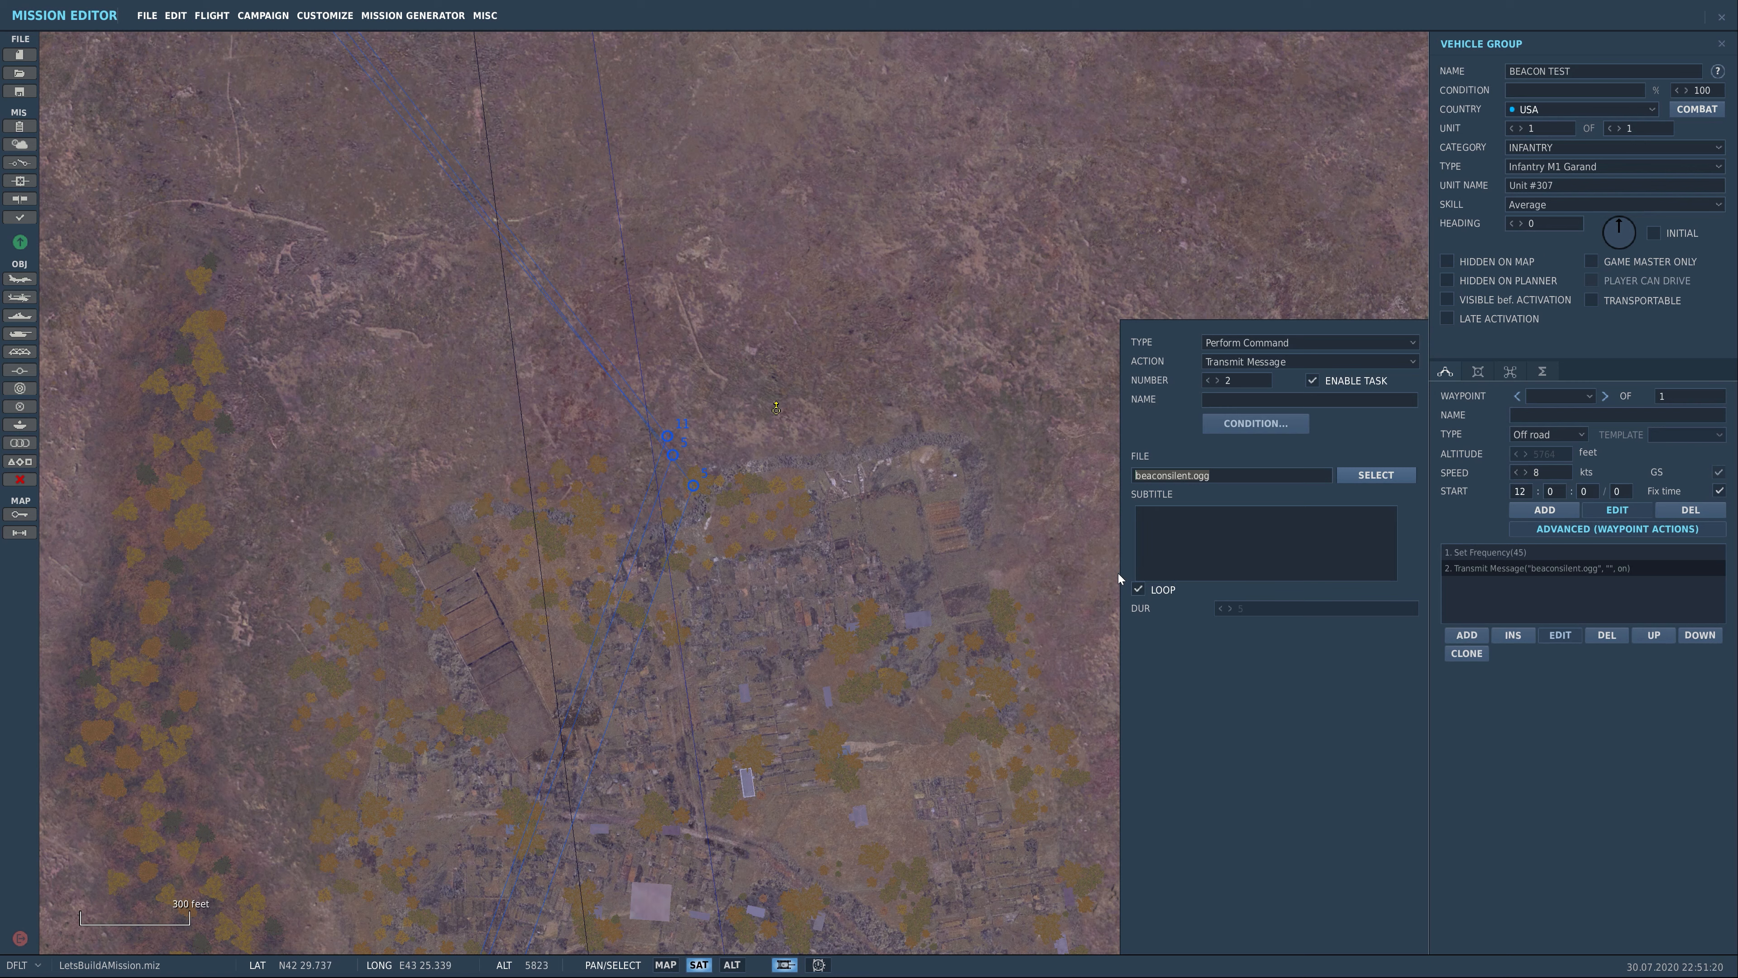
# Review the beacon group's two waypoint actions, then save the mission and launch it into the cockpit
pyautogui.click(1544, 551)
pyautogui.click(1536, 568)
pyautogui.click(884, 370)
pyautogui.moveTo(921, 511); pyautogui.dragTo(1090, 426)
pyautogui.click(11, 94)
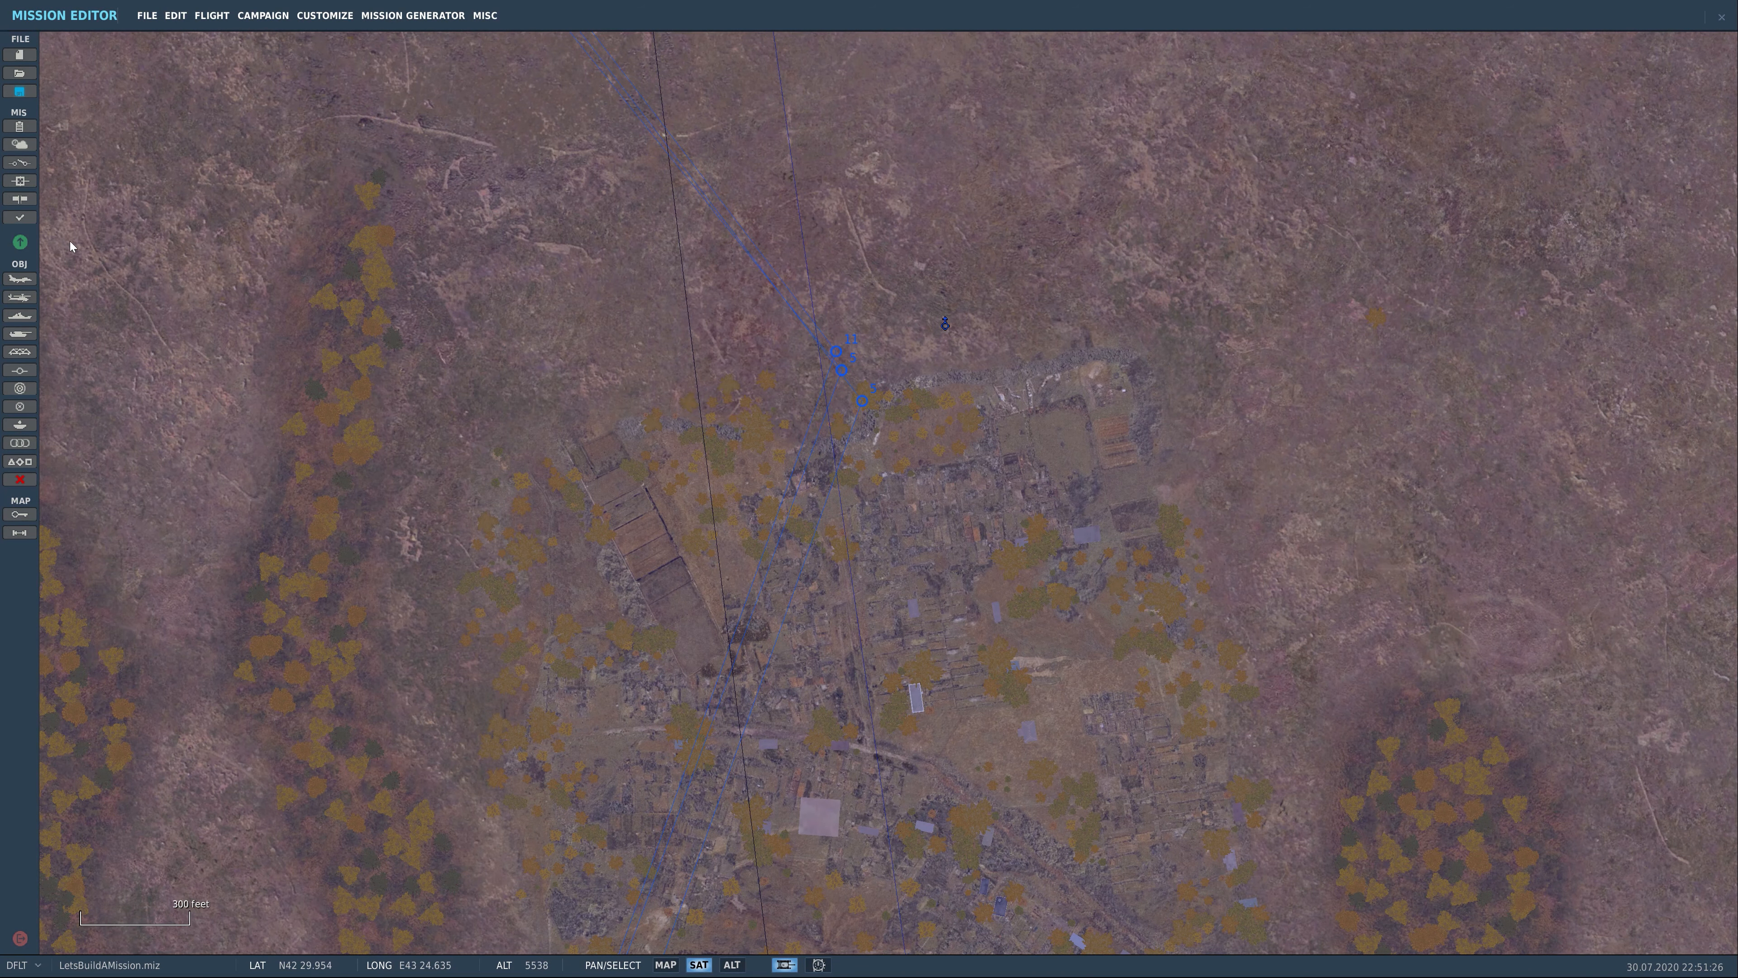
pyautogui.click(19, 242)
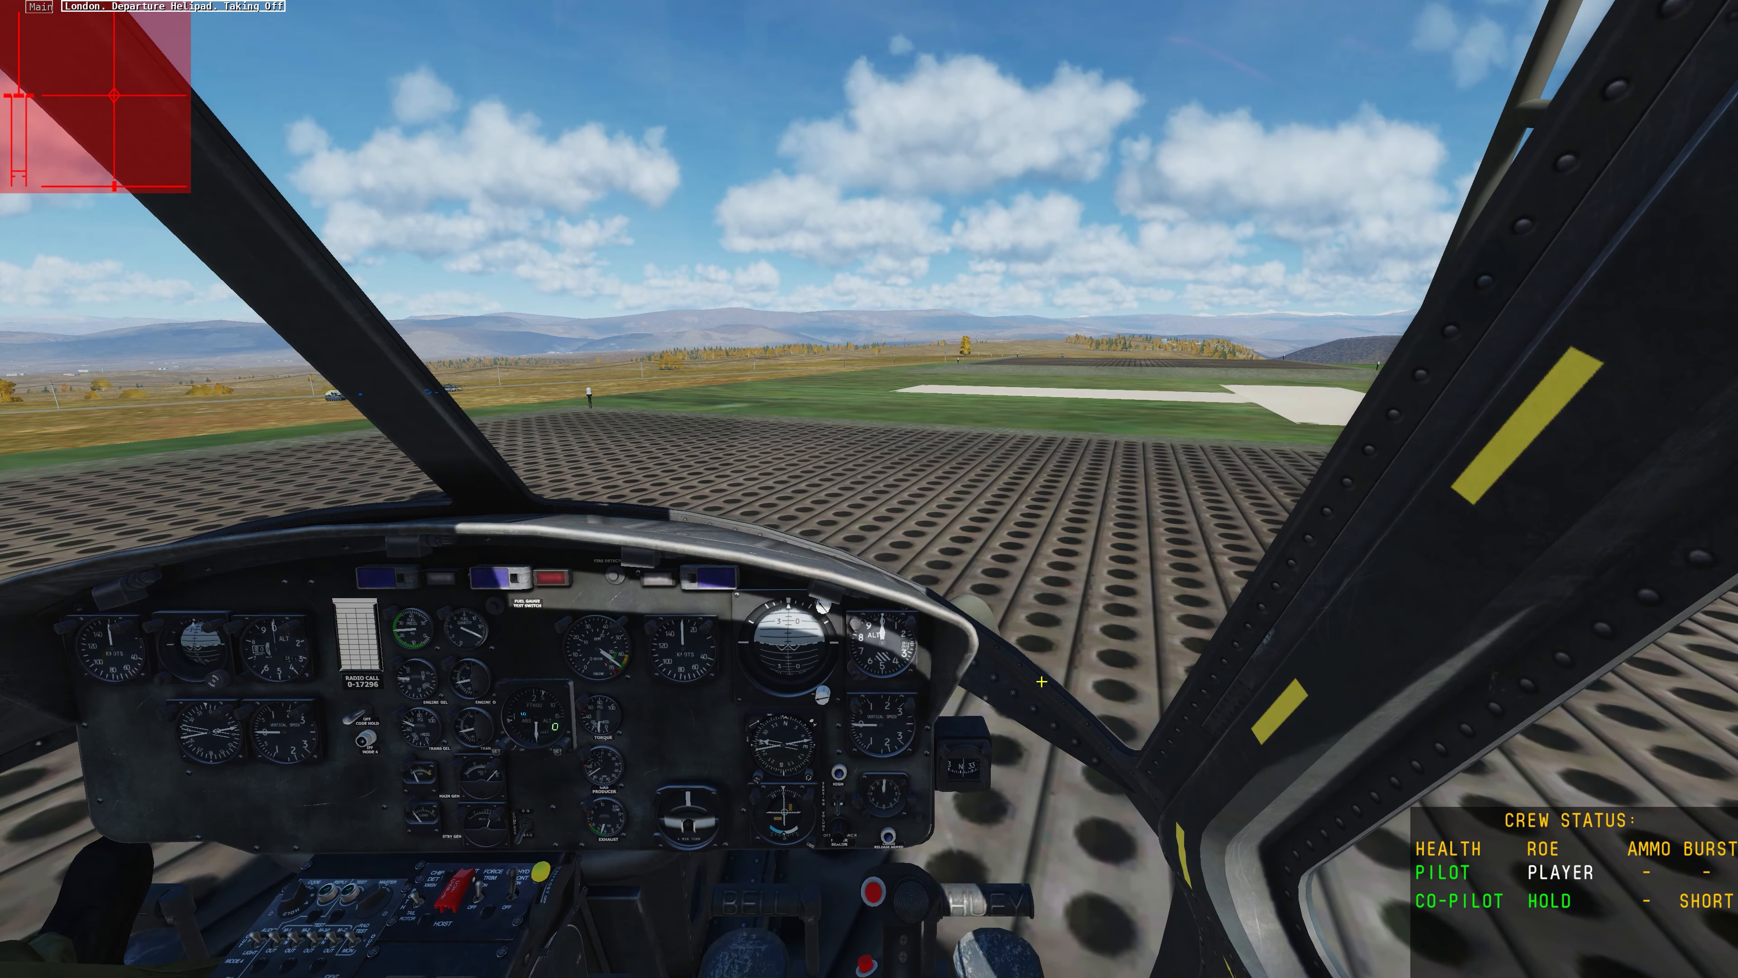
pyautogui.hotkey('ctrl', 'Return')
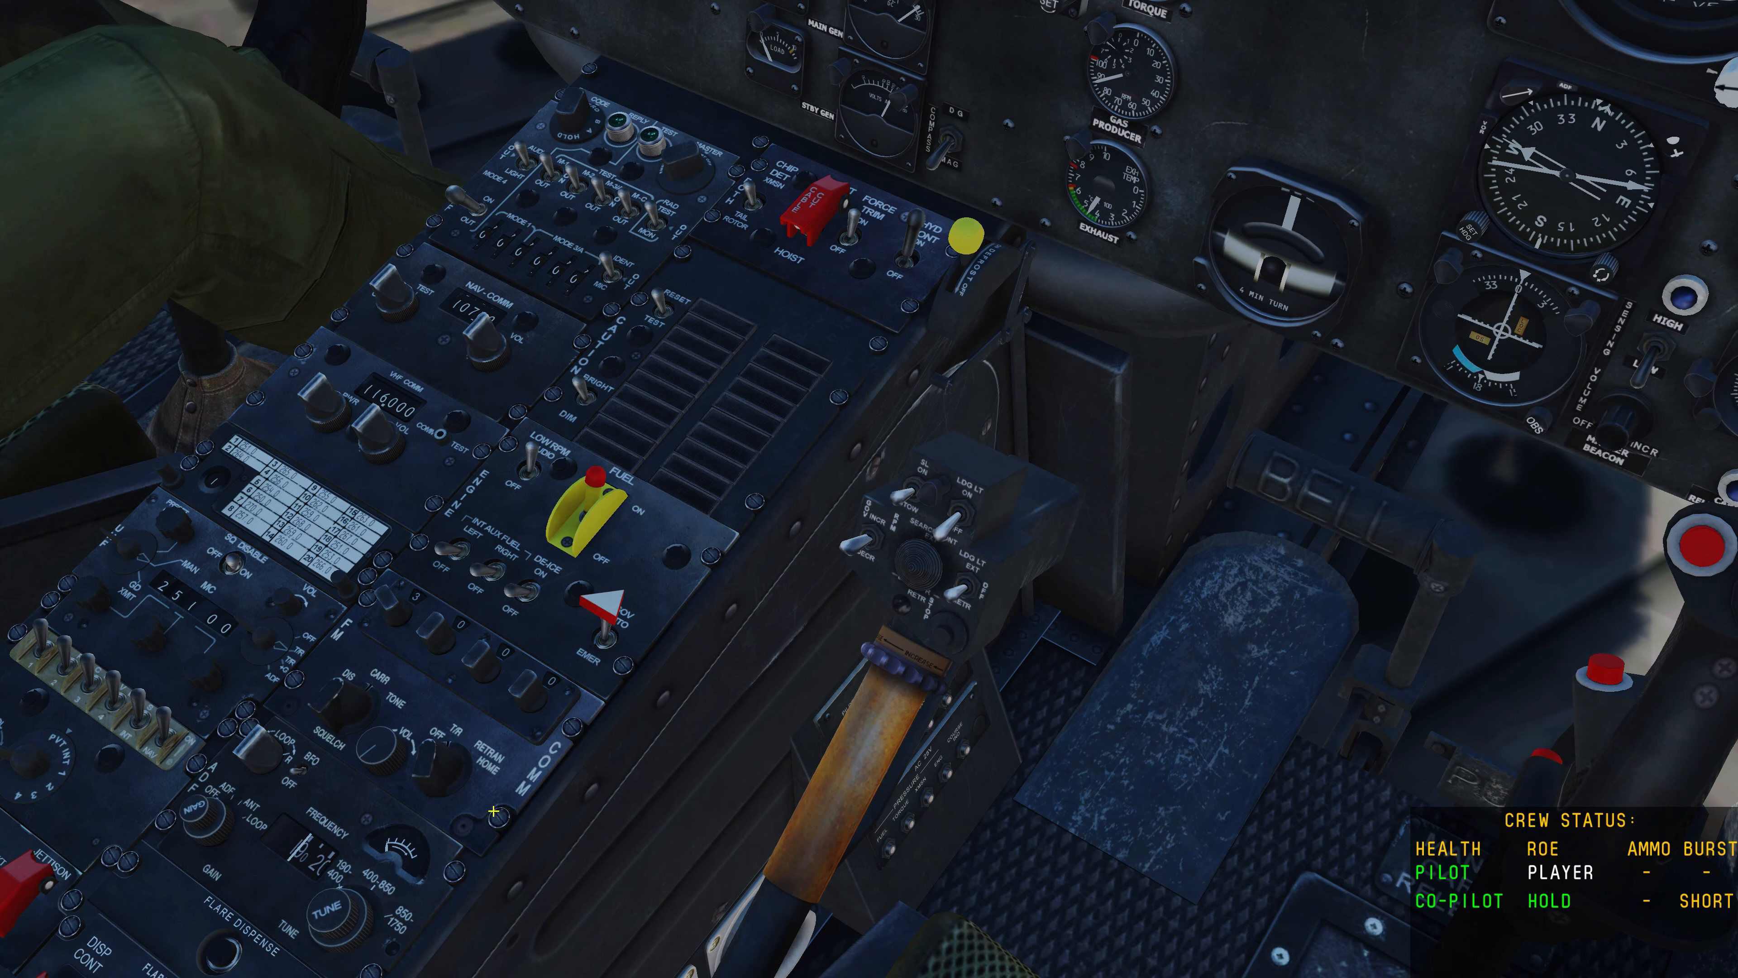
# Tune the helicopter's FM radio to the beacon frequency of 45 to test the homing signal
pyautogui.scroll(1, 393, 603)
pyautogui.scroll(2, 413, 628)
pyautogui.scroll(3, 377, 602)
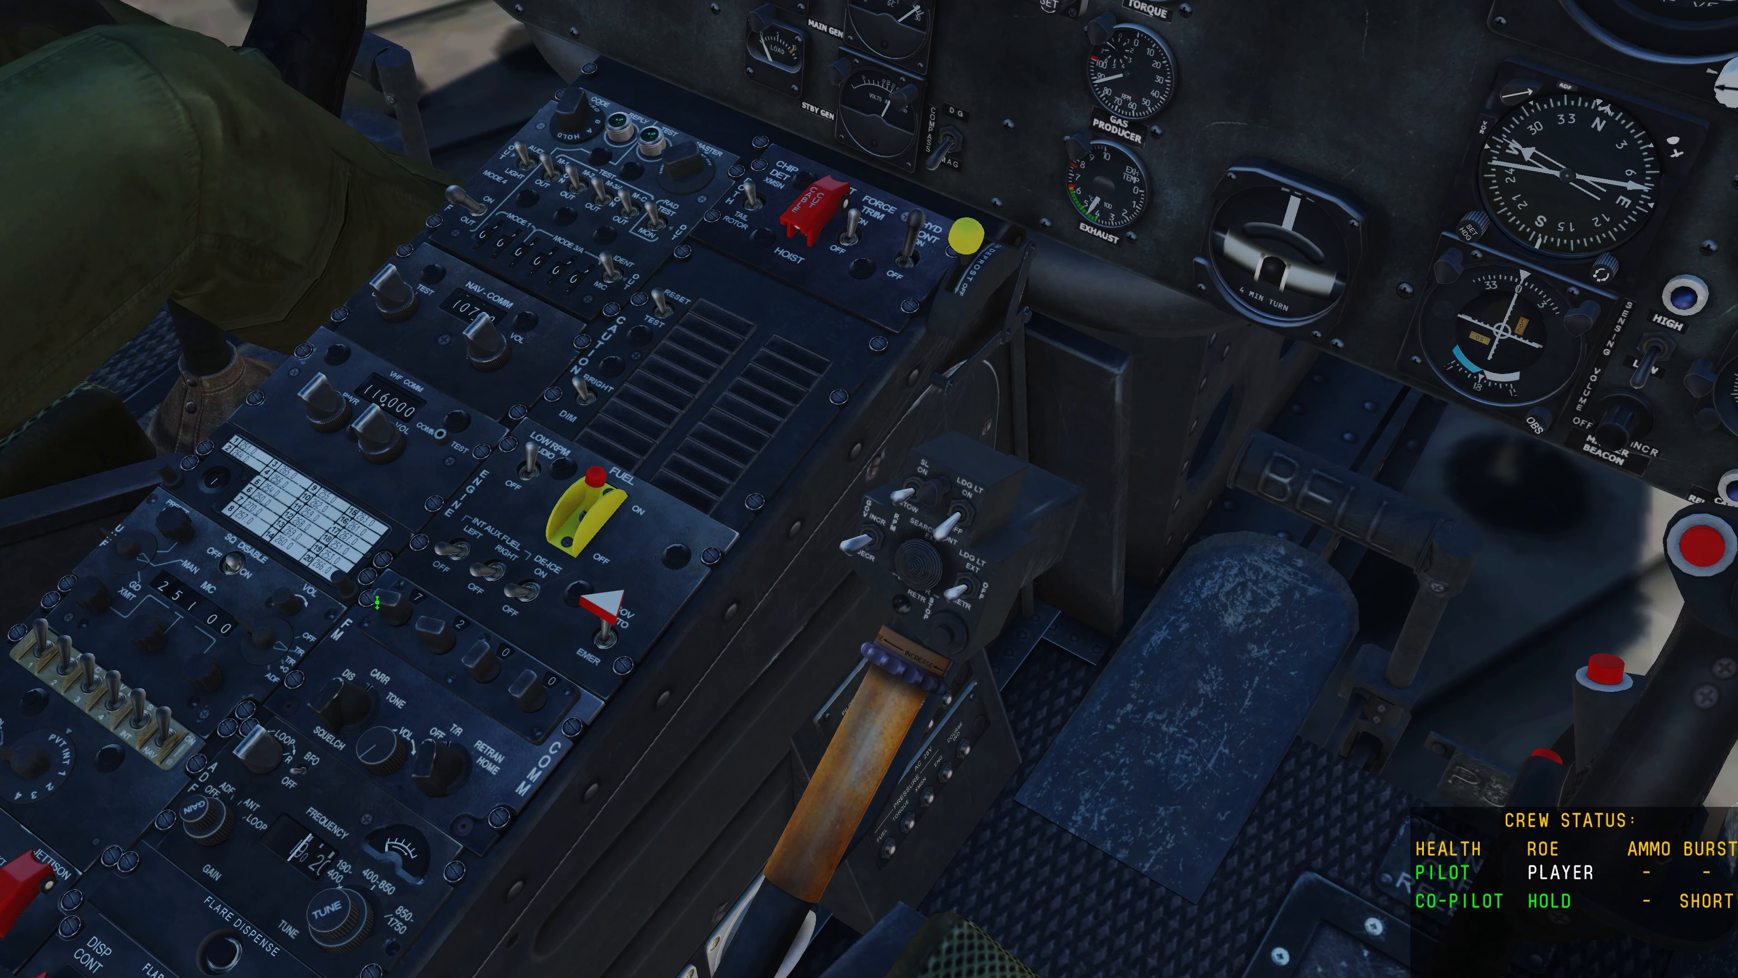
pyautogui.scroll(3, 435, 629)
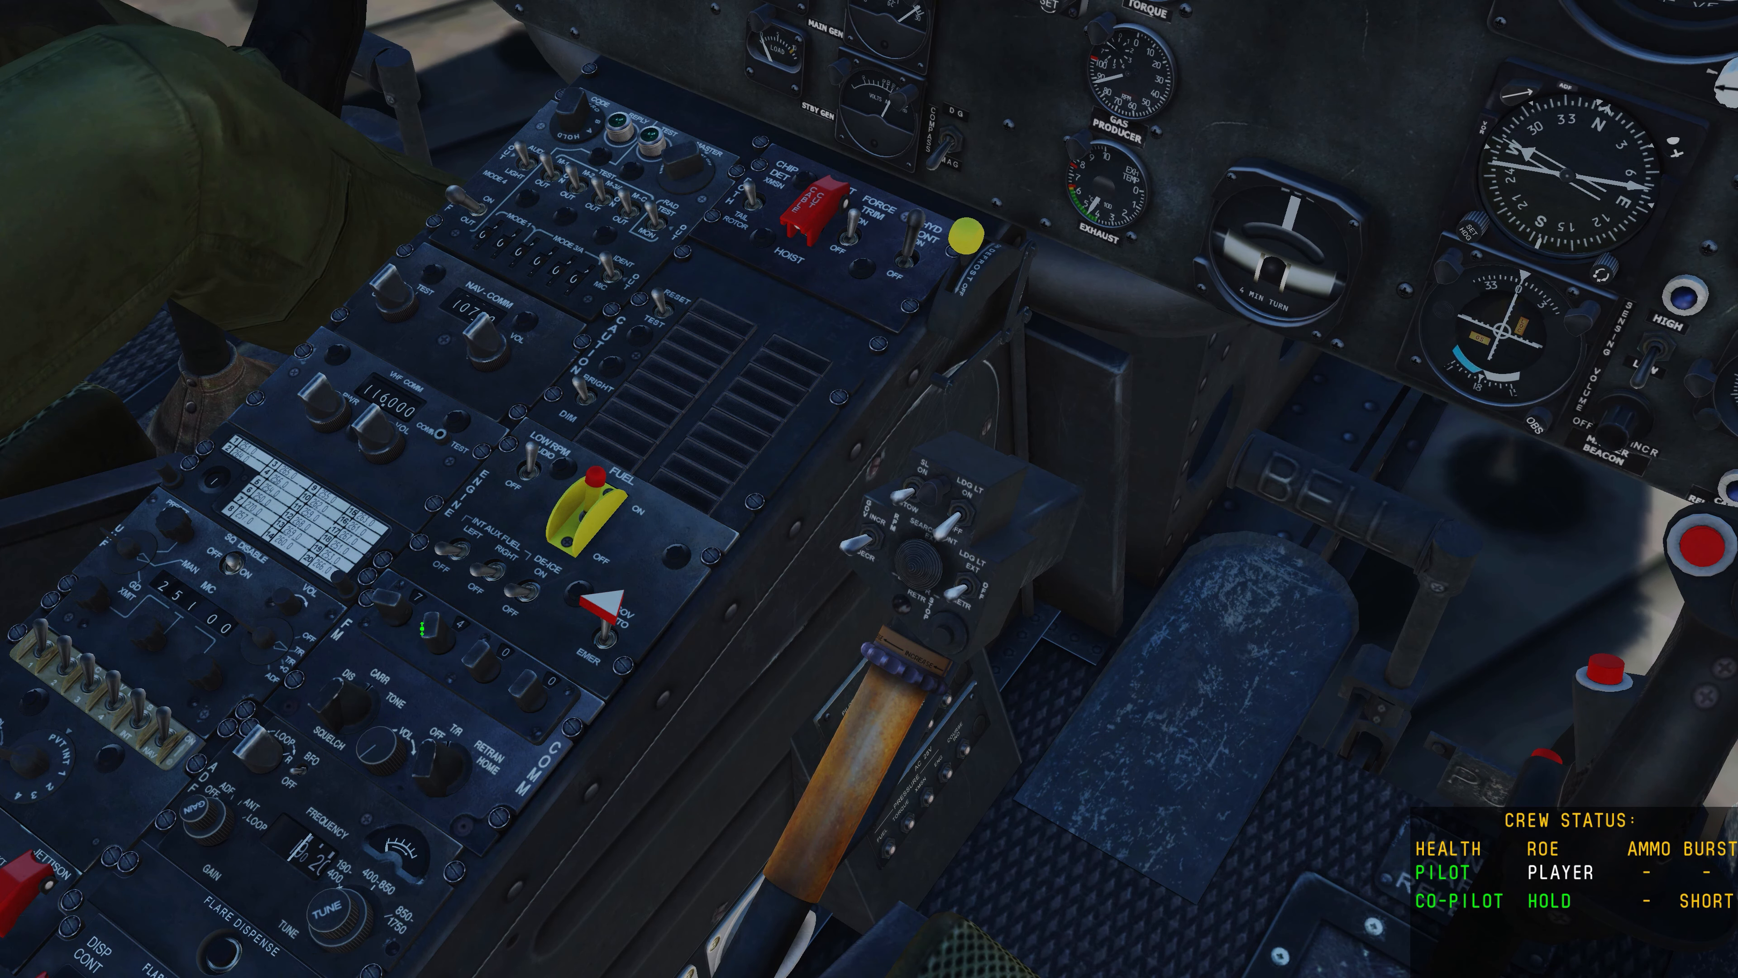
pyautogui.scroll(2, 471, 667)
pyautogui.scroll(1, 482, 666)
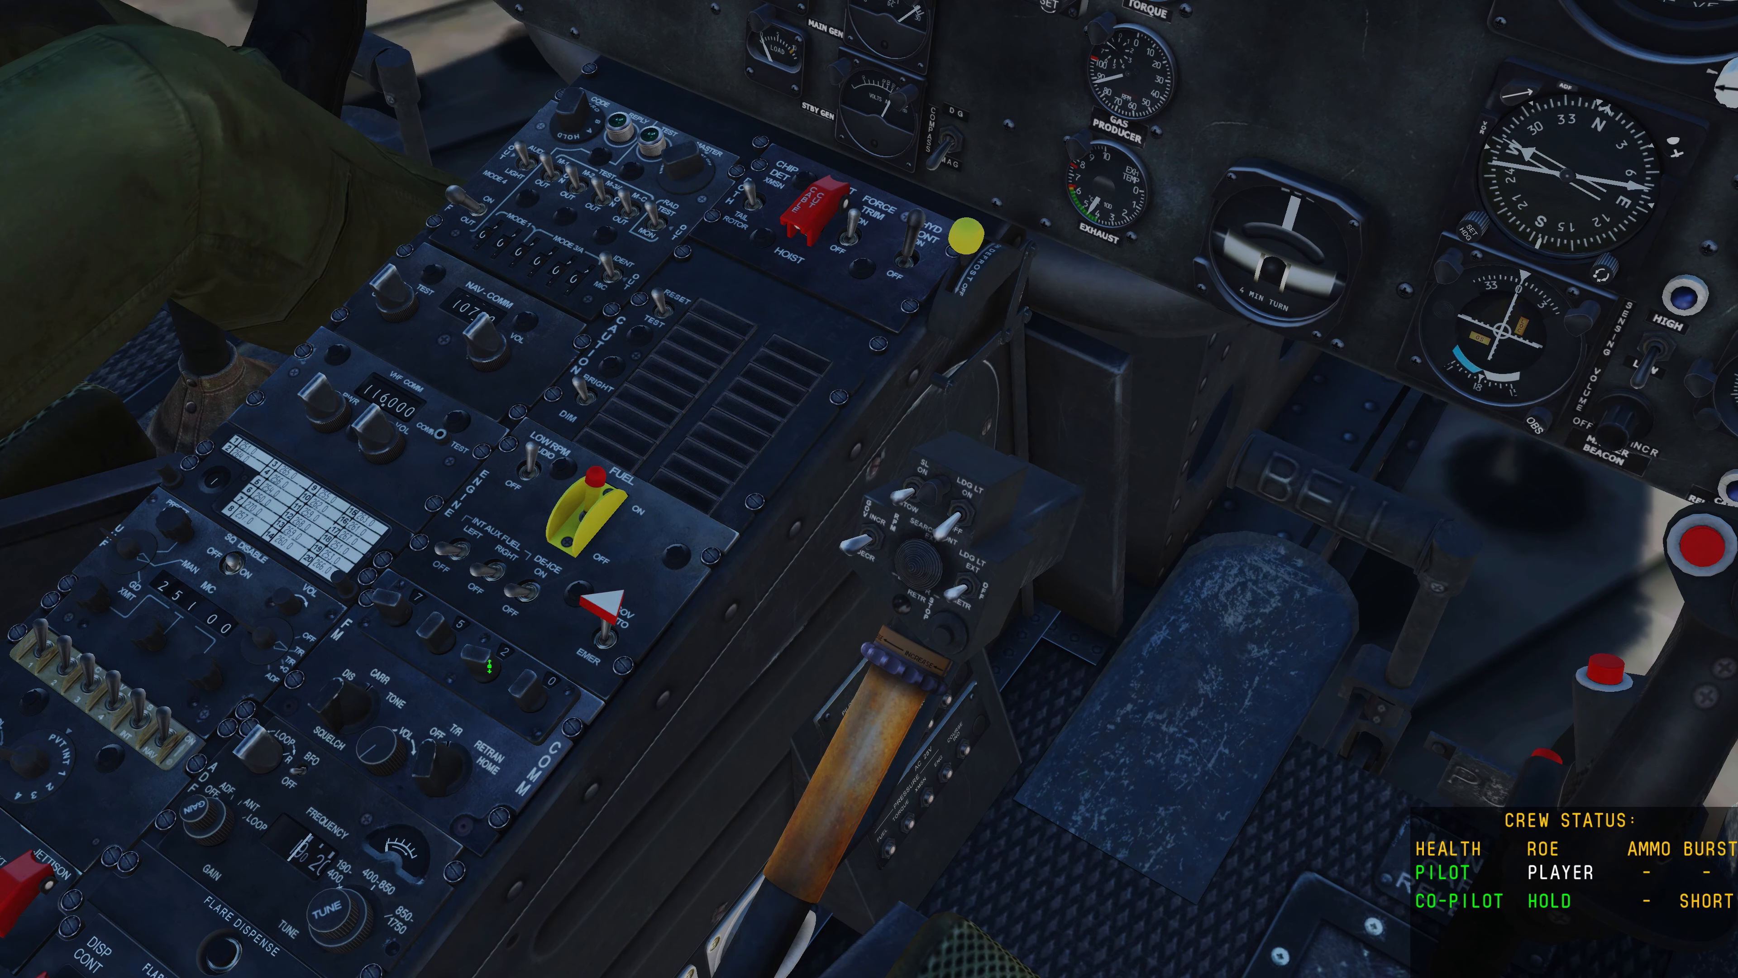
pyautogui.scroll(6, 494, 662)
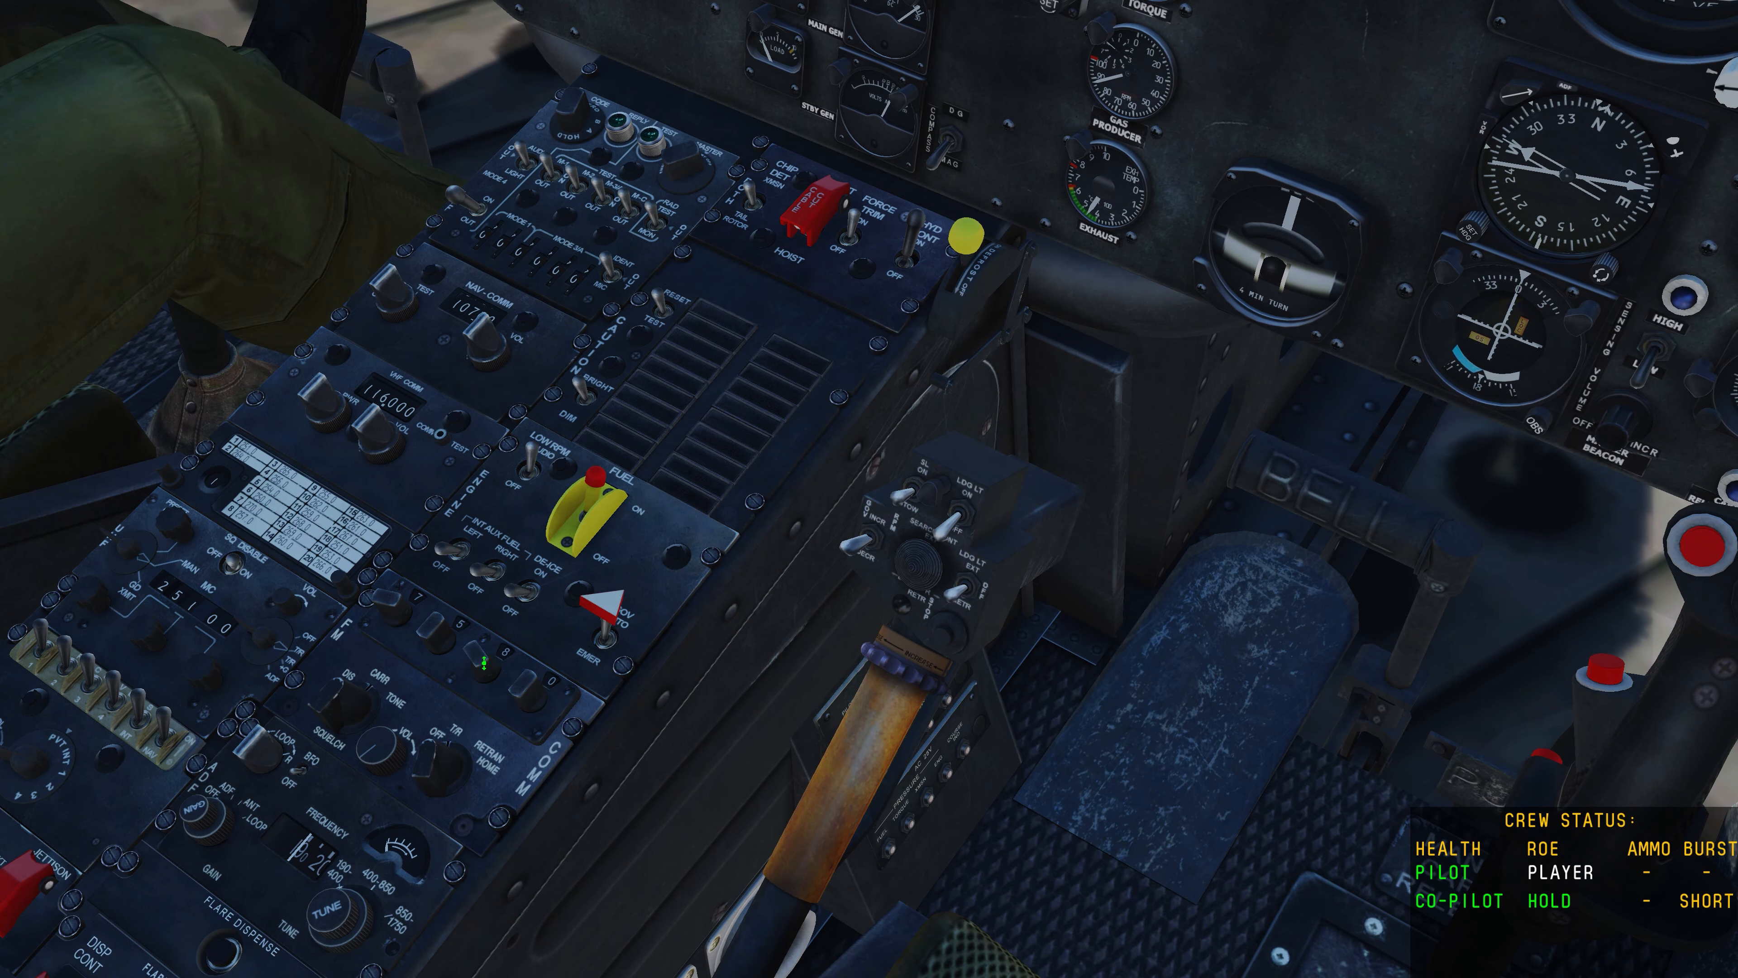
pyautogui.scroll(5, 529, 696)
pyautogui.scroll(2, 476, 661)
pyautogui.scroll(-1, 476, 666)
pyautogui.scroll(-1, 527, 688)
pyautogui.scroll(-1, 422, 624)
pyautogui.scroll(1, 423, 623)
pyautogui.scroll(-3, 389, 605)
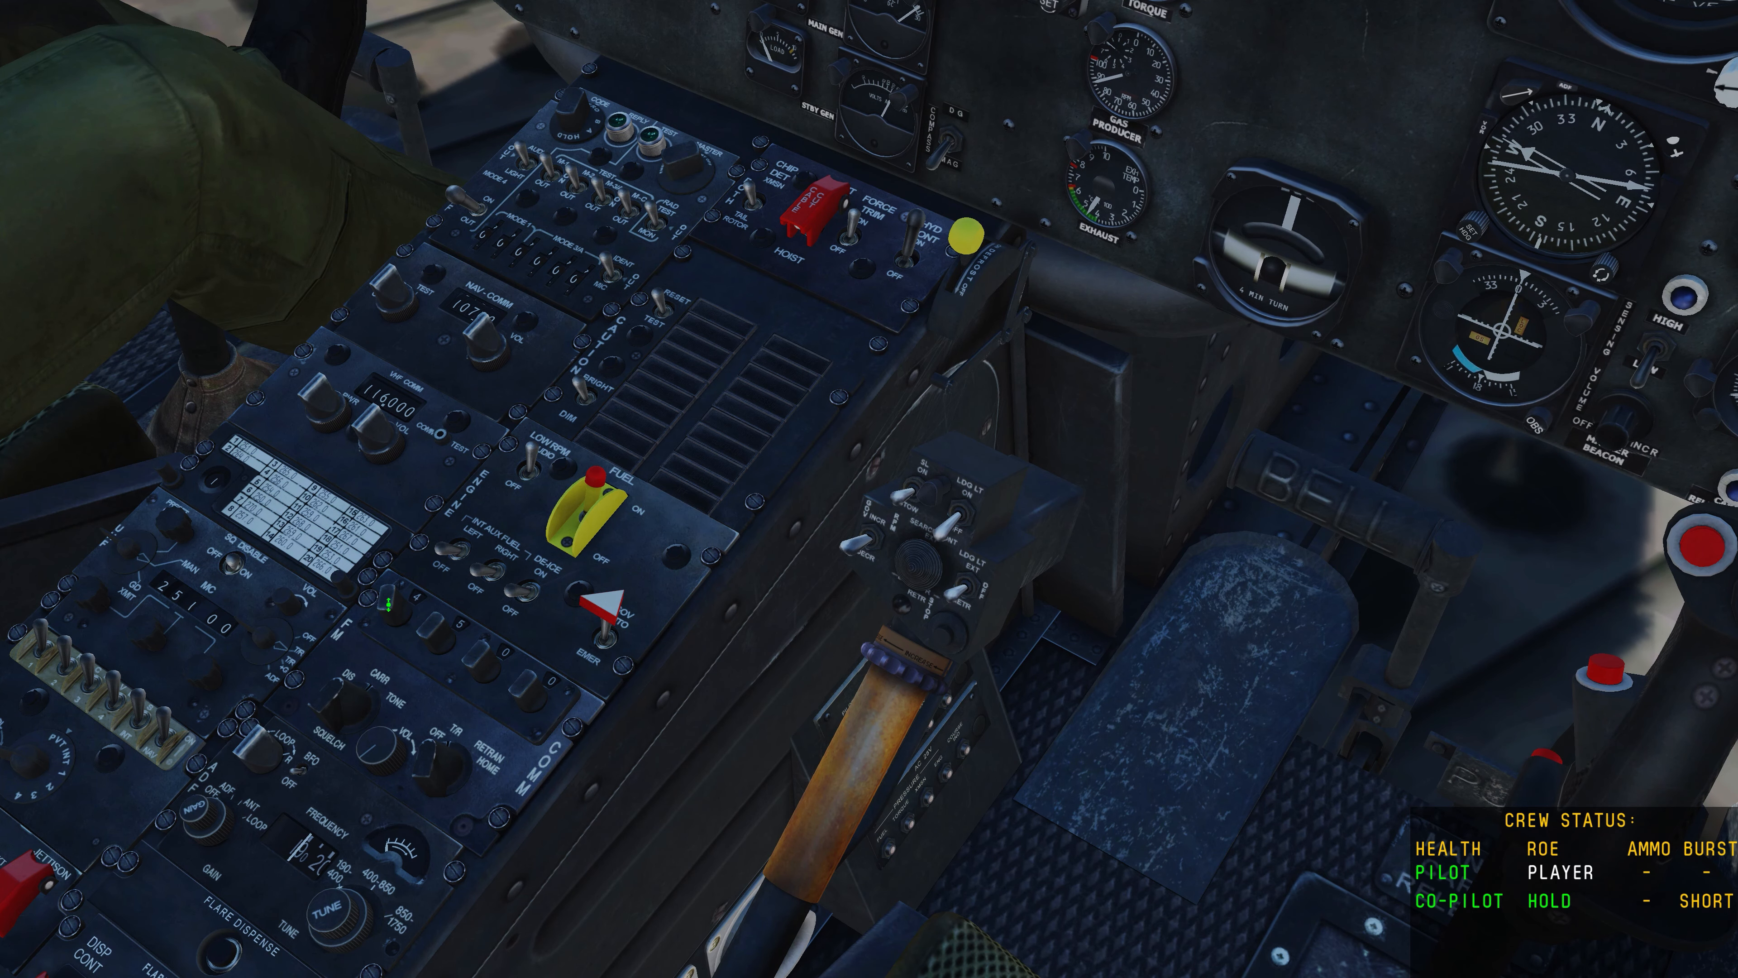
pyautogui.scroll(2, 452, 780)
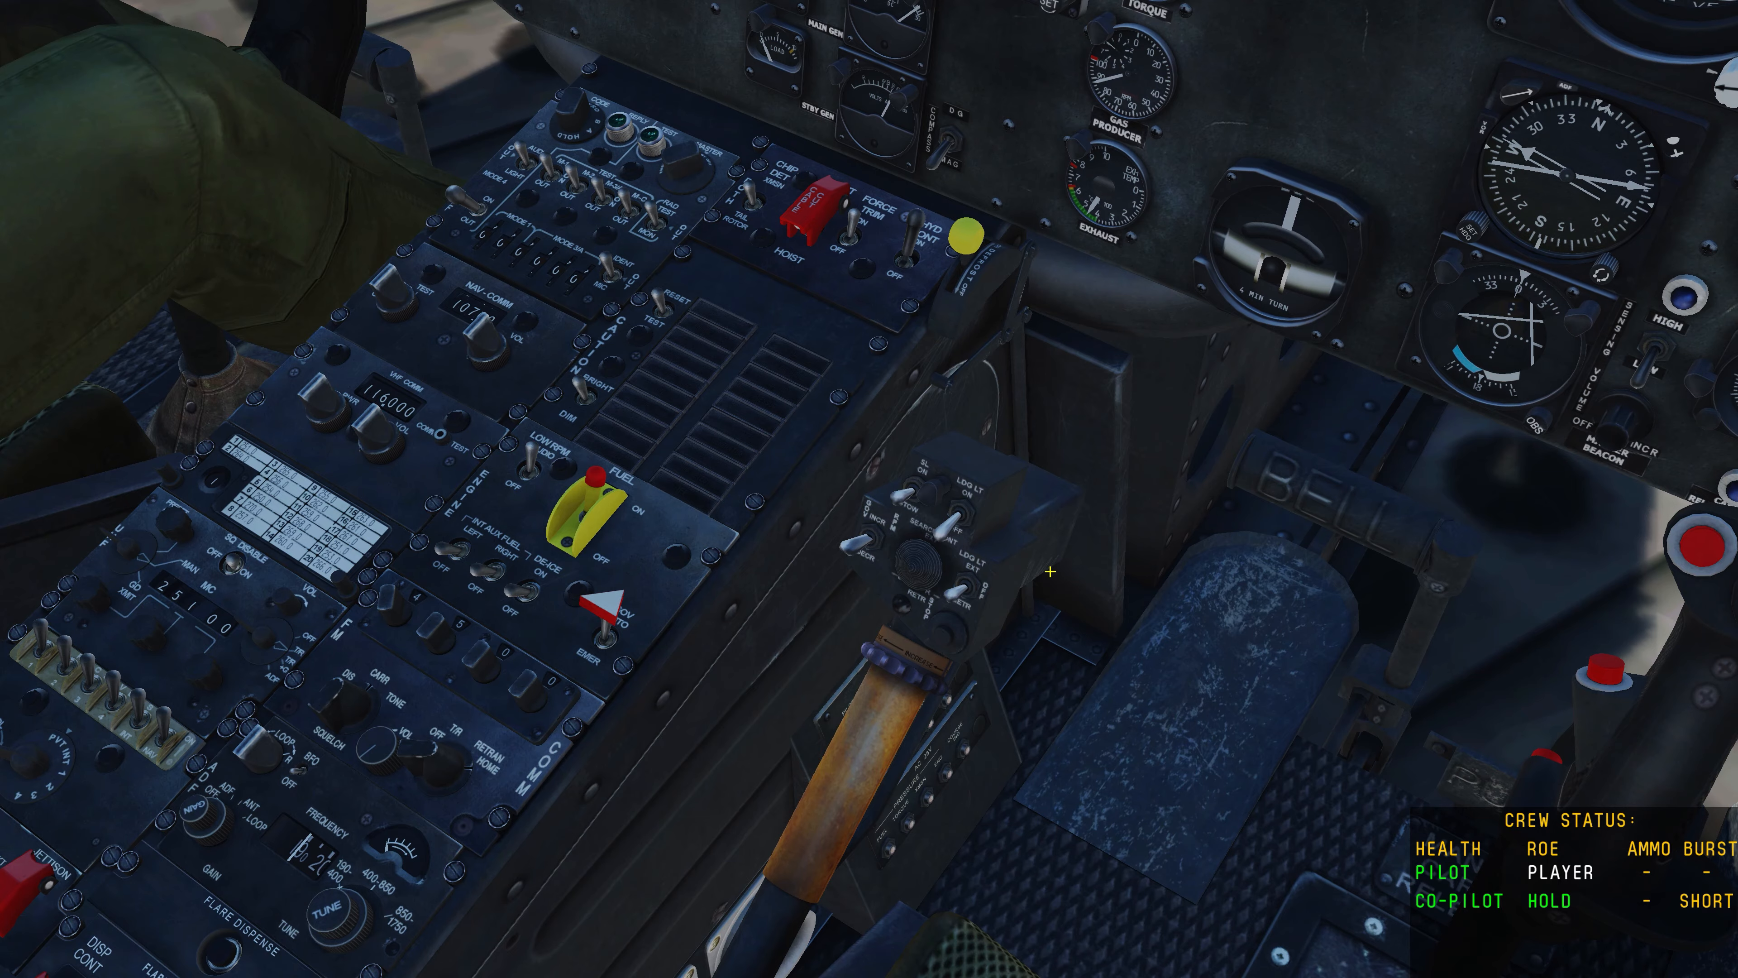
# End the flight and return from the debriefing to the mission editor
pyautogui.press('Escape')
pyautogui.press('Escape')
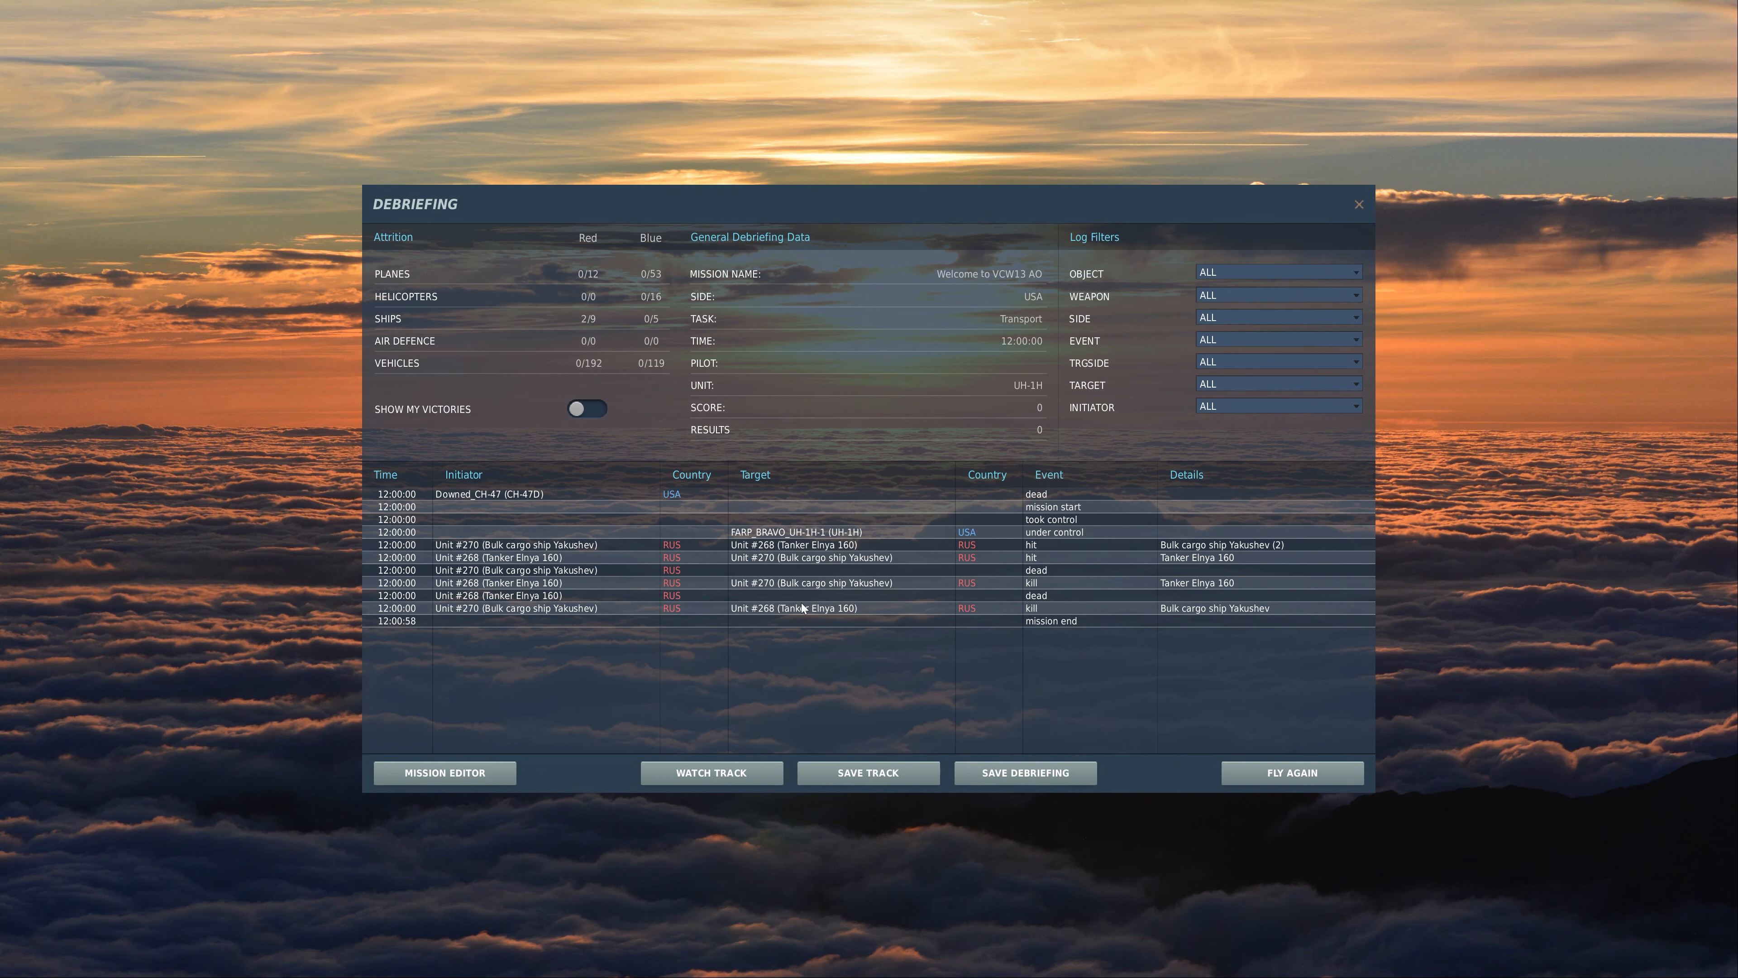
pyautogui.click(467, 776)
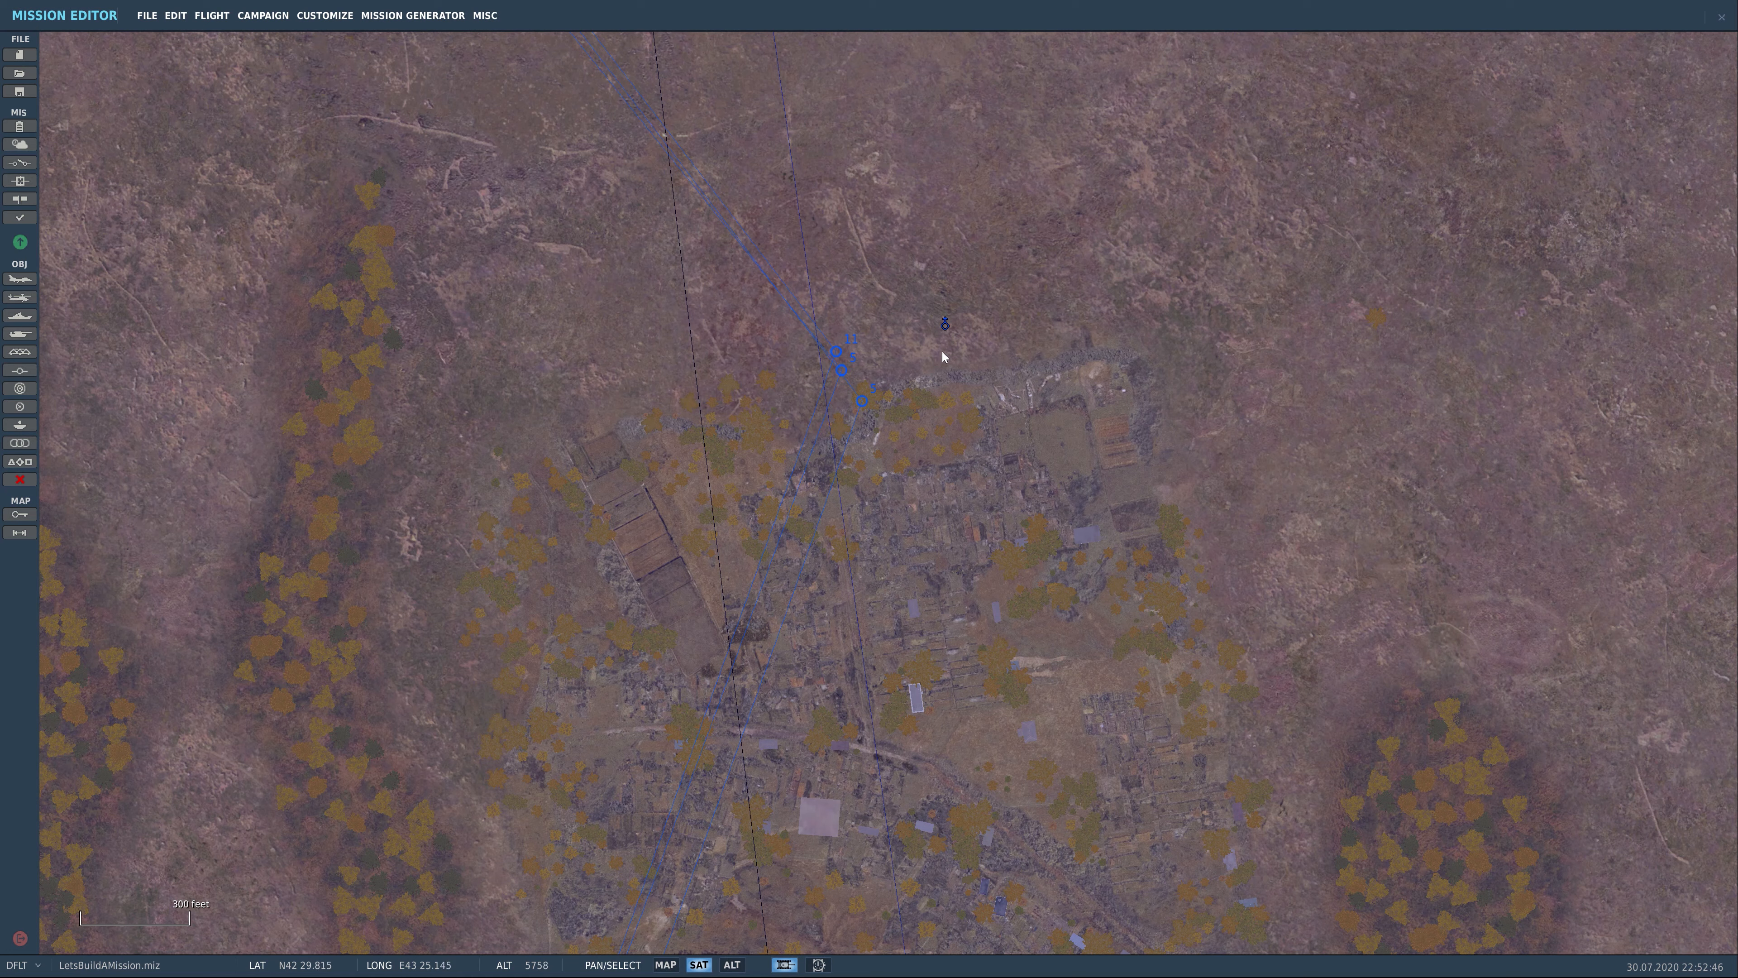
# Measure the distance from the BEACON TEST unit southward past Chiatura to the area west of Mandaeti
pyautogui.click(946, 324)
pyautogui.scroll(-5, 949, 438)
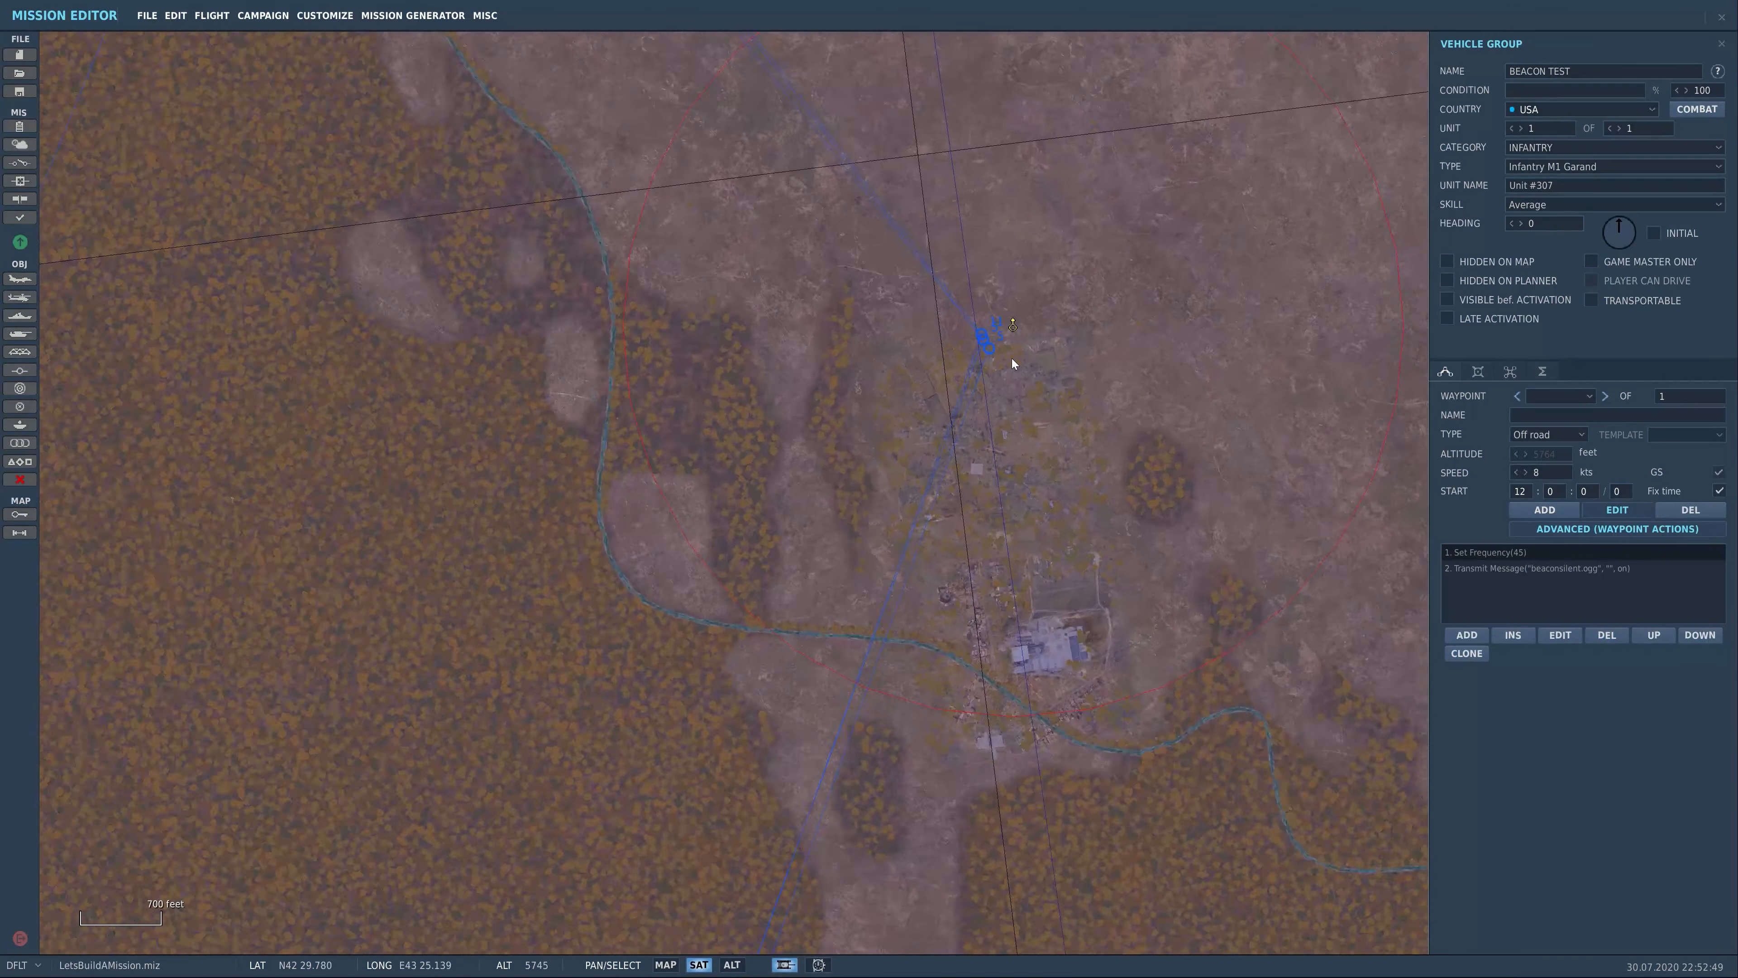
pyautogui.scroll(-10, 1012, 359)
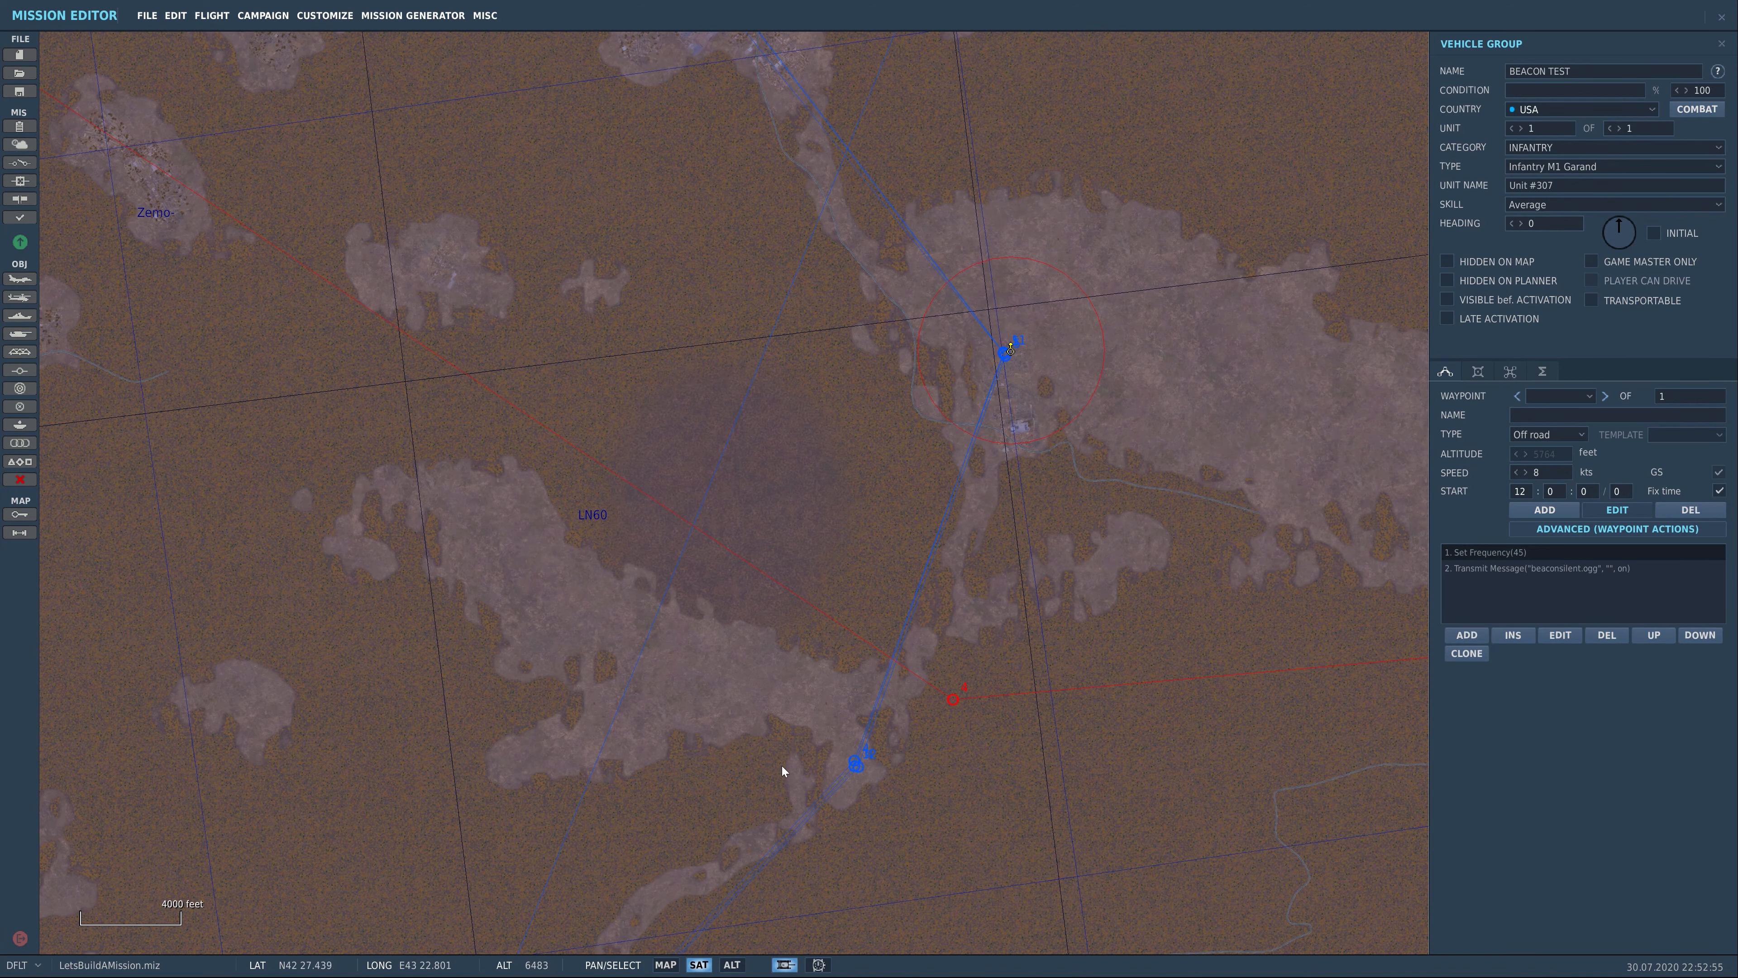
pyautogui.moveTo(782, 771); pyautogui.dragTo(871, 458)
pyautogui.scroll(10, 862, 613)
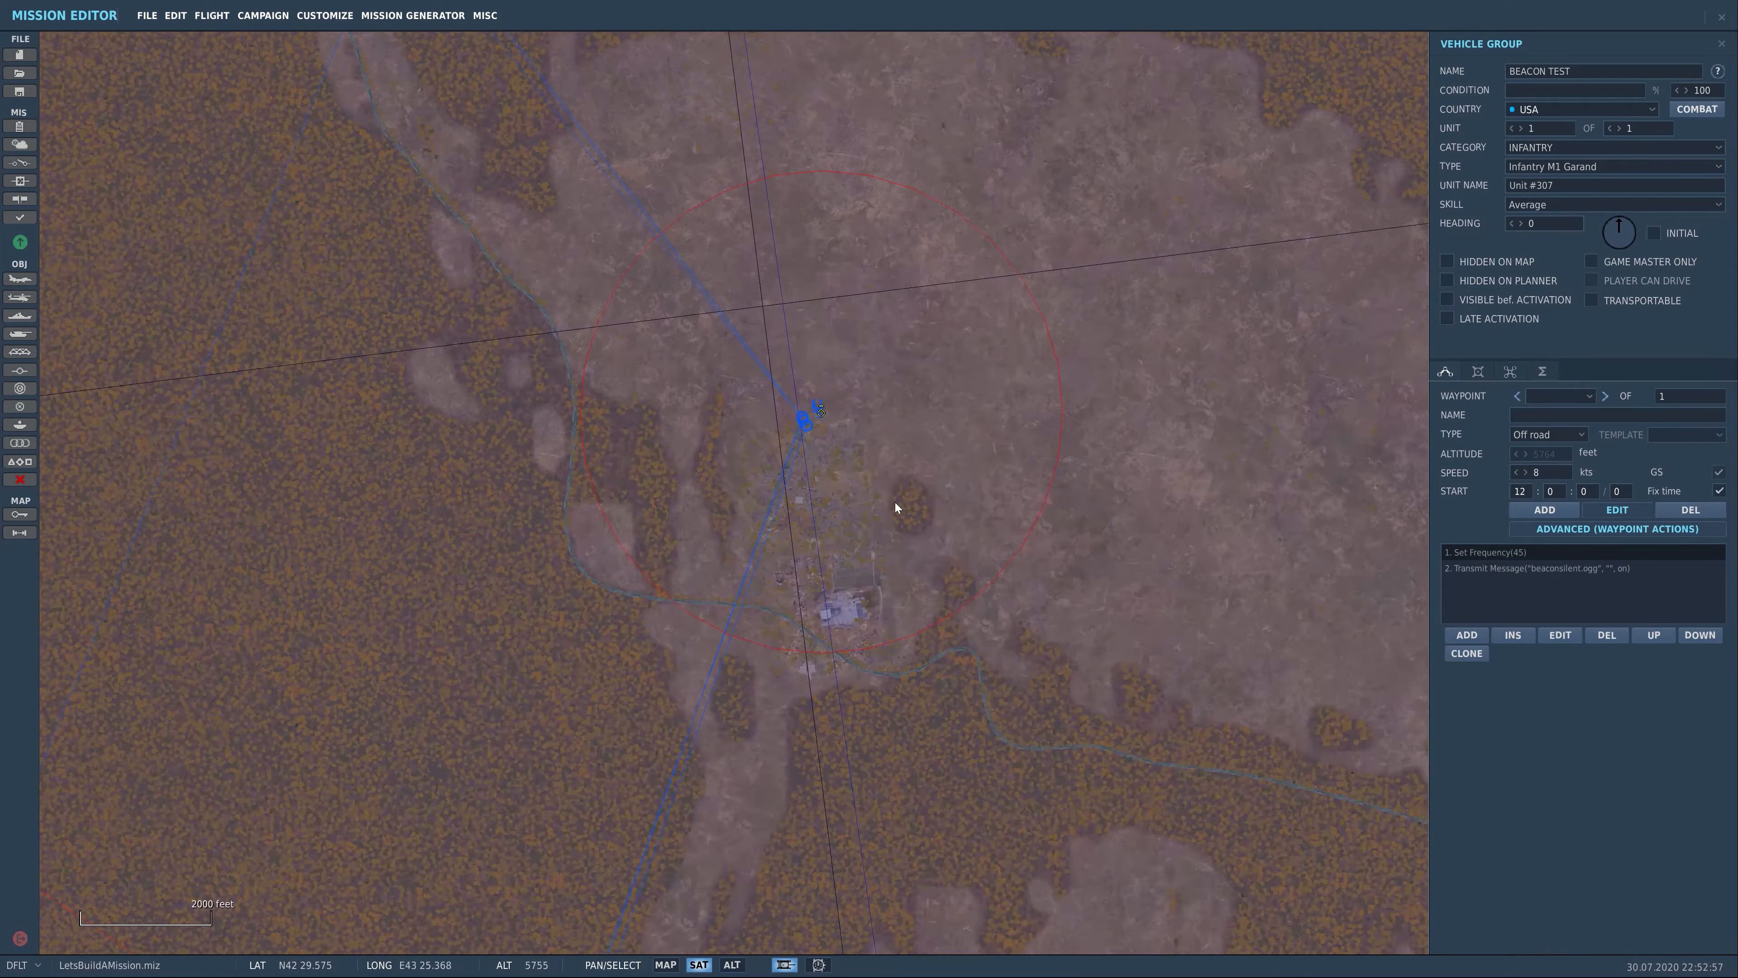
pyautogui.click(19, 532)
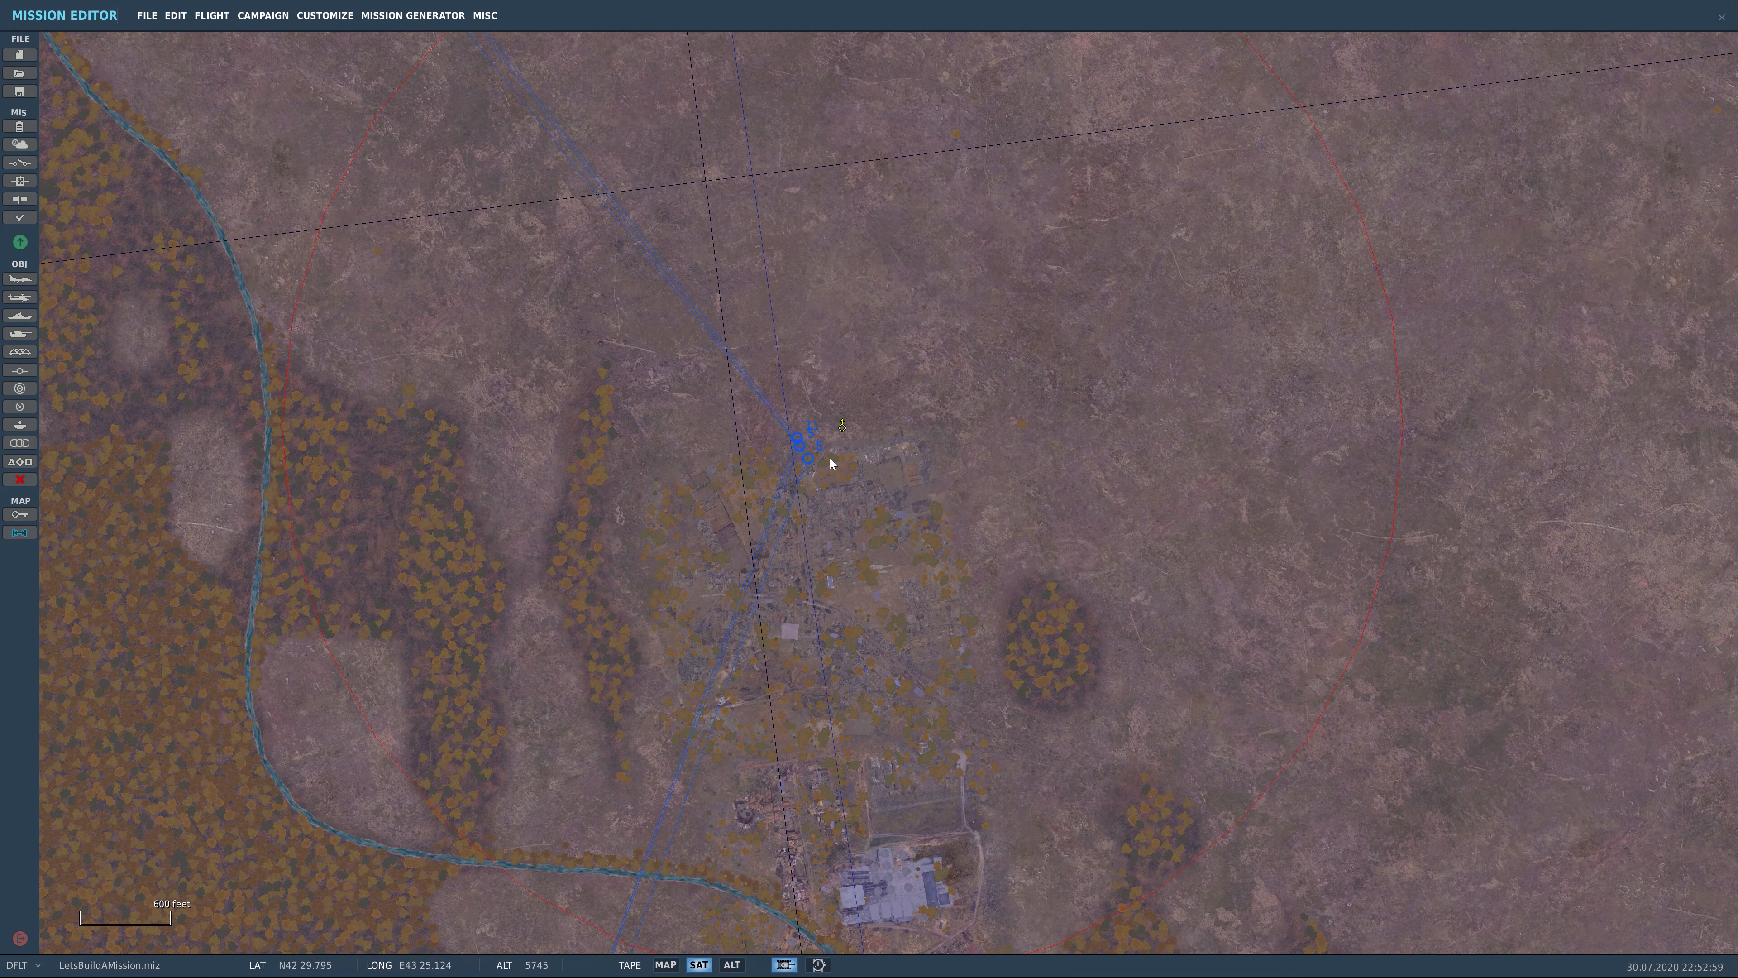
pyautogui.moveTo(842, 430); pyautogui.dragTo(749, 331)
pyautogui.scroll(-8, 725, 847)
pyautogui.scroll(-4, 723, 848)
pyautogui.moveTo(698, 883); pyautogui.dragTo(759, 297, button='right')
pyautogui.moveTo(749, 331); pyautogui.dragTo(818, 442)
pyautogui.moveTo(662, 856); pyautogui.dragTo(874, 274, button='right')
pyautogui.moveTo(818, 441); pyautogui.dragTo(539, 750)
pyautogui.moveTo(465, 833); pyautogui.dragTo(985, 281, button='right')
pyautogui.moveTo(539, 749); pyautogui.dragTo(1188, 526)
pyautogui.moveTo(1408, 504); pyautogui.dragTo(593, 621, button='right')
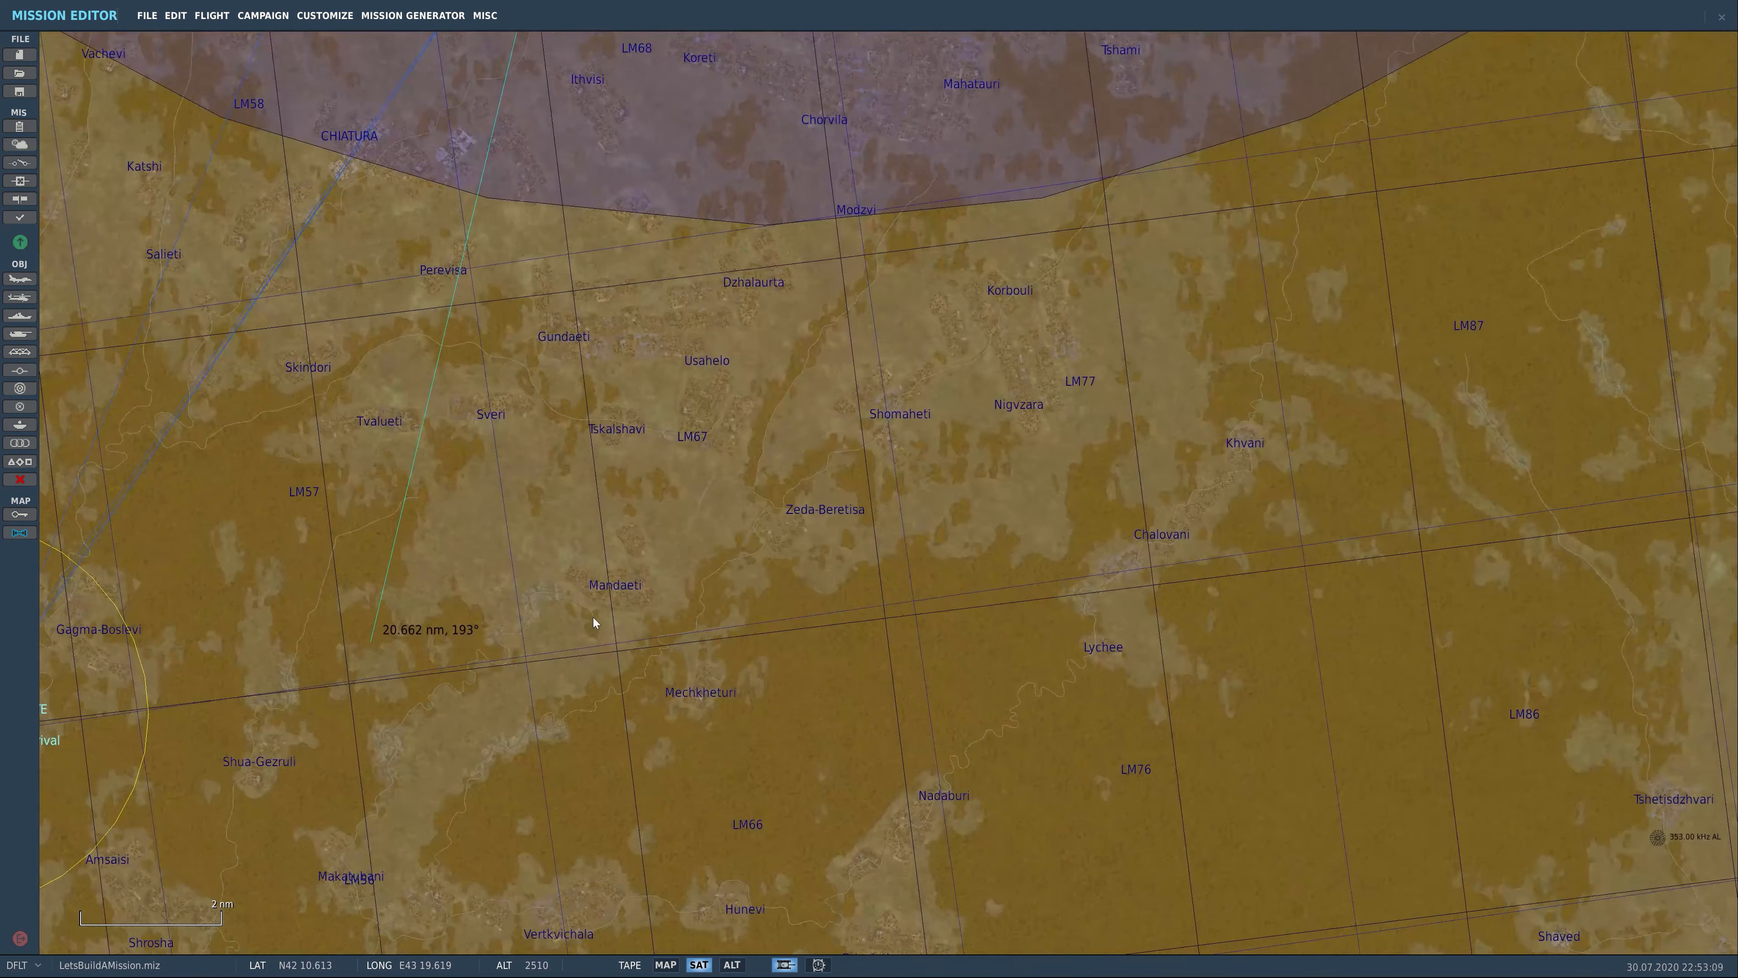
# Check the wider map and the terrain around the beacon site, then turn off the distance measuring tape
pyautogui.scroll(-5, 619, 615)
pyautogui.scroll(-8, 640, 610)
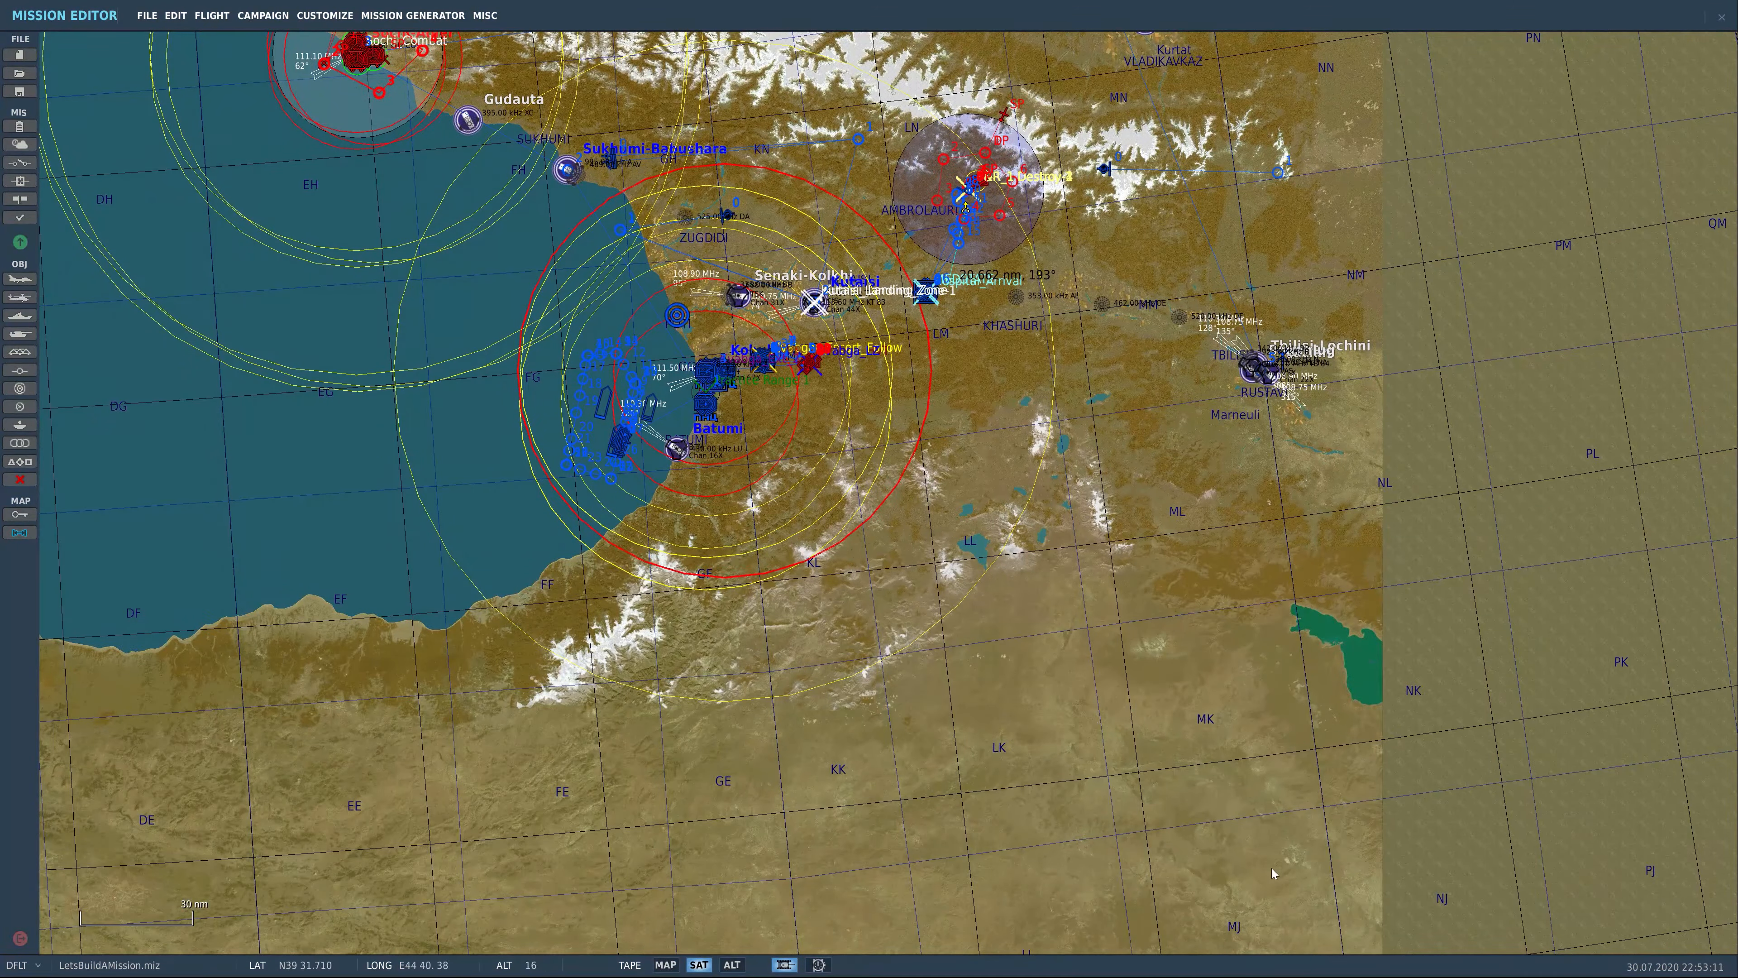
pyautogui.scroll(6, 1270, 866)
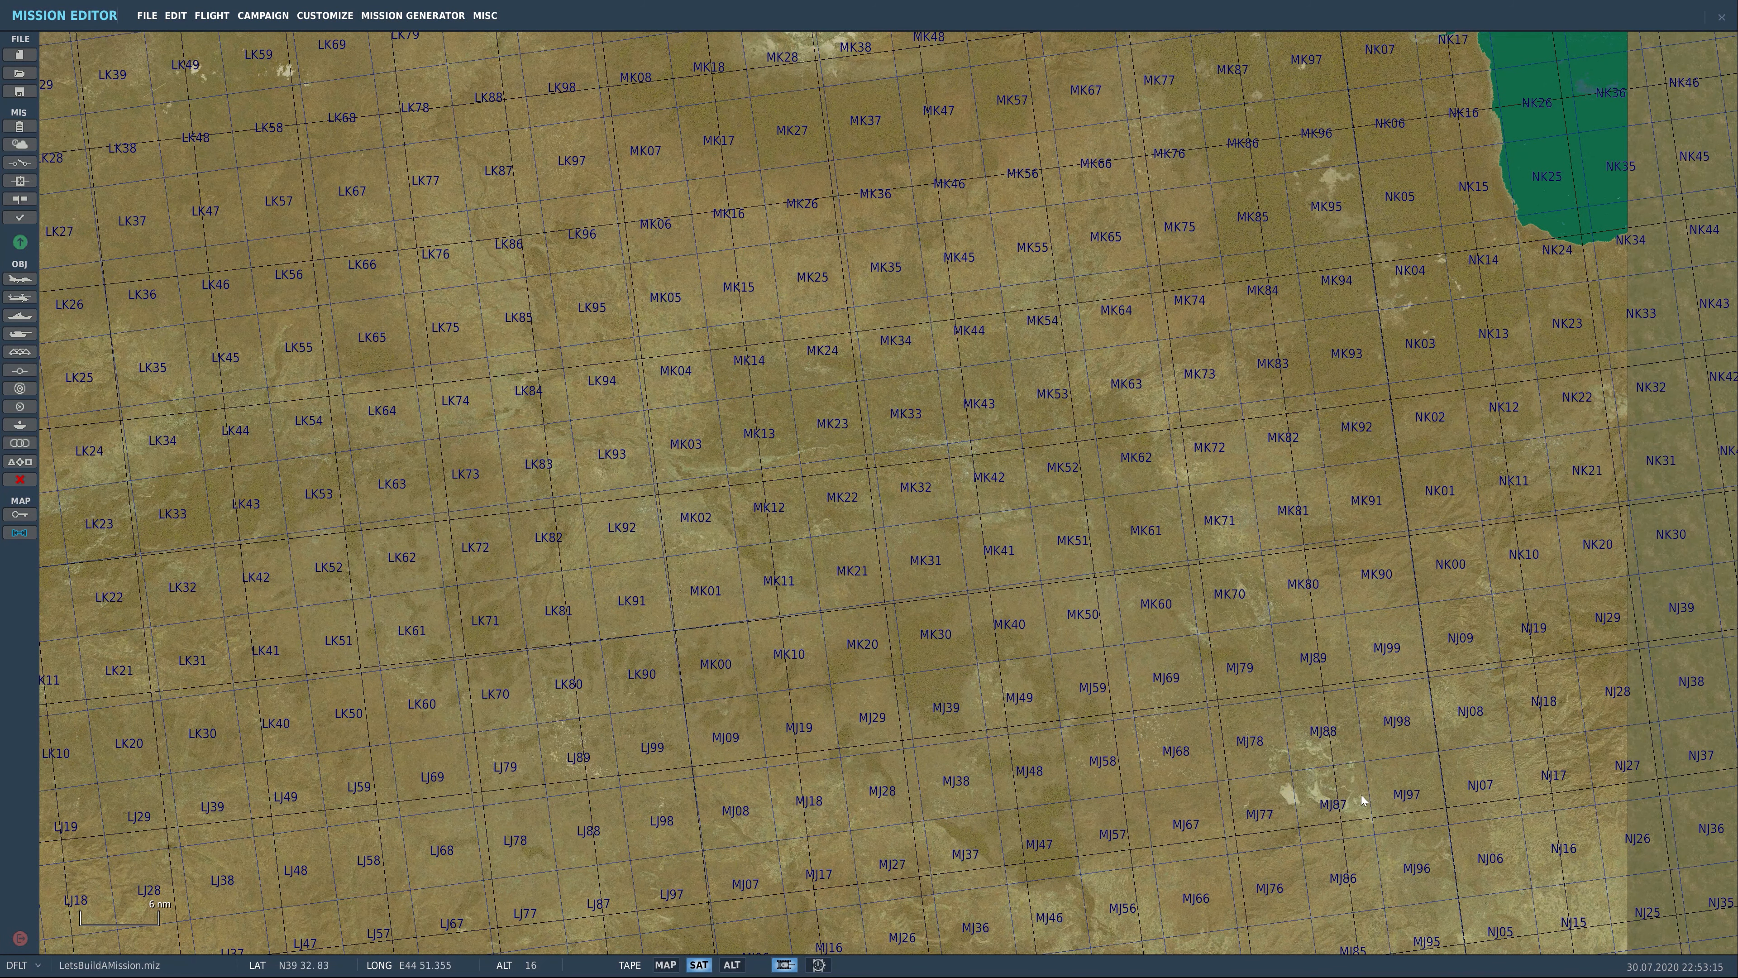
pyautogui.moveTo(1460, 826); pyautogui.dragTo(1224, 789, button='right')
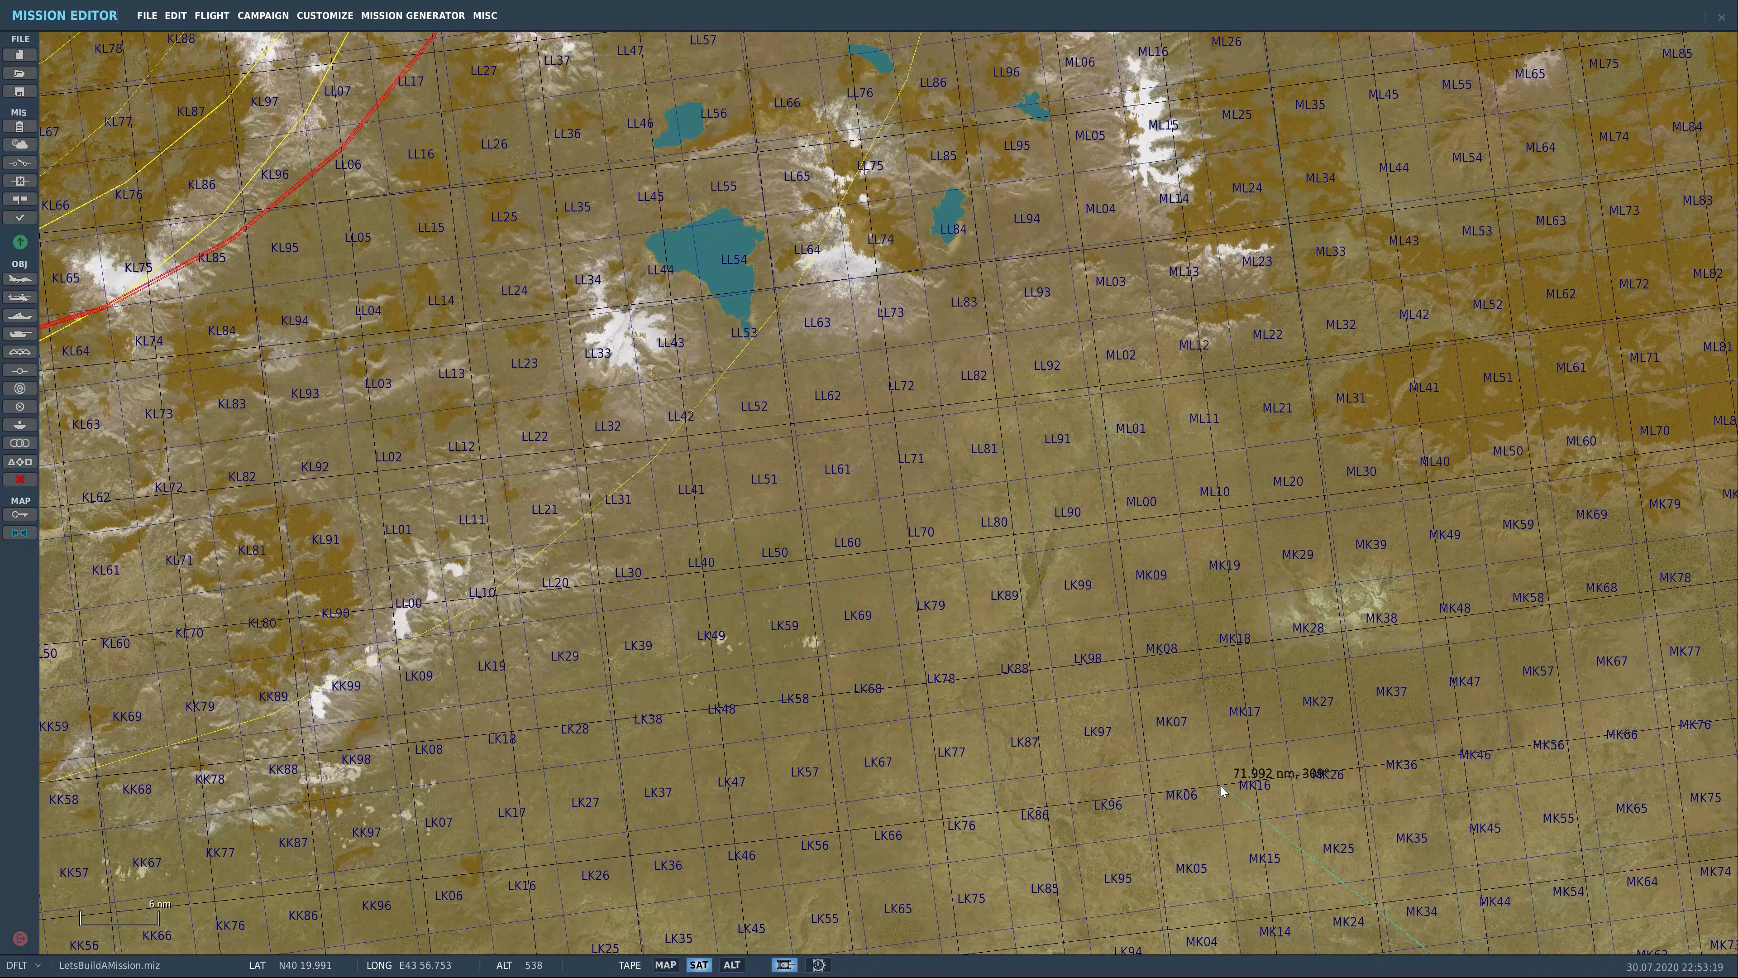
pyautogui.scroll(-5, 1242, 791)
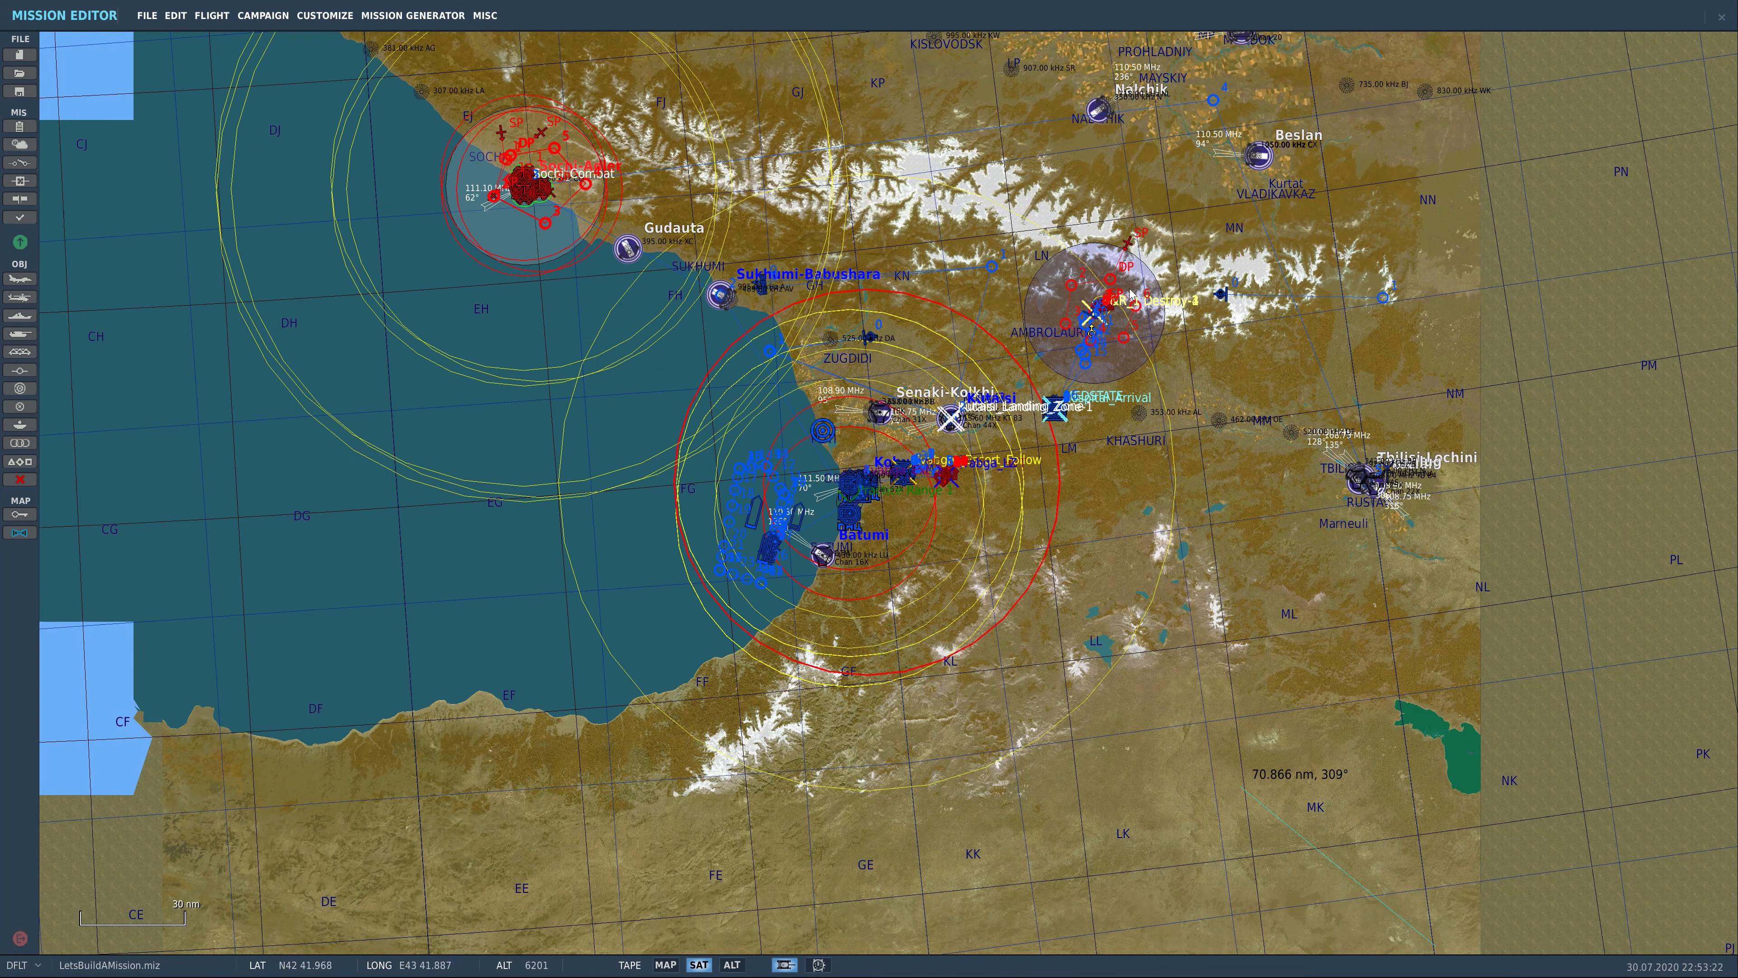
pyautogui.moveTo(1036, 311); pyautogui.dragTo(1030, 439, button='right')
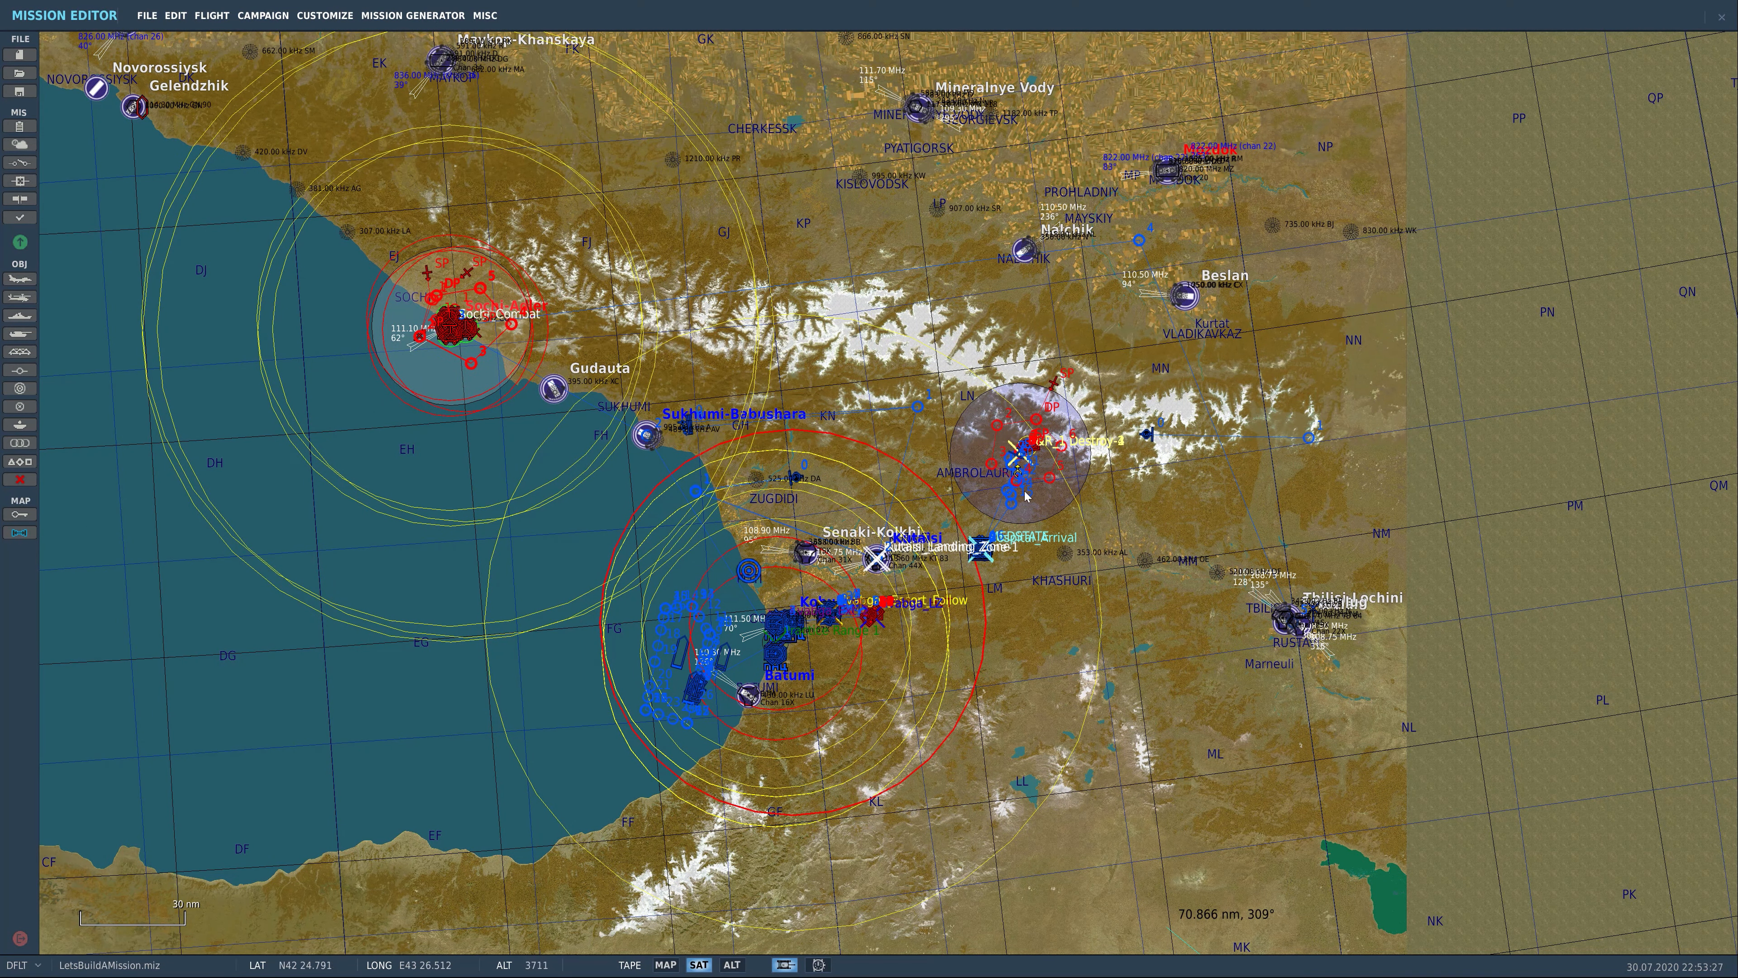
pyautogui.scroll(8, 1018, 525)
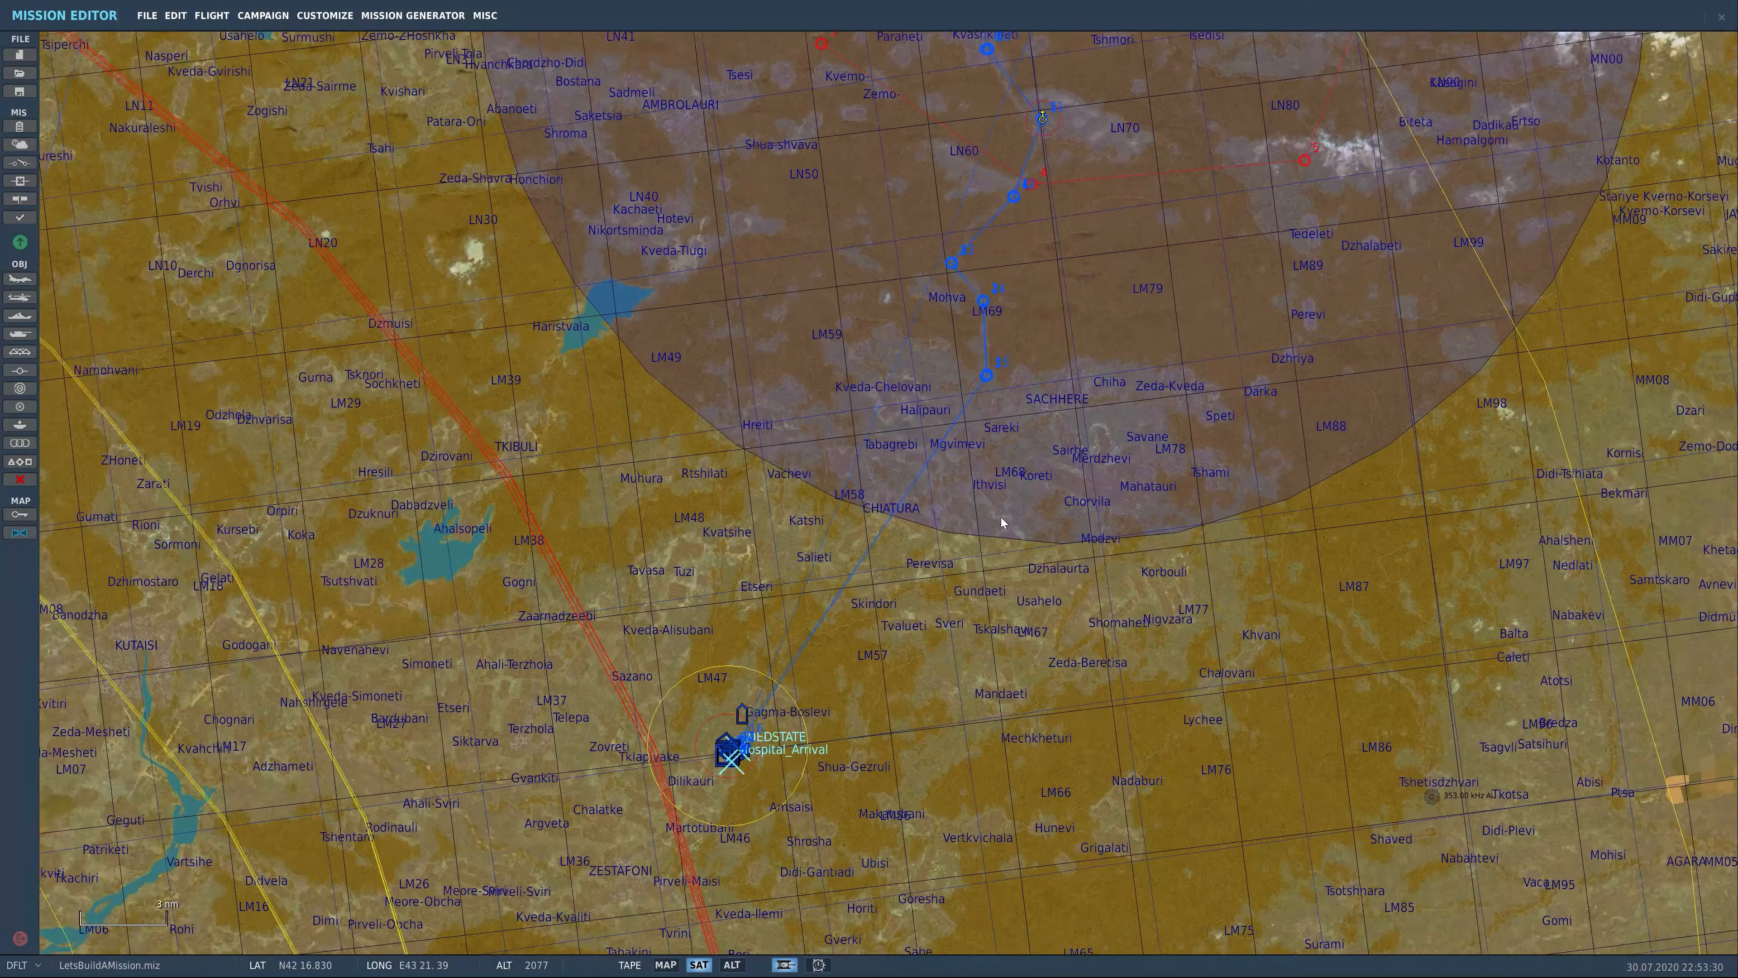
pyautogui.scroll(2, 1000, 522)
pyautogui.moveTo(919, 712); pyautogui.dragTo(1221, 292)
pyautogui.moveTo(1150, 206); pyautogui.dragTo(783, 767)
pyautogui.moveTo(956, 313); pyautogui.dragTo(889, 540)
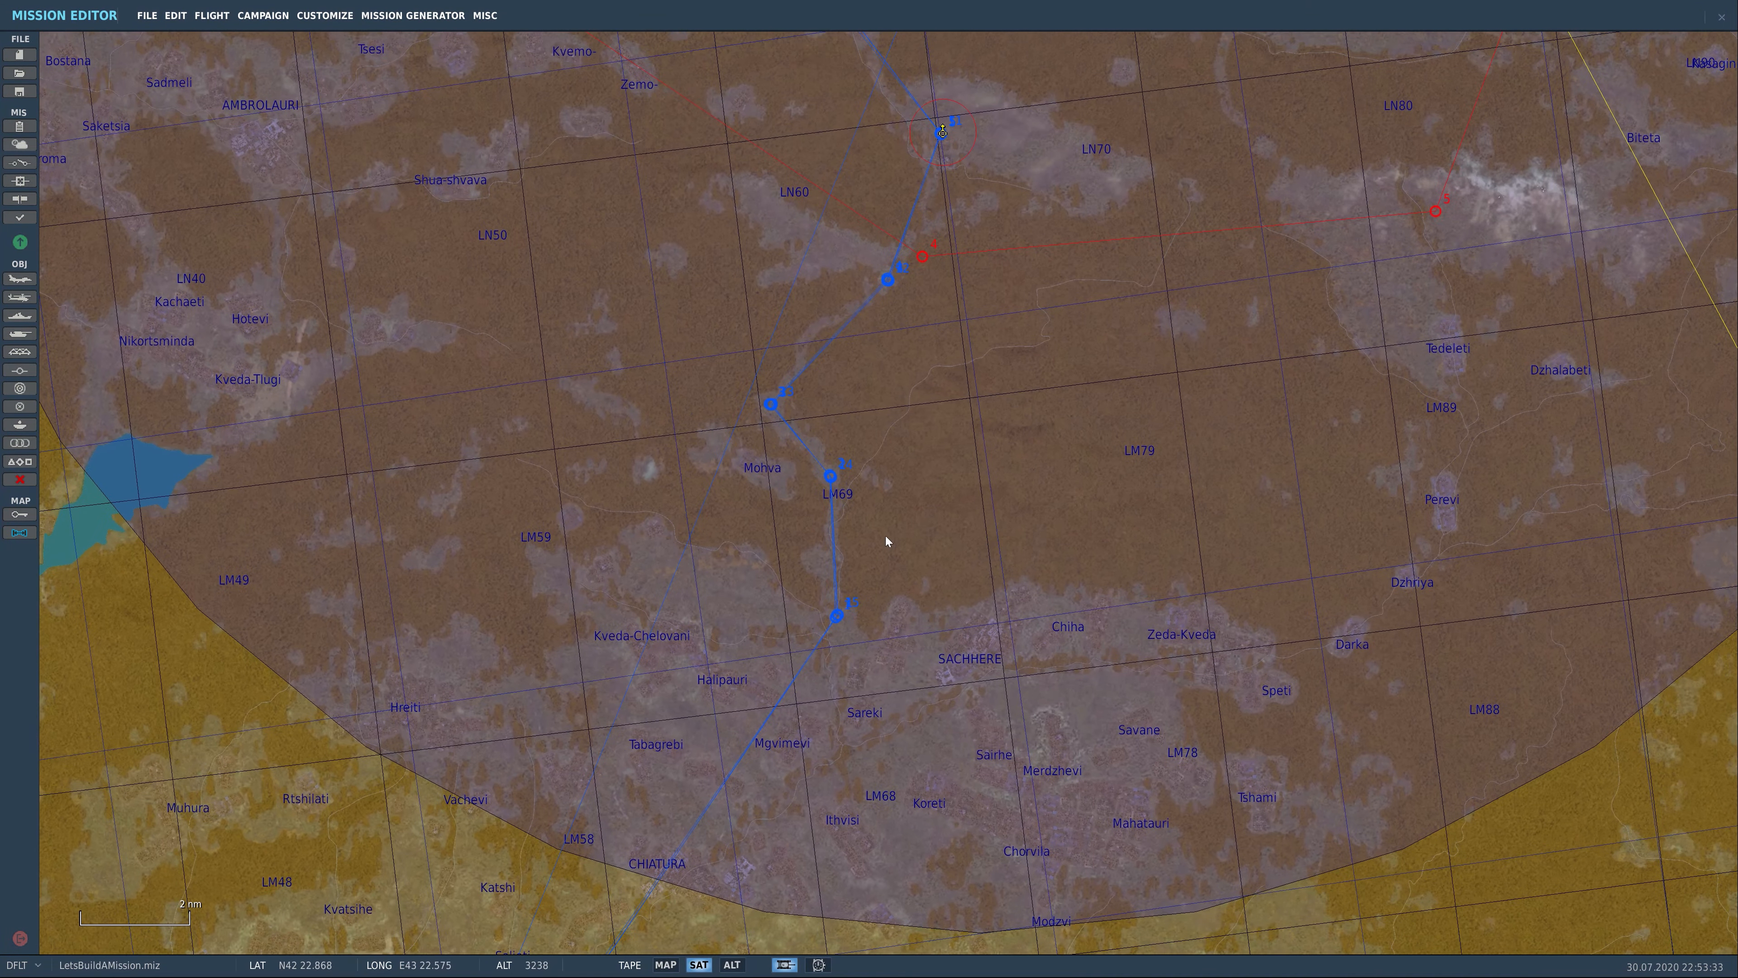
pyautogui.moveTo(939, 148); pyautogui.dragTo(866, 691)
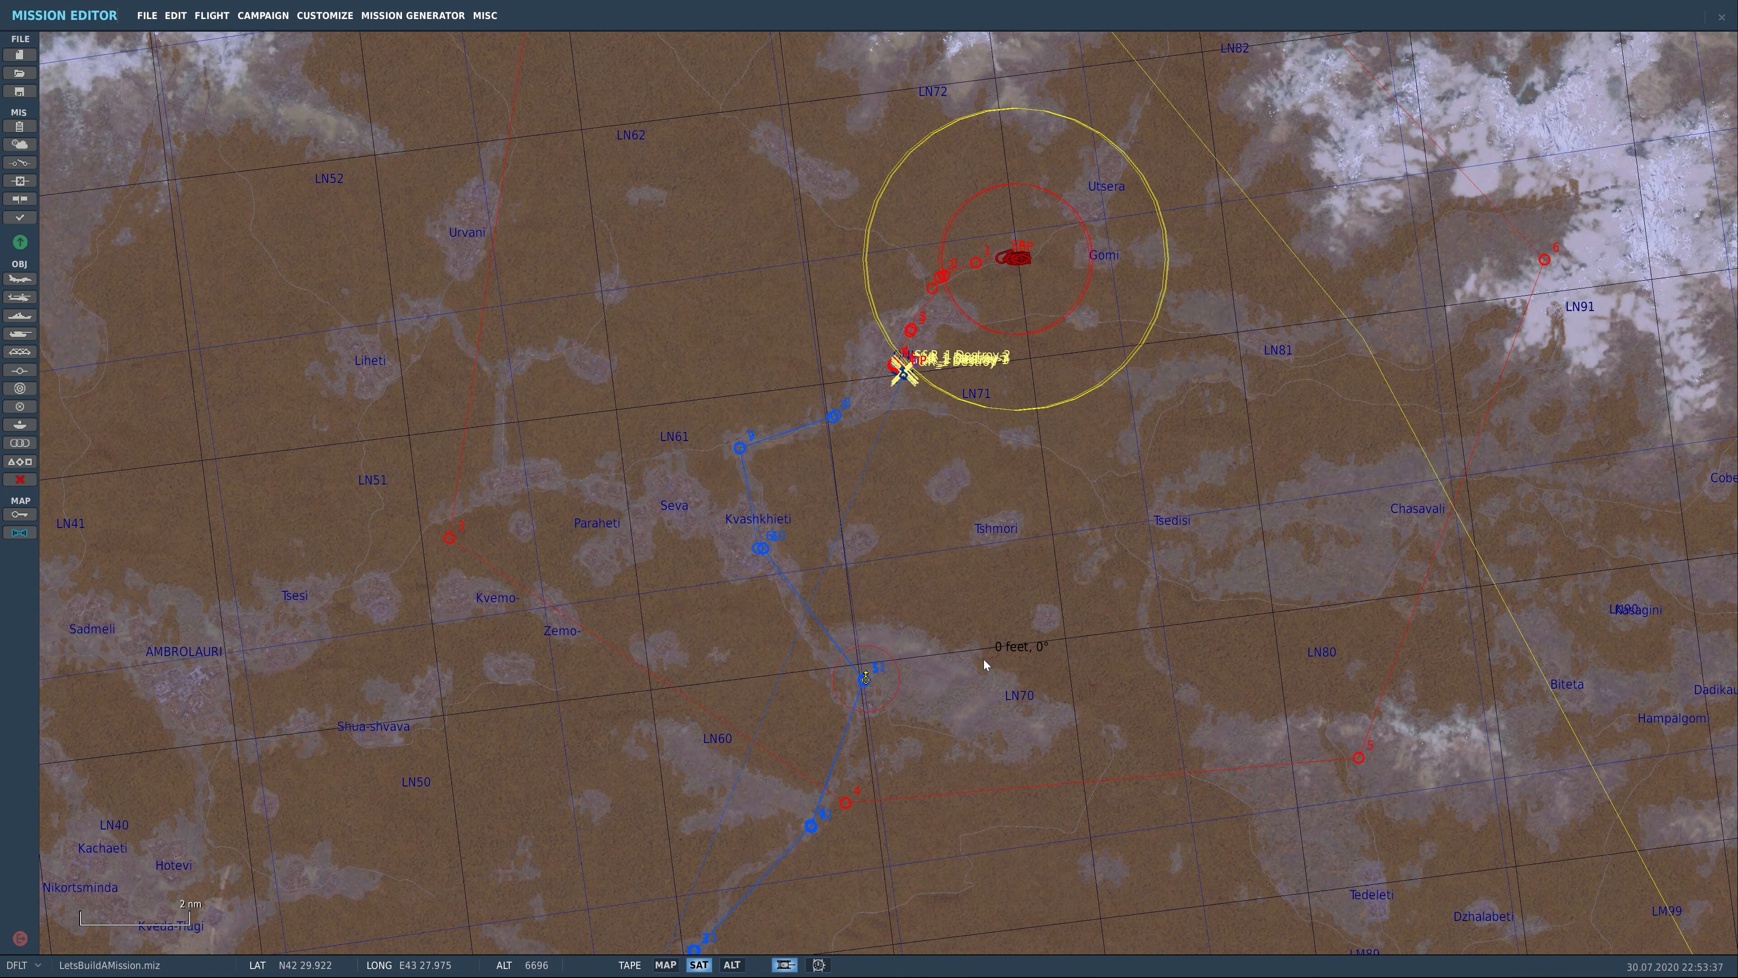
pyautogui.click(19, 532)
# Examine the blue route's valley waypoints from north of Chiatura up to the beacon site
pyautogui.moveTo(969, 765); pyautogui.dragTo(1075, 442)
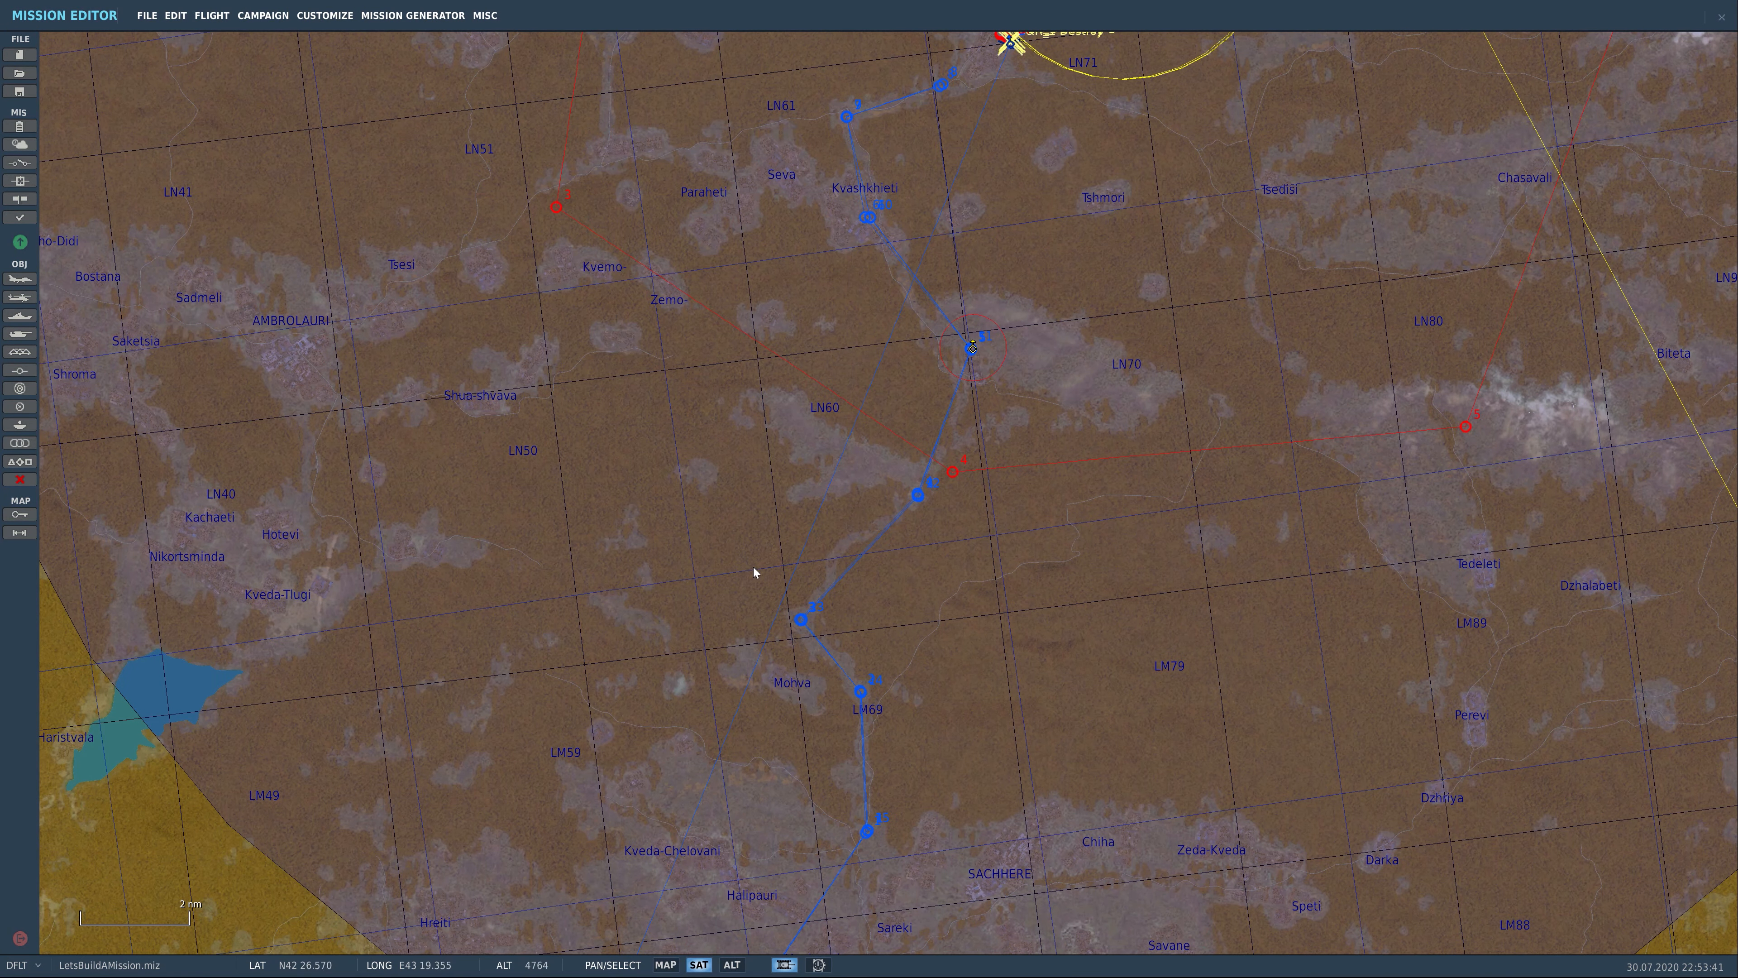
pyautogui.moveTo(814, 928); pyautogui.dragTo(1055, 512)
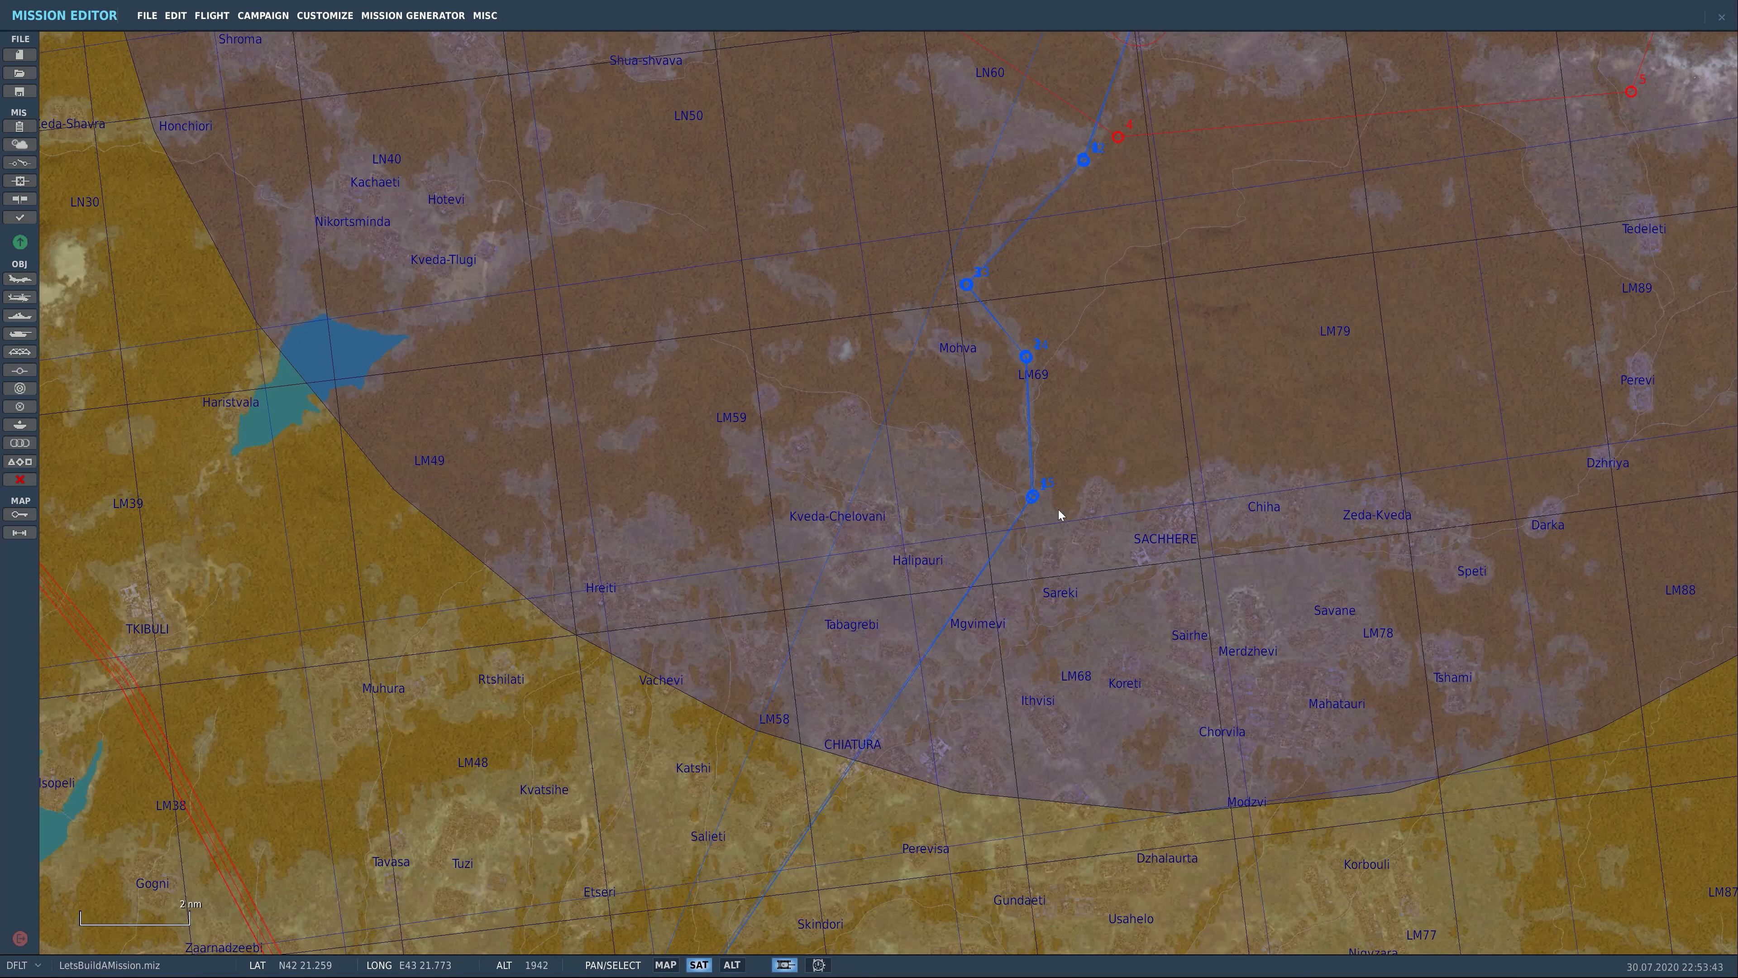
pyautogui.scroll(3, 1040, 505)
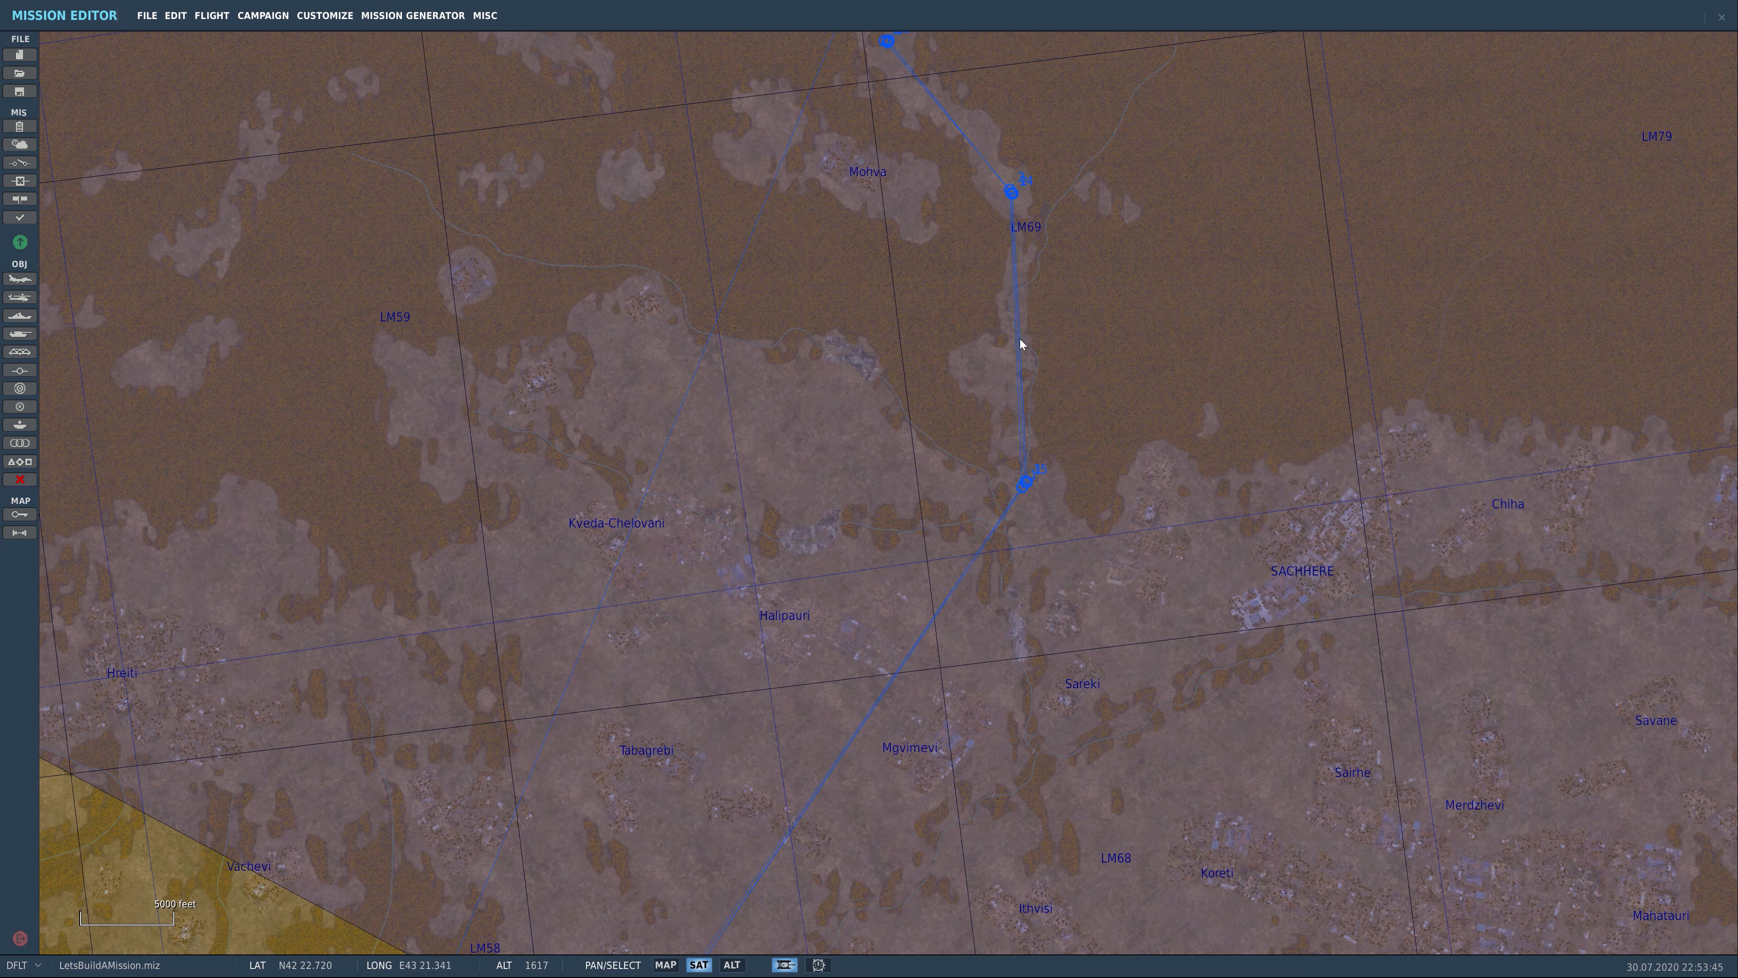
pyautogui.moveTo(970, 78); pyautogui.dragTo(896, 419)
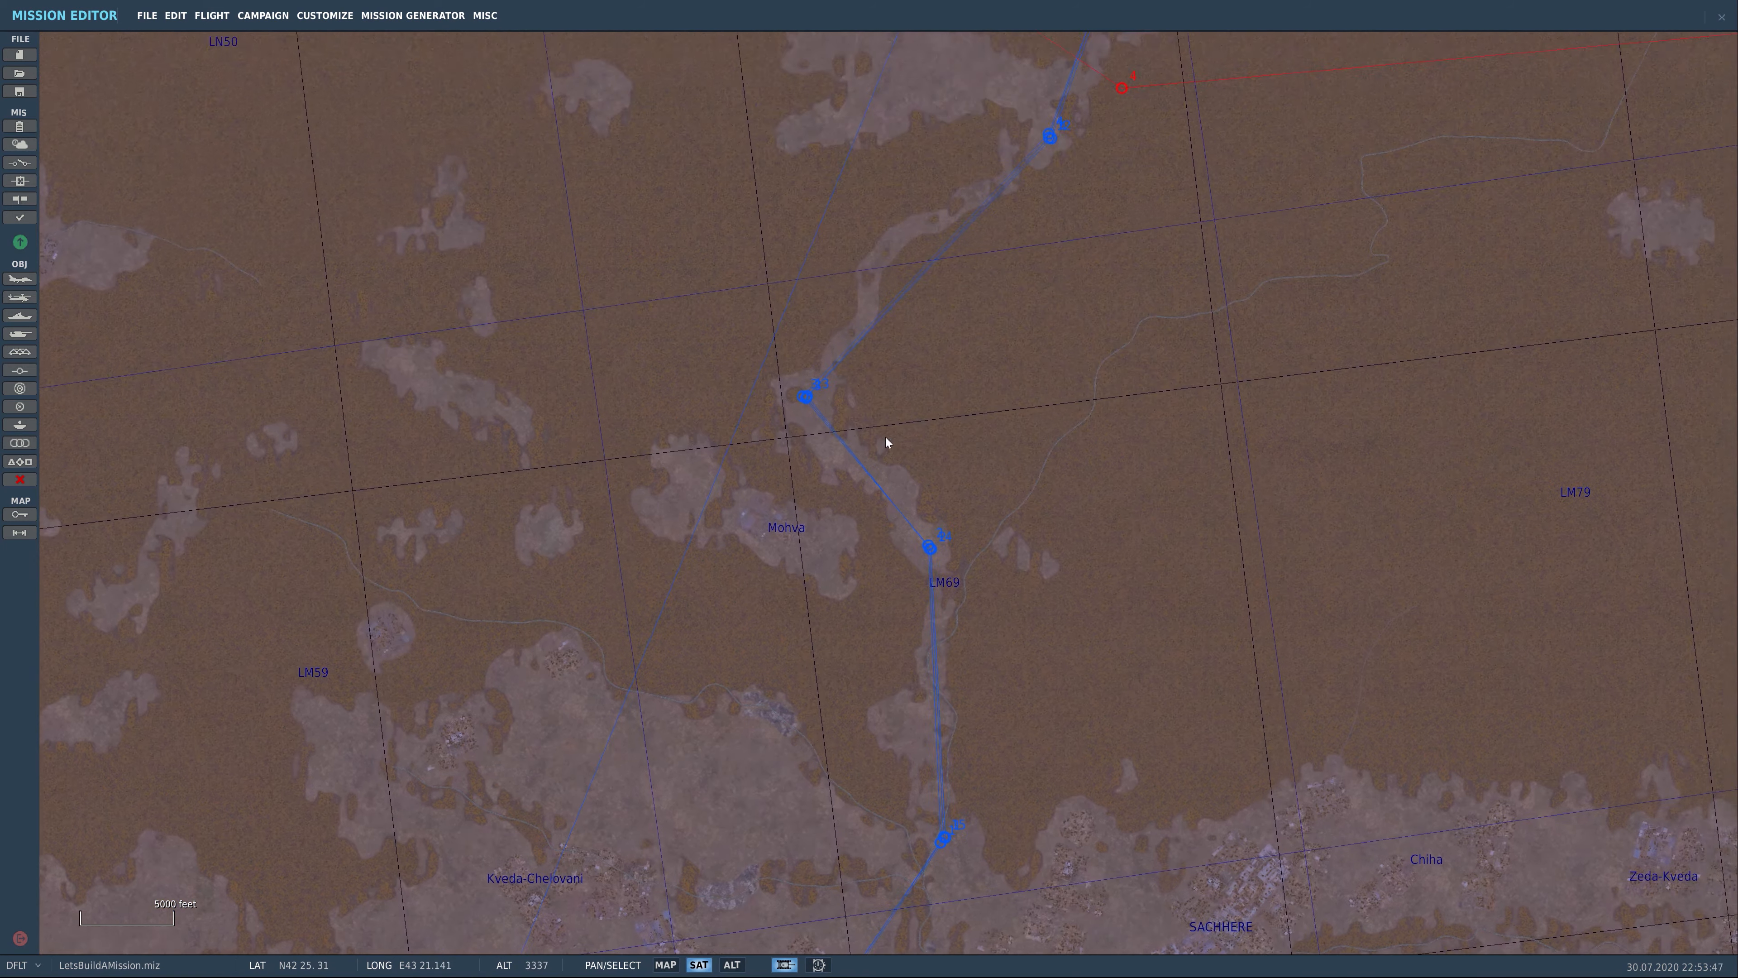
pyautogui.moveTo(1164, 137); pyautogui.dragTo(1000, 450)
pyautogui.moveTo(1043, 124); pyautogui.dragTo(988, 302)
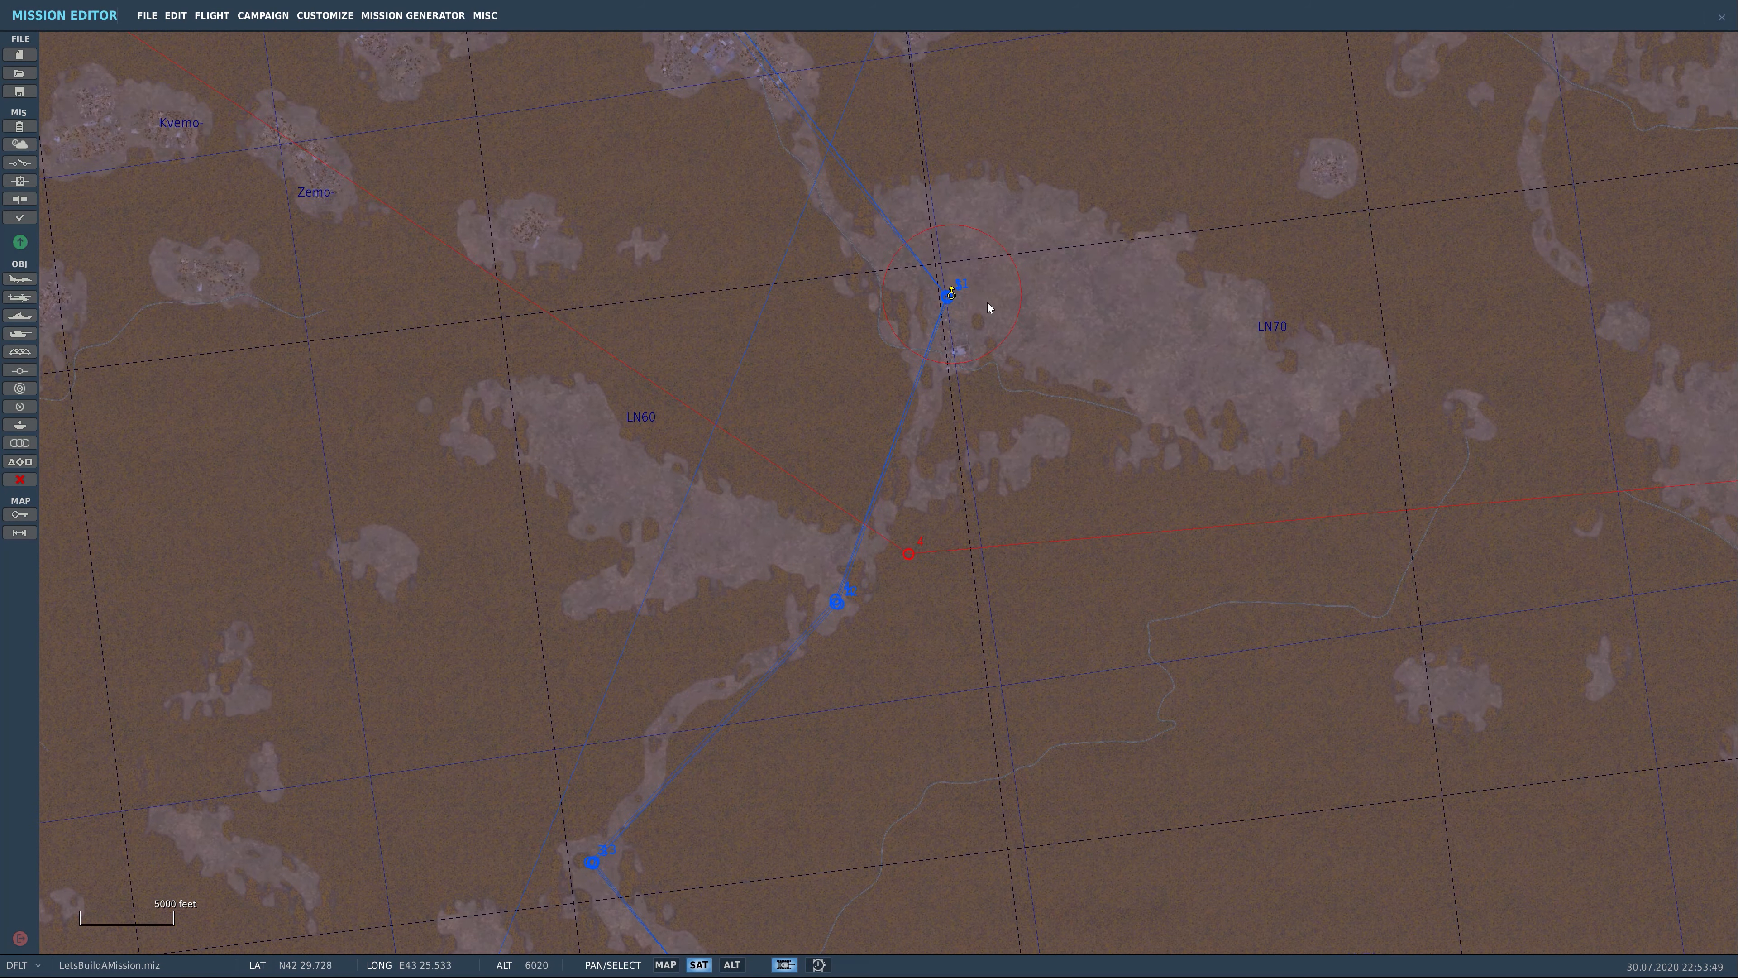
# Move the BEACON TEST unit southeast onto the open ground just below the round tree patch
pyautogui.scroll(2, 988, 301)
pyautogui.scroll(2, 933, 293)
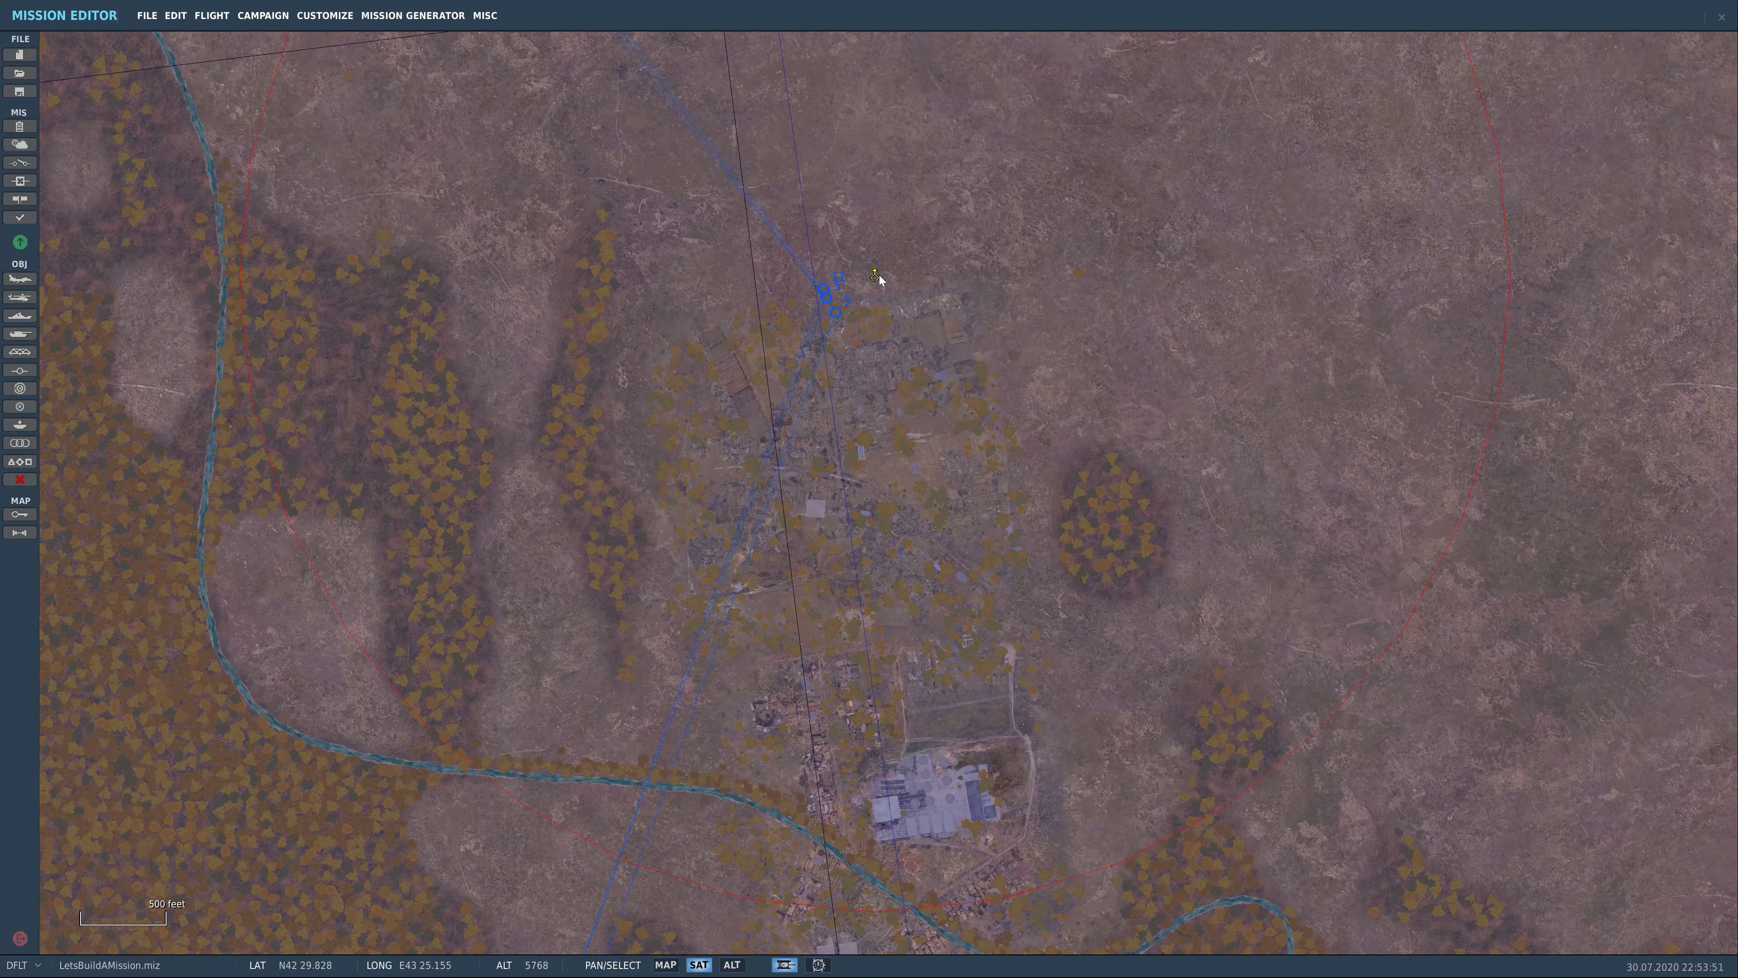
pyautogui.click(874, 279)
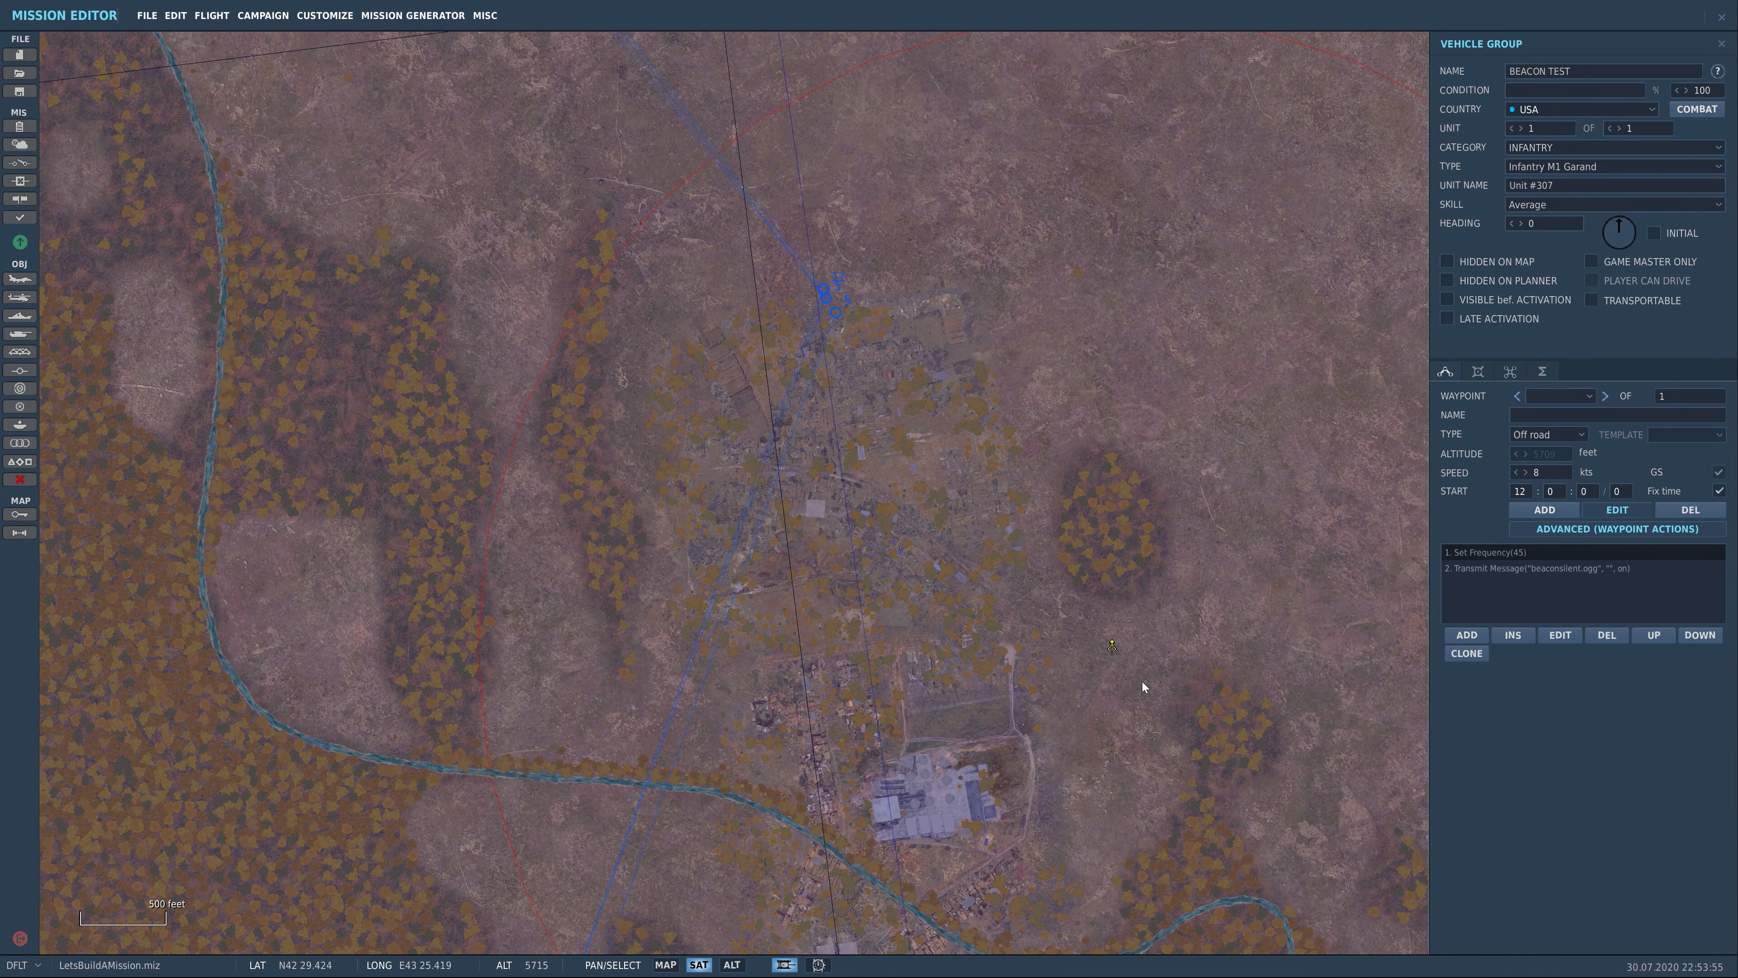
pyautogui.moveTo(1142, 682); pyautogui.dragTo(1067, 537)
# Add a third waypoint action to the BEACON TEST group with type Perform Command and action Immortal
pyautogui.click(1467, 635)
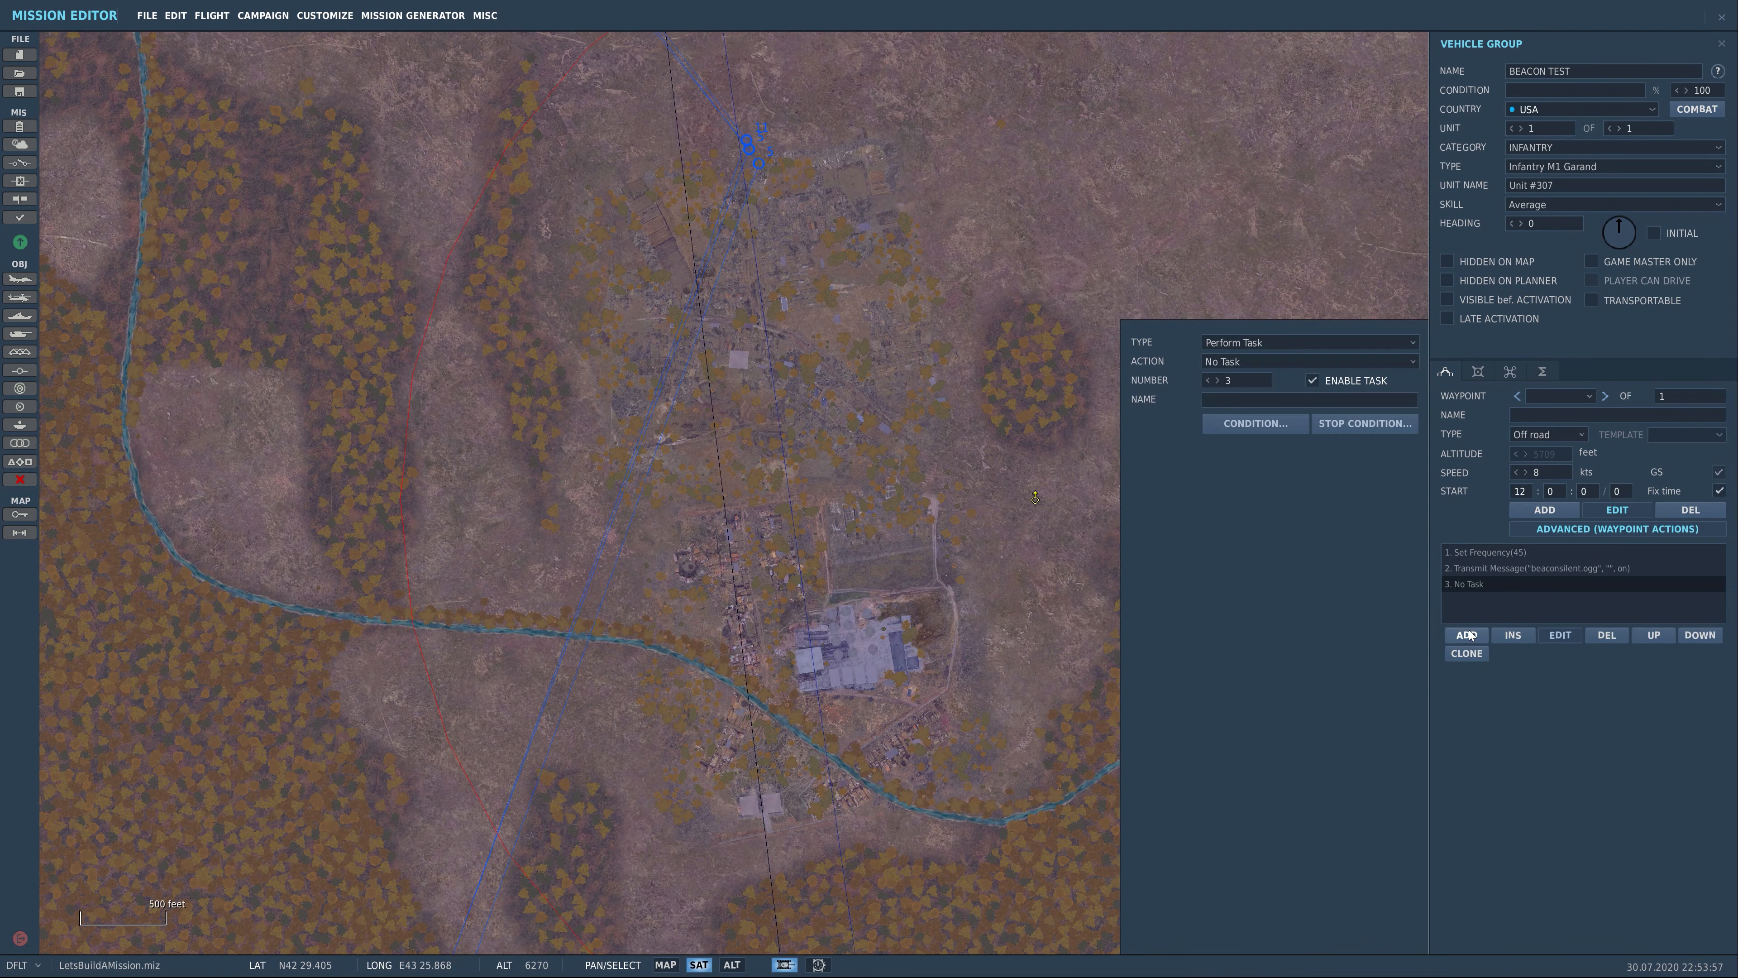
pyautogui.click(1277, 361)
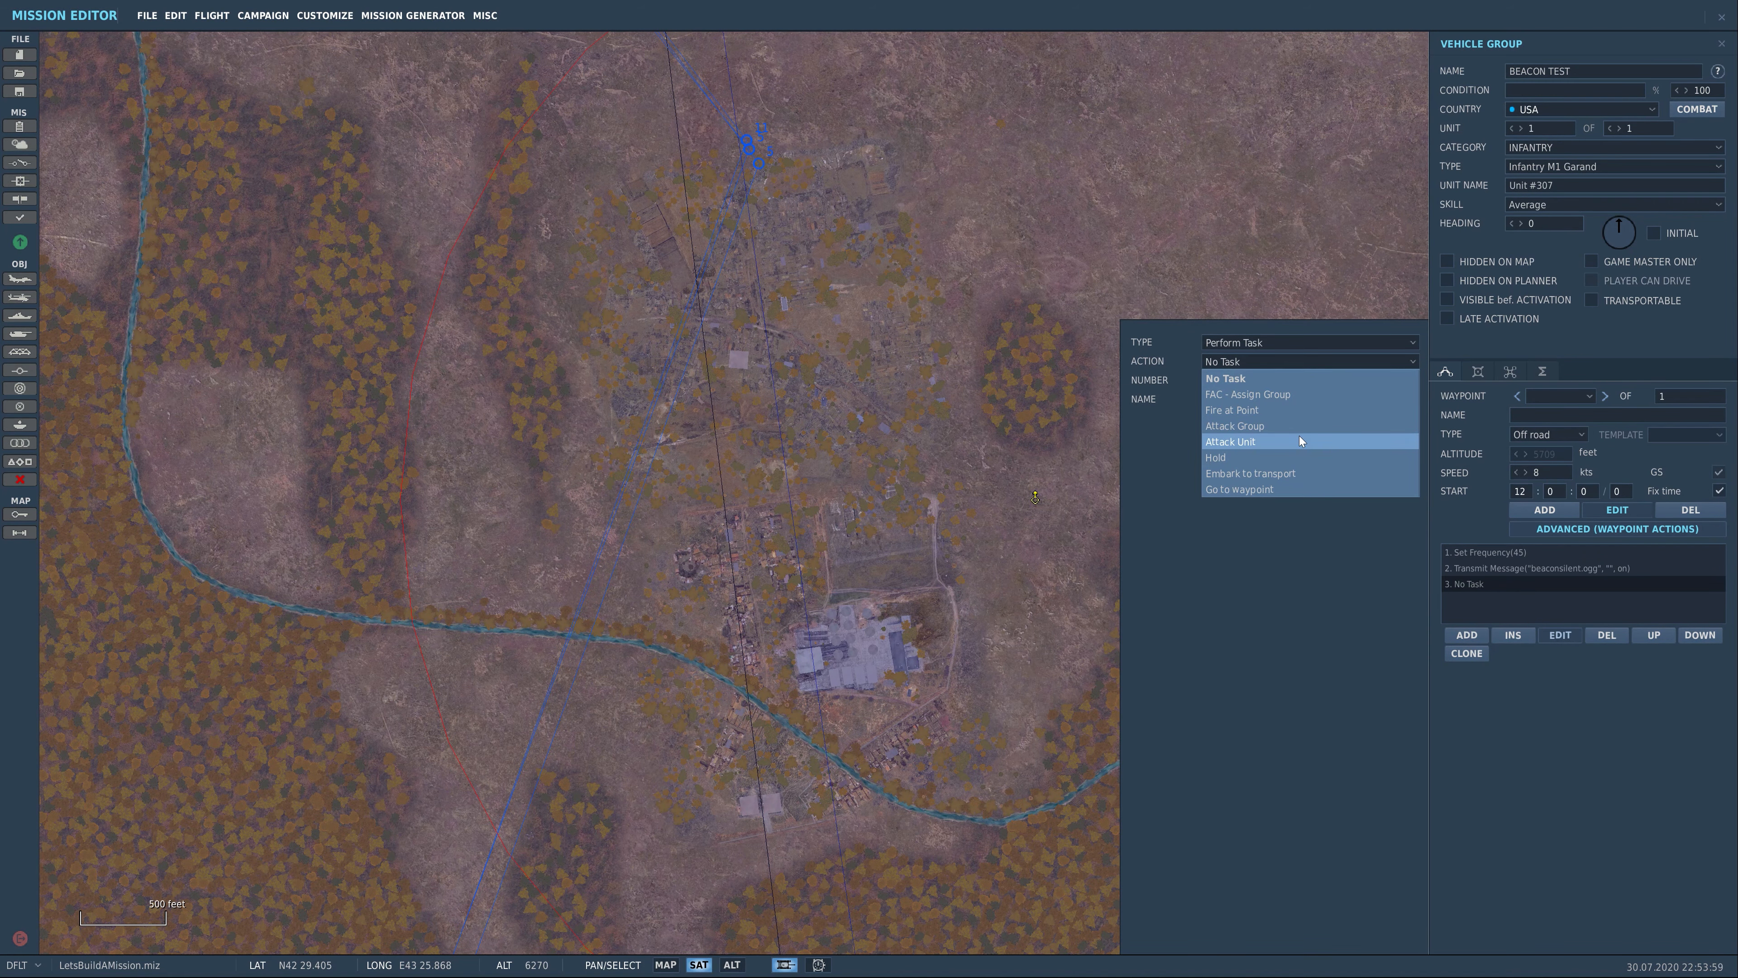
pyautogui.click(1311, 362)
pyautogui.click(1312, 348)
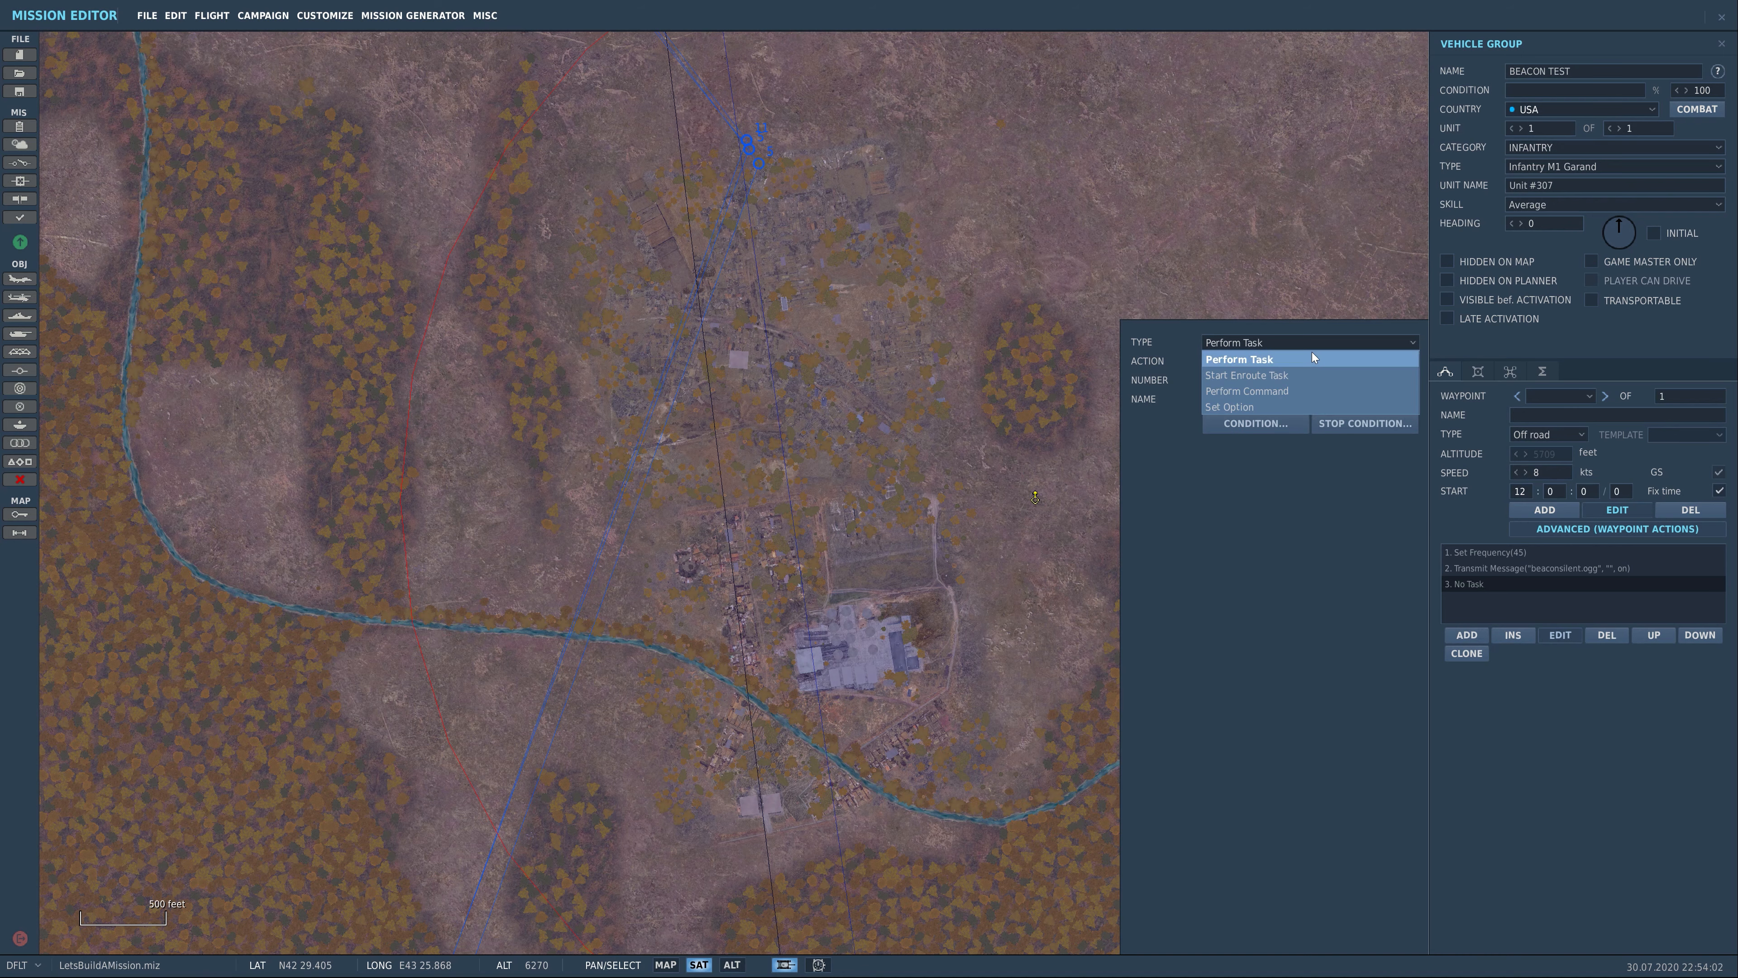
pyautogui.click(1282, 392)
pyautogui.click(1288, 363)
pyautogui.click(1234, 519)
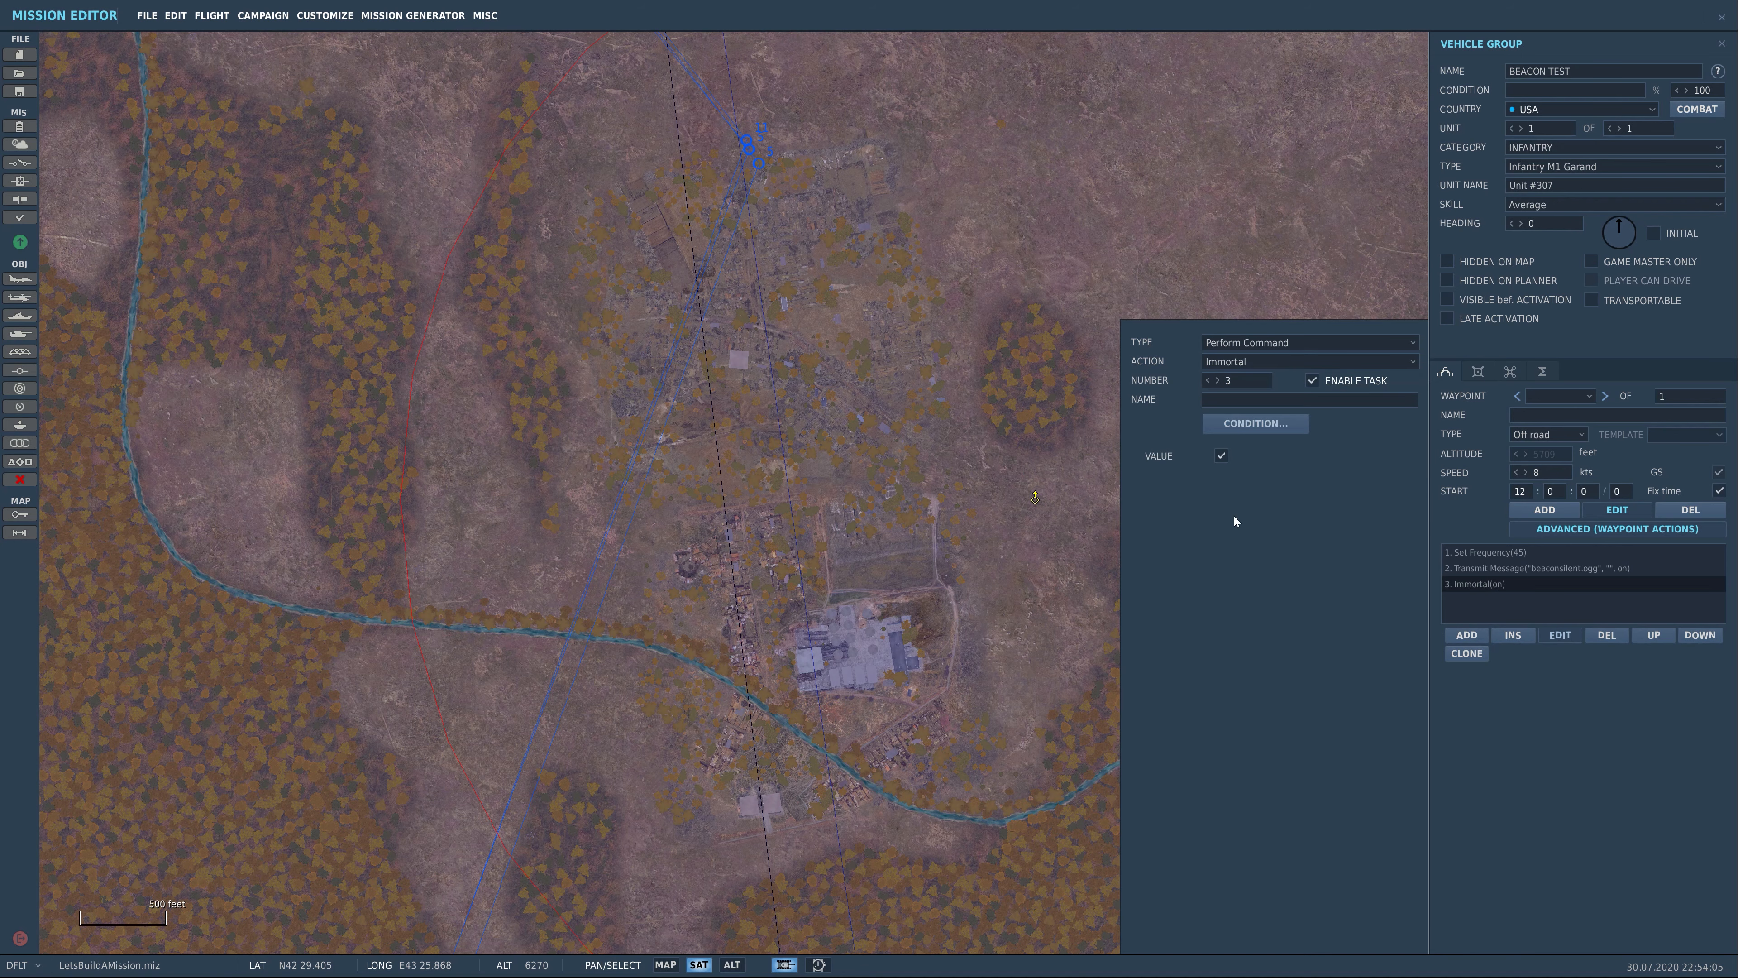
# Move the BEACON TEST unit far south along the blue route to the valley clearing just north of the southern valley waypoint
pyautogui.click(1043, 512)
pyautogui.moveTo(1035, 500); pyautogui.dragTo(888, 311)
pyautogui.moveTo(806, 693); pyautogui.dragTo(889, 311, button='right')
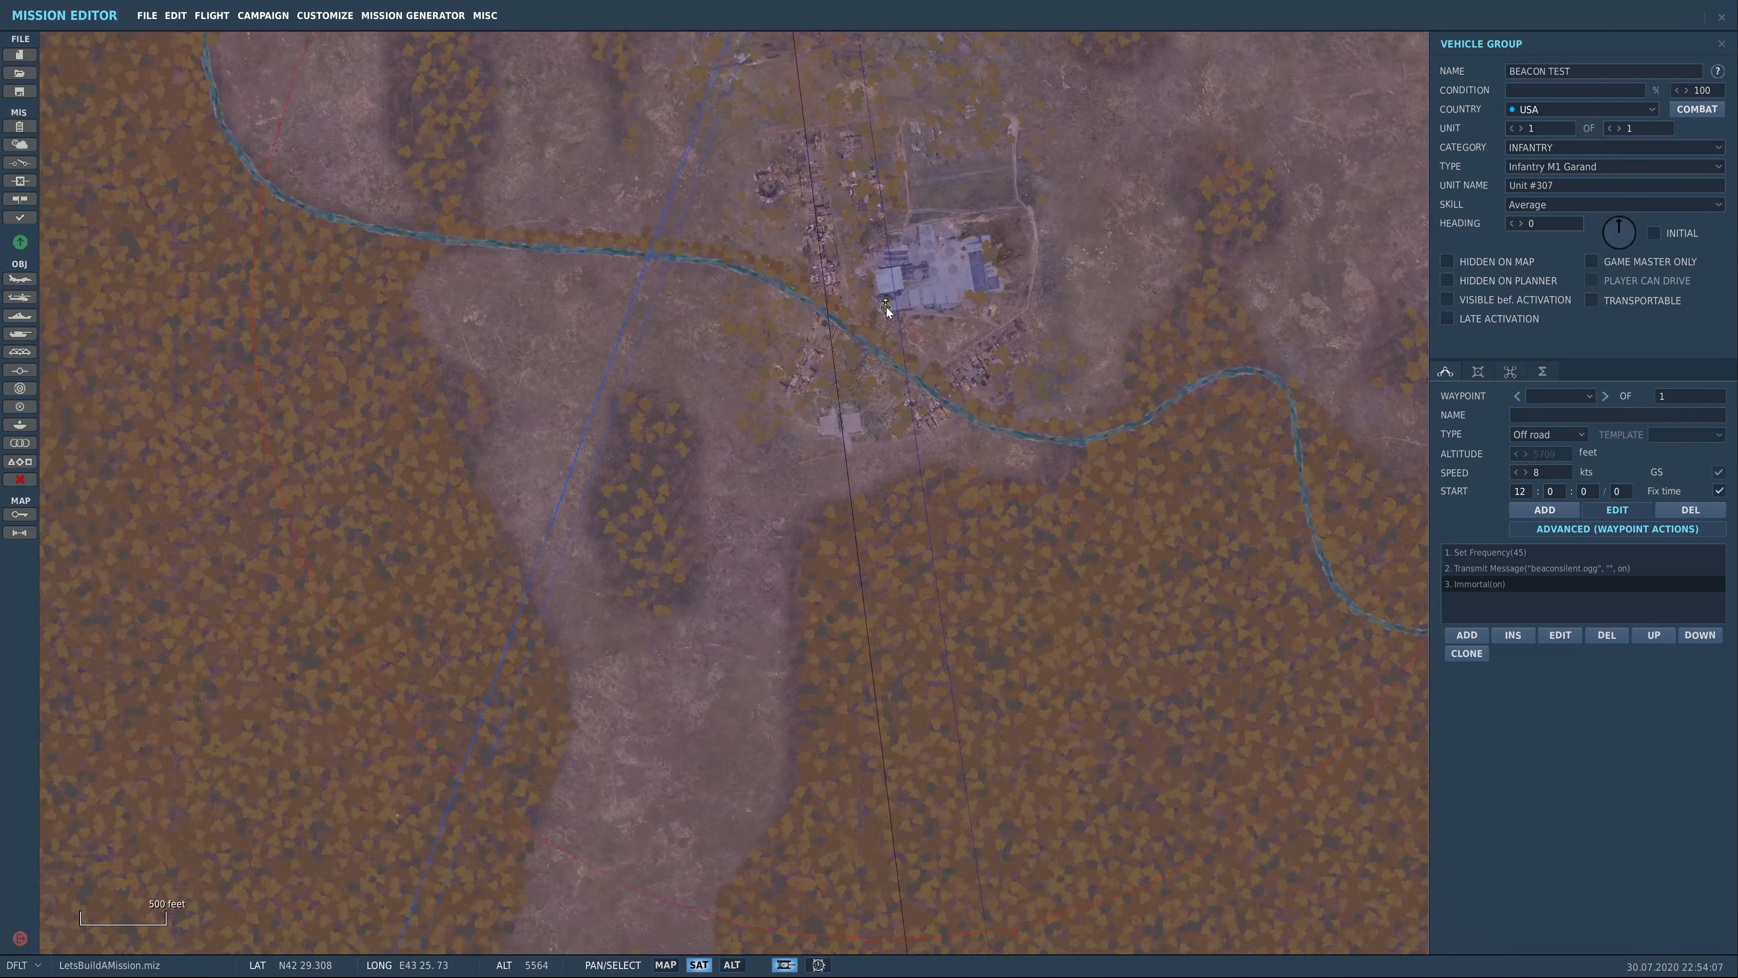
pyautogui.moveTo(888, 311); pyautogui.dragTo(693, 774)
pyautogui.scroll(-3, 693, 774)
pyautogui.scroll(-6, 694, 774)
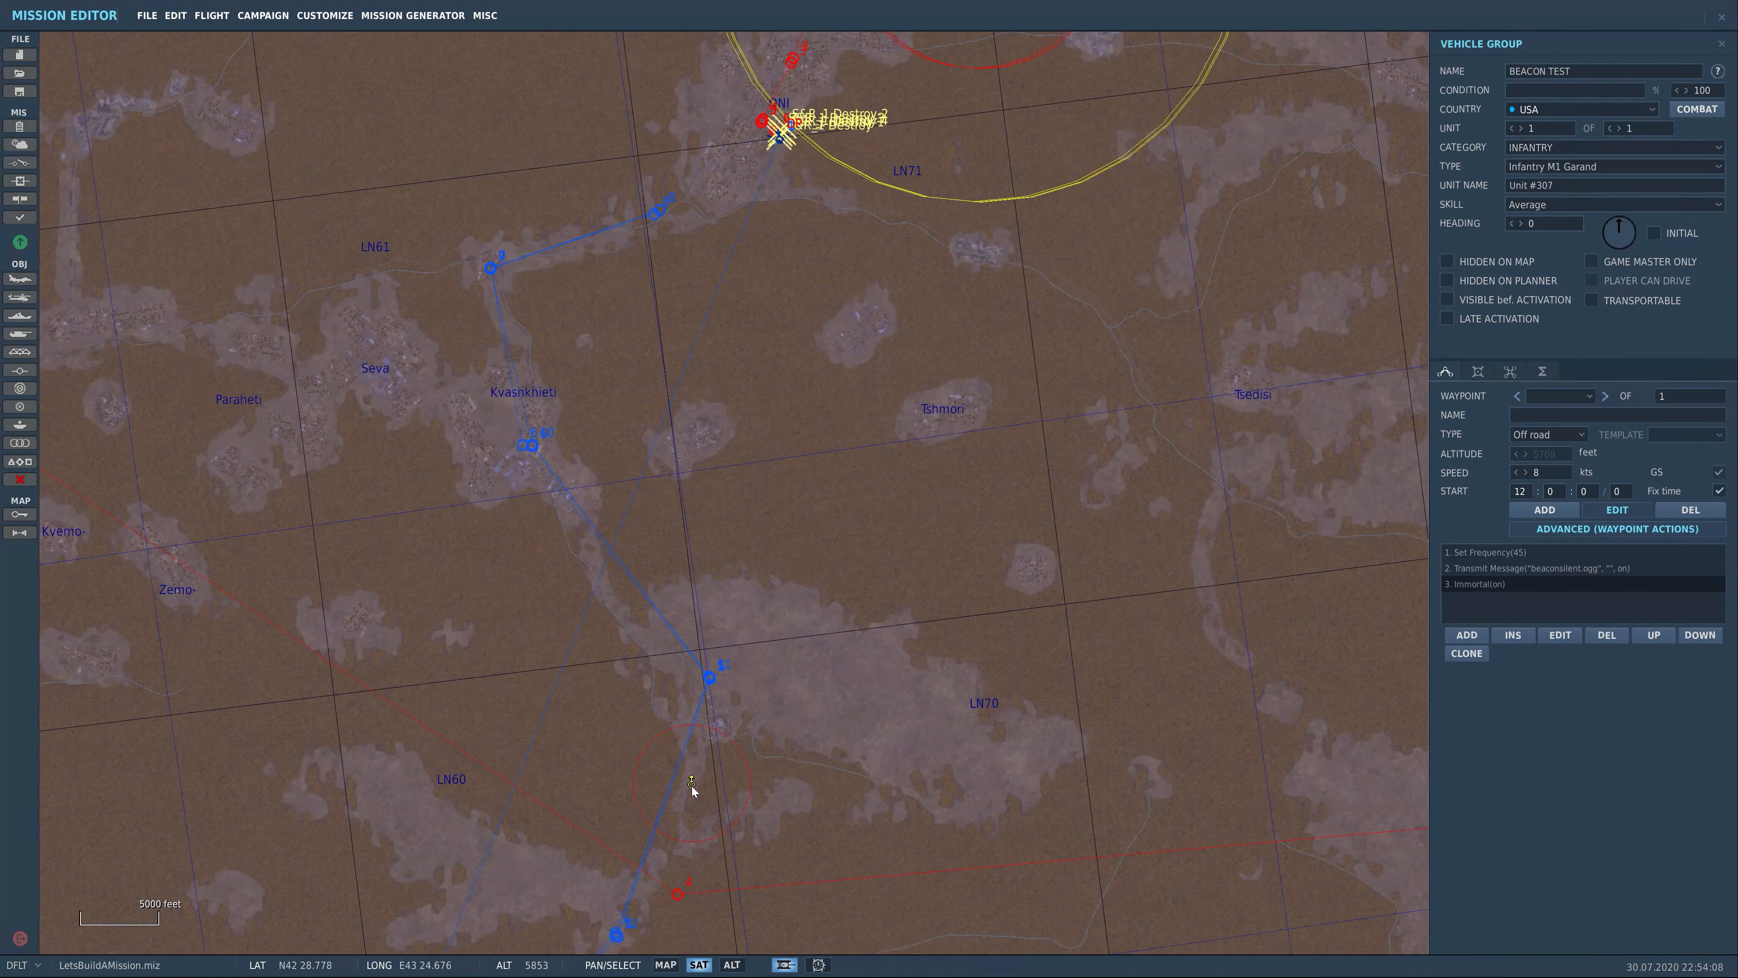
pyautogui.moveTo(942, 368); pyautogui.dragTo(883, 756)
pyautogui.moveTo(883, 756); pyautogui.dragTo(880, 605, button='right')
pyautogui.moveTo(880, 605); pyautogui.dragTo(777, 378)
pyautogui.scroll(4, 872, 585)
pyautogui.scroll(2, 839, 685)
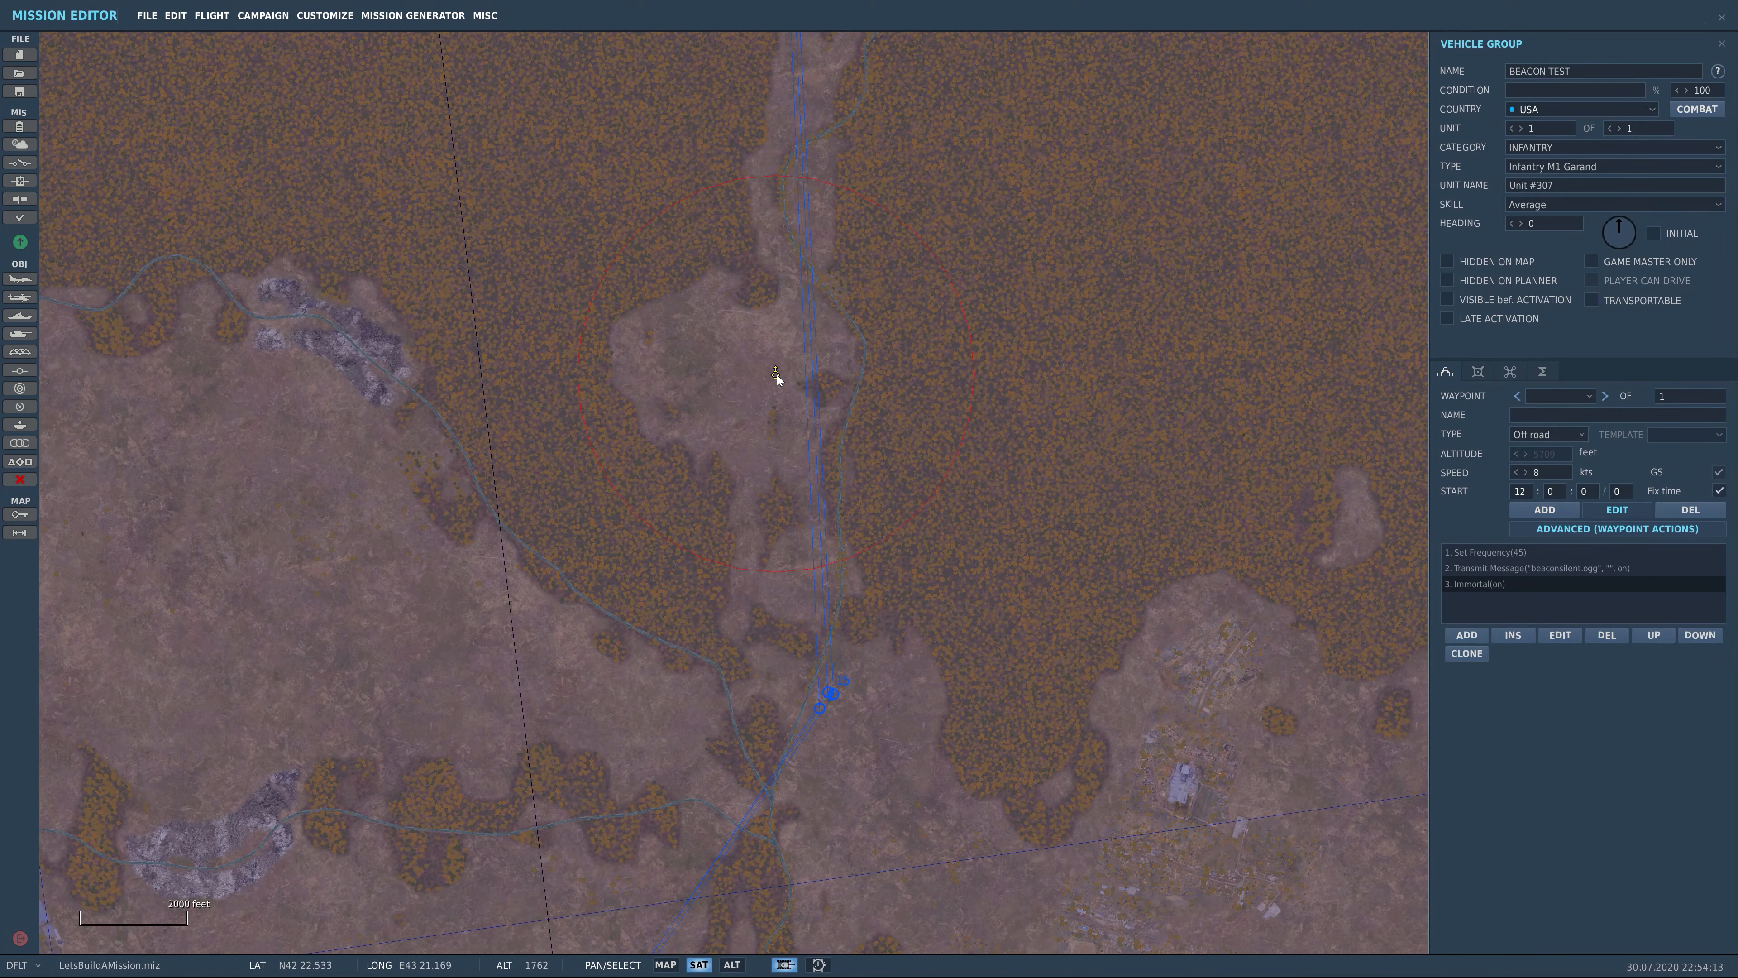
# Reposition the BEACON TEST unit among the trees on the river's east bank, close to the blue route
pyautogui.moveTo(773, 590); pyautogui.dragTo(830, 632)
pyautogui.scroll(6, 830, 632)
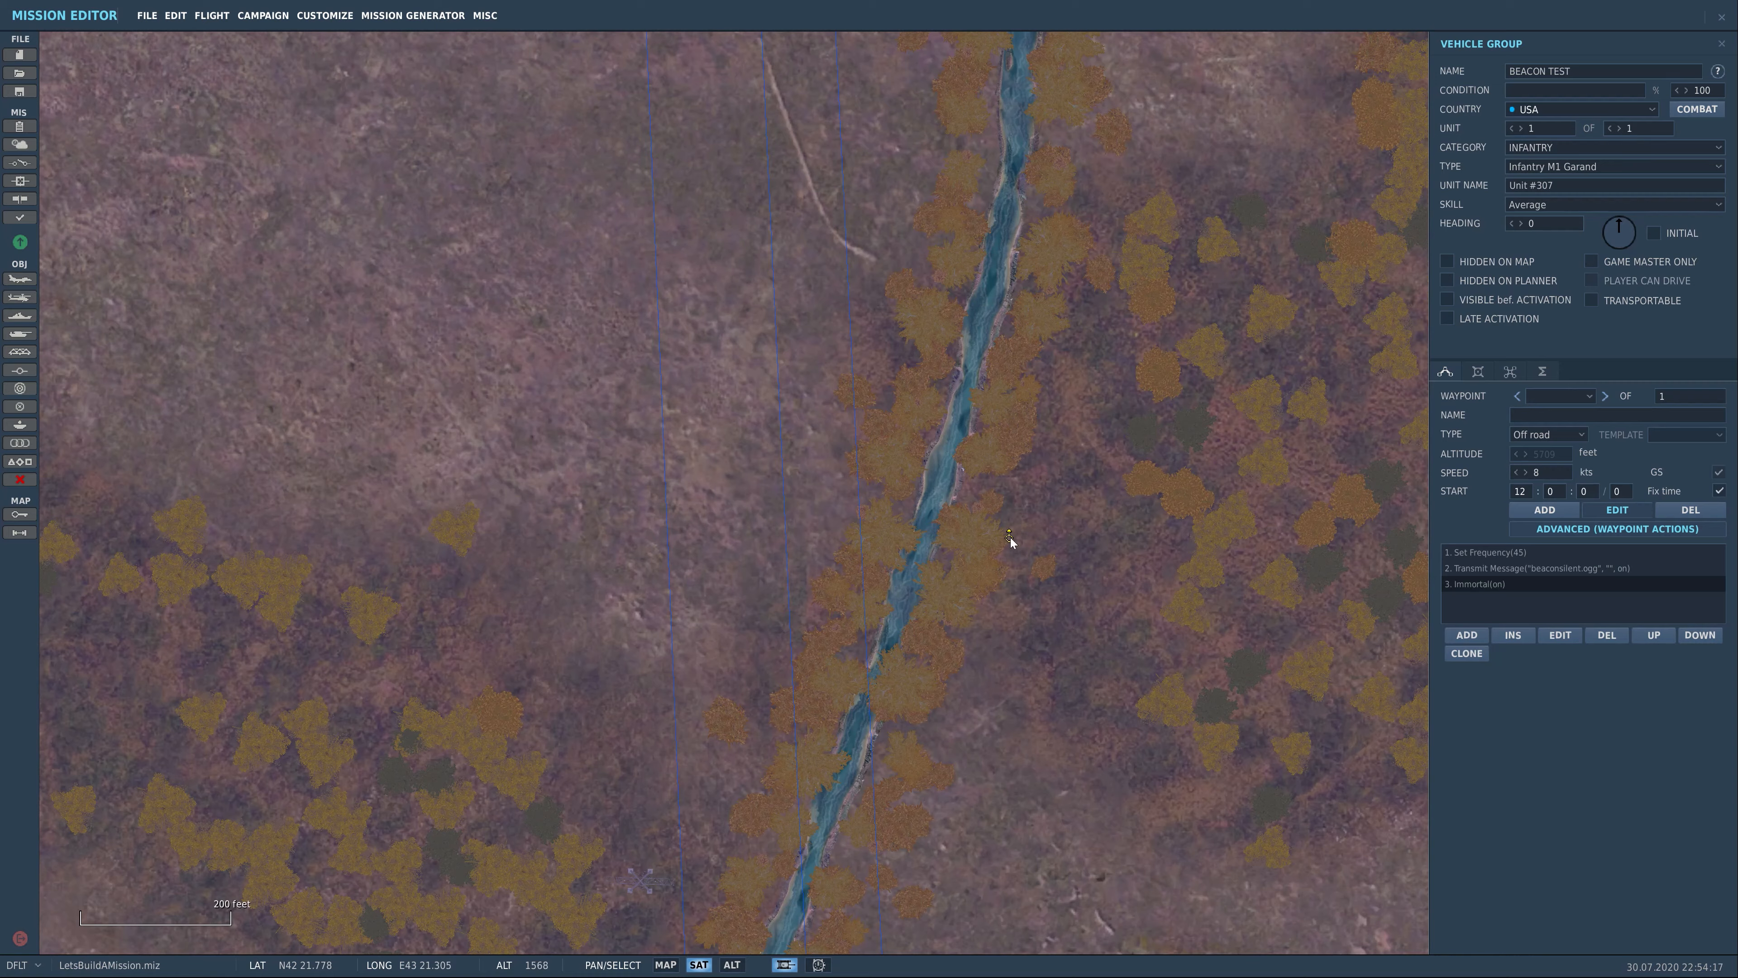
pyautogui.moveTo(1010, 538); pyautogui.dragTo(960, 617)
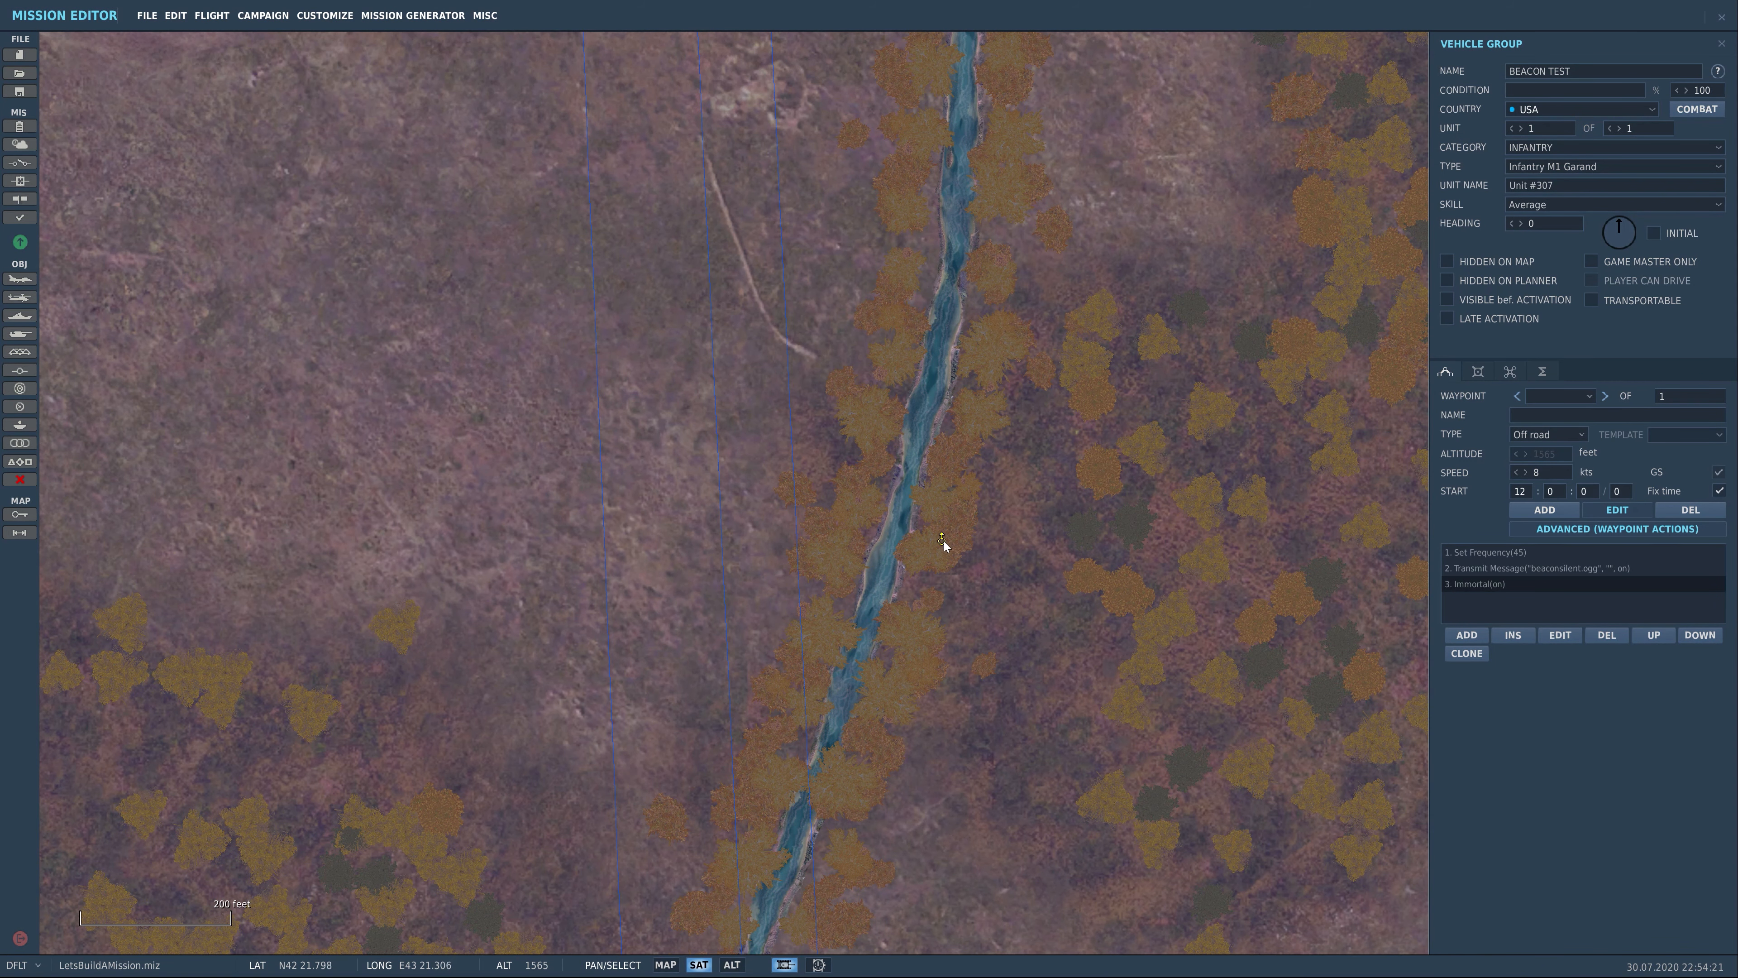
pyautogui.moveTo(947, 537); pyautogui.dragTo(956, 576)
pyautogui.scroll(-3, 954, 589)
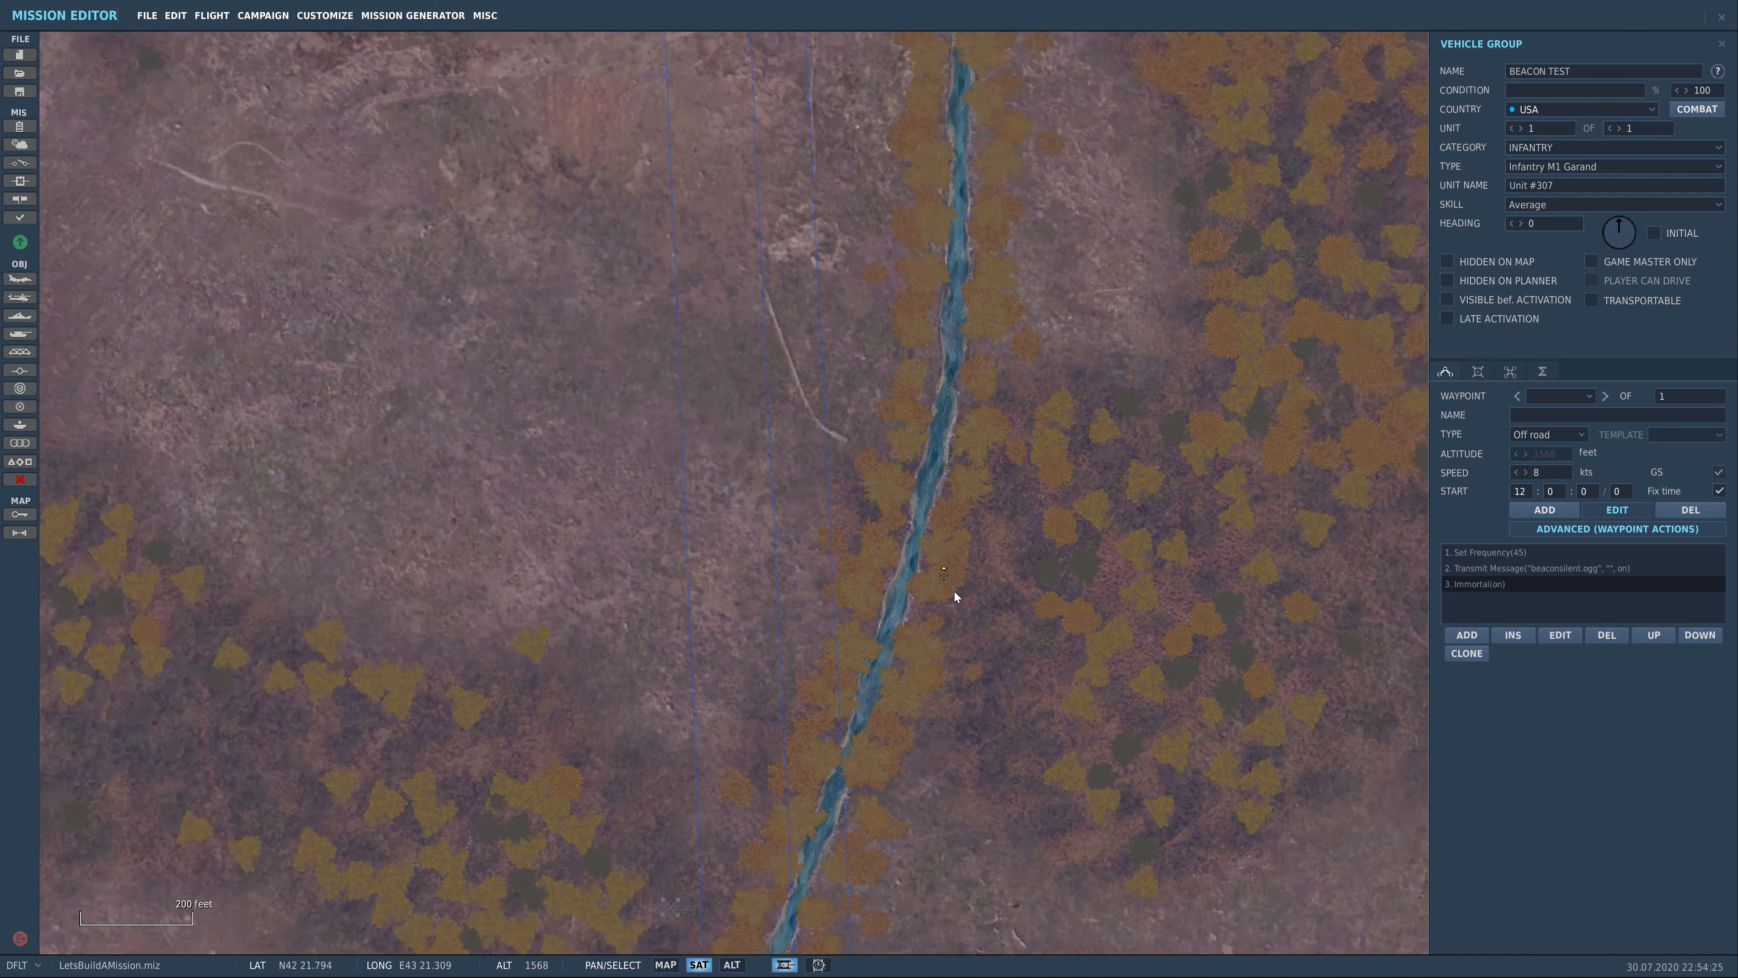
# Rename the BEACON TEST group to S&R_1_WP_1 and select its unit on the map
pyautogui.moveTo(1000, 311); pyautogui.dragTo(938, 526)
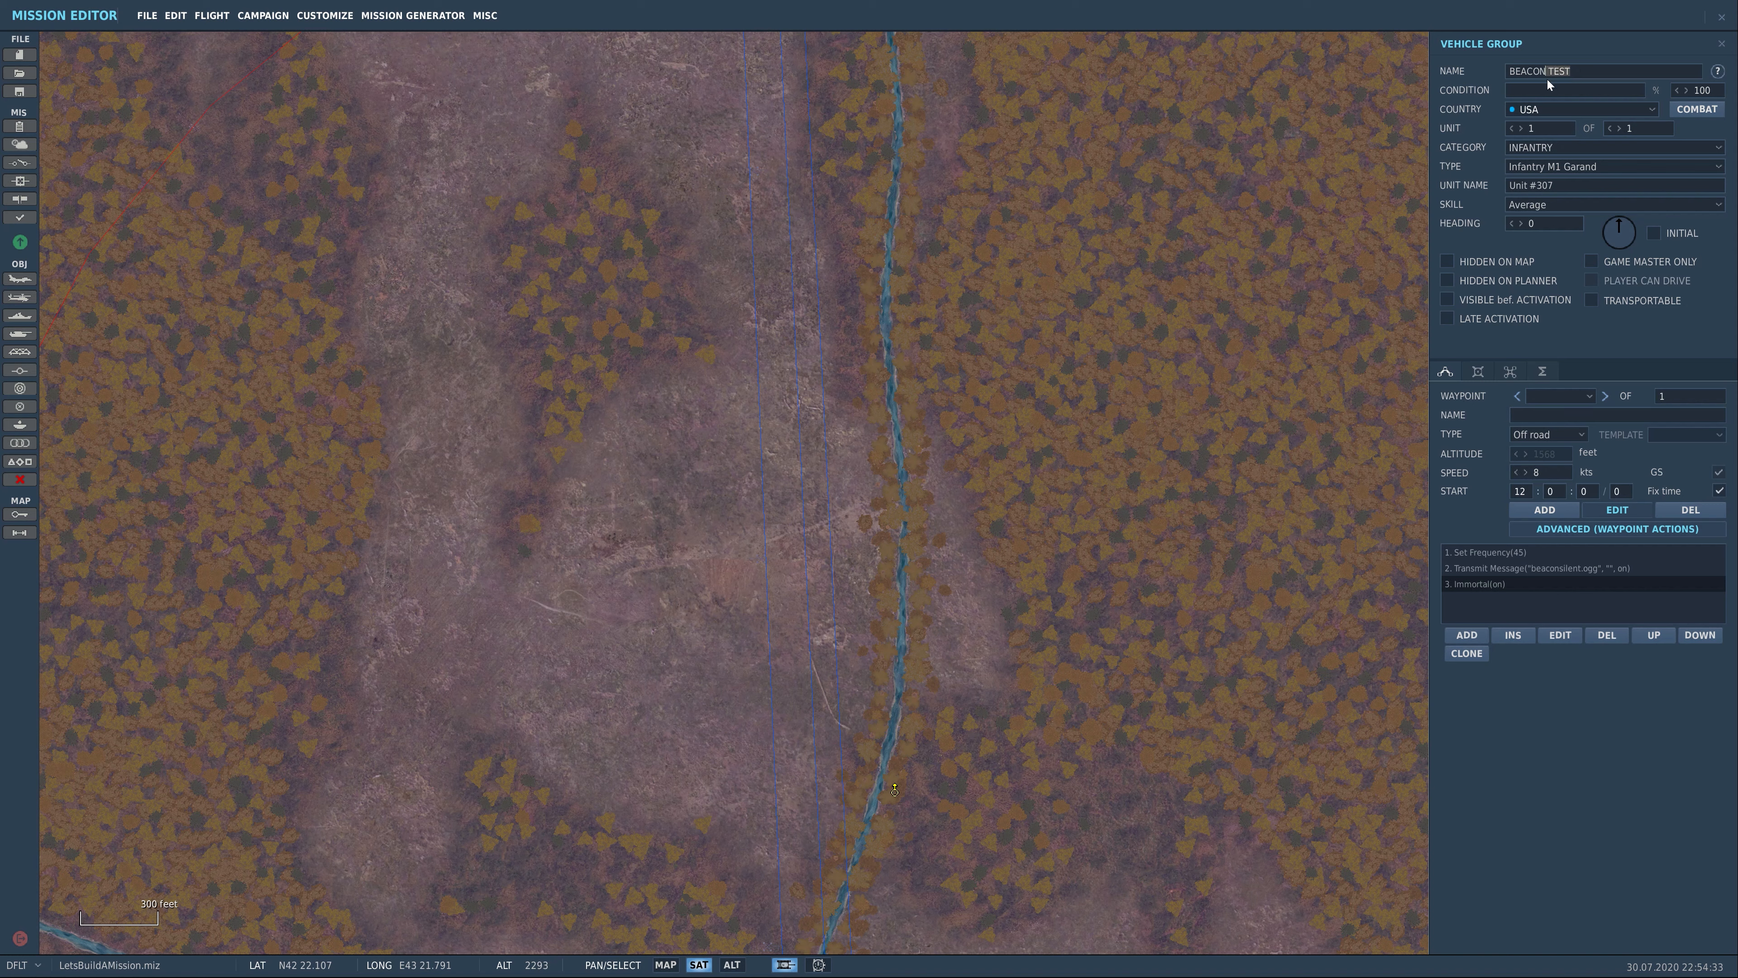
pyautogui.write('S')
pyautogui.write('ud')
pyautogui.write('WP_1')
pyautogui.click(919, 798)
pyautogui.click(894, 795)
# Examine the blue route's waypoints from the first beacon north past Mohva and Kvashkhieti to the S&R_1 Destroy zones
pyautogui.scroll(-3, 969, 774)
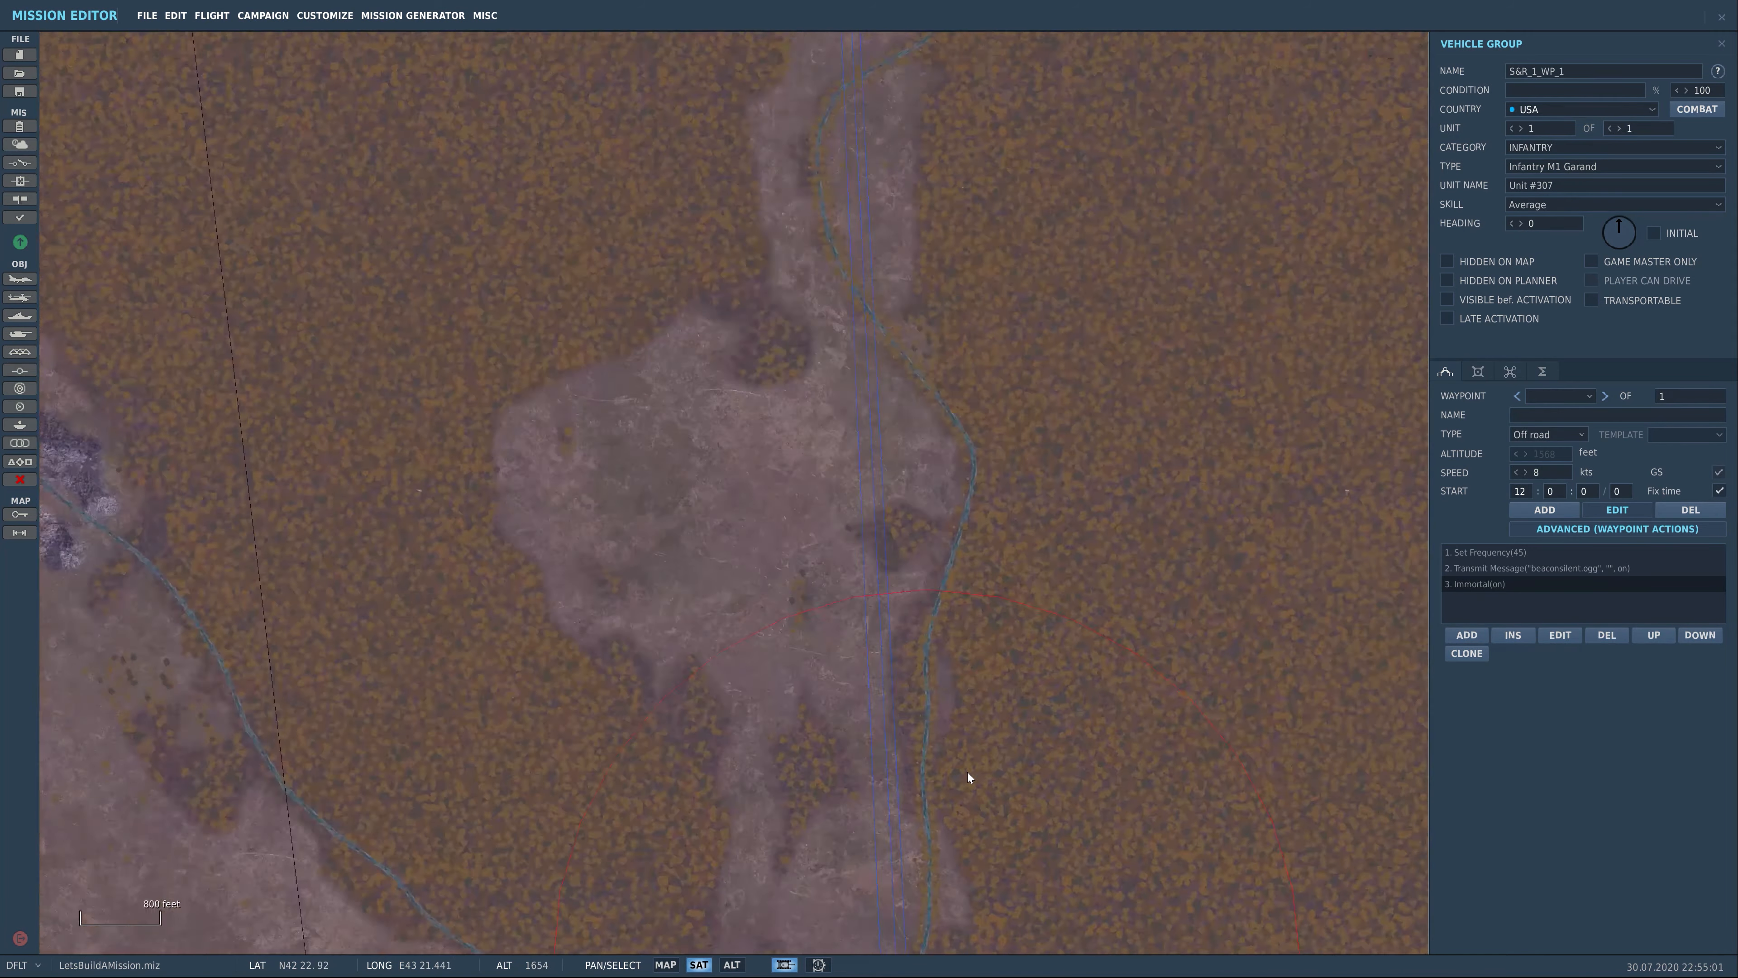
pyautogui.scroll(-5, 967, 772)
pyautogui.moveTo(935, 558); pyautogui.dragTo(934, 656)
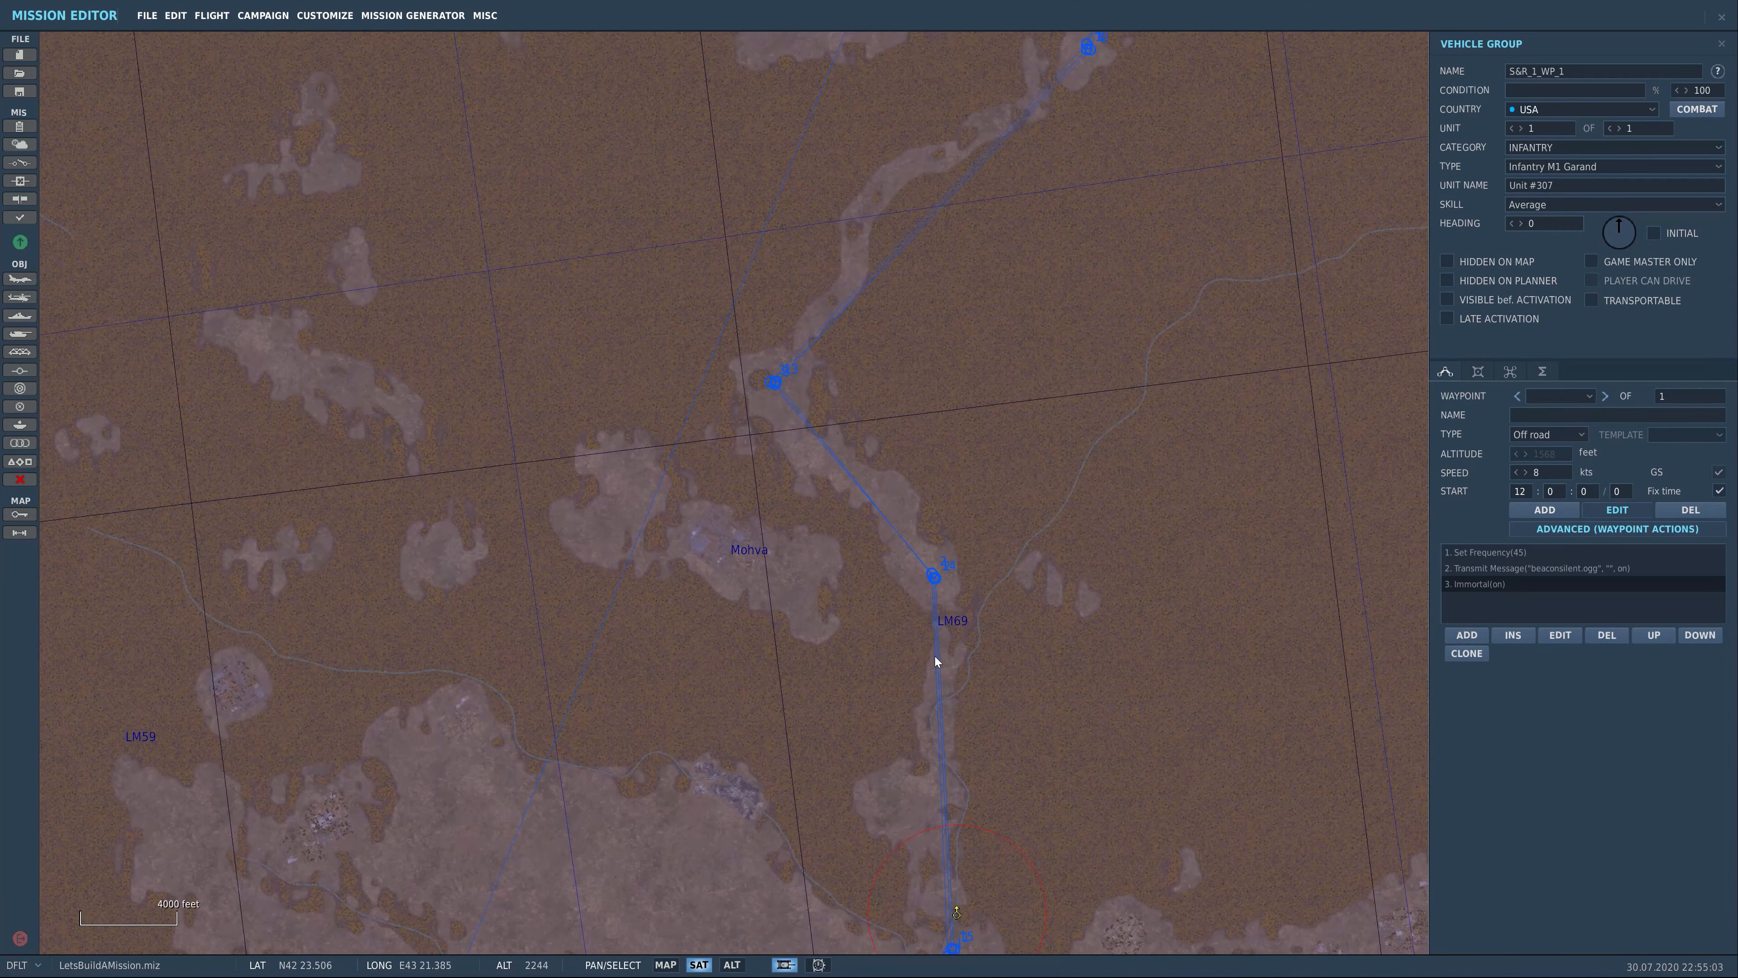
pyautogui.scroll(4, 932, 569)
pyautogui.scroll(-4, 932, 570)
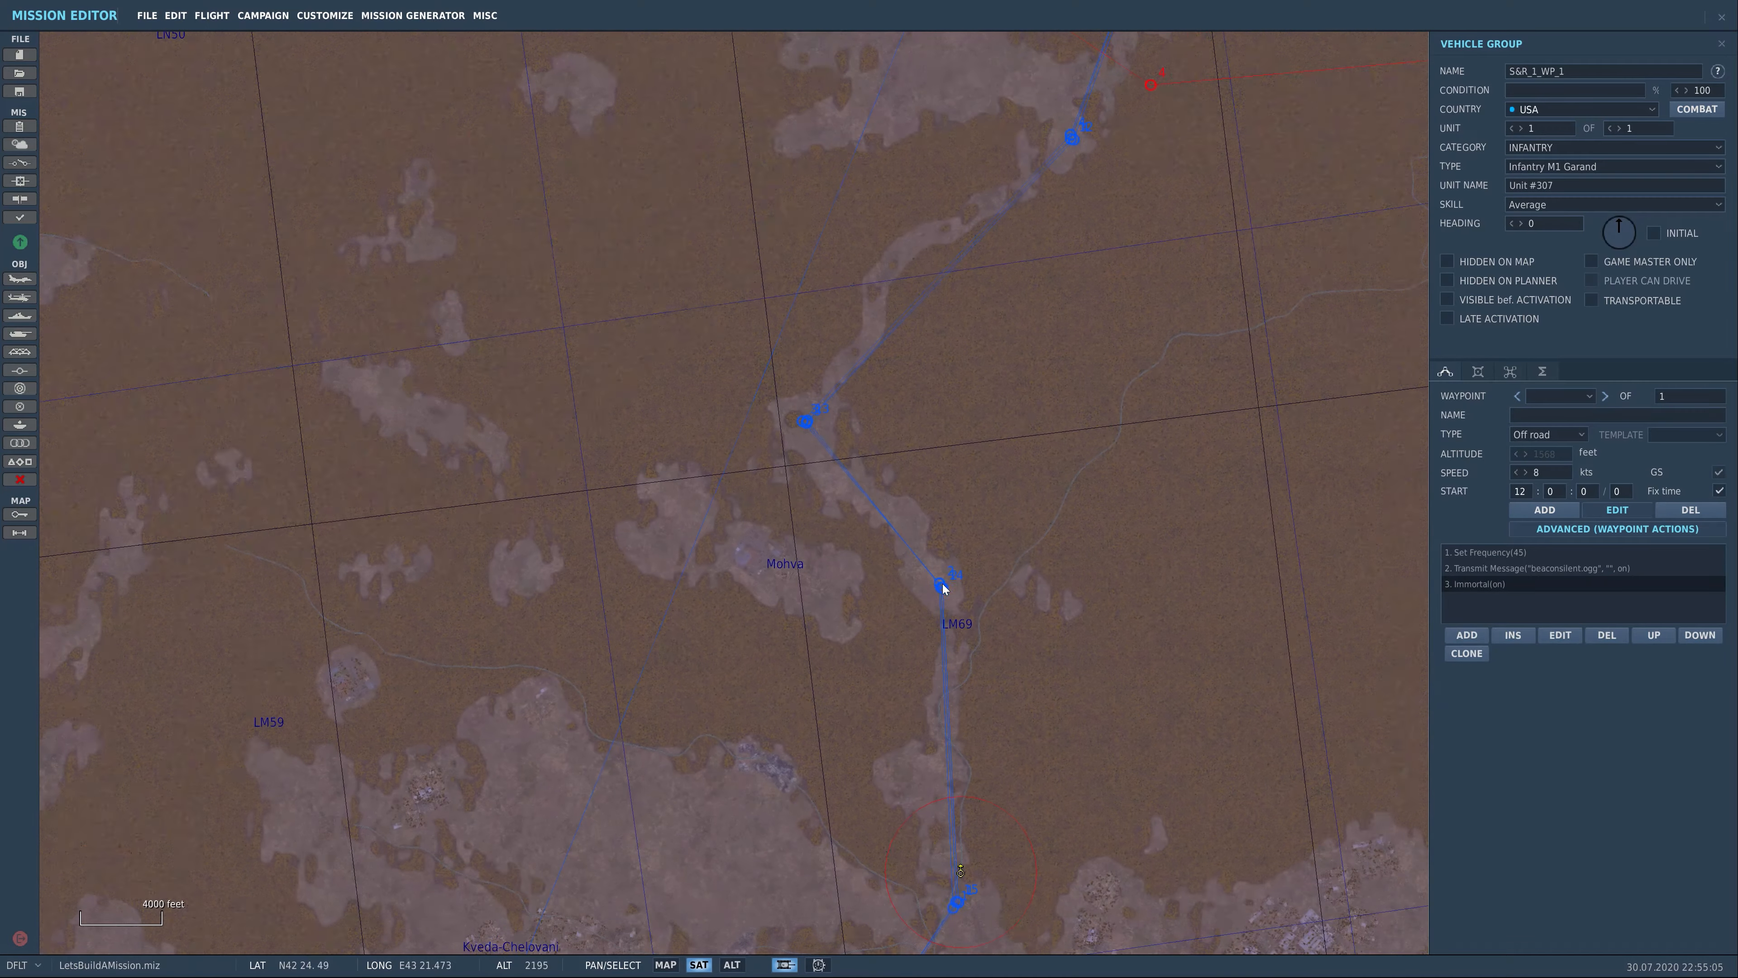
pyautogui.moveTo(918, 550); pyautogui.dragTo(531, 758)
pyautogui.moveTo(888, 353); pyautogui.dragTo(1113, 640)
pyautogui.scroll(-6, 1214, 651)
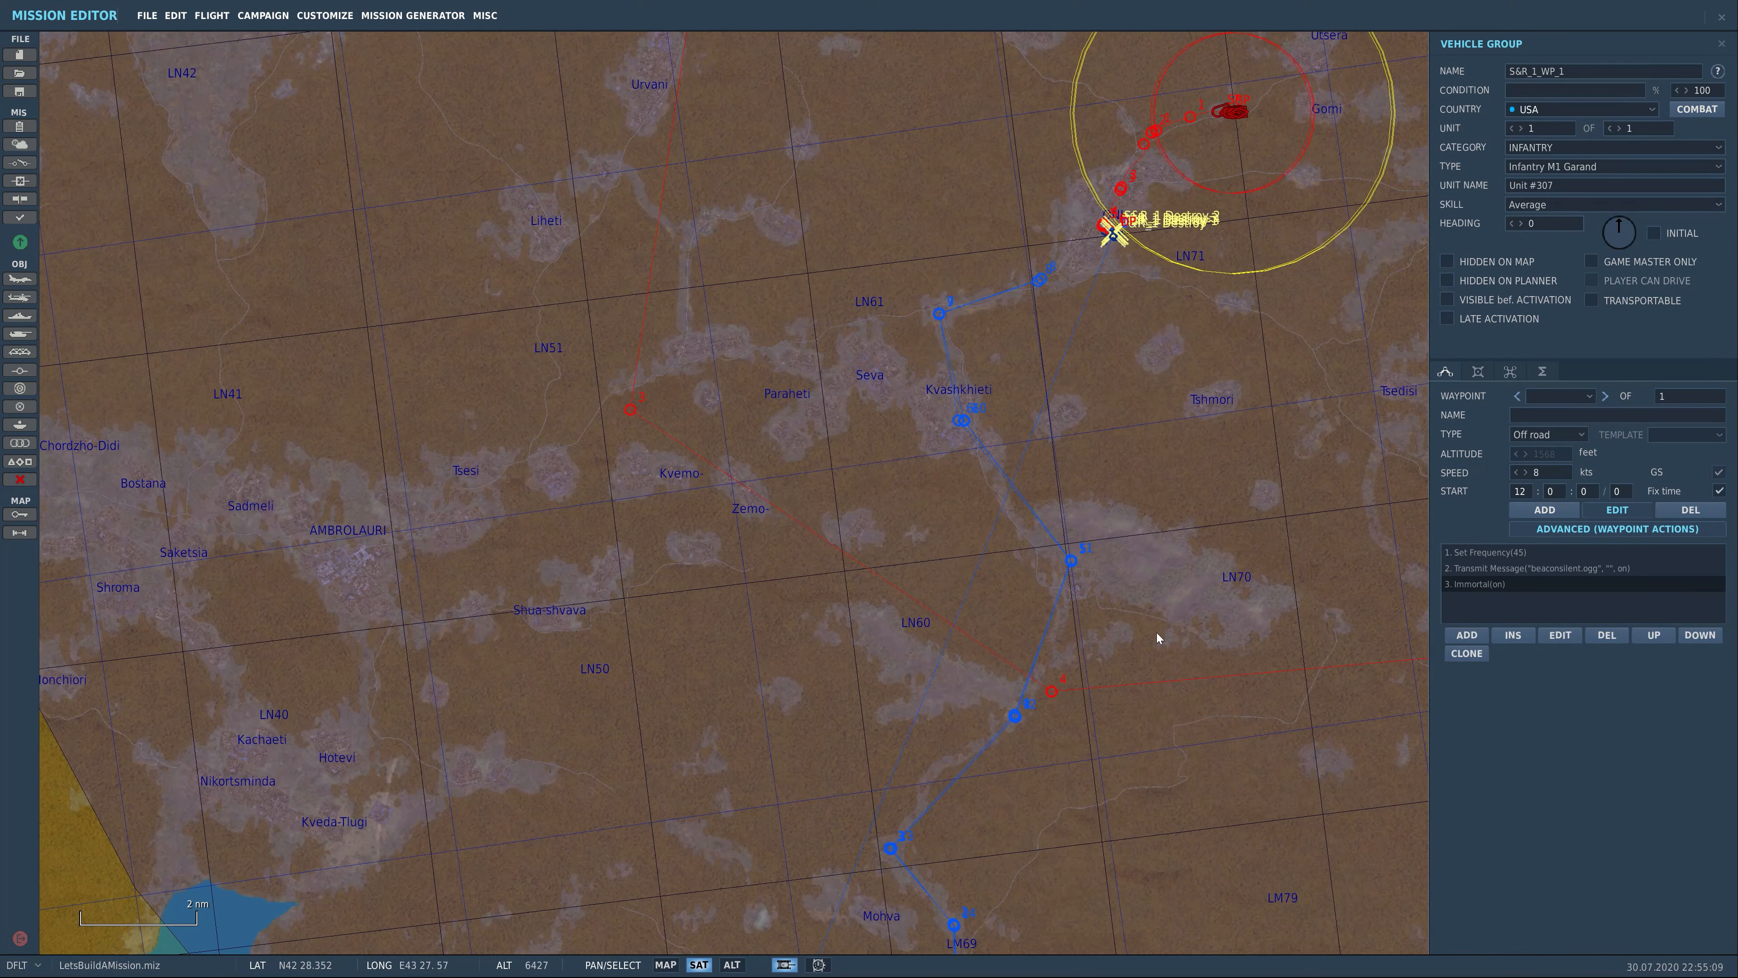
# Paste a copy of the beacon at the tree line north of the waypoint east of Mohva and name it S&R_1_WP_2
pyautogui.scroll(3, 966, 357)
pyautogui.scroll(8, 877, 474)
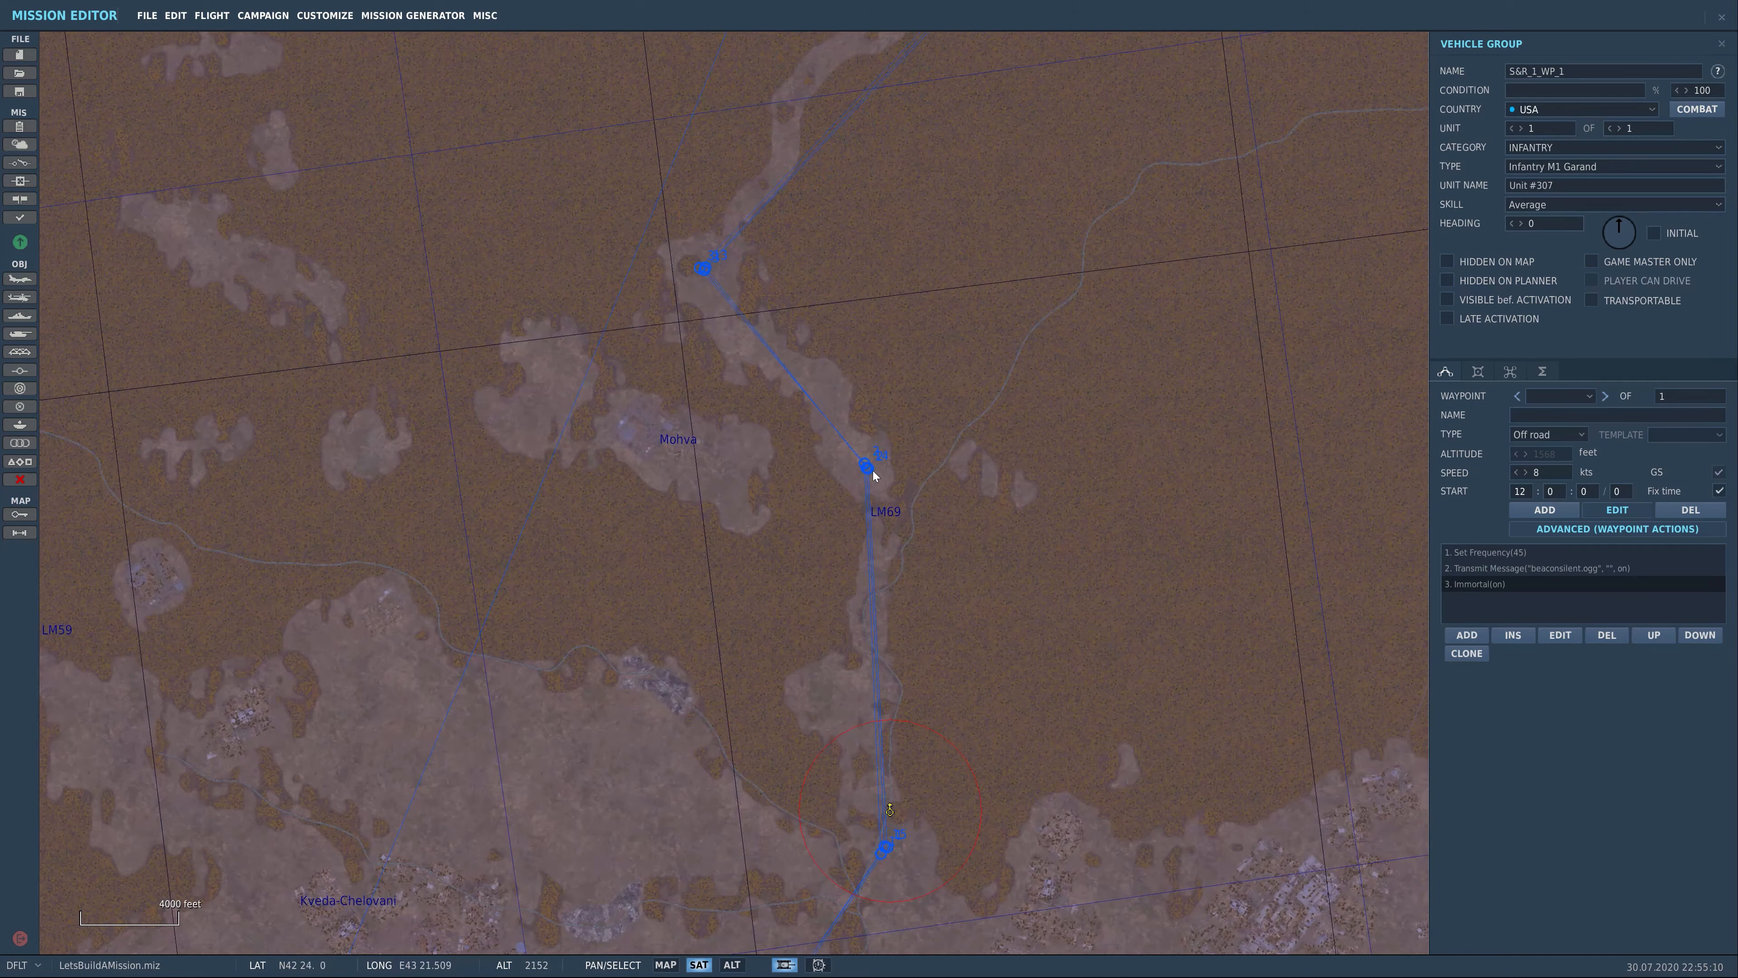
pyautogui.scroll(2, 873, 473)
pyautogui.moveTo(873, 469); pyautogui.dragTo(888, 502)
pyautogui.moveTo(831, 297); pyautogui.dragTo(872, 445)
pyautogui.scroll(2, 869, 401)
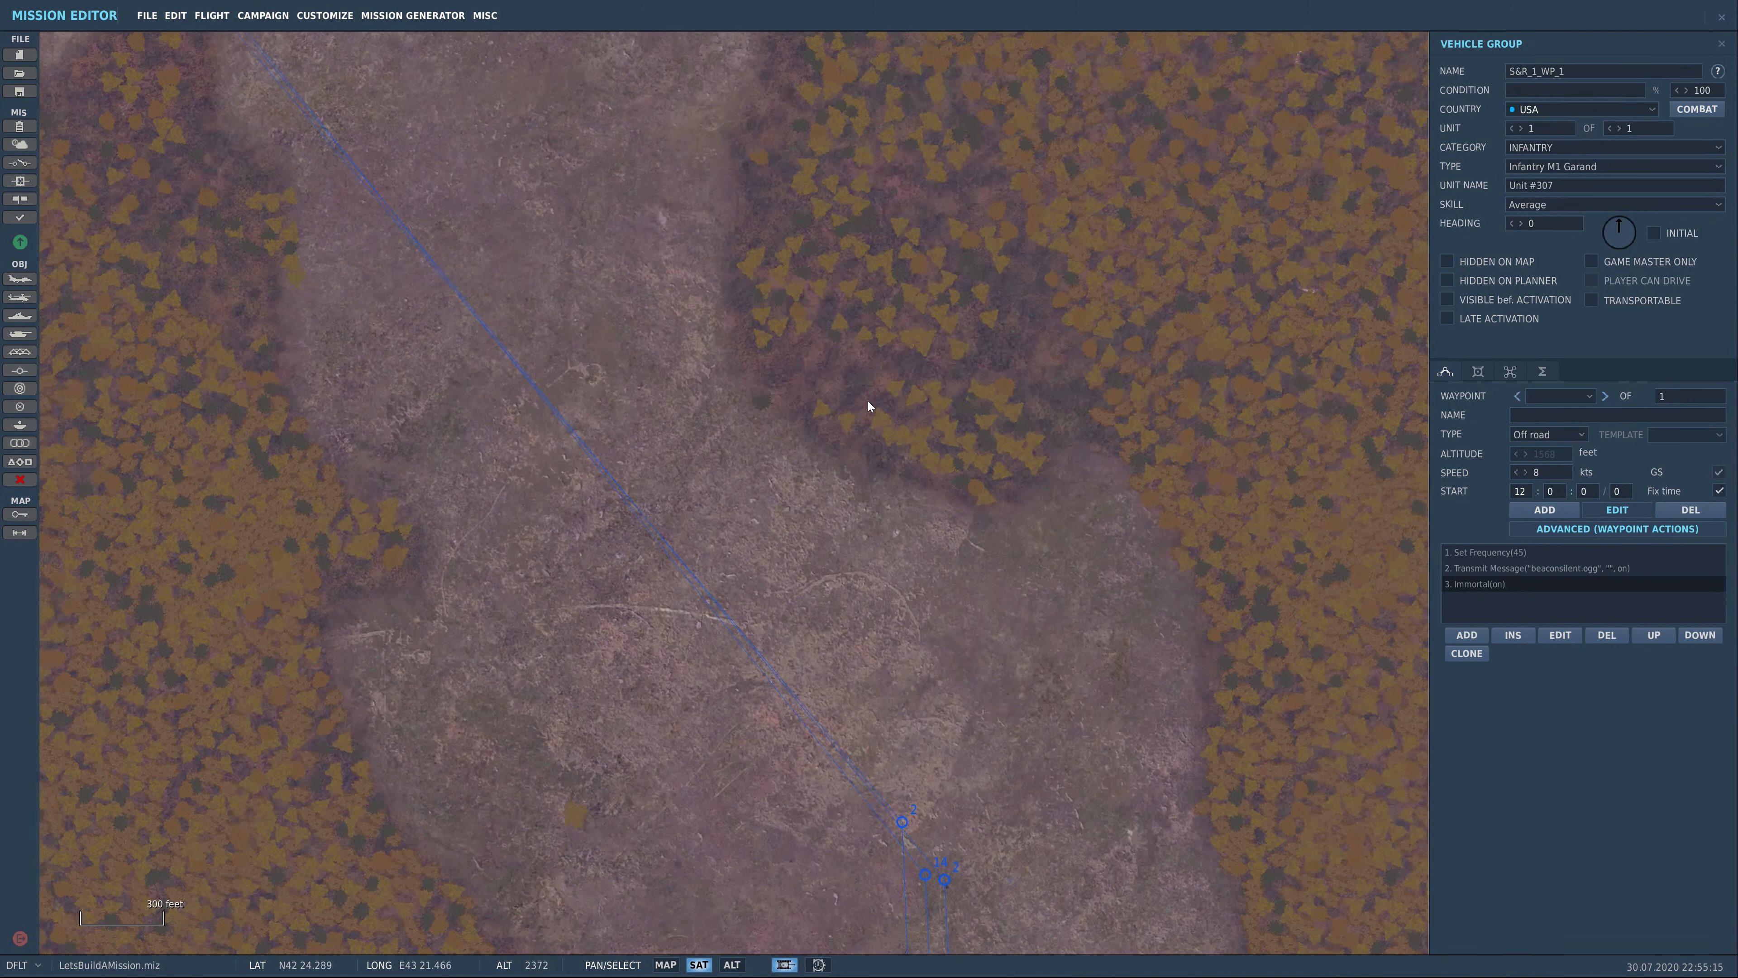
pyautogui.hotkey('ctrl', 'v')
pyautogui.moveTo(853, 392); pyautogui.dragTo(997, 603)
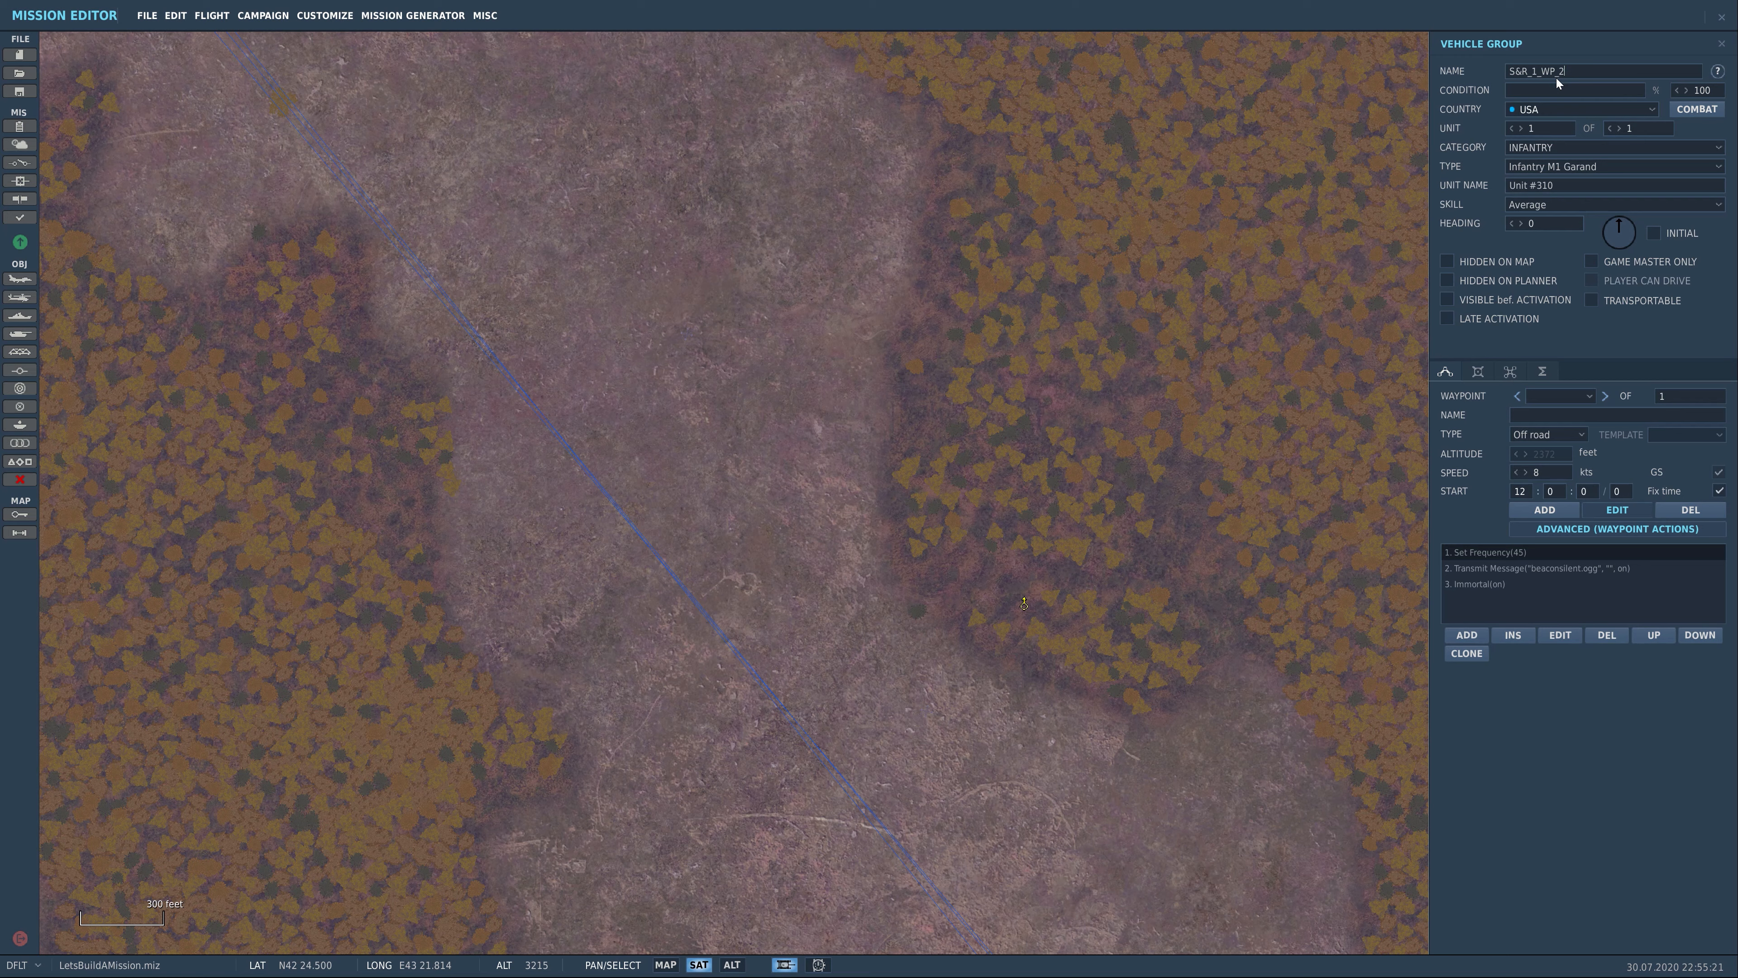
# Paste another beacon copy in the round tree patch beside the waypoint north of Mohva and name it S&R_1_WP_3
pyautogui.moveTo(542, 261); pyautogui.dragTo(987, 728)
pyautogui.scroll(-2, 882, 555)
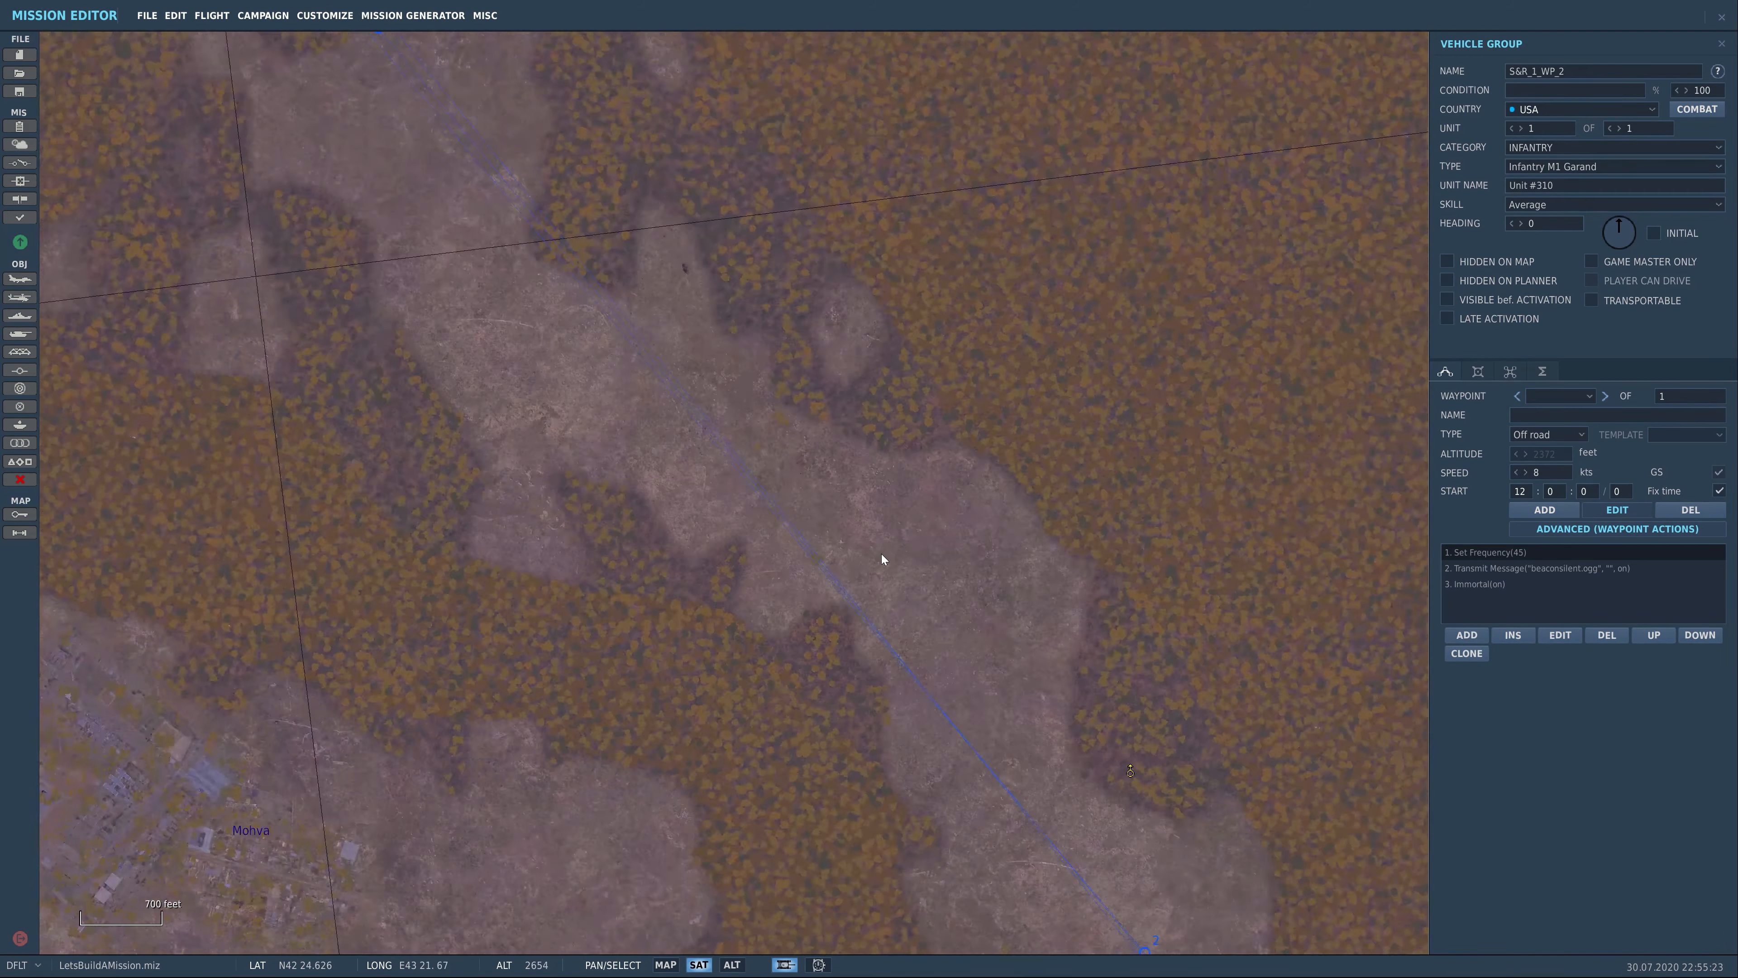
pyautogui.scroll(-3, 881, 559)
pyautogui.moveTo(714, 322); pyautogui.dragTo(904, 552)
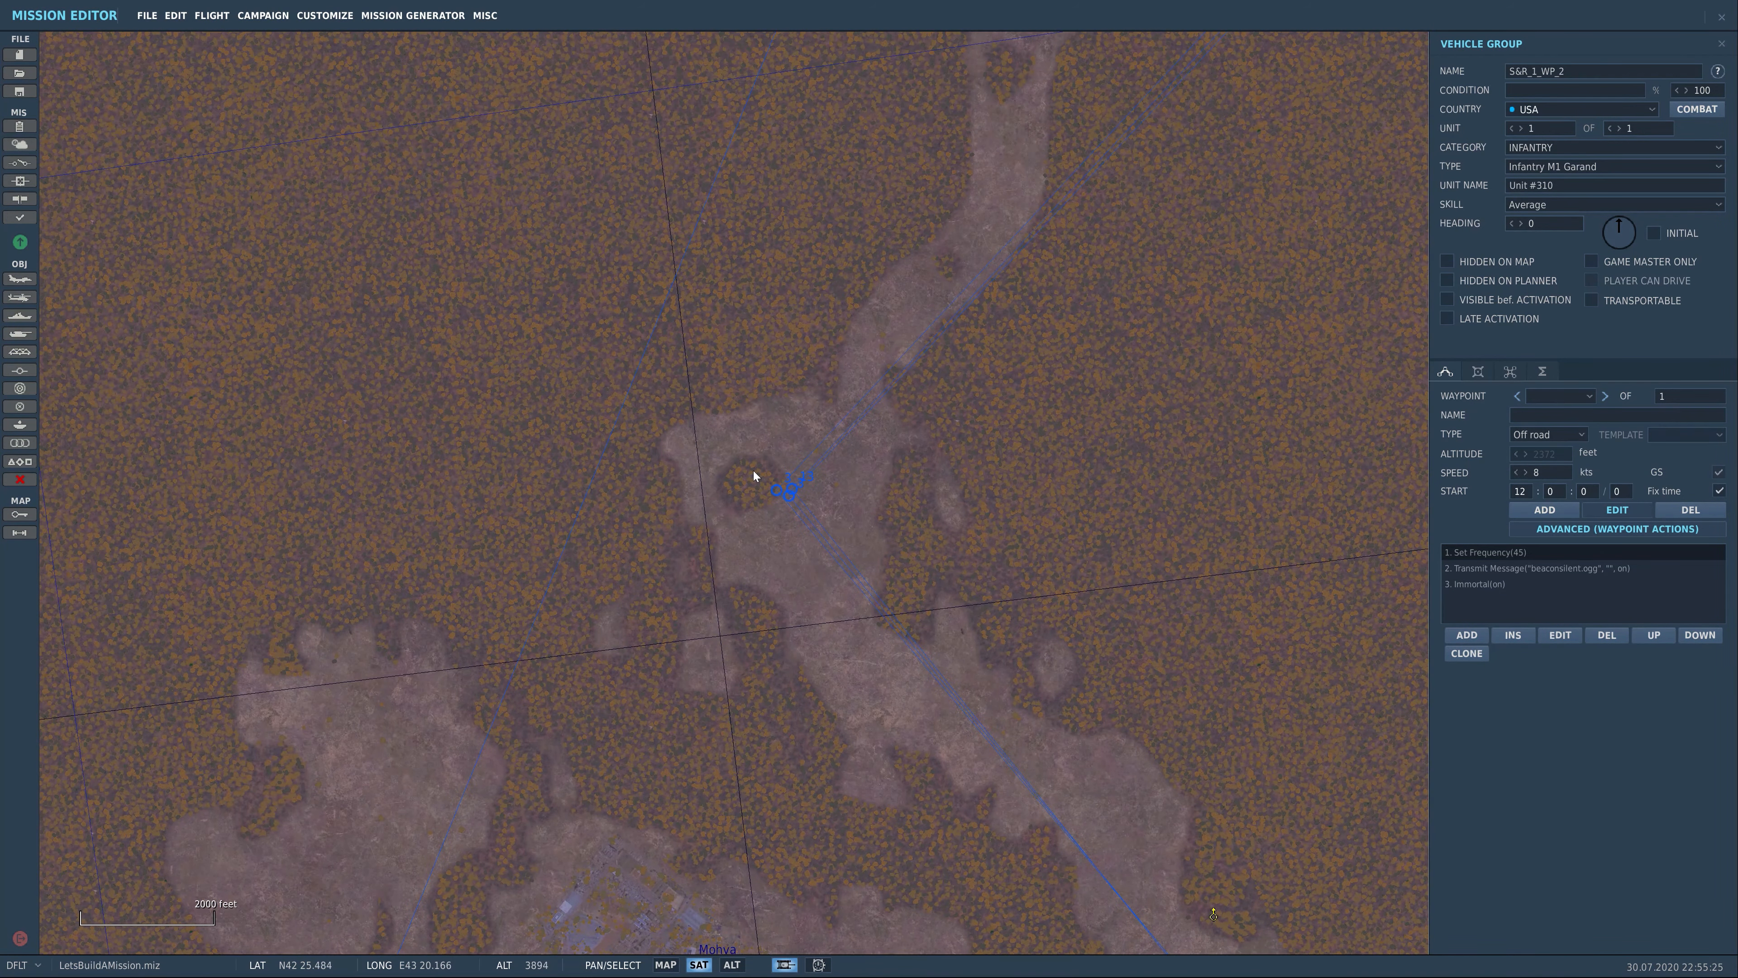
pyautogui.scroll(5, 756, 477)
pyautogui.click(740, 489)
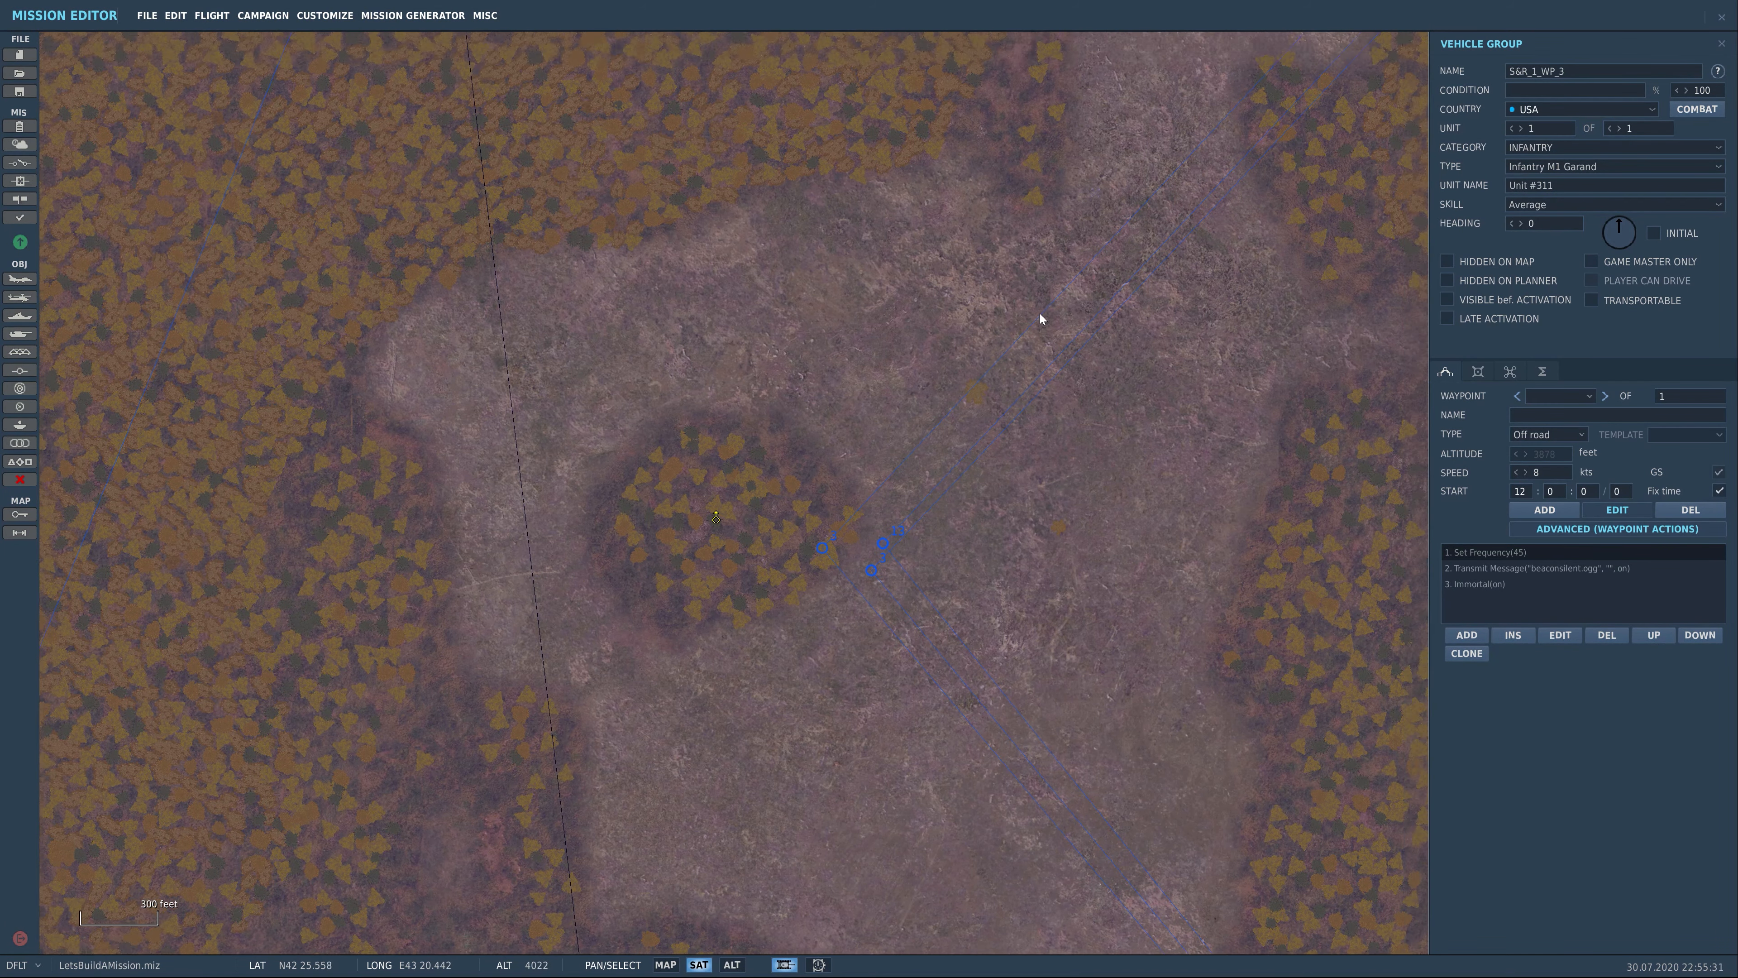
# Examine the blue route from the third beacon northward up to the S&R_1 Destroy zones at Oni
pyautogui.scroll(-5, 585, 687)
pyautogui.moveTo(1034, 197); pyautogui.dragTo(710, 672)
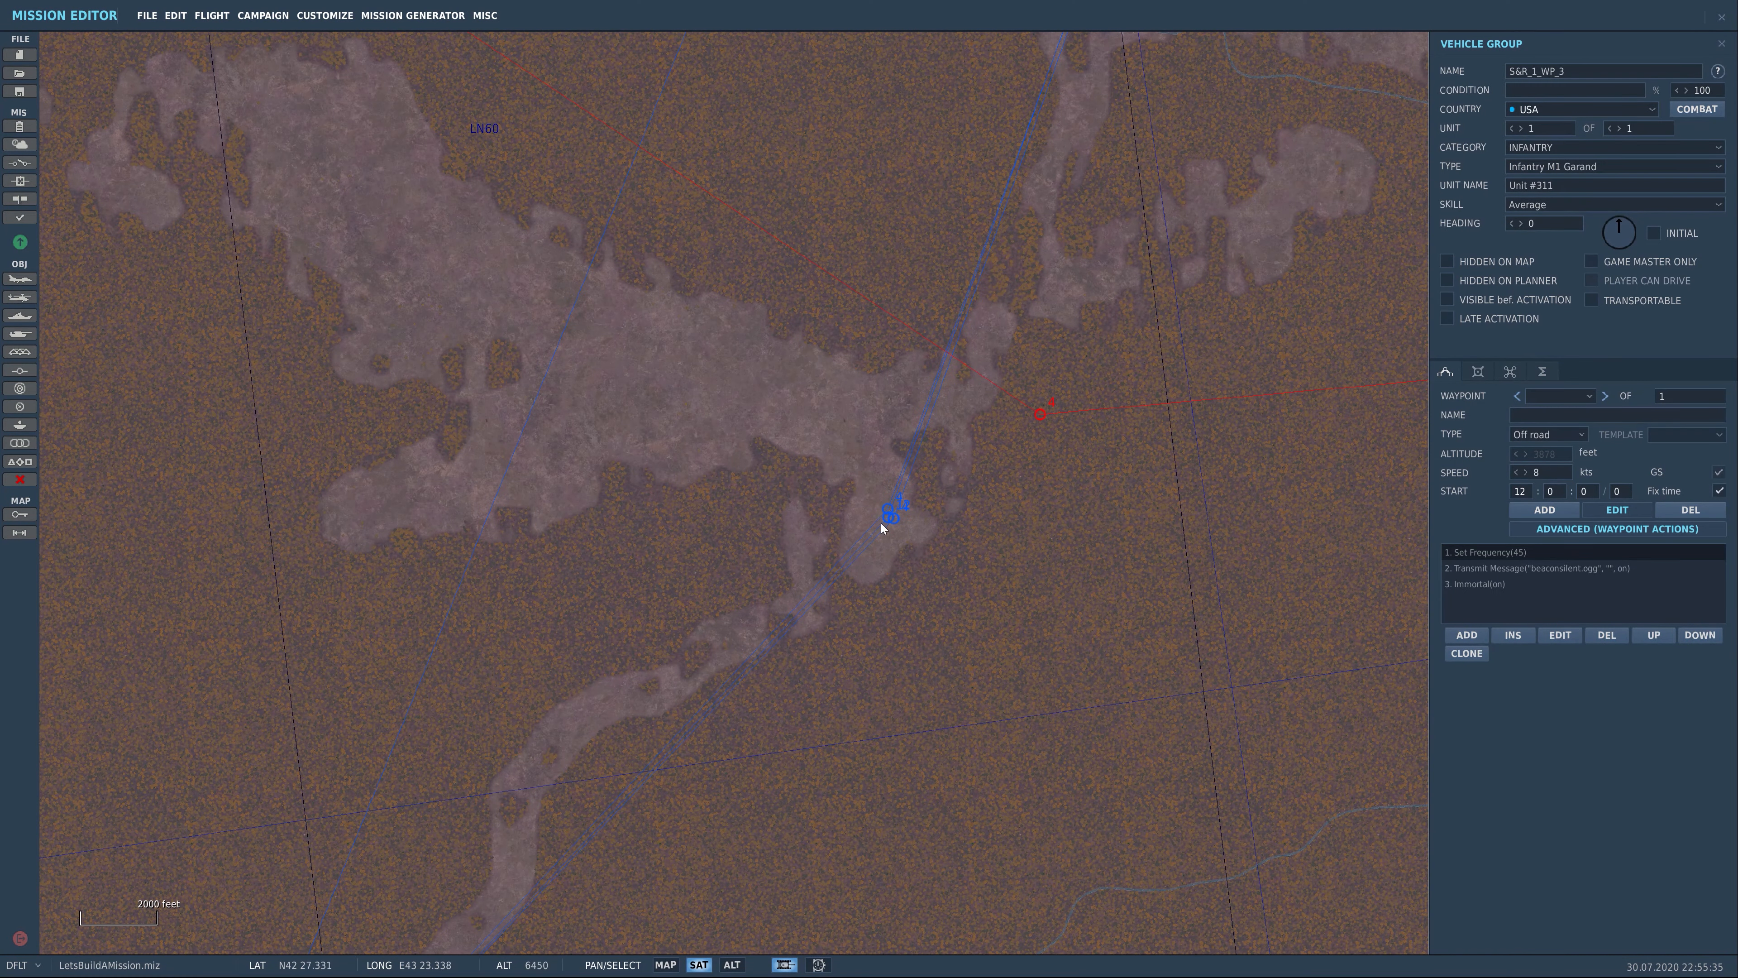
pyautogui.moveTo(893, 513); pyautogui.dragTo(954, 506)
pyautogui.scroll(-4, 968, 461)
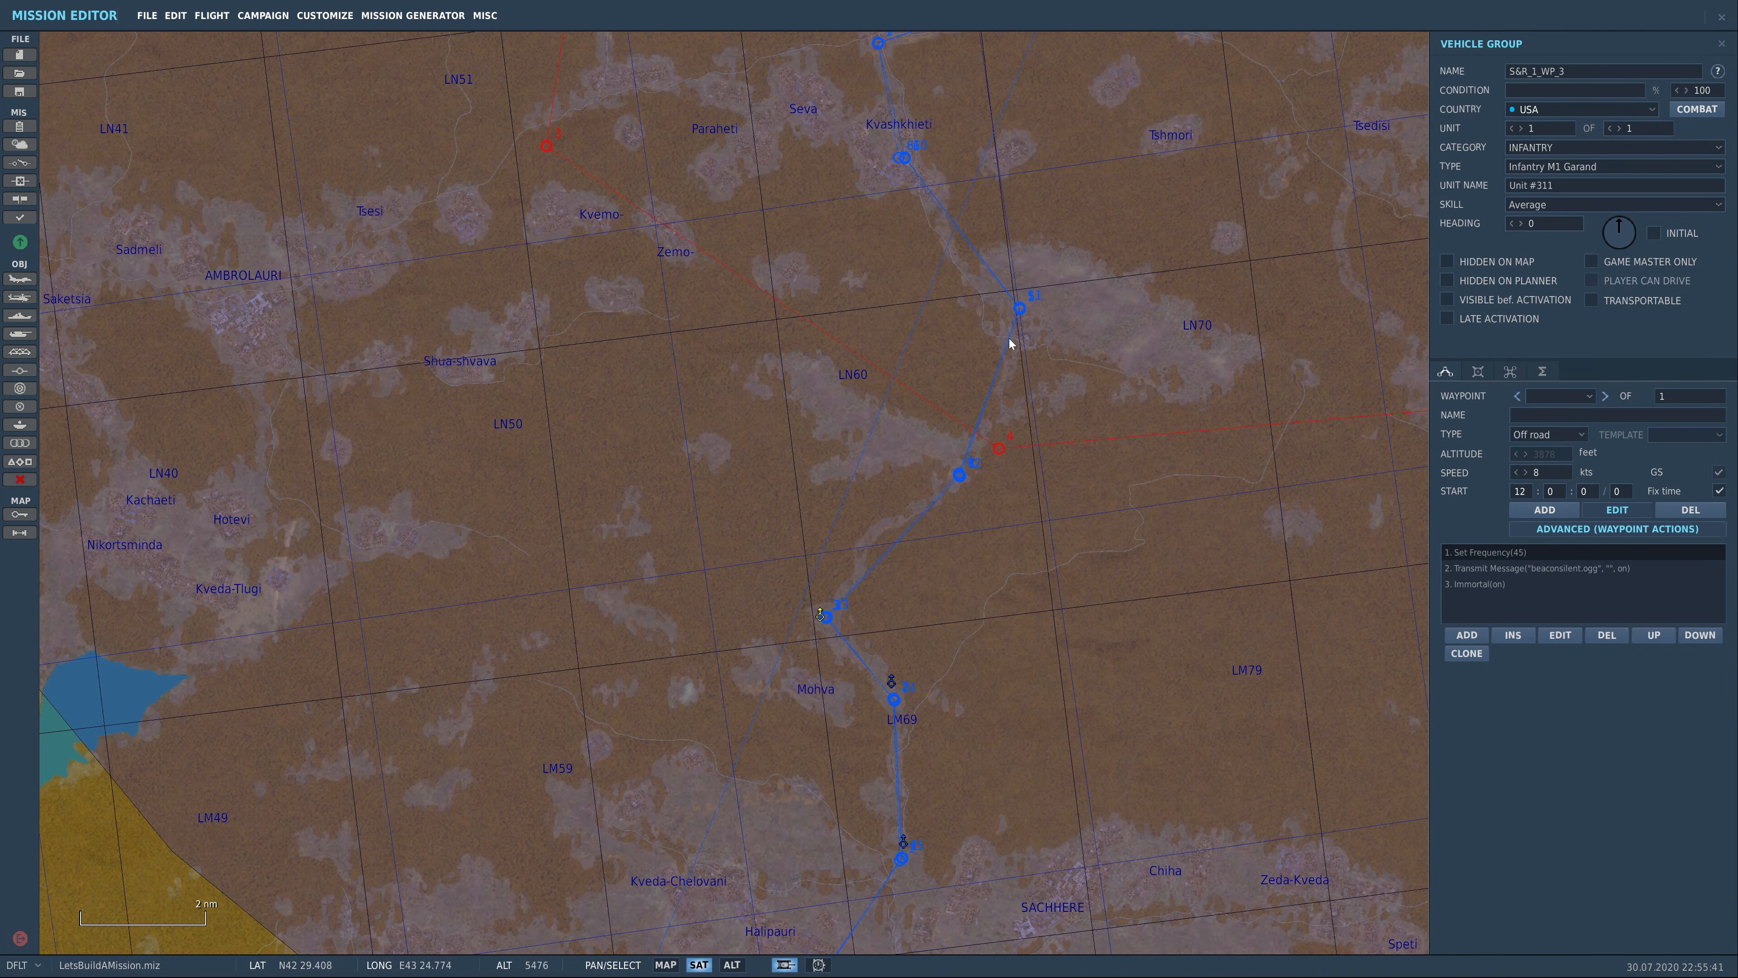
pyautogui.moveTo(1098, 243); pyautogui.dragTo(913, 684)
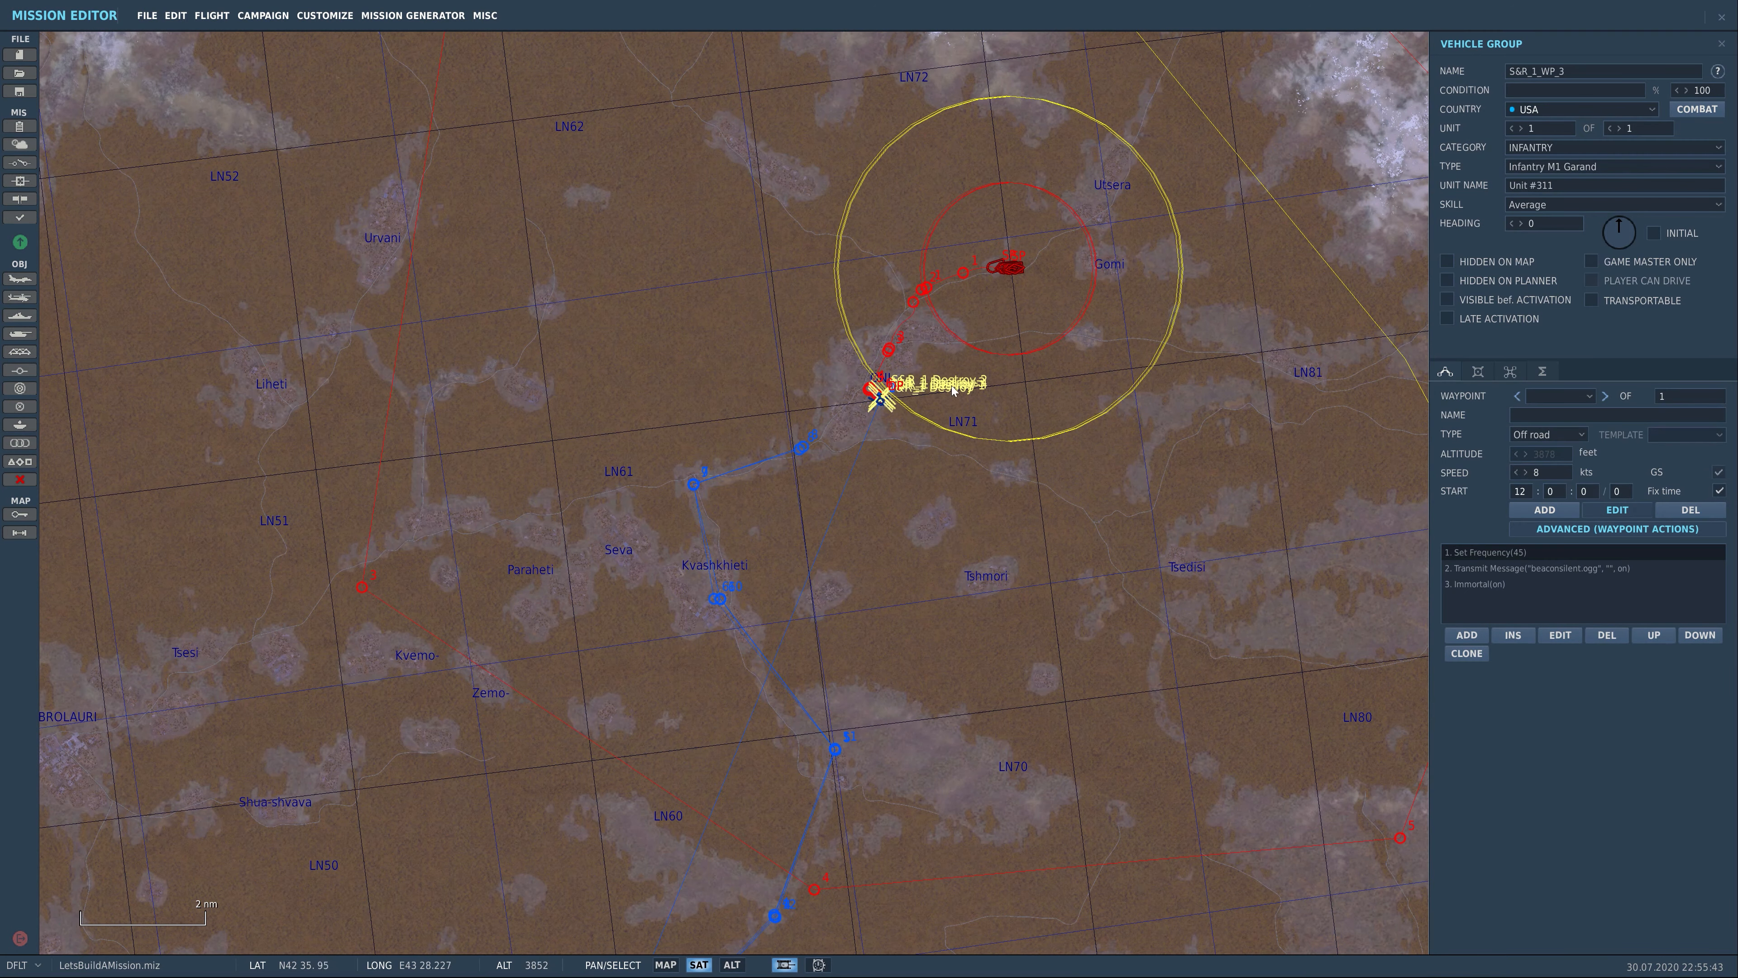
pyautogui.scroll(13, 888, 403)
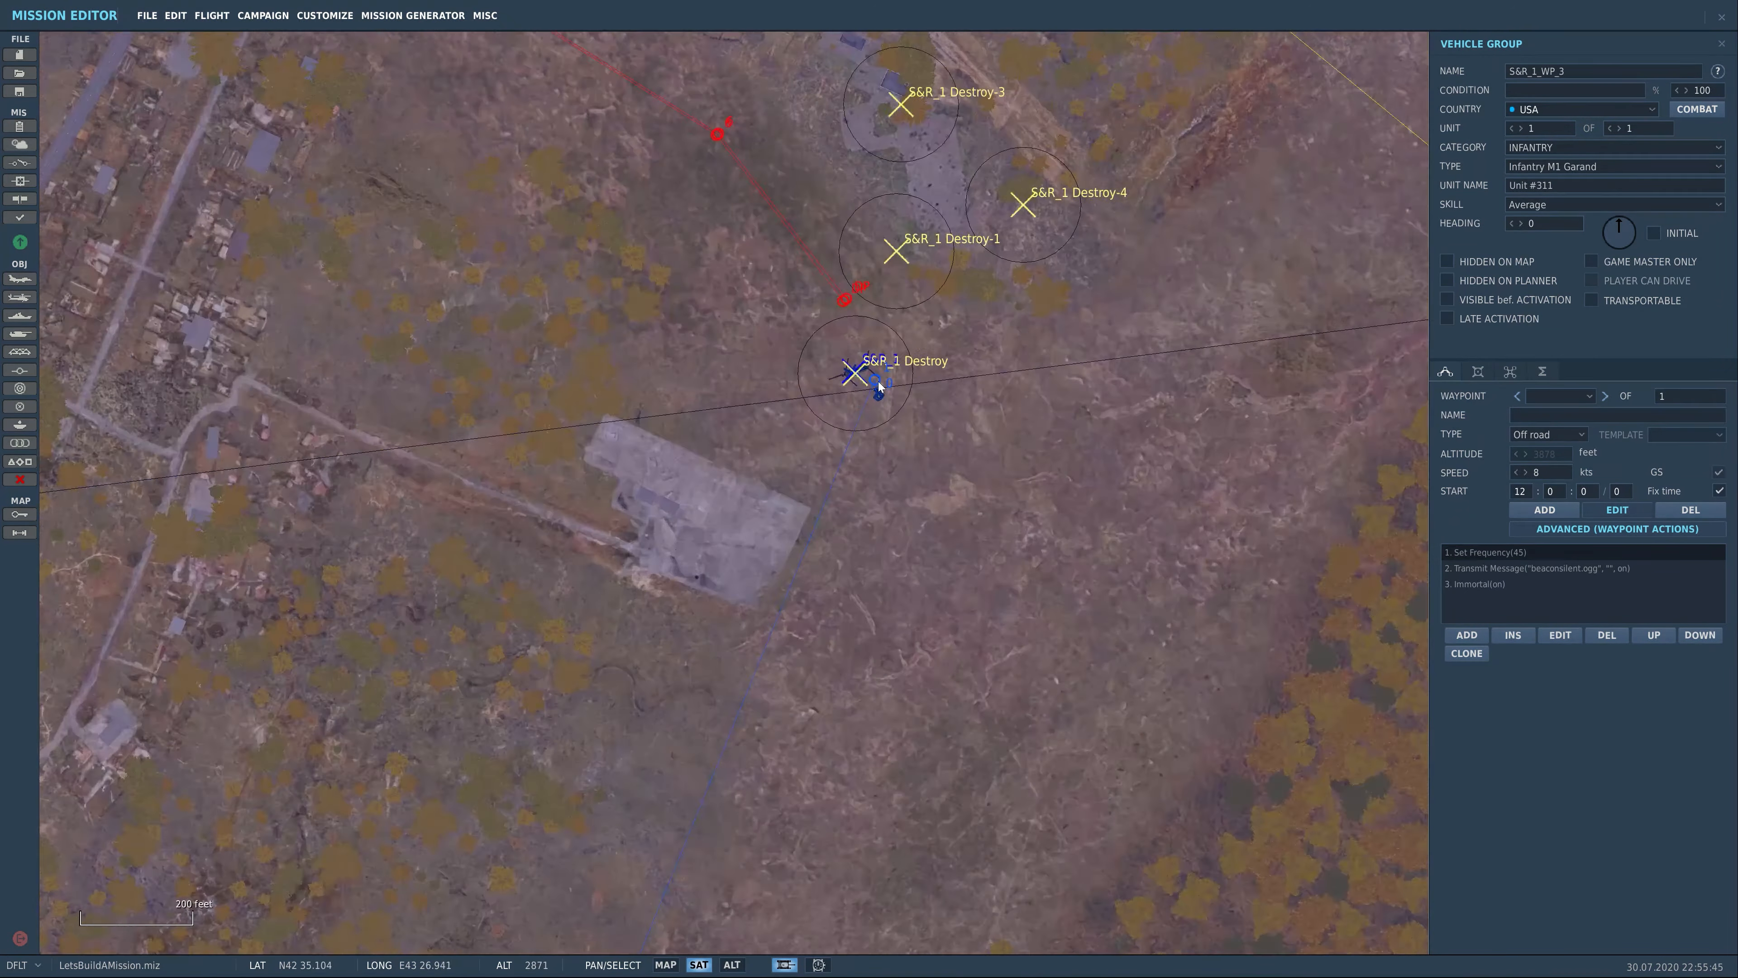
pyautogui.scroll(-9, 858, 579)
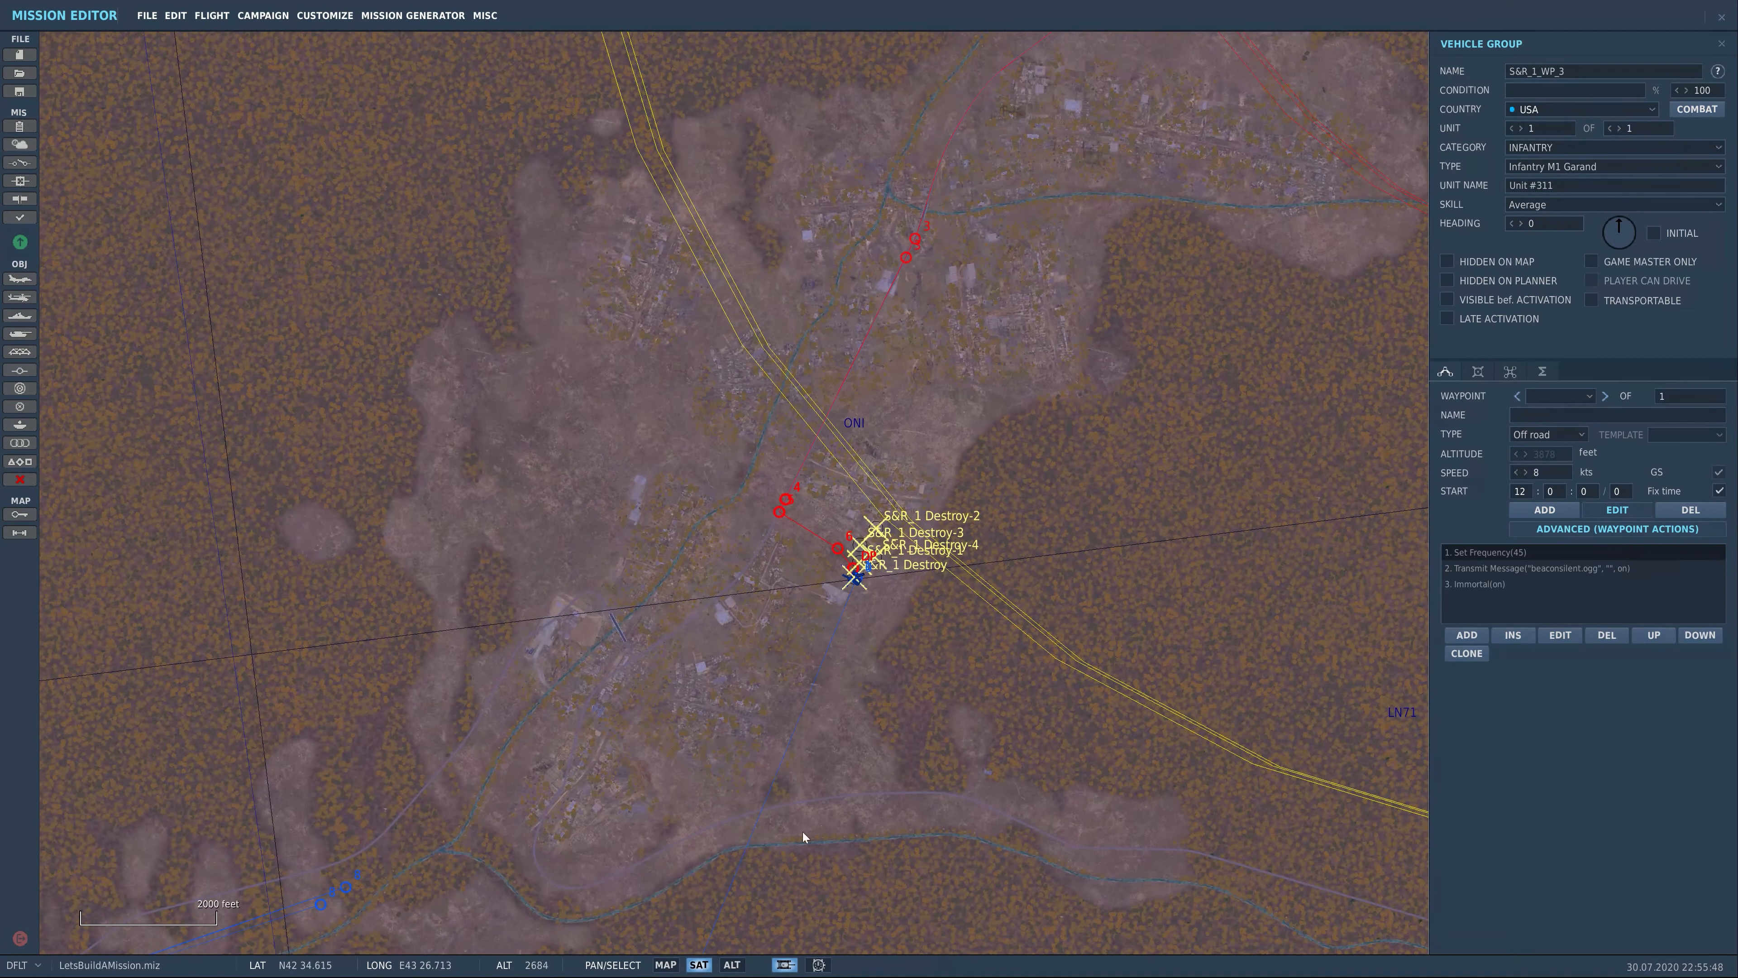
# Trace the blue route back south from Oni to the valley waypoints near the third beacon
pyautogui.moveTo(691, 886); pyautogui.dragTo(978, 252)
pyautogui.moveTo(756, 870); pyautogui.dragTo(1041, 253)
pyautogui.moveTo(740, 816); pyautogui.dragTo(994, 267)
pyautogui.moveTo(913, 735); pyautogui.dragTo(899, 240)
pyautogui.scroll(-2, 893, 592)
pyautogui.moveTo(997, 801); pyautogui.dragTo(1040, 270)
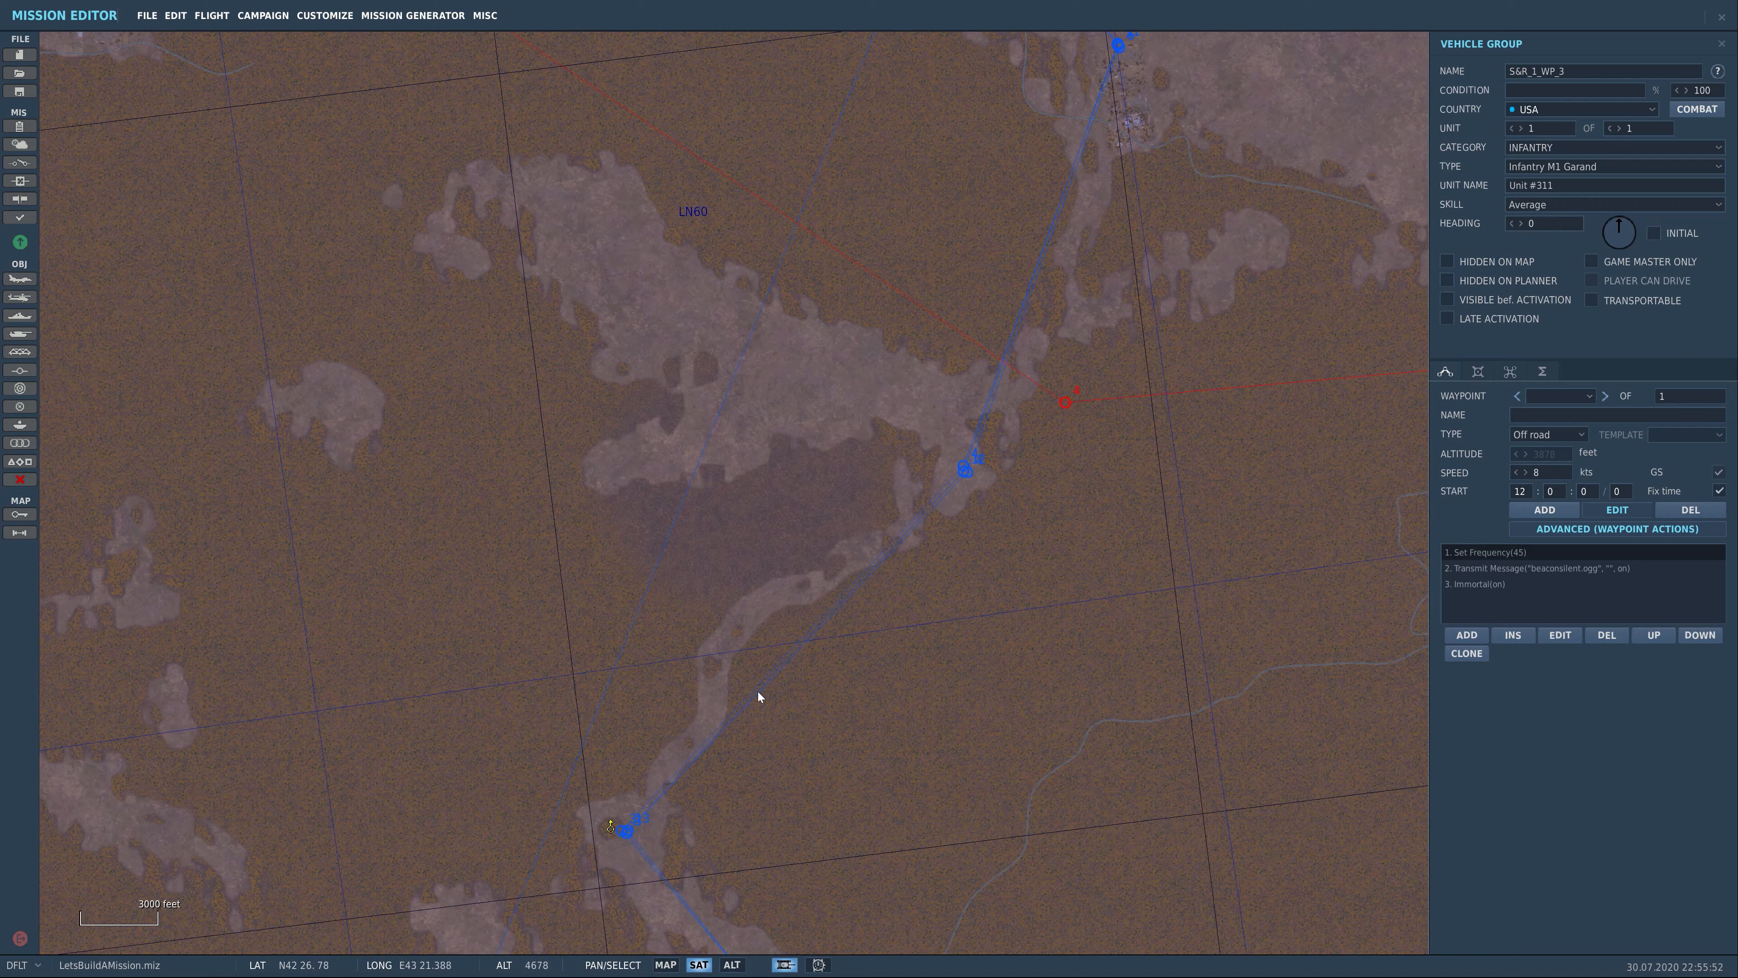
# Paste a beacon copy in the trees just northeast of the waypoint following the third beacon and name it S&R_1_WP_4
pyautogui.scroll(4, 962, 471)
pyautogui.moveTo(1002, 422); pyautogui.dragTo(900, 410)
pyautogui.scroll(-3, 807, 698)
pyautogui.scroll(-2, 882, 455)
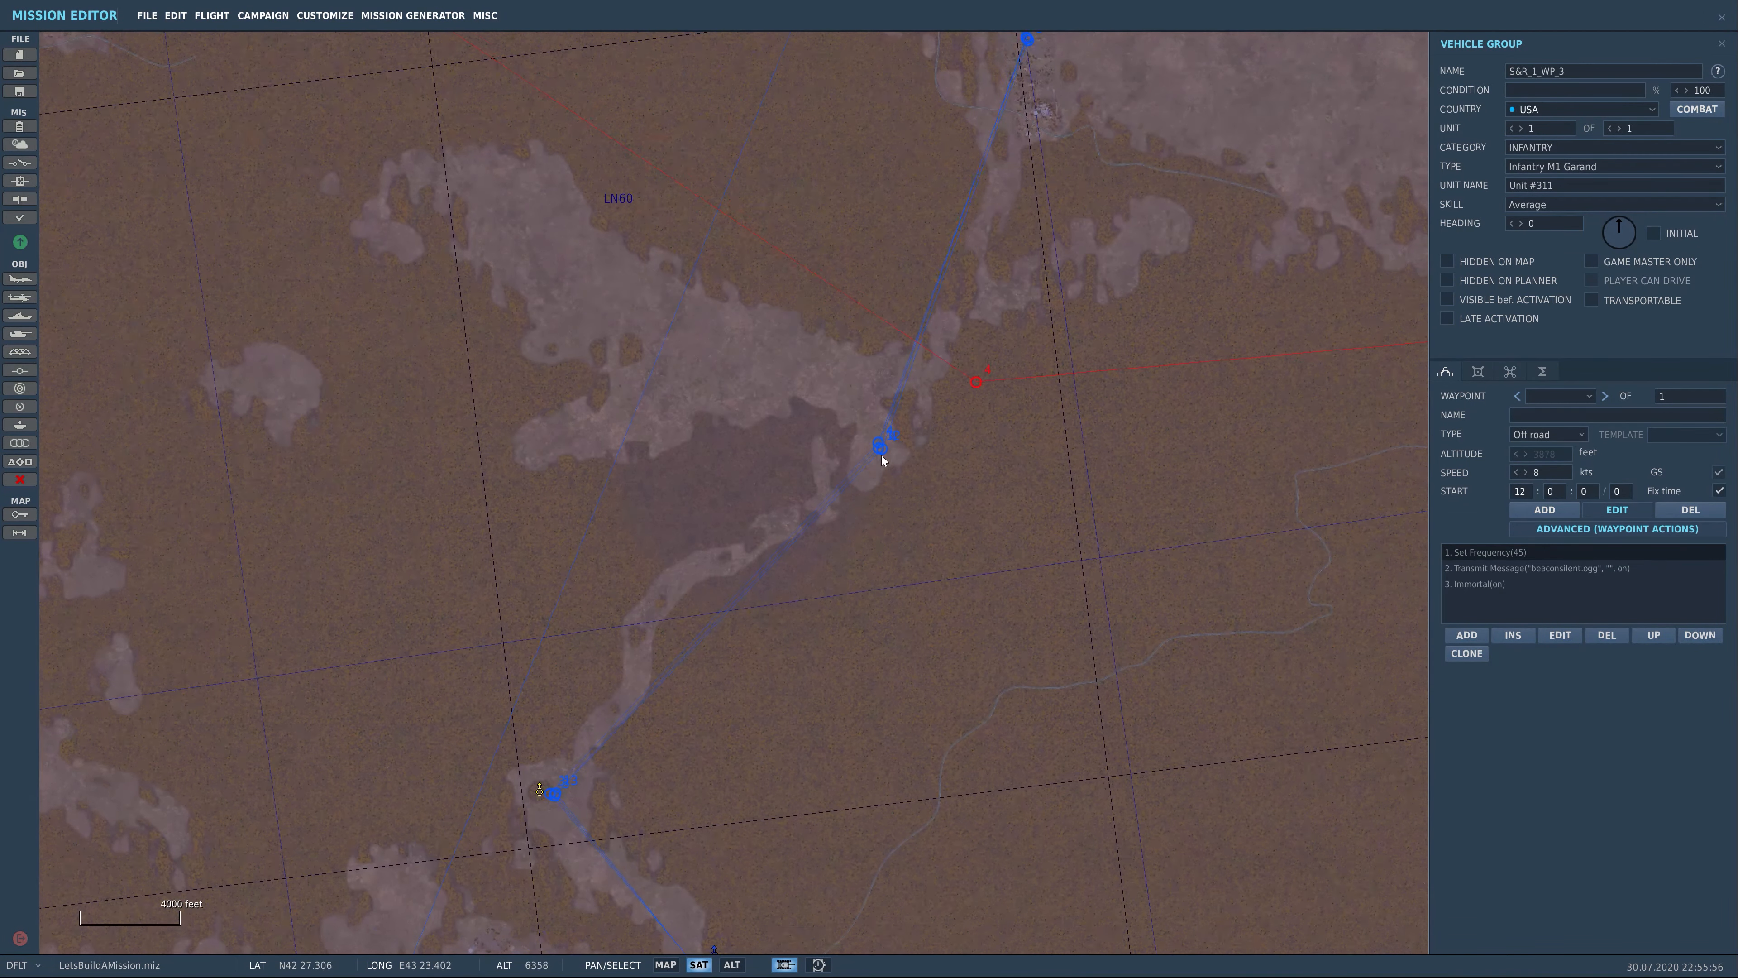
pyautogui.moveTo(890, 446); pyautogui.dragTo(771, 625)
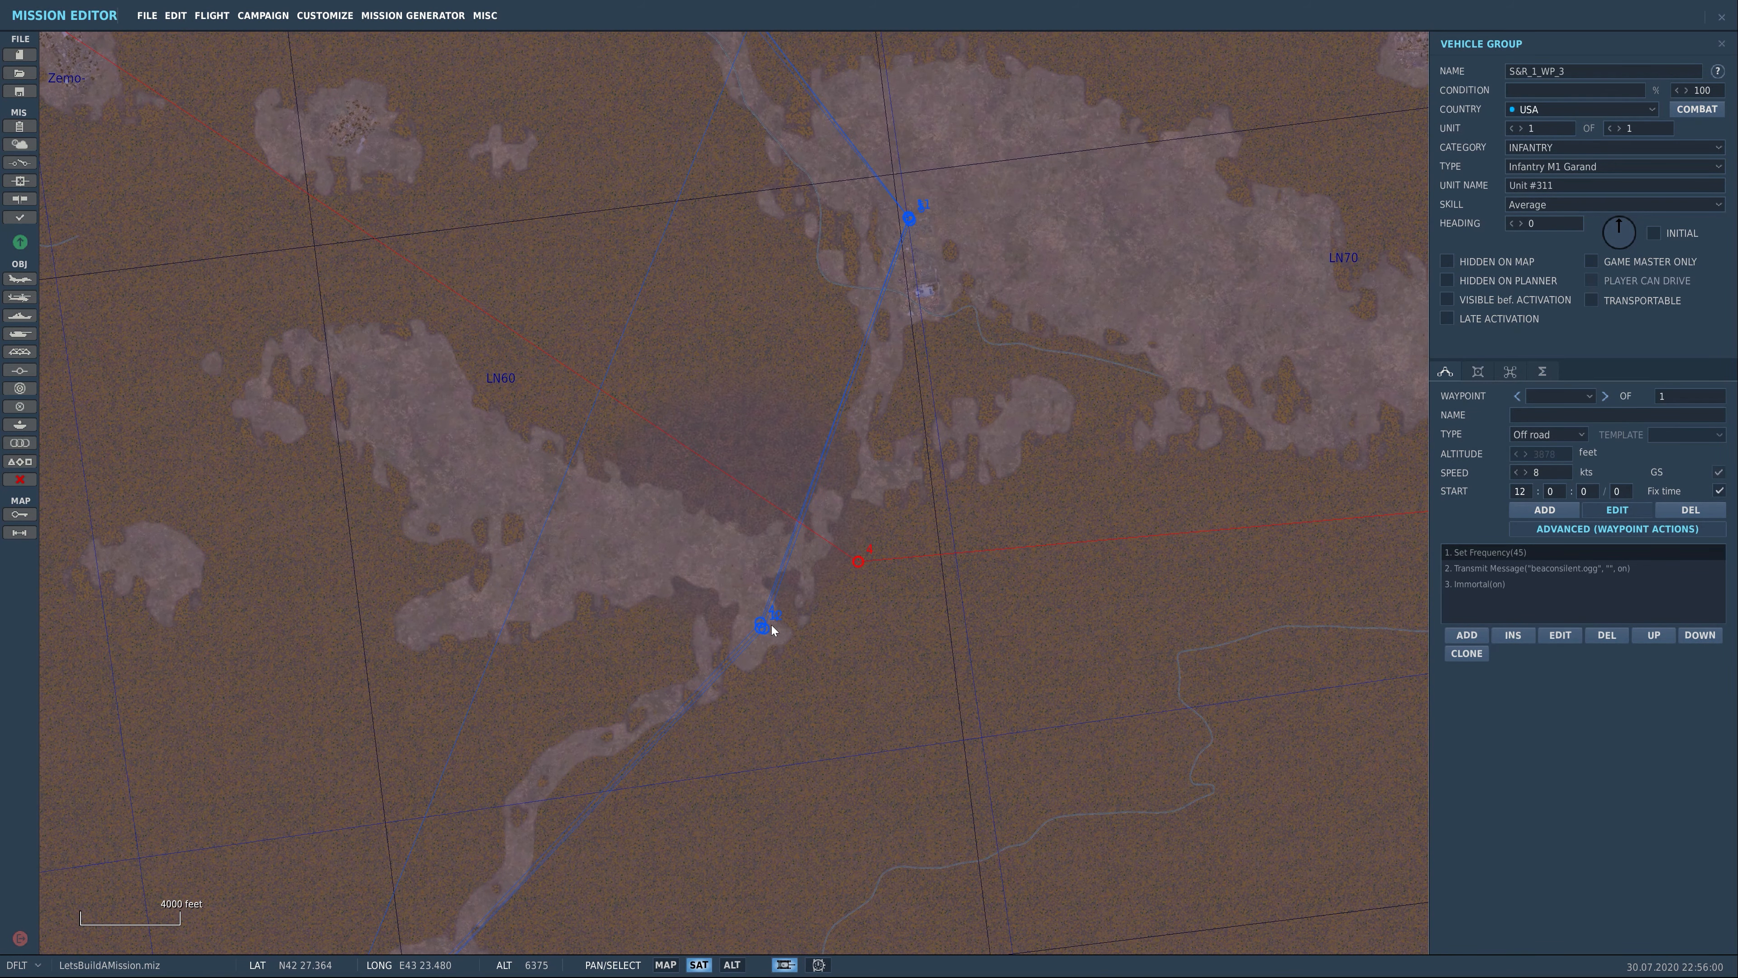
pyautogui.scroll(2, 779, 624)
pyautogui.click(797, 600)
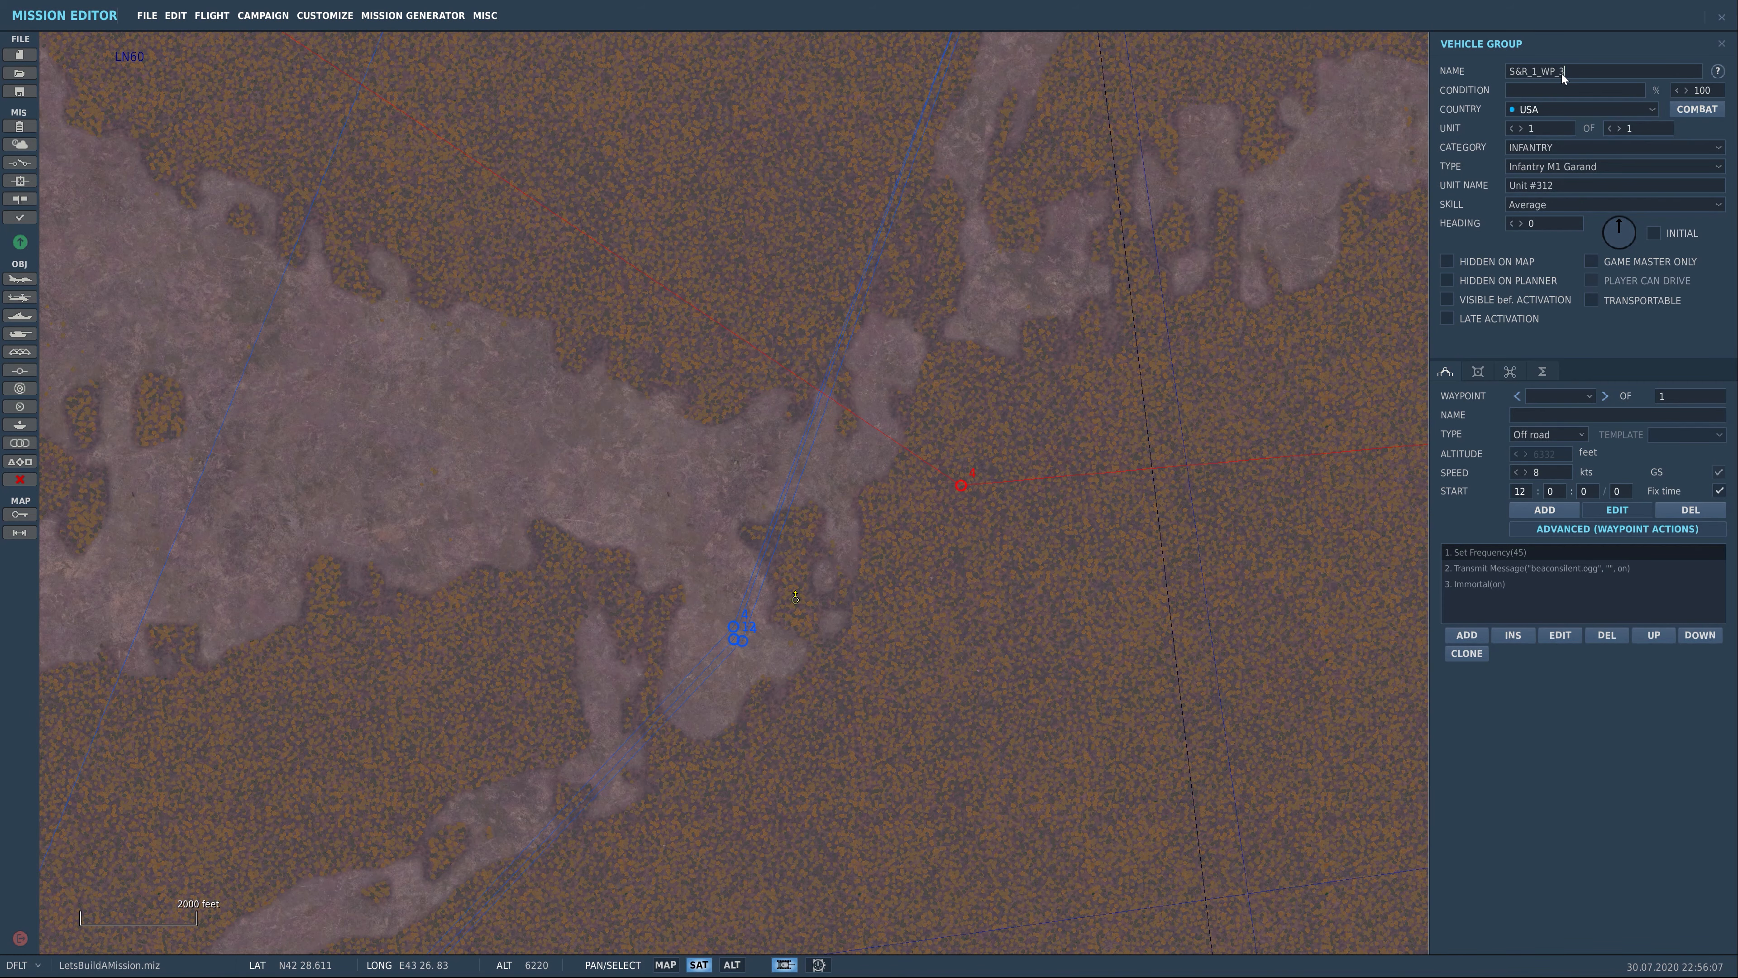
pyautogui.click(797, 601)
# Examine the village and industrial complex south of the next waypoint for a beacon site
pyautogui.moveTo(983, 212); pyautogui.dragTo(845, 836)
pyautogui.moveTo(997, 286); pyautogui.dragTo(928, 569)
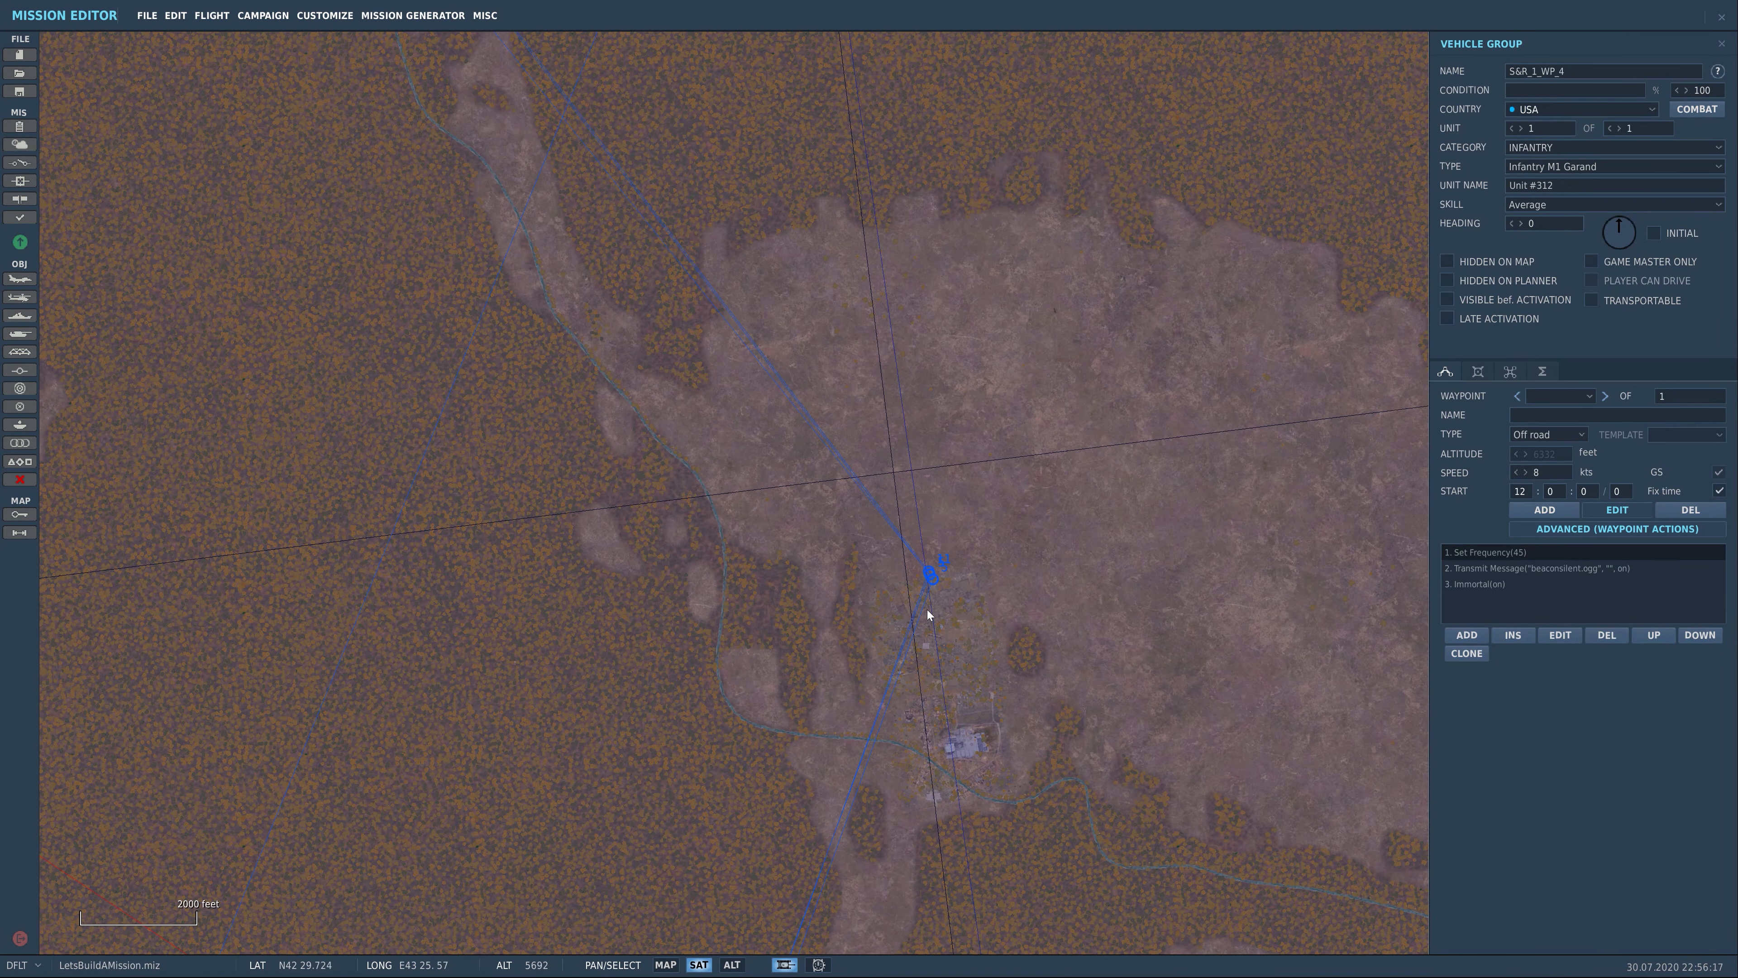
pyautogui.scroll(2, 935, 613)
pyautogui.moveTo(984, 640); pyautogui.dragTo(817, 302)
pyautogui.scroll(2, 907, 409)
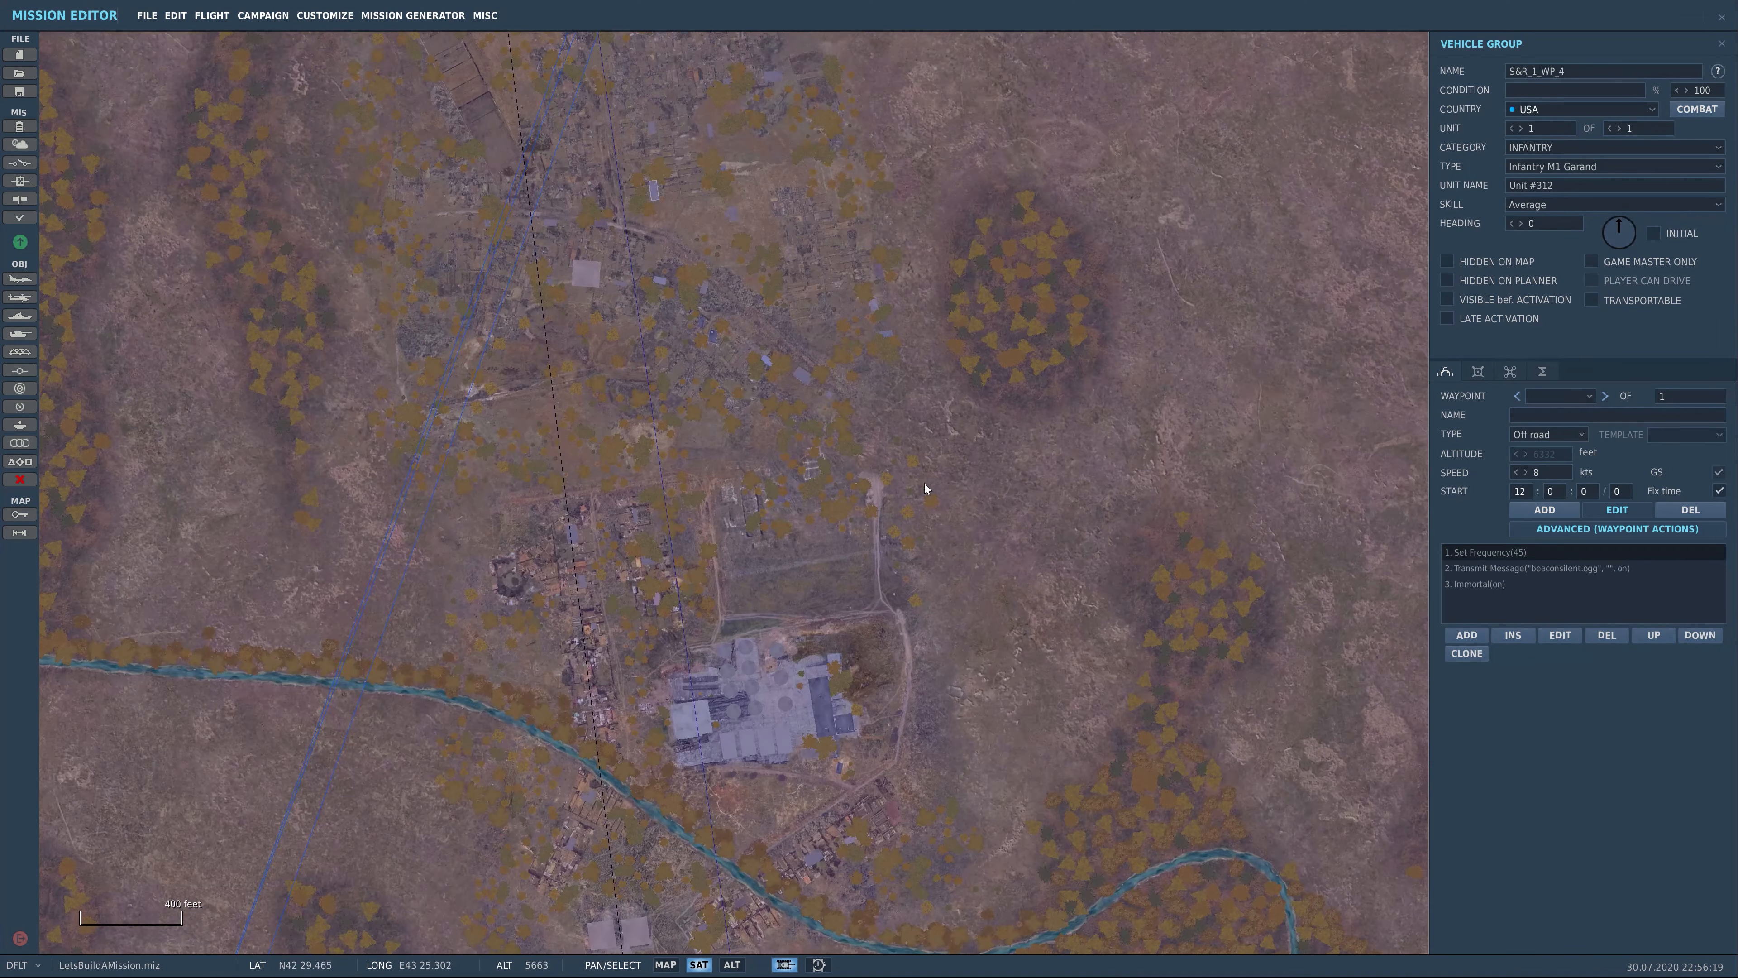
pyautogui.moveTo(935, 620); pyautogui.dragTo(919, 454)
pyautogui.scroll(6, 835, 519)
pyautogui.scroll(-3, 834, 519)
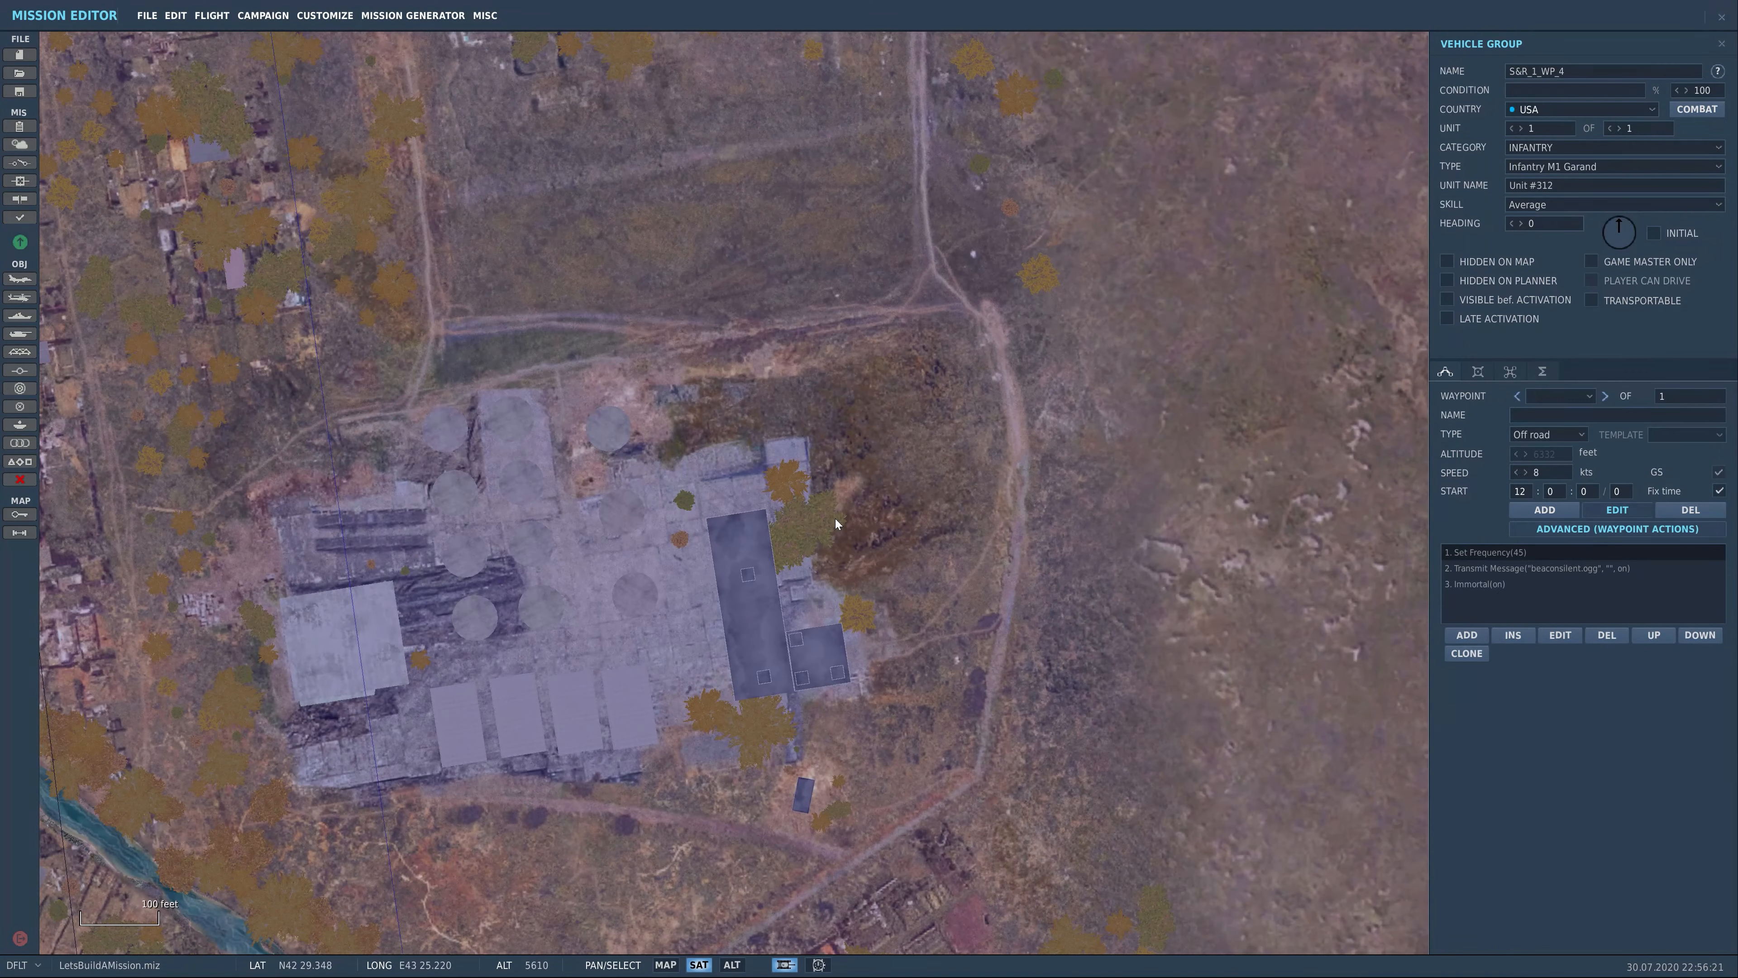
# Paste a beacon copy at the southern edge of the round tree patch east of the village and name it S&R_1_WP_5
pyautogui.moveTo(937, 400); pyautogui.dragTo(748, 839)
pyautogui.moveTo(883, 361); pyautogui.dragTo(823, 573)
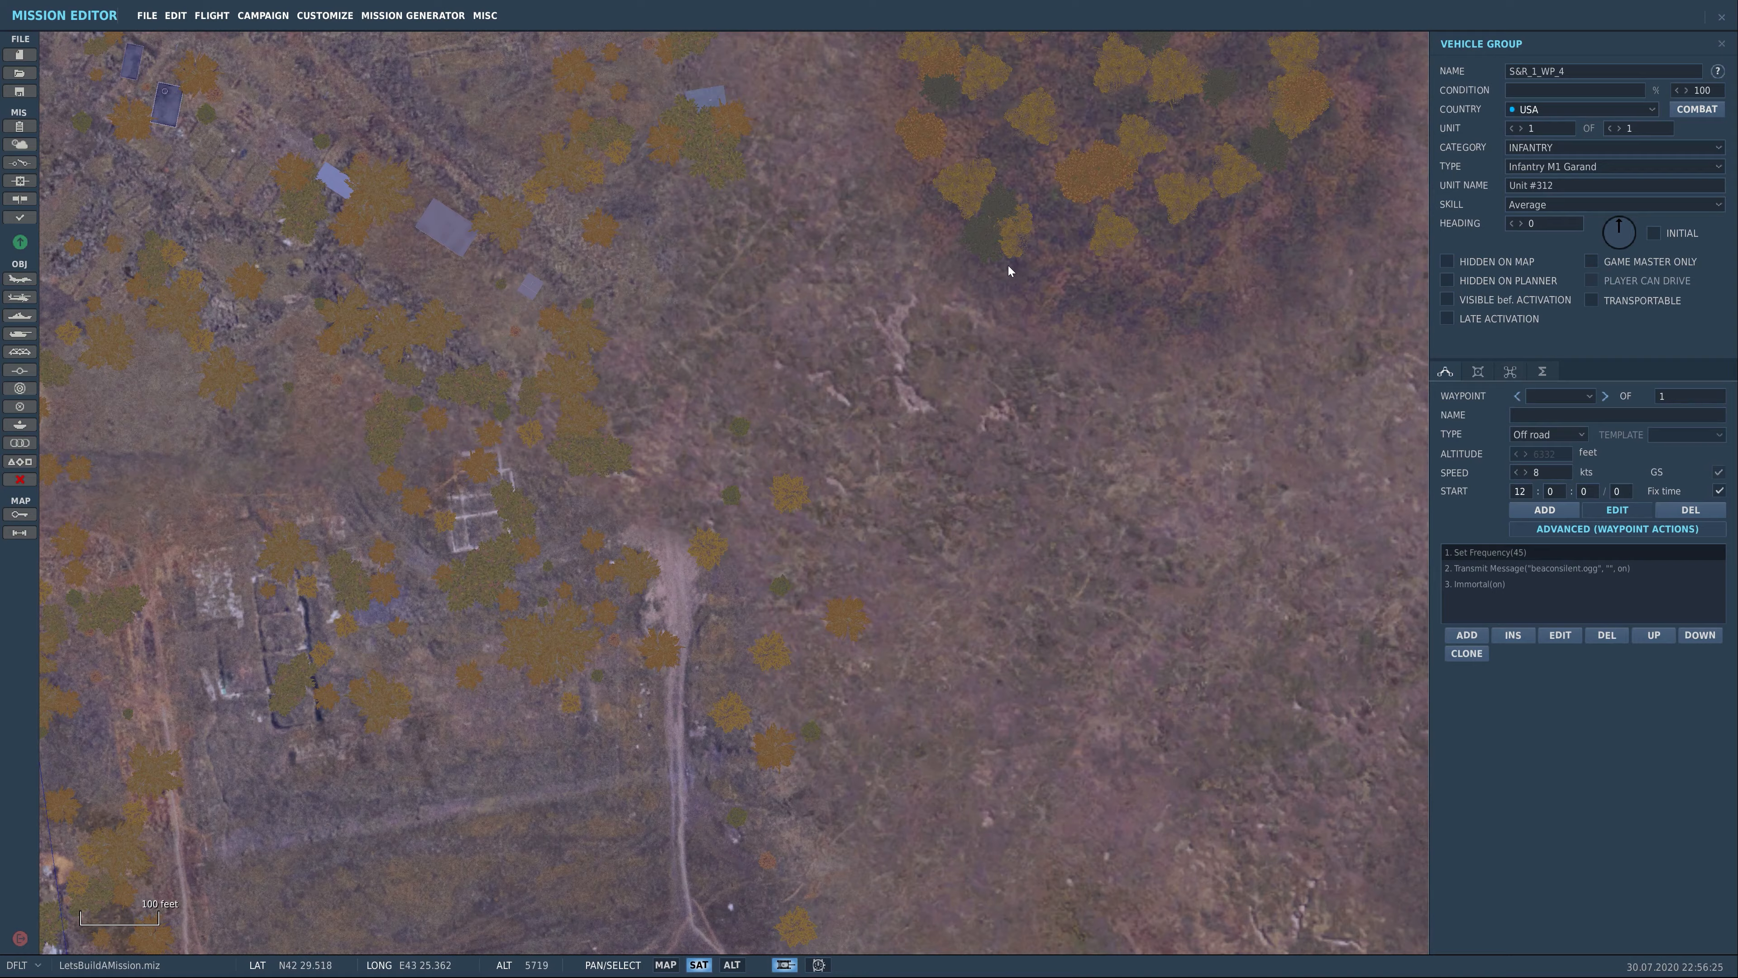
pyautogui.scroll(1, 1006, 272)
pyautogui.click(999, 212)
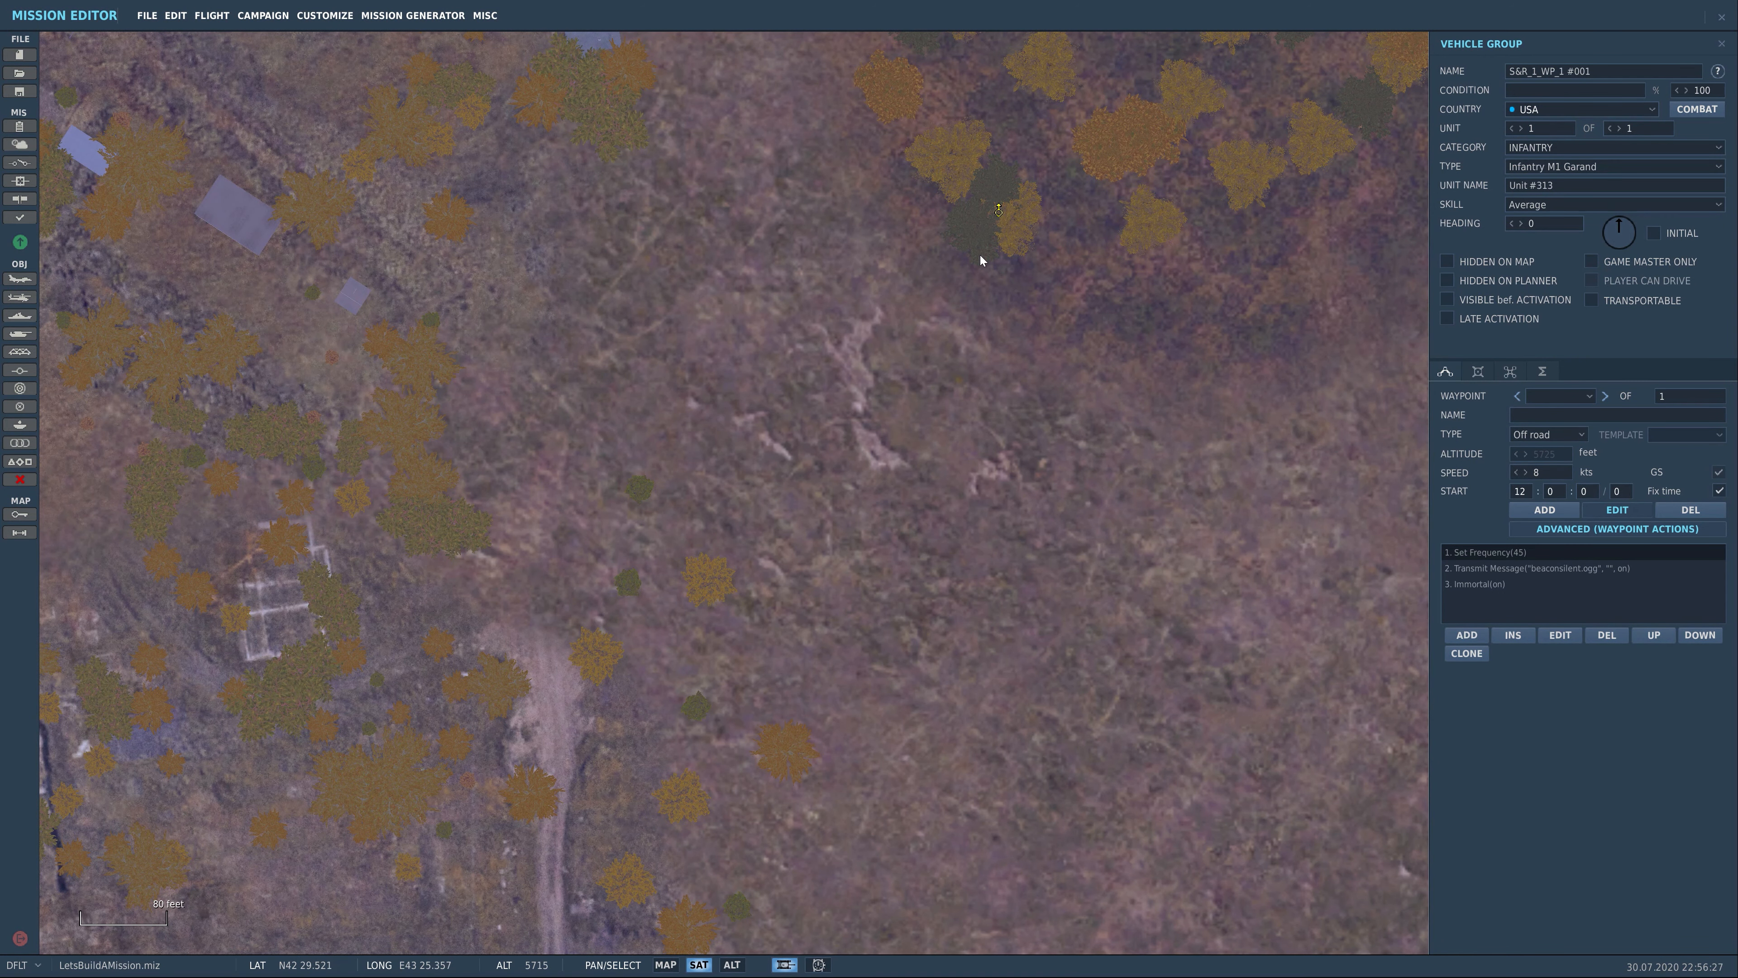
pyautogui.moveTo(980, 255); pyautogui.dragTo(1020, 458)
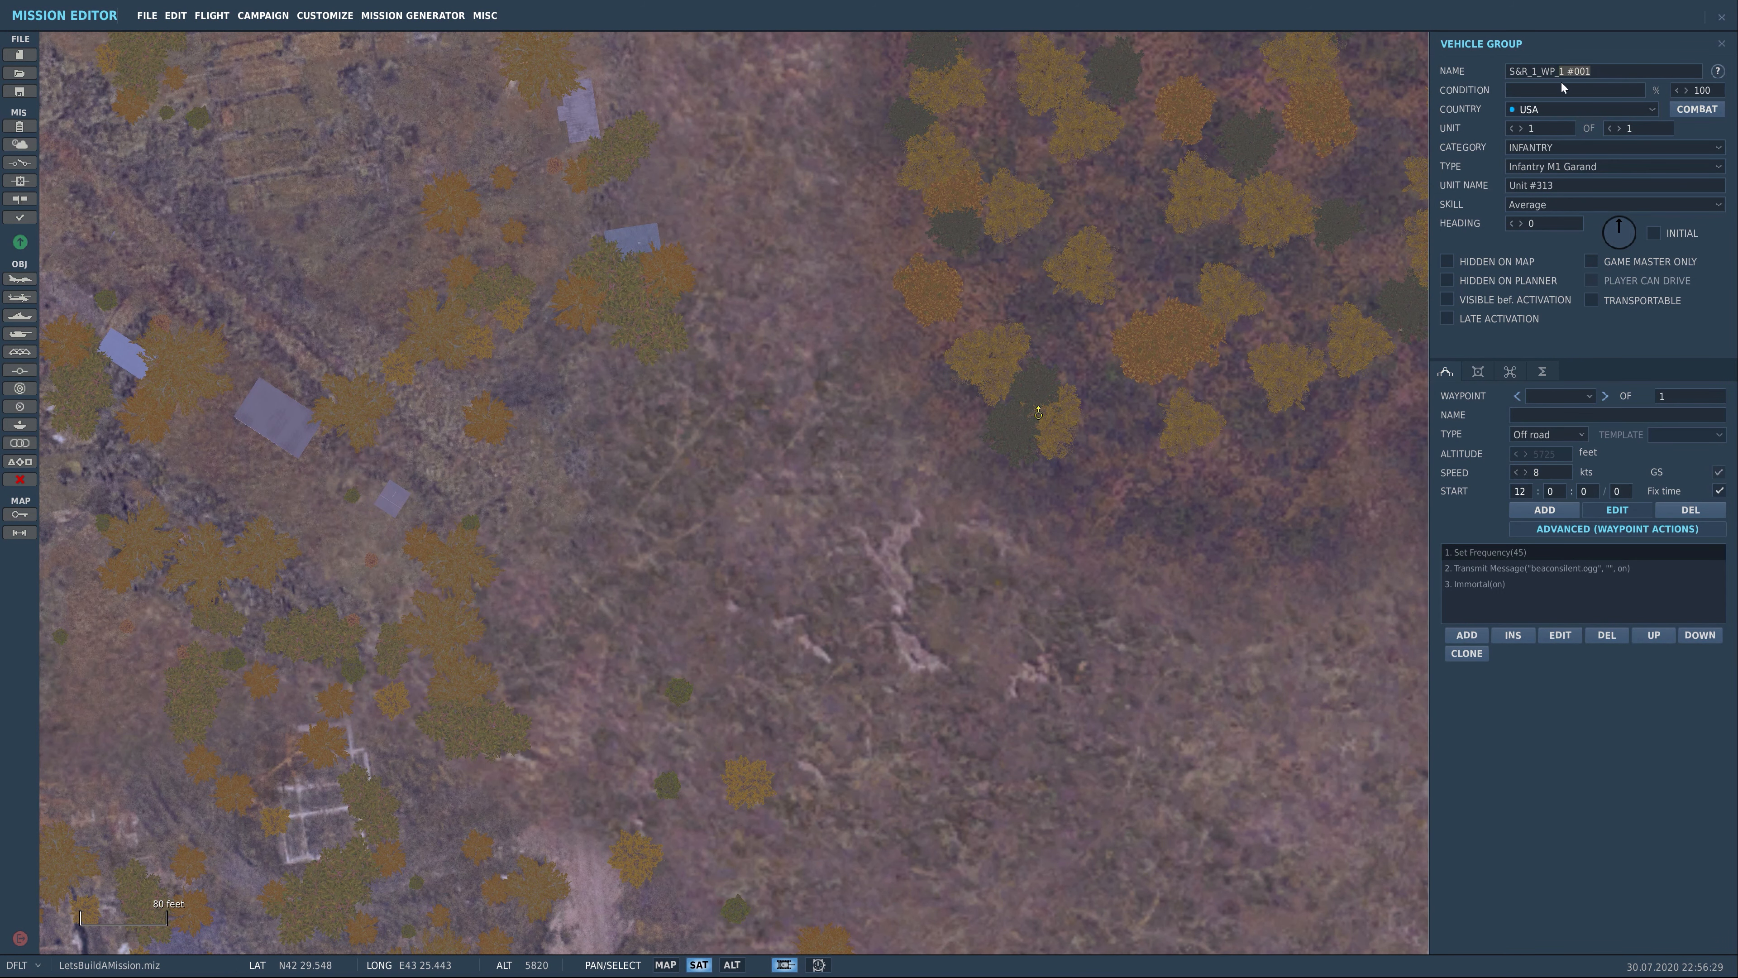
pyautogui.write('5')
# Paste a beacon copy west of the next waypoint, in the village north of the industrial complex, and name it S&R_1_WP_6
pyautogui.scroll(-4, 1109, 566)
pyautogui.scroll(-2, 1079, 577)
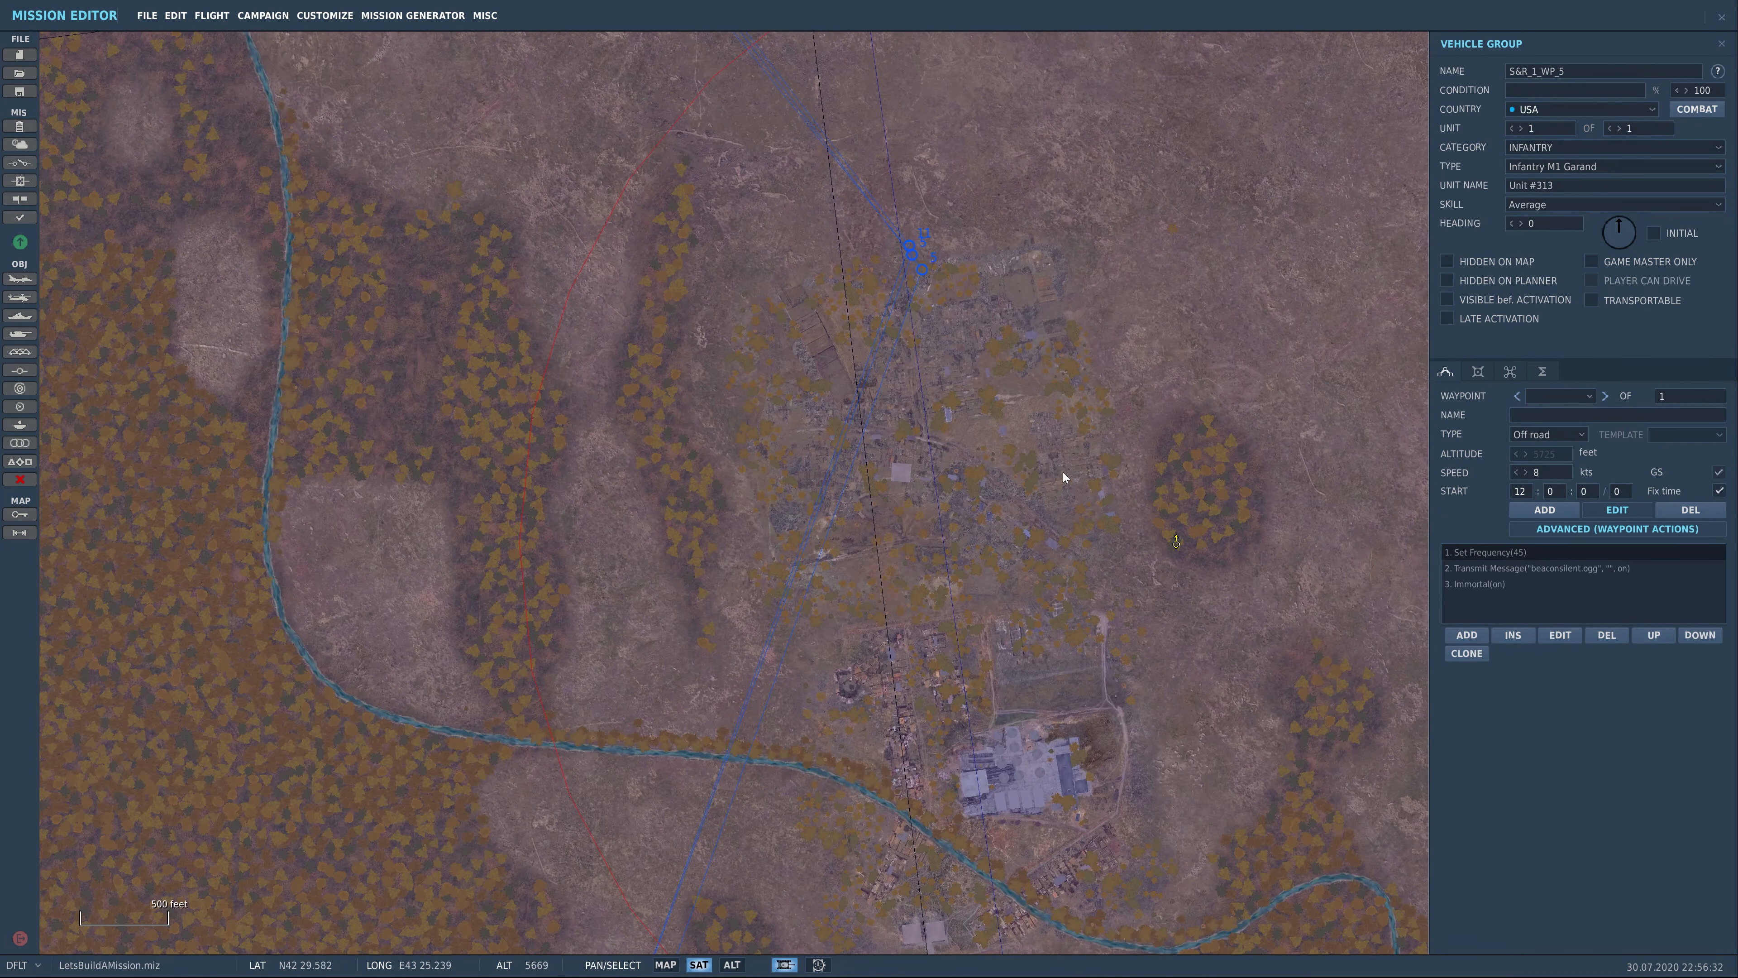
pyautogui.moveTo(951, 205); pyautogui.dragTo(1091, 784)
pyautogui.scroll(-2, 1089, 778)
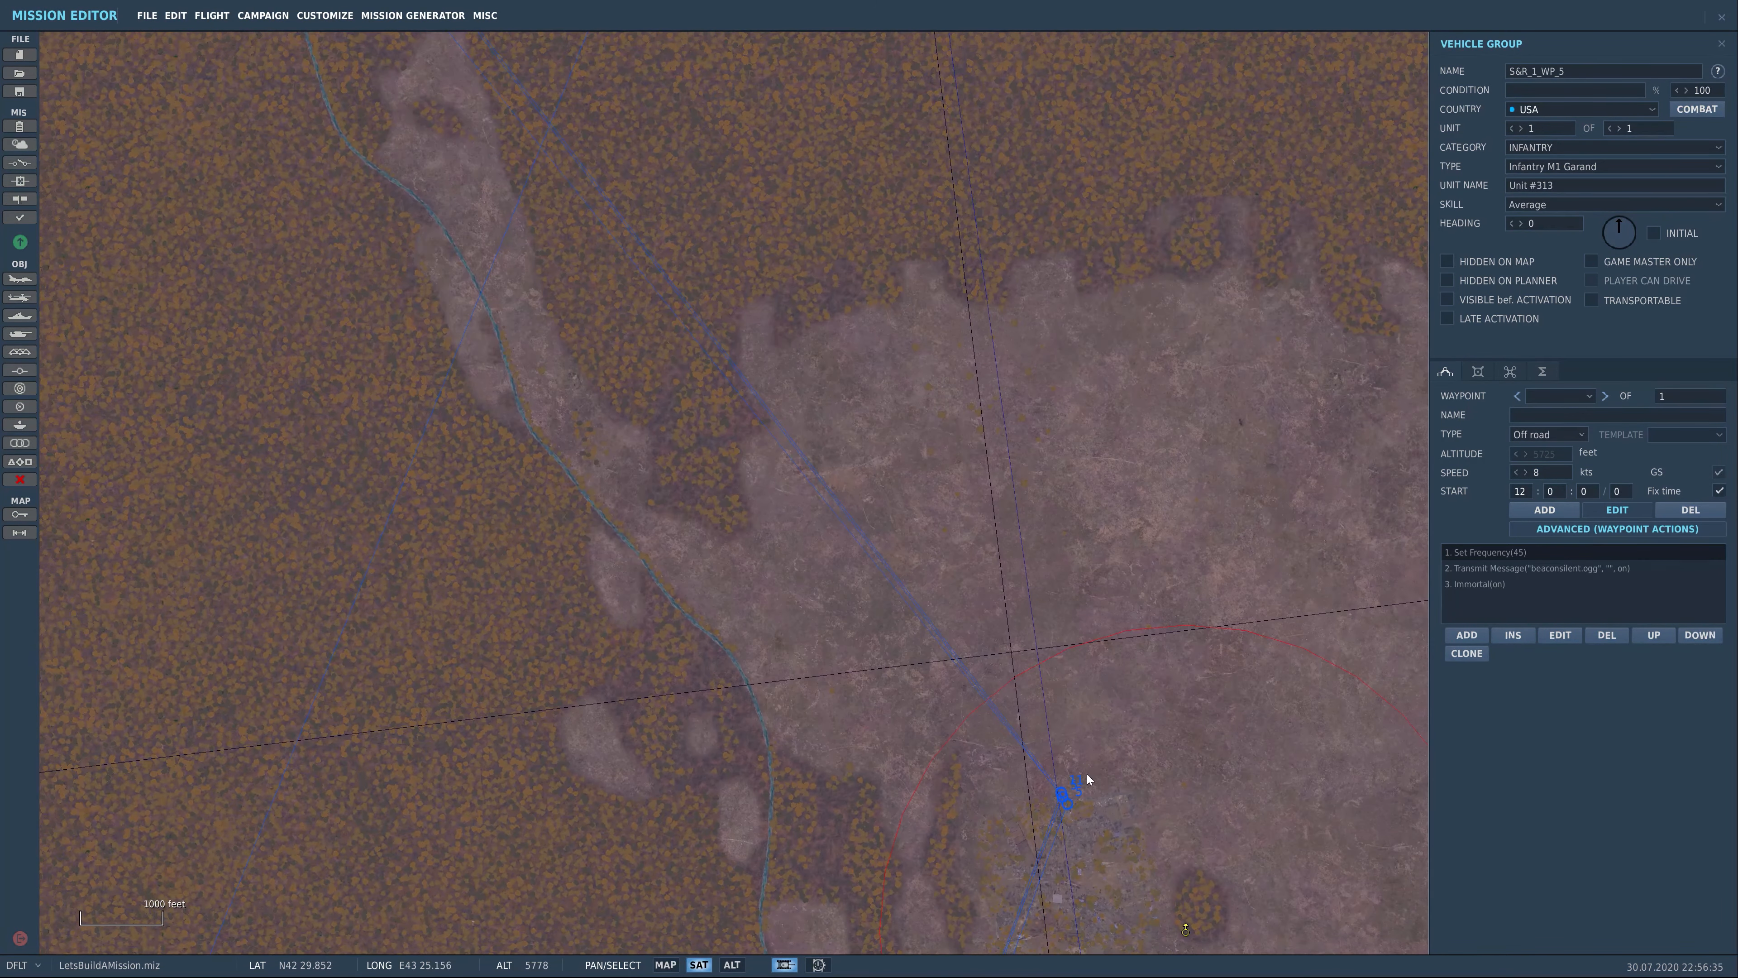
pyautogui.moveTo(951, 656); pyautogui.dragTo(1036, 858)
pyautogui.scroll(-2, 1036, 857)
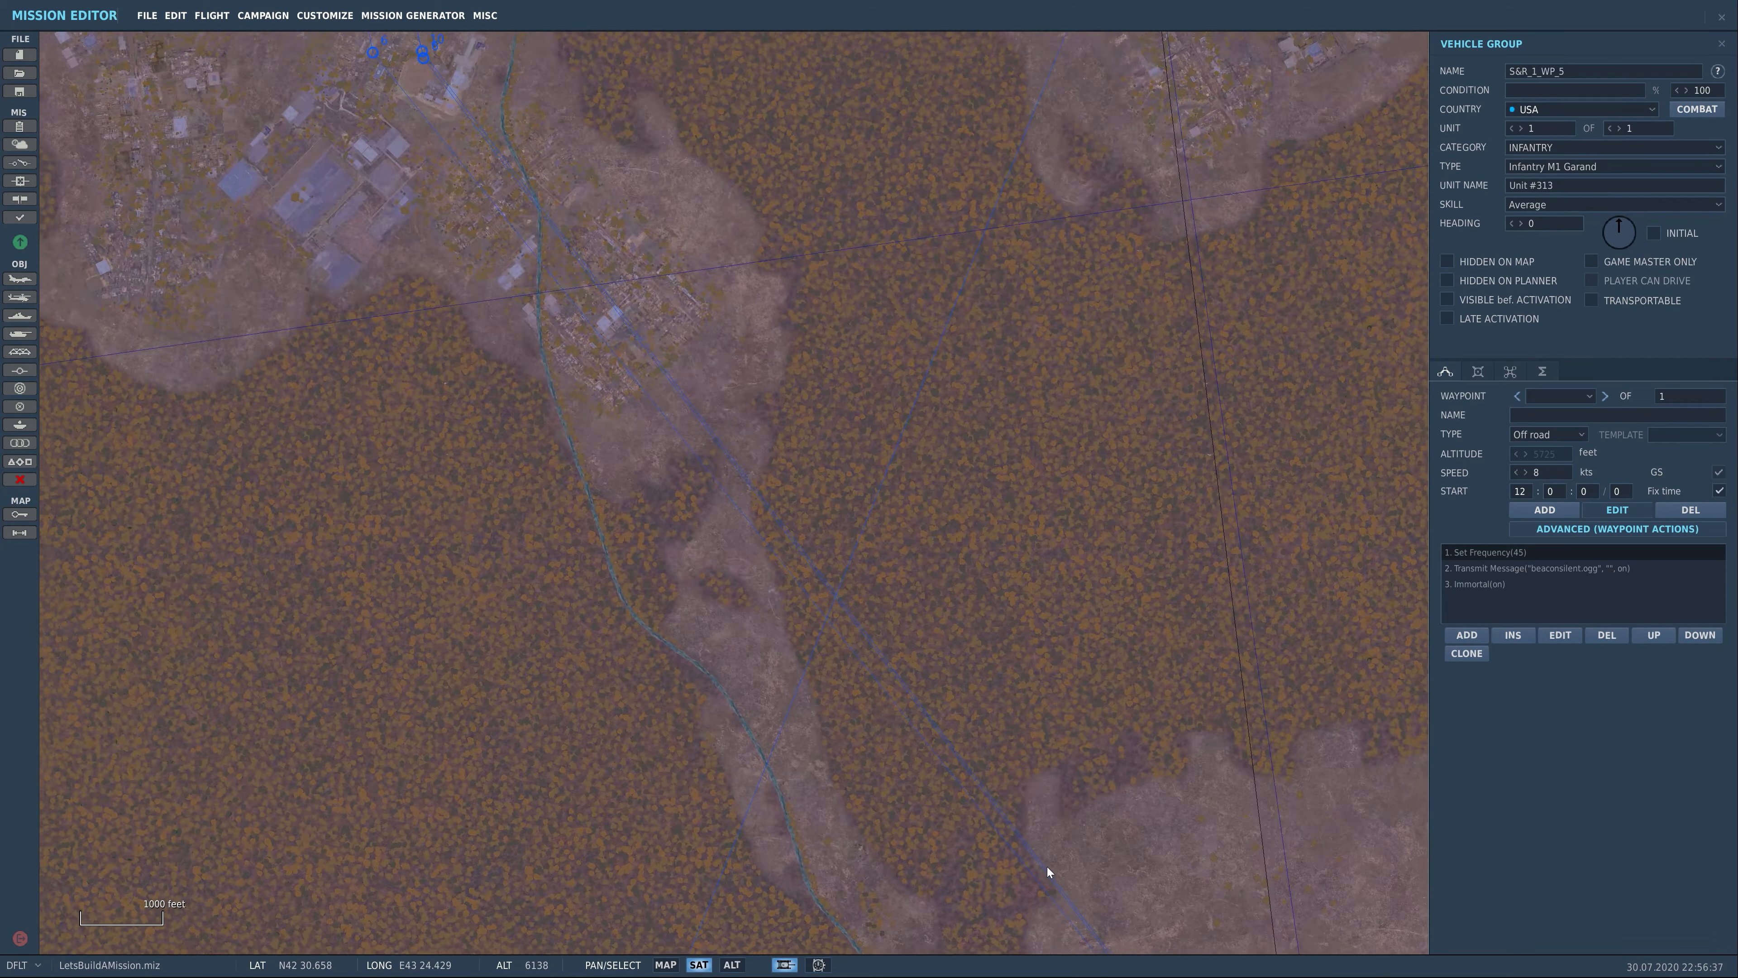
pyautogui.scroll(-1, 893, 560)
pyautogui.moveTo(951, 692); pyautogui.dragTo(957, 515)
pyautogui.moveTo(687, 230); pyautogui.dragTo(861, 428)
pyautogui.scroll(3, 818, 397)
pyautogui.scroll(2, 818, 402)
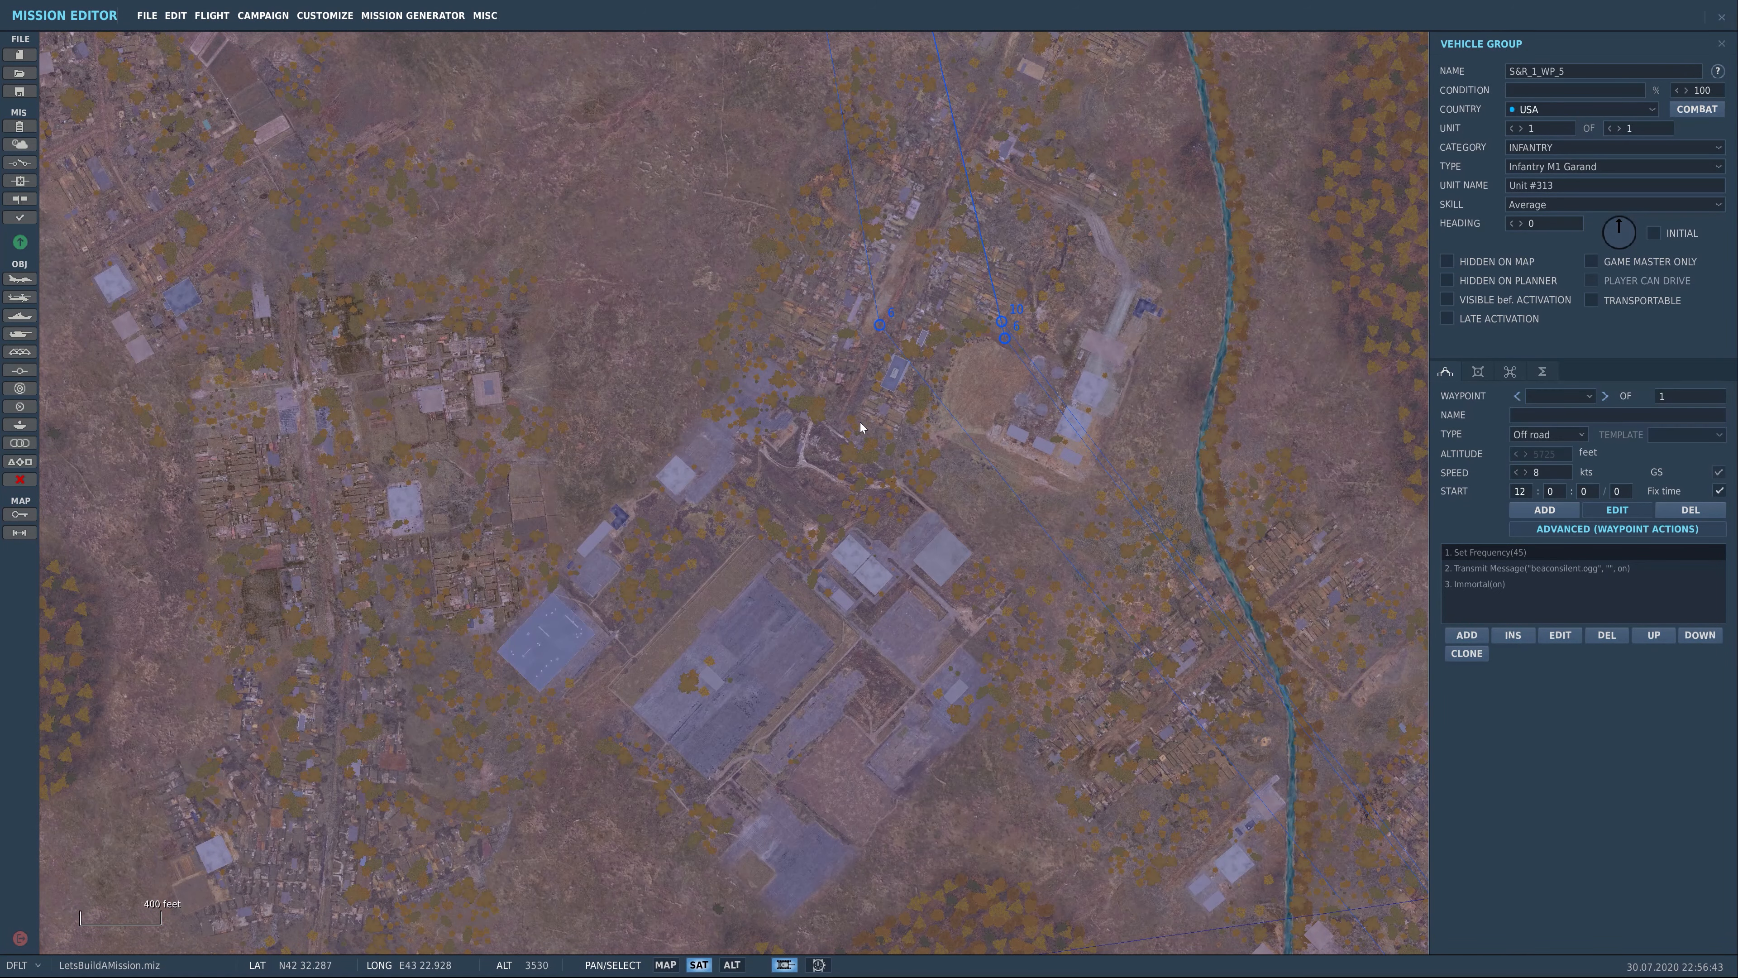
pyautogui.click(736, 283)
pyautogui.click(1604, 72)
pyautogui.press('BackSpace')
pyautogui.press('BackSpace')
pyautogui.press('BackSpace')
pyautogui.press('BackSpace')
pyautogui.press('BackSpace')
pyautogui.press('BackSpace')
pyautogui.write('6')
# Paste a beacon copy among the riverbank trees just east of the river fork by the next waypoint and name it S&R_1_WP_7
pyautogui.scroll(-7, 757, 518)
pyautogui.scroll(8, 735, 522)
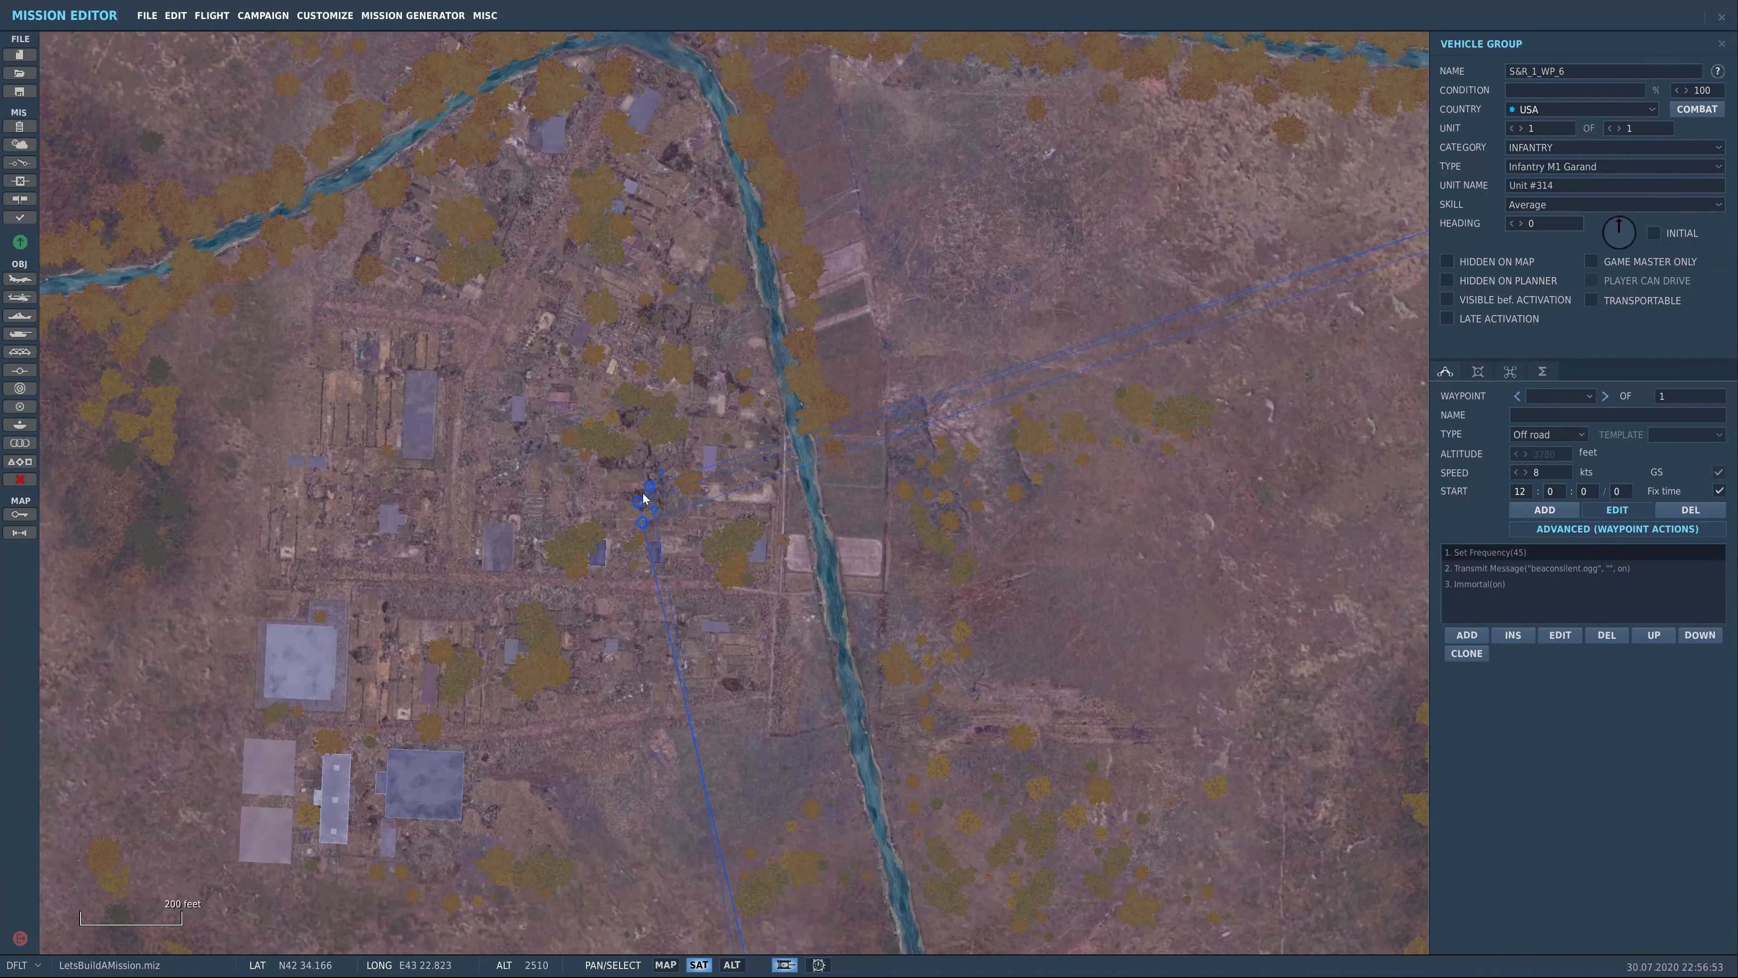
pyautogui.moveTo(680, 333); pyautogui.dragTo(428, 130)
pyautogui.moveTo(822, 639); pyautogui.dragTo(729, 295)
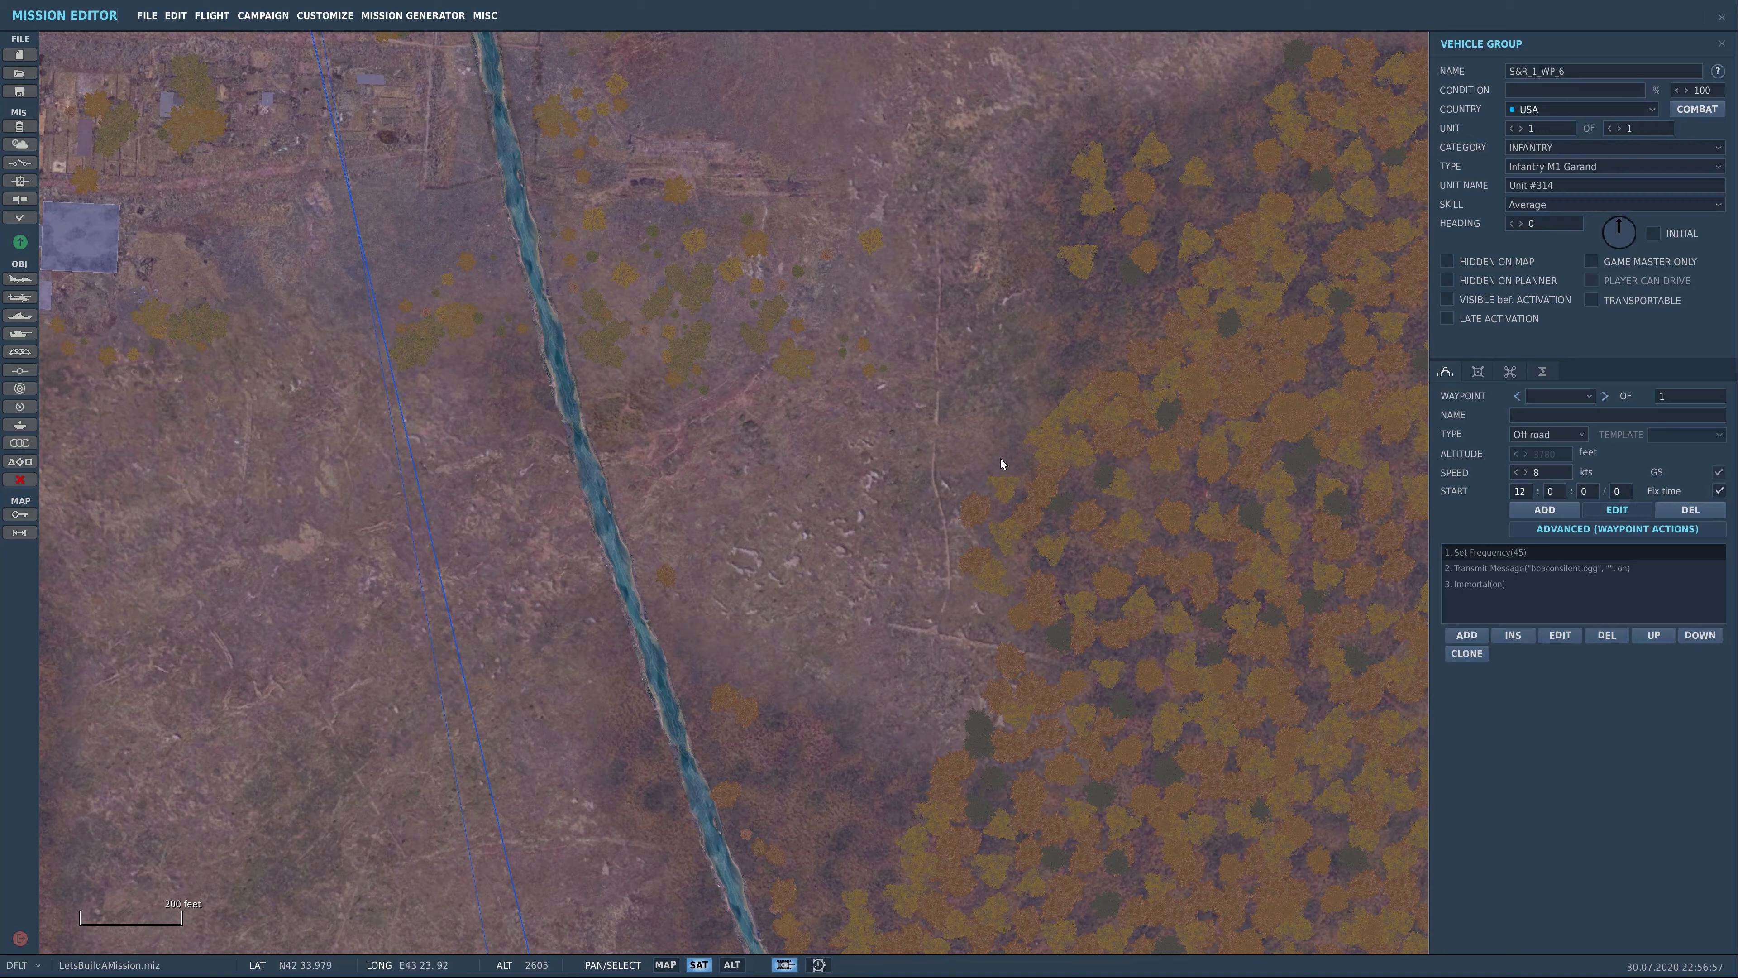
pyautogui.moveTo(916, 459); pyautogui.dragTo(1064, 625)
pyautogui.moveTo(836, 346); pyautogui.dragTo(762, 747)
pyautogui.scroll(-3, 893, 572)
pyautogui.moveTo(1044, 414); pyautogui.dragTo(976, 490)
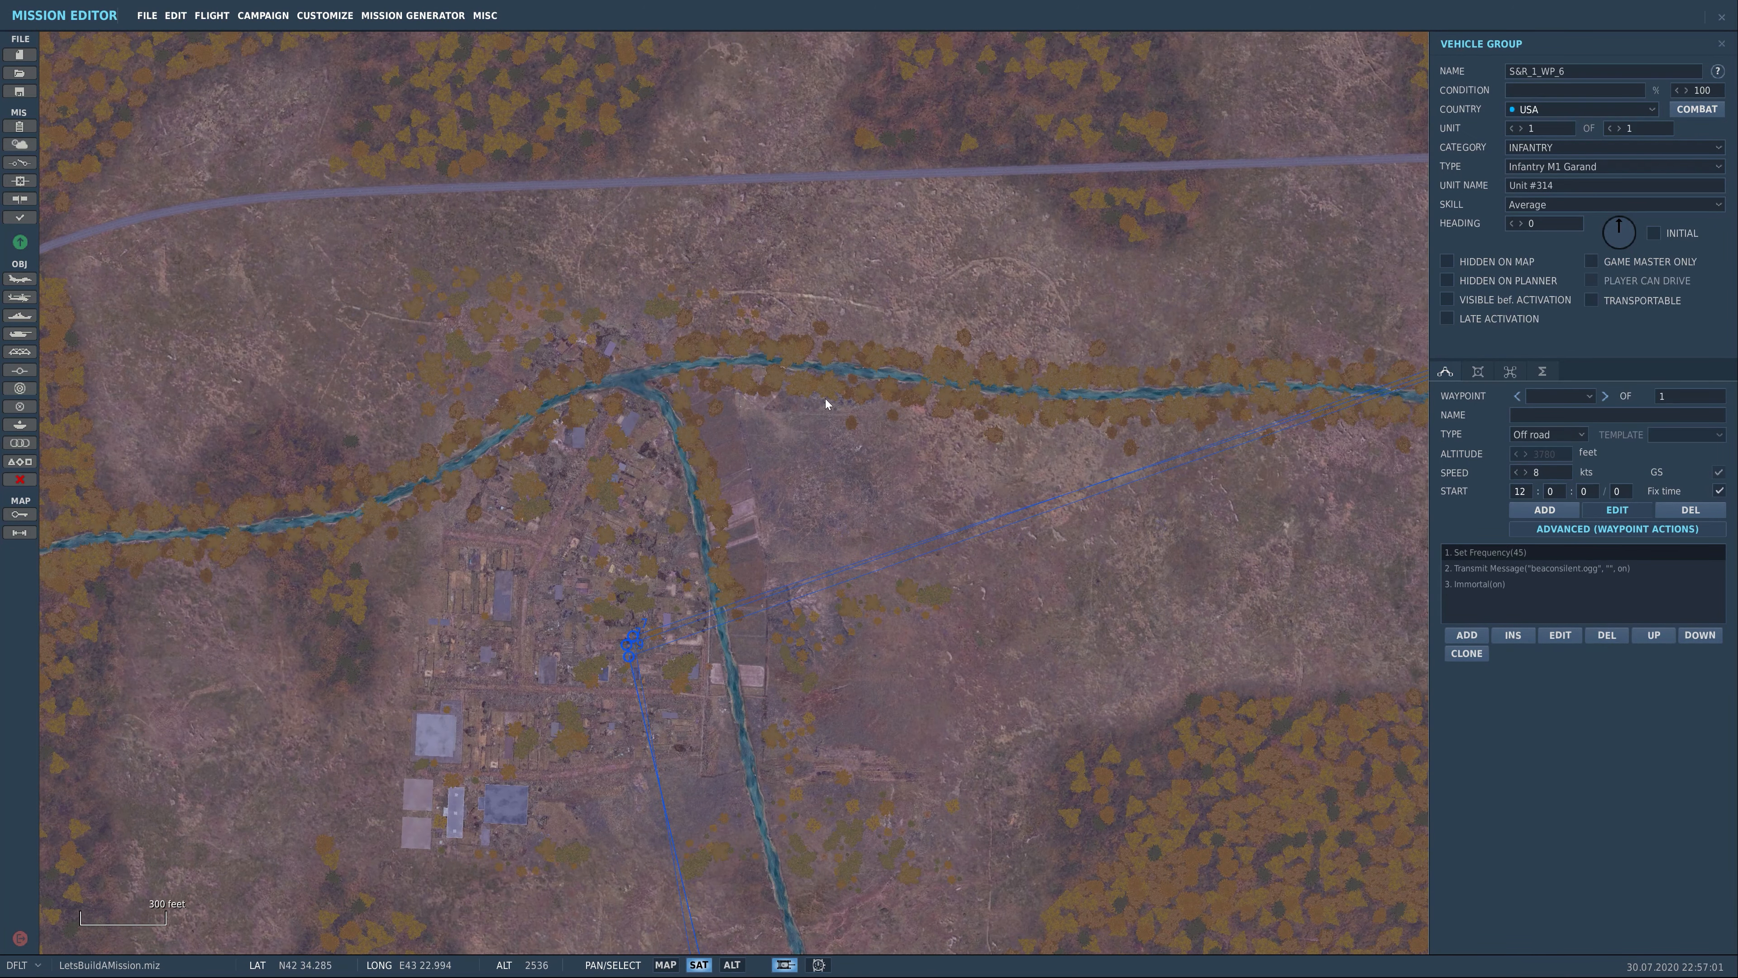
pyautogui.moveTo(836, 401); pyautogui.dragTo(814, 394)
pyautogui.scroll(2, 813, 394)
pyautogui.scroll(3, 842, 335)
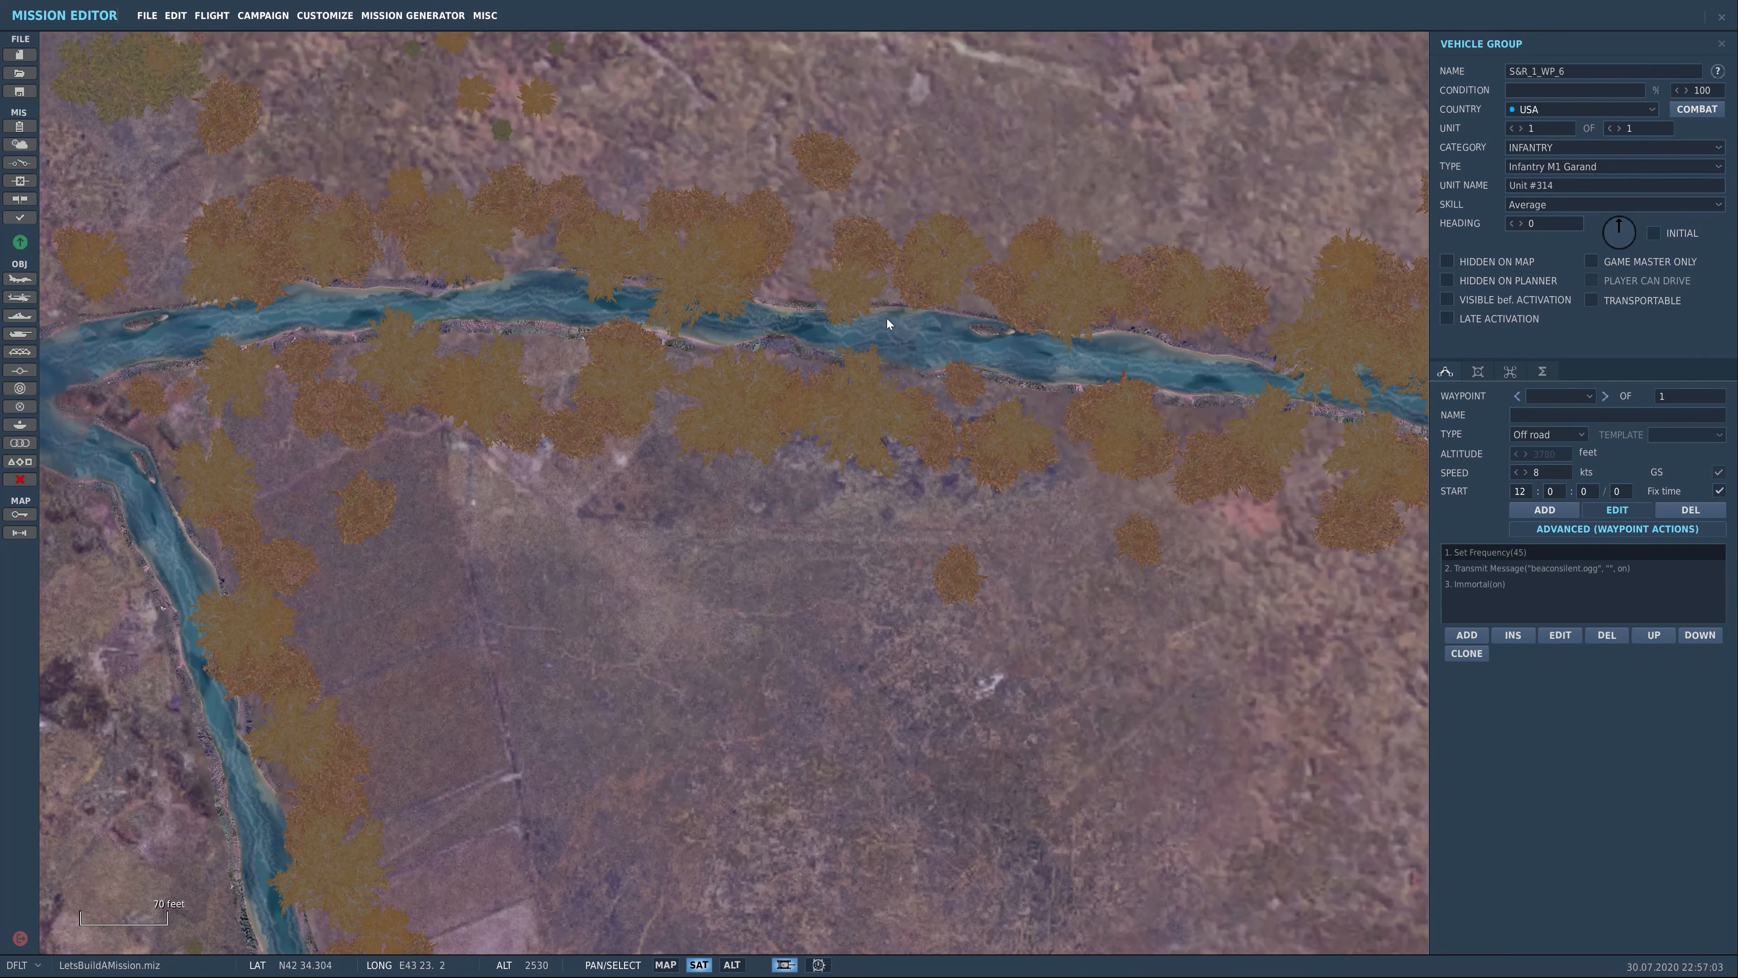
pyautogui.click(798, 282)
pyautogui.write('7')
# Examine the blue route from the seventh beacon to the waypoints southwest of Oni
pyautogui.scroll(-5, 843, 383)
pyautogui.moveTo(1164, 356); pyautogui.dragTo(753, 524)
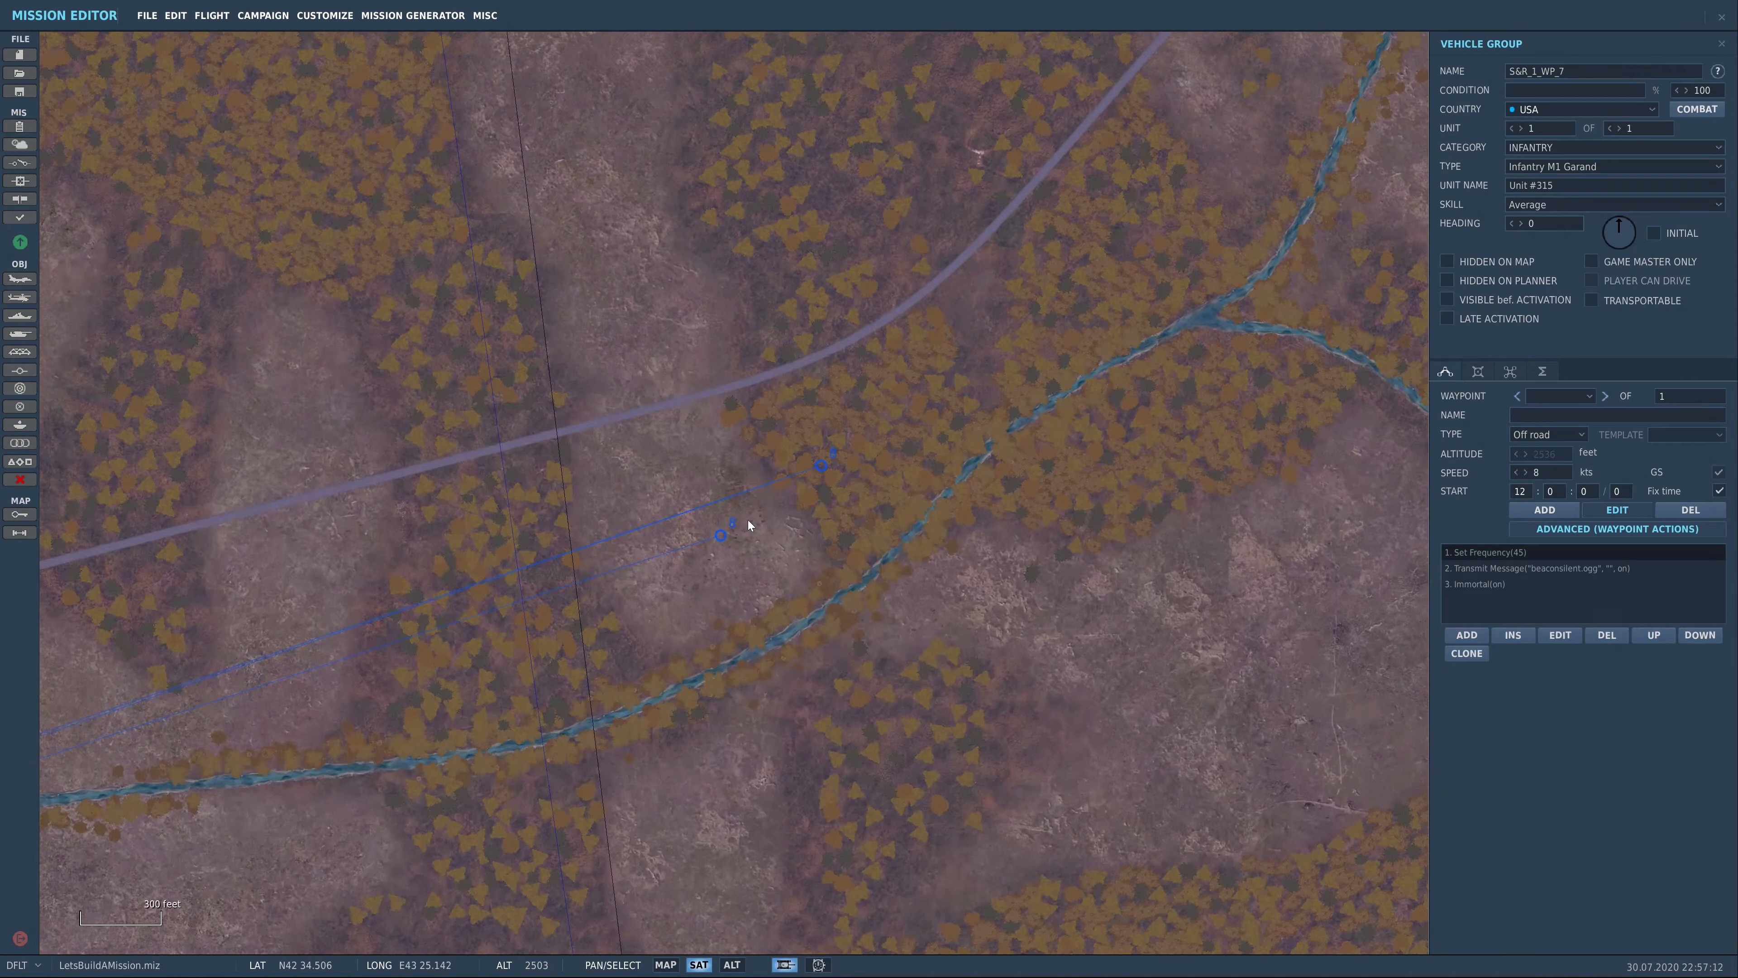
pyautogui.moveTo(907, 472); pyautogui.dragTo(792, 516)
pyautogui.moveTo(1049, 399); pyautogui.dragTo(773, 521)
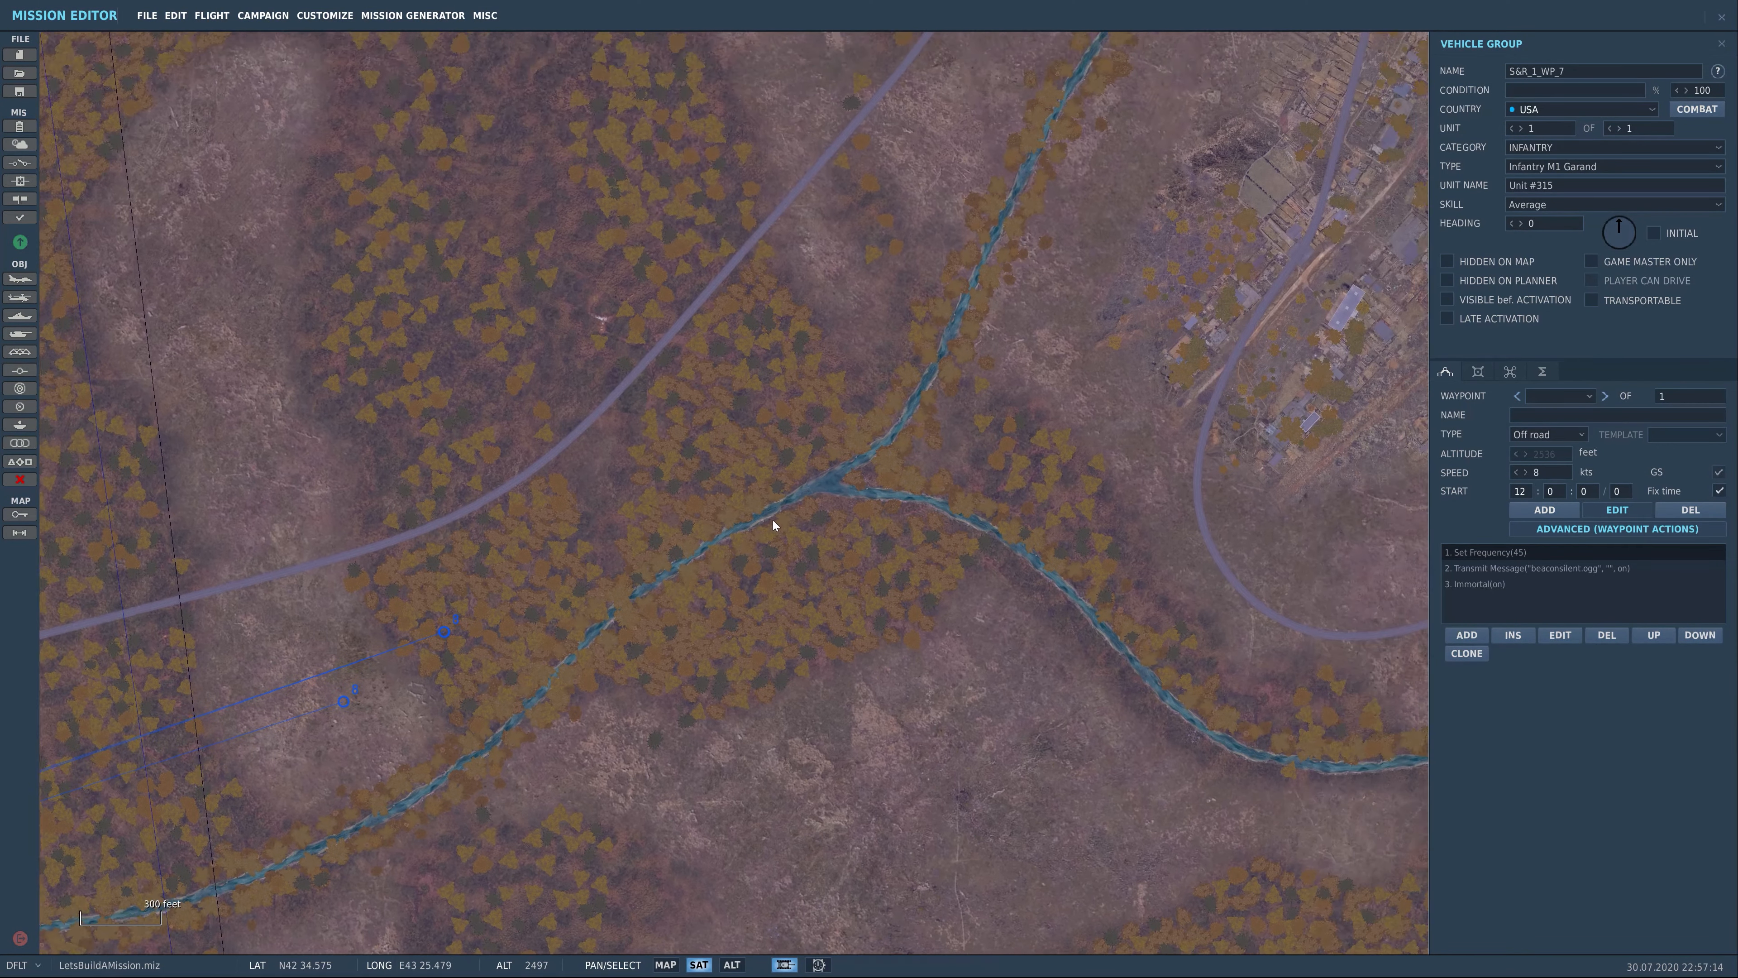
pyautogui.scroll(-4, 760, 485)
pyautogui.scroll(-3, 761, 485)
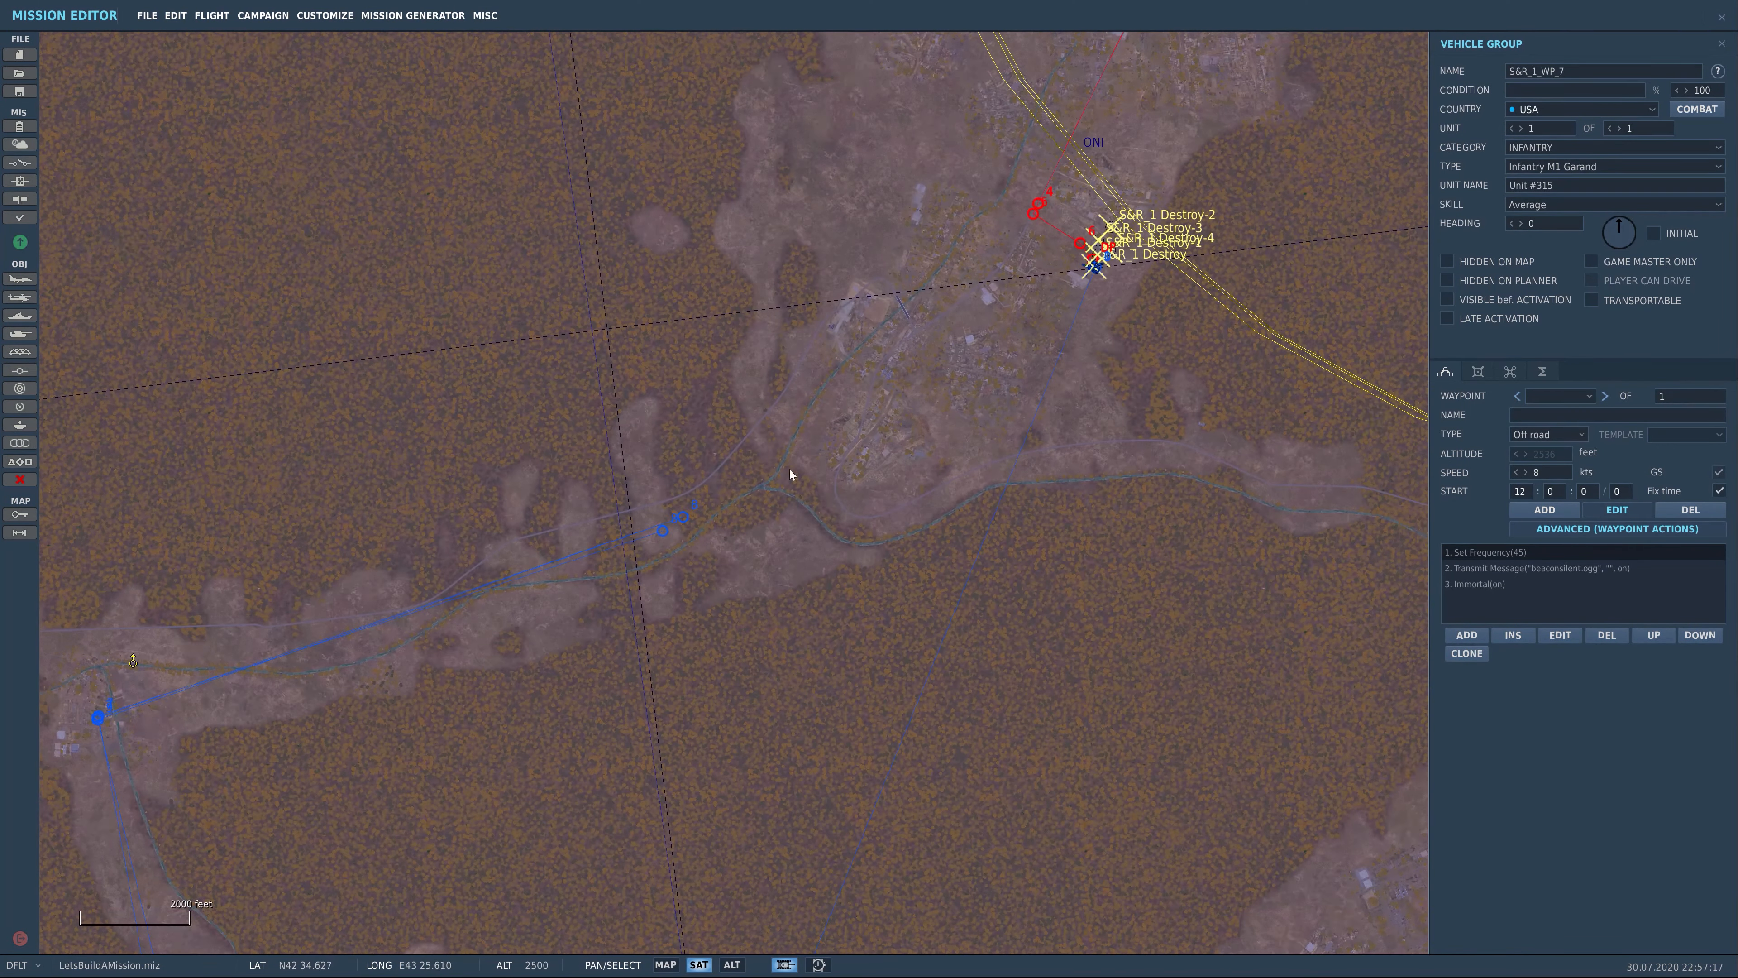
pyautogui.scroll(6, 718, 493)
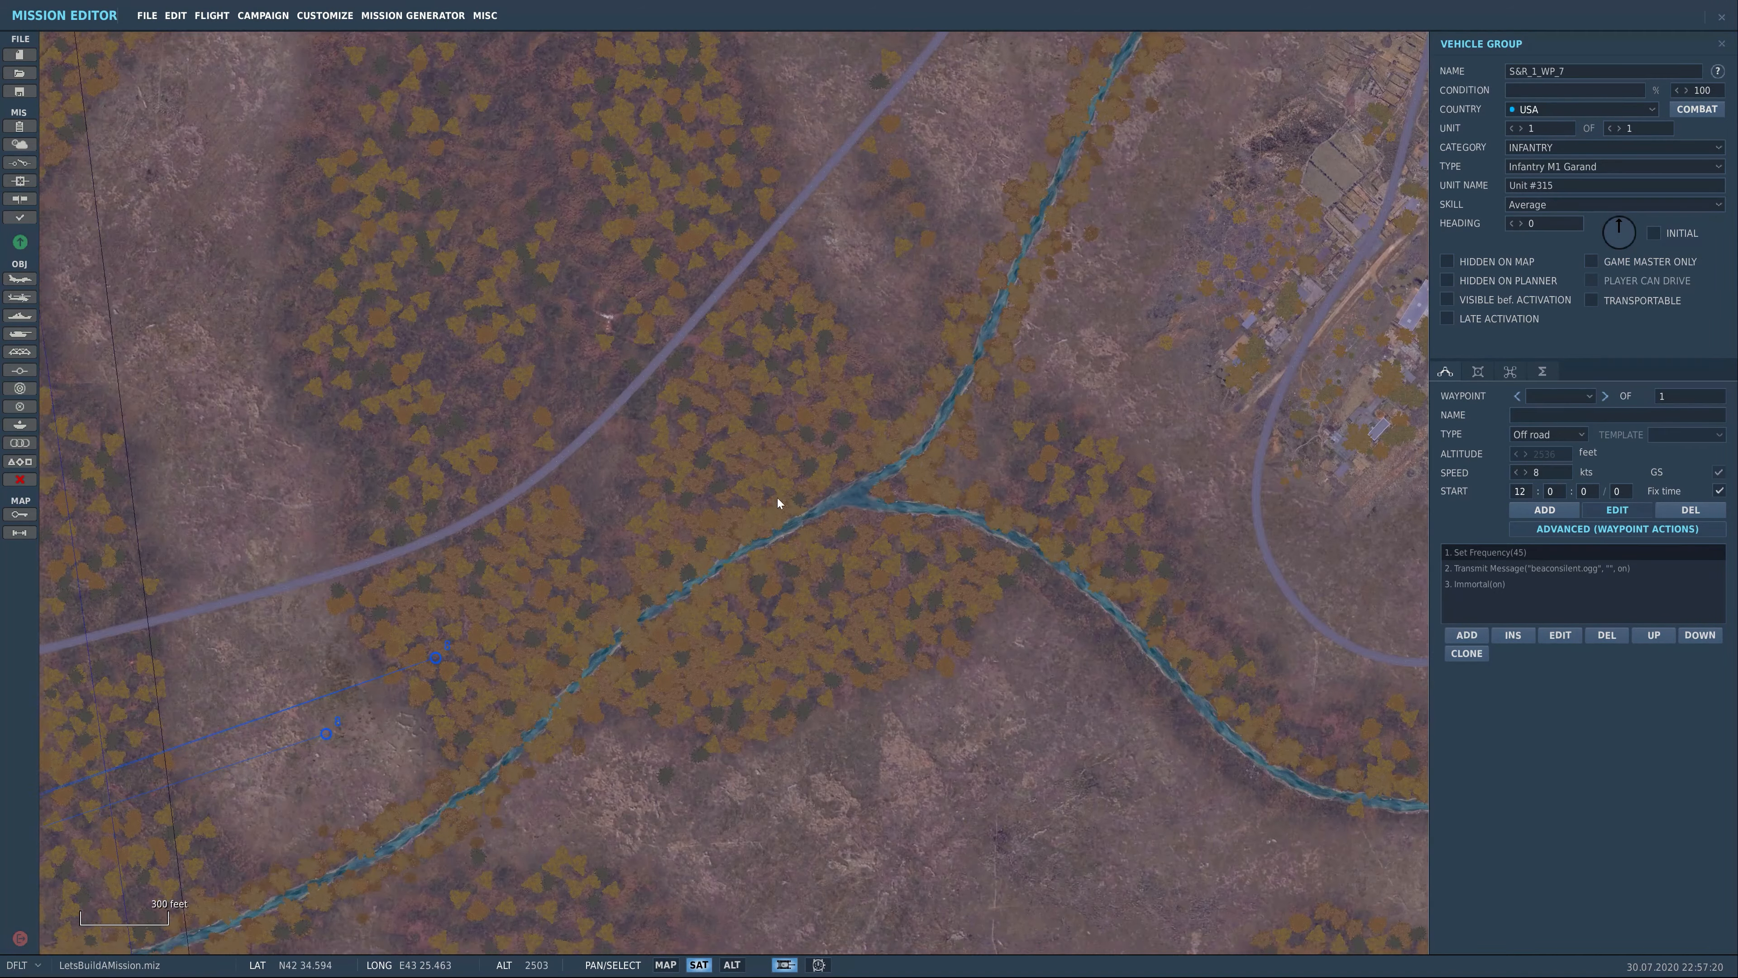
pyautogui.moveTo(776, 501); pyautogui.dragTo(956, 376)
pyautogui.moveTo(765, 463); pyautogui.dragTo(794, 433)
pyautogui.scroll(-6, 794, 433)
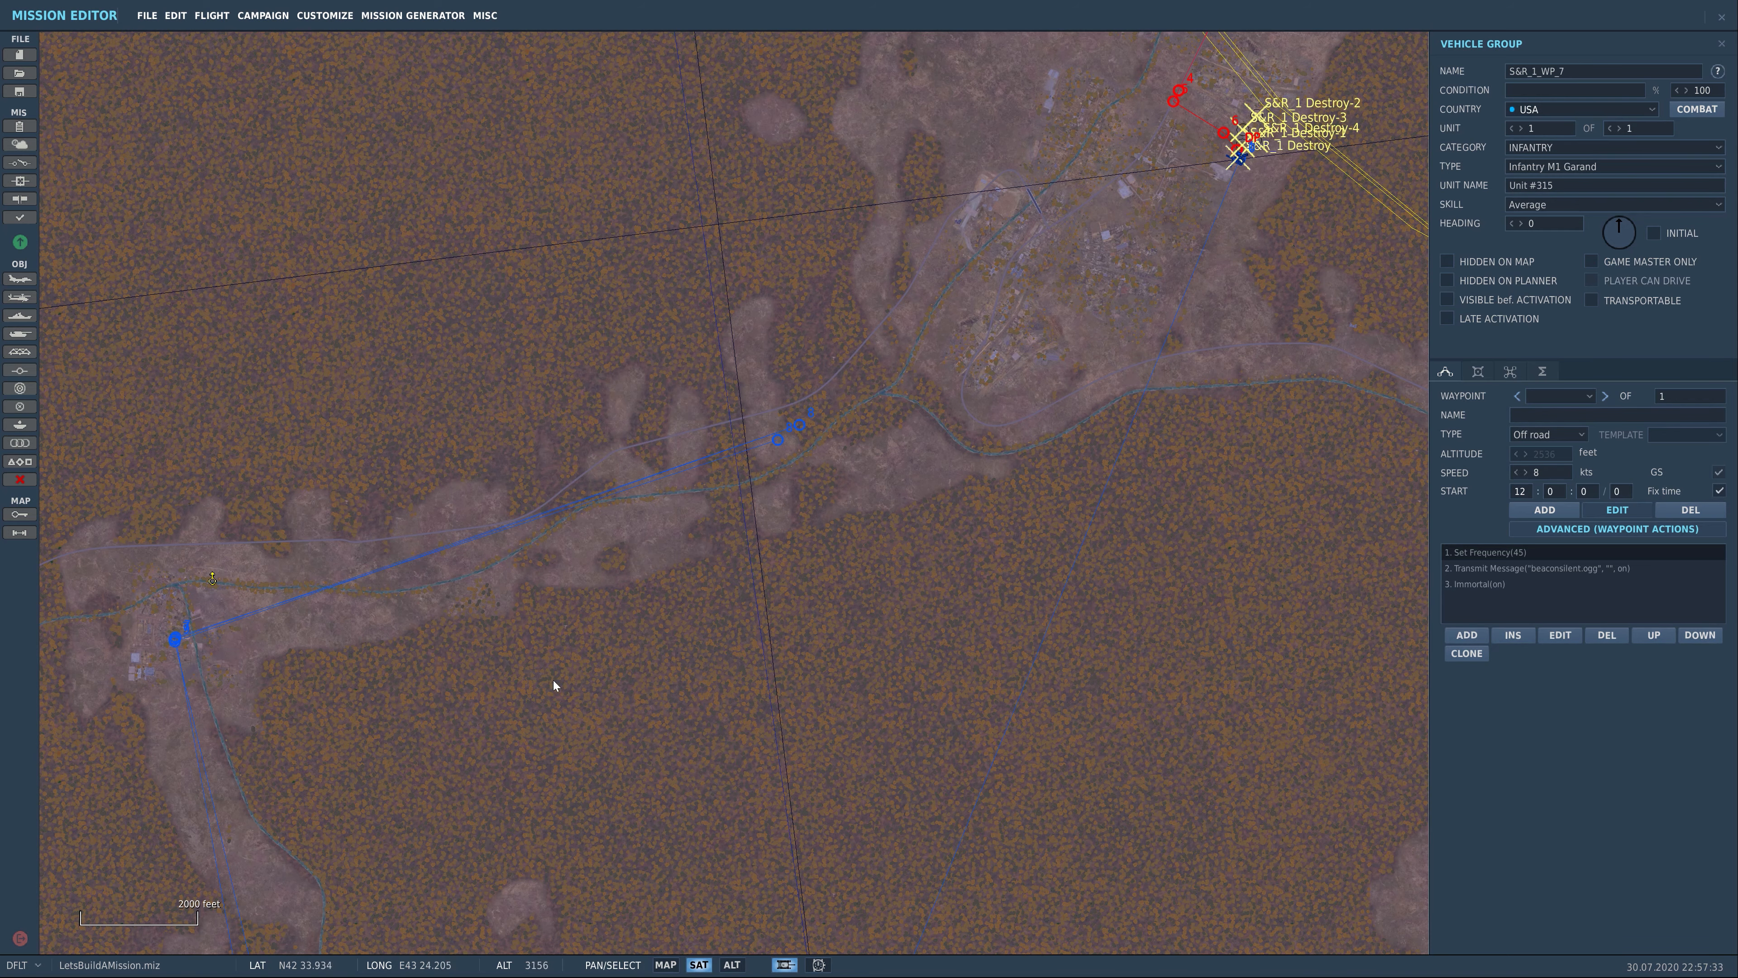
# Add a trigger zone just east of the first beacon, near the river in the south of the blue route
pyautogui.moveTo(515, 704); pyautogui.dragTo(971, 498)
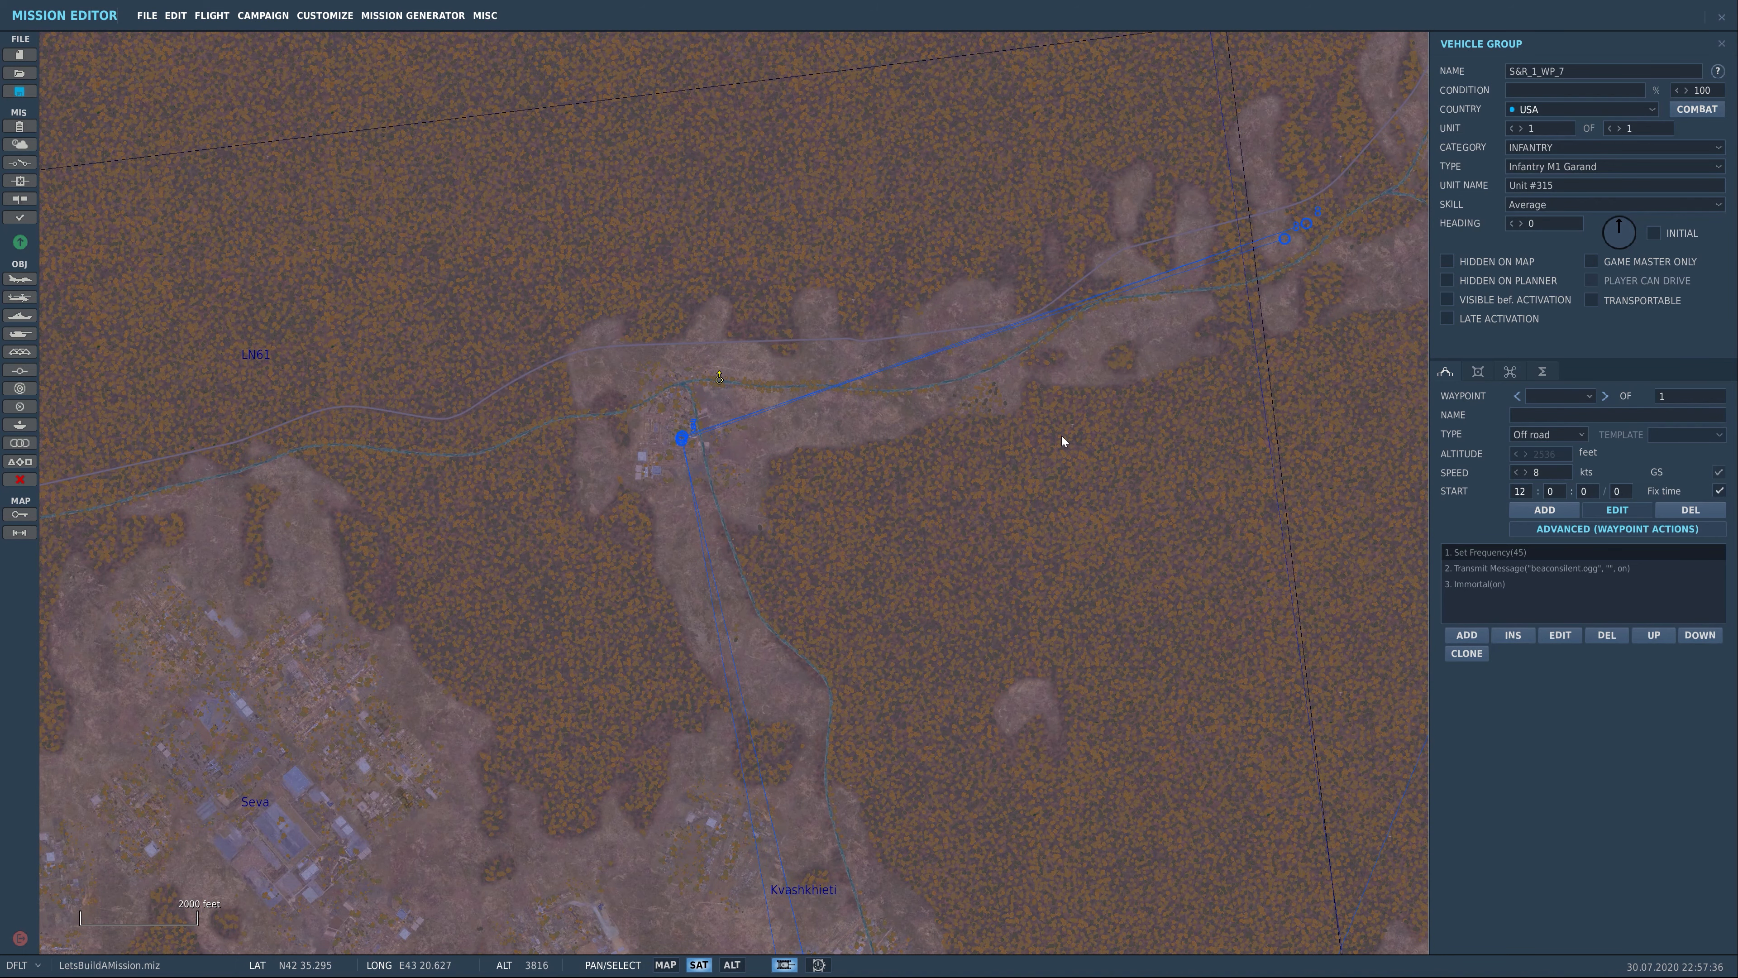
pyautogui.click(885, 539)
pyautogui.moveTo(885, 540); pyautogui.dragTo(981, 416)
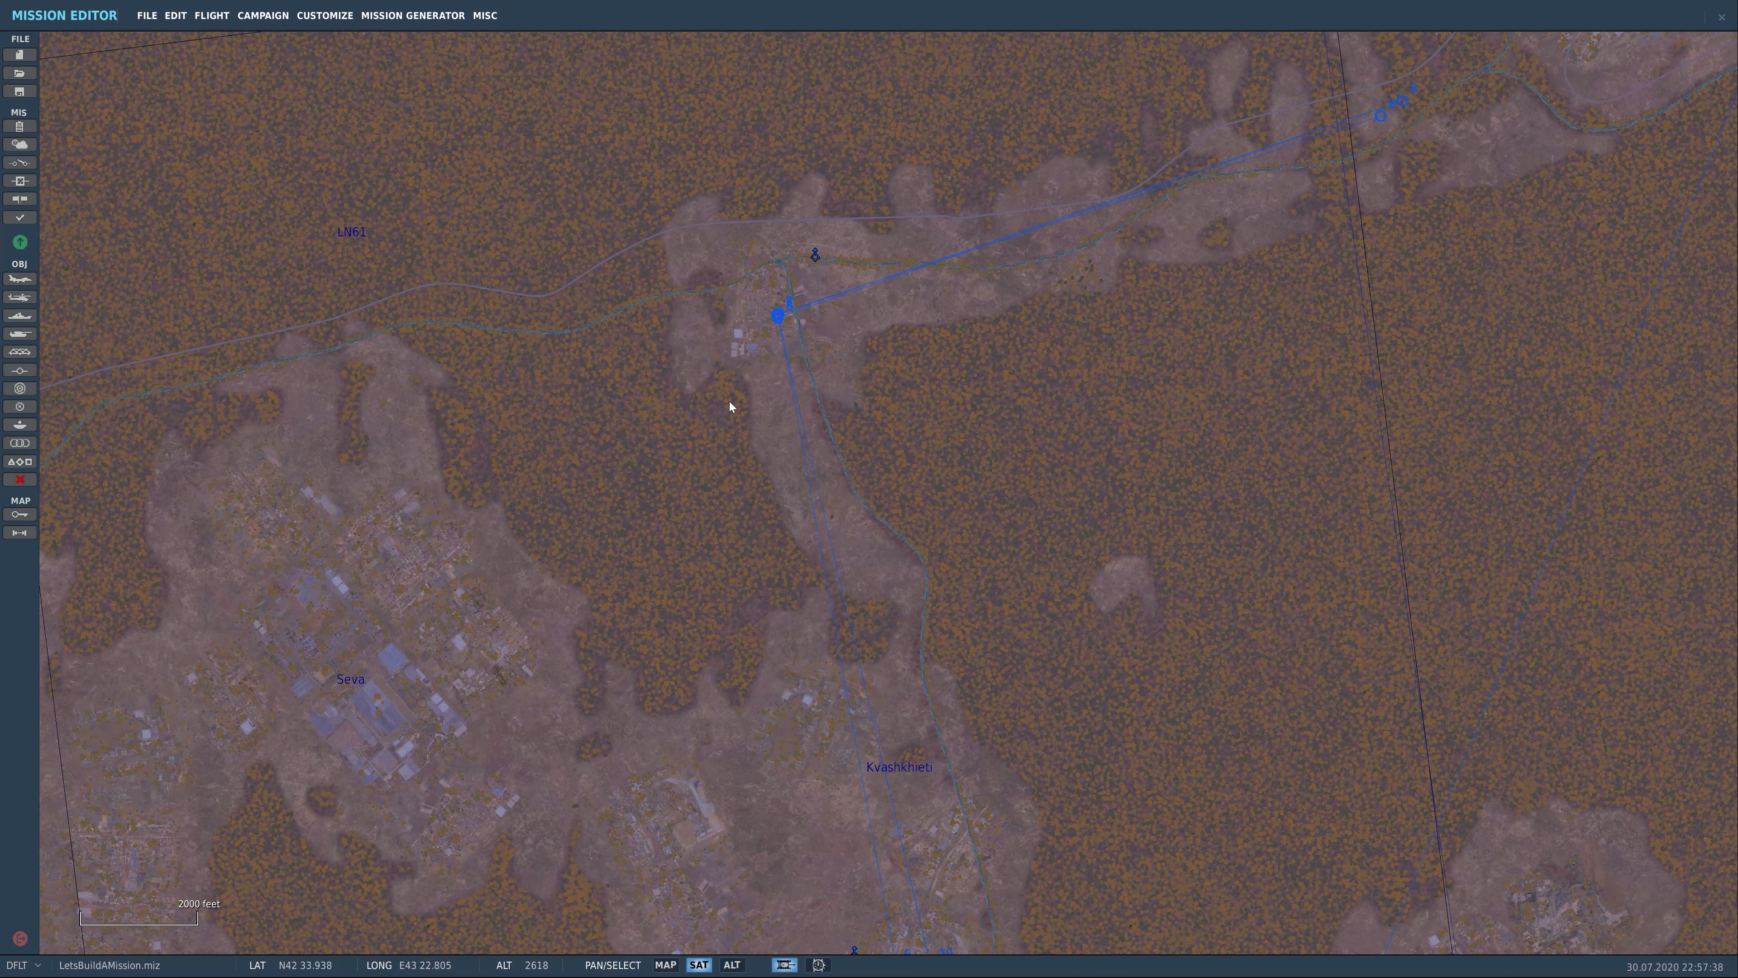
pyautogui.click(20, 406)
pyautogui.moveTo(1149, 438); pyautogui.dragTo(873, 483, button='right')
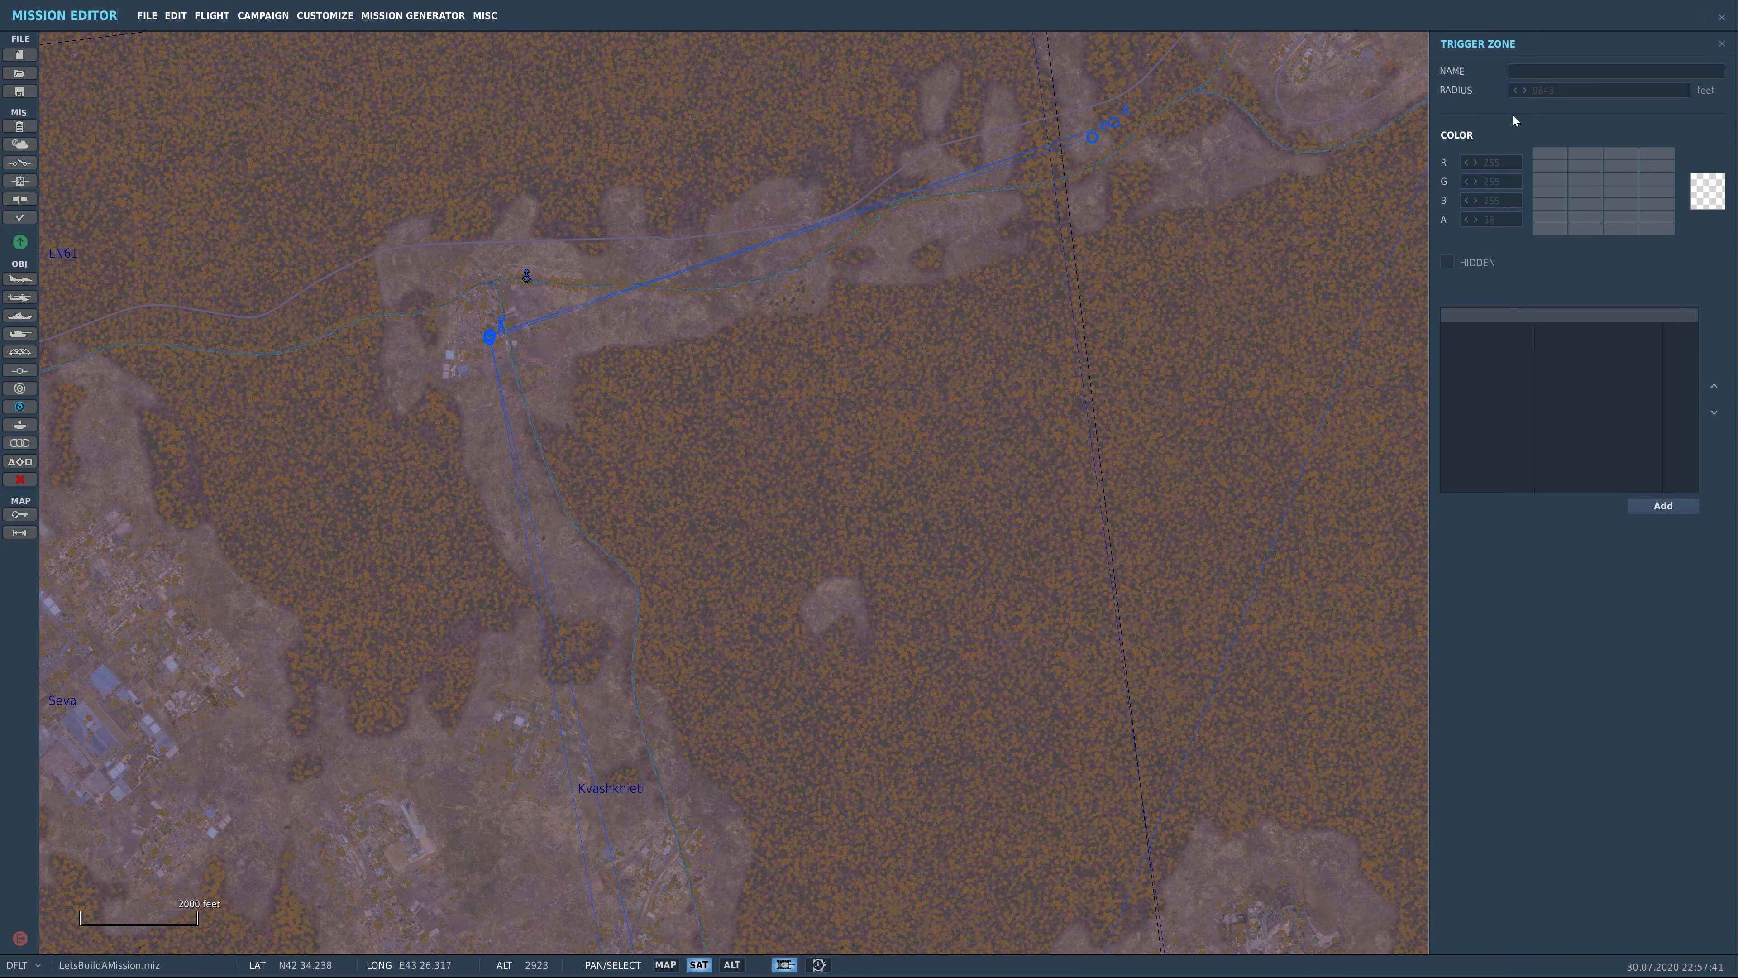
pyautogui.click(535, 354)
pyautogui.moveTo(536, 356)
pyautogui.mouseDown()
pyautogui.moveTo(634, 352)
pyautogui.moveTo(817, 696)
pyautogui.mouseUp()
pyautogui.scroll(-5, 634, 352)
pyautogui.moveTo(817, 696); pyautogui.dragTo(877, 207, button='right')
pyautogui.moveTo(877, 207); pyautogui.dragTo(738, 777)
pyautogui.moveTo(738, 778); pyautogui.dragTo(844, 141, button='right')
pyautogui.moveTo(843, 141); pyautogui.dragTo(856, 584)
pyautogui.moveTo(856, 584); pyautogui.dragTo(818, 418, button='right')
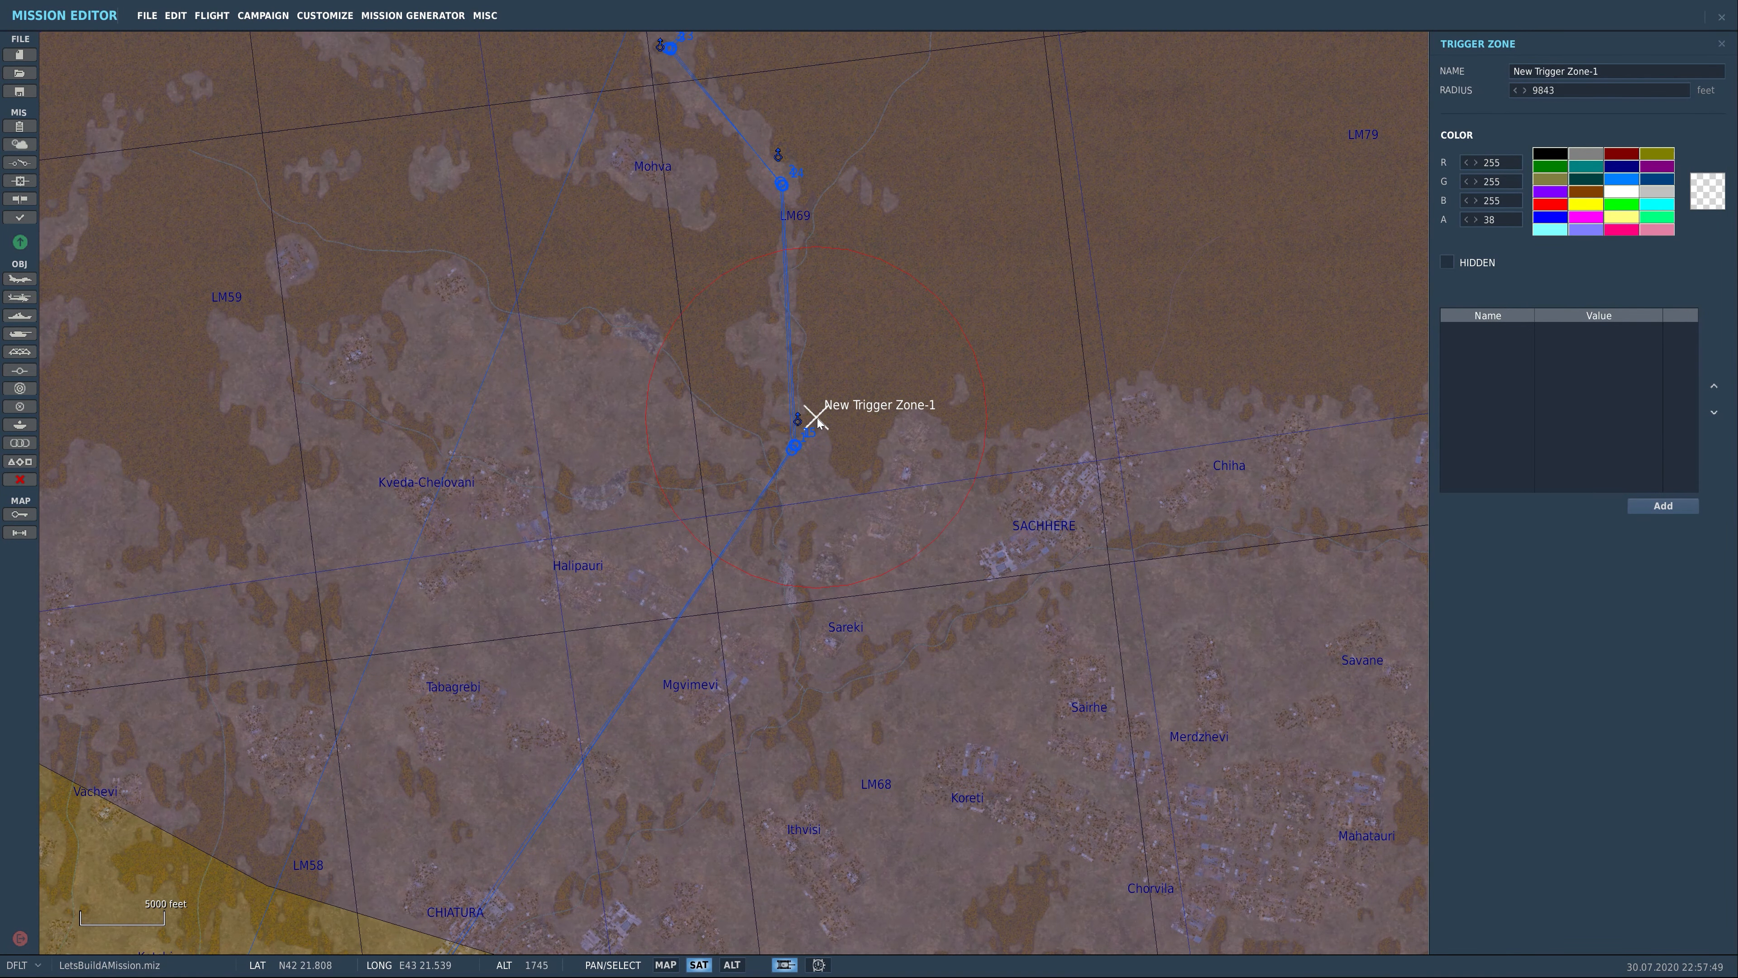
pyautogui.scroll(5, 815, 423)
pyautogui.scroll(4, 813, 428)
pyautogui.moveTo(827, 400); pyautogui.dragTo(776, 413)
pyautogui.moveTo(775, 413); pyautogui.dragTo(800, 447, button='right')
pyautogui.scroll(4, 798, 442)
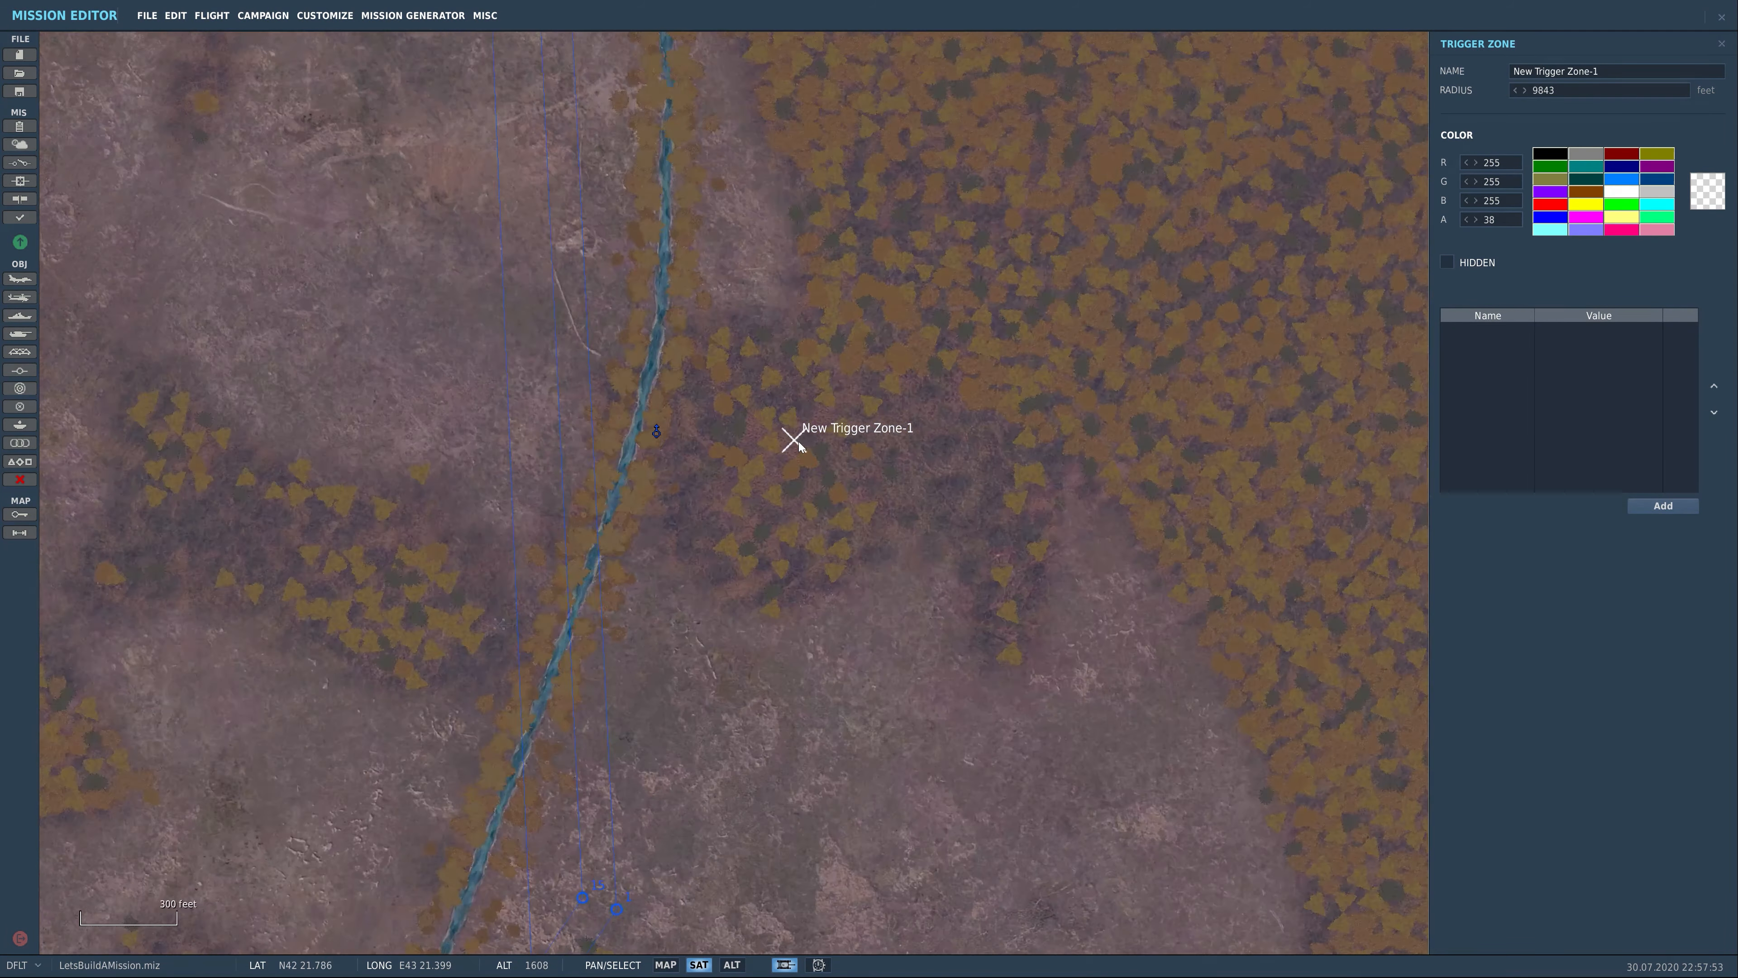
# Enable late activation on the S&R_1_WP_1 beacon and name the nearby trigger zone SR_WP_1
pyautogui.click(643, 432)
pyautogui.click(1447, 318)
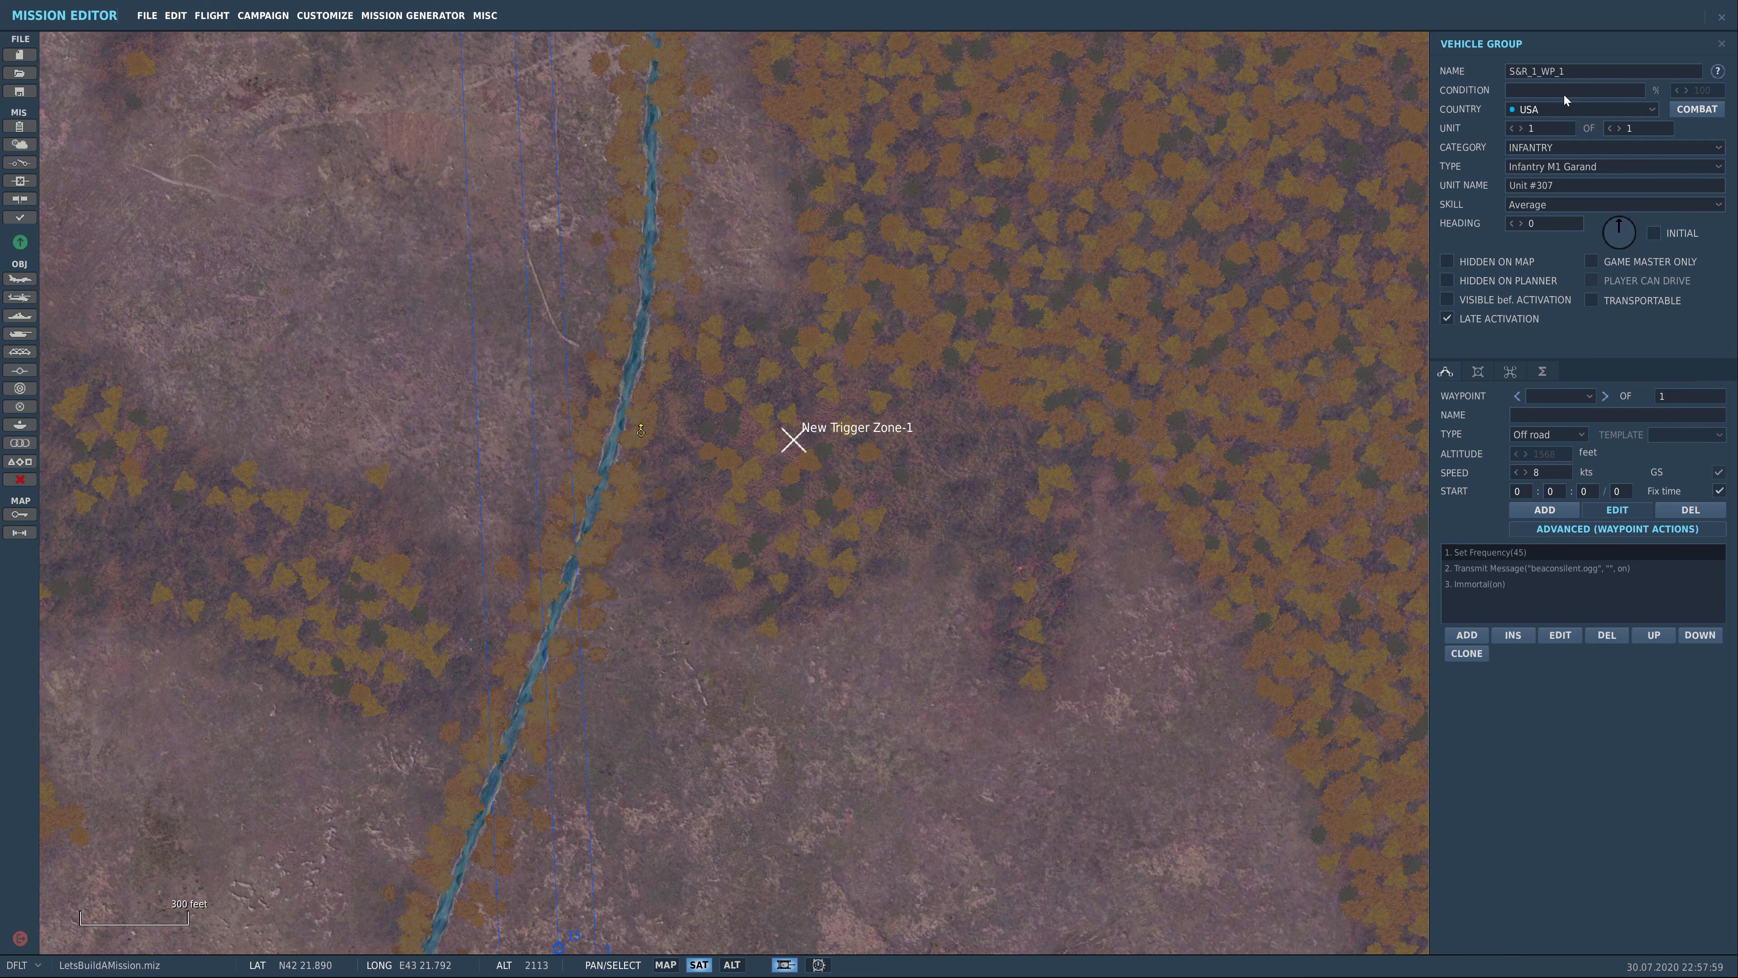
pyautogui.click(792, 443)
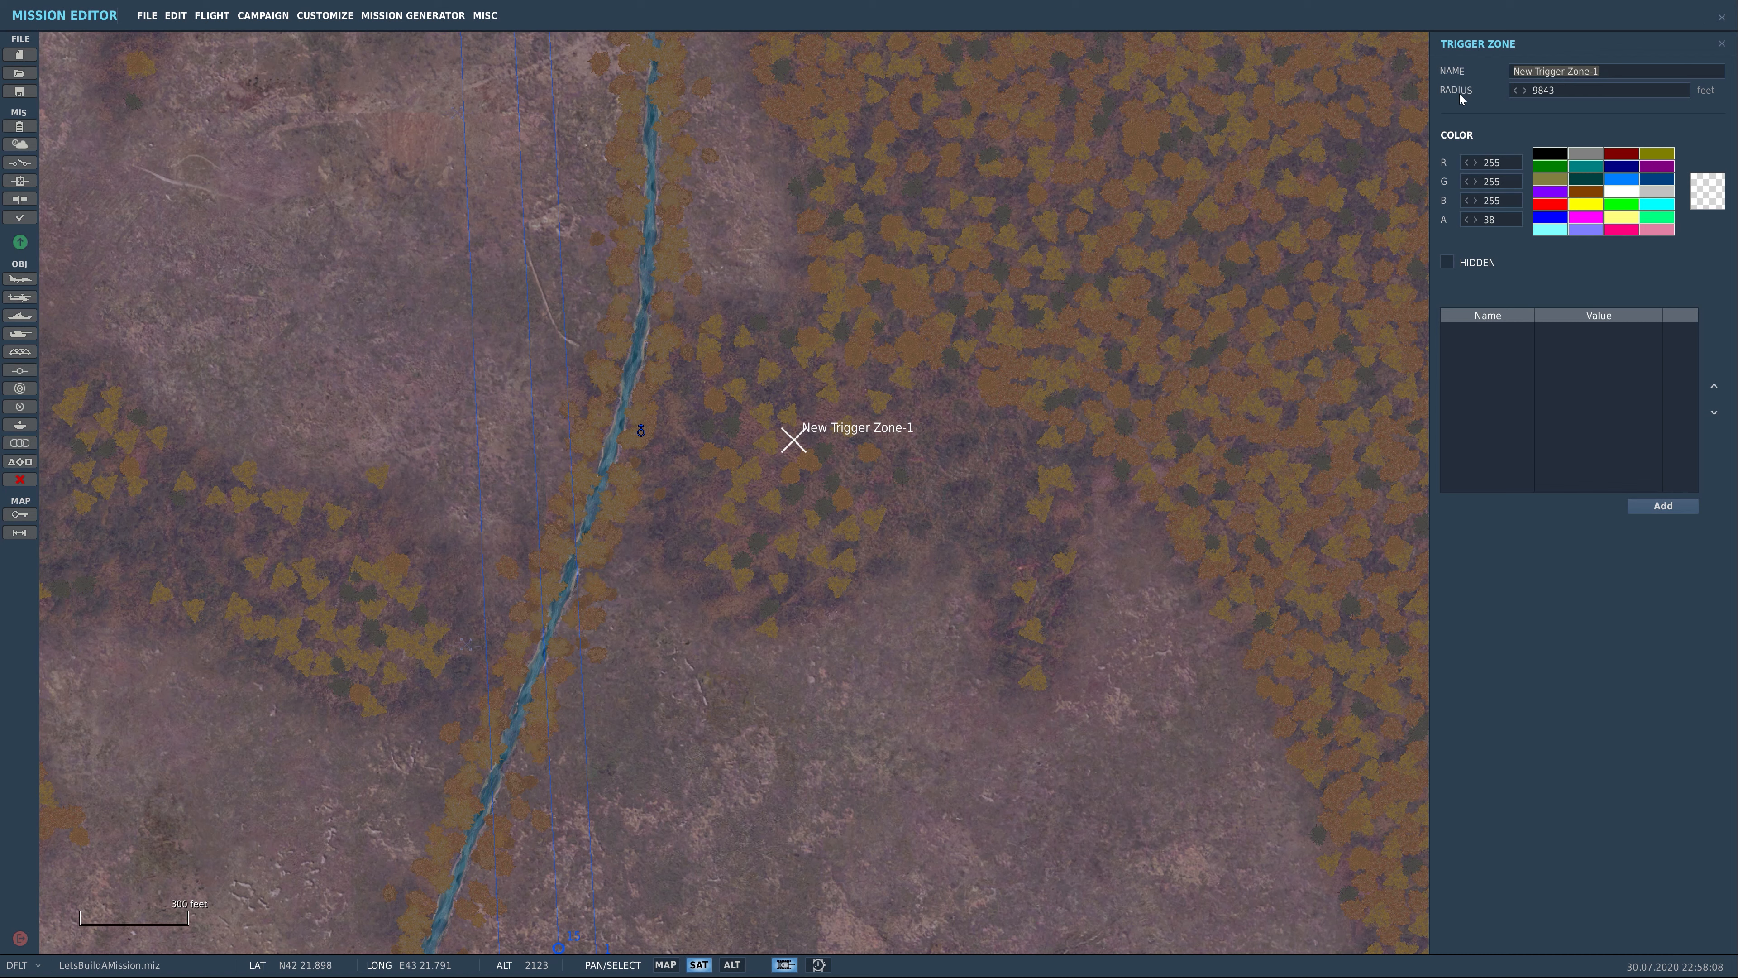
pyautogui.write('SR_WP_1')
pyautogui.press('Return')
# Reposition the SR_WP_1 zone over the first beacon and try radii of 2000 and 3000 feet
pyautogui.scroll(-8, 963, 478)
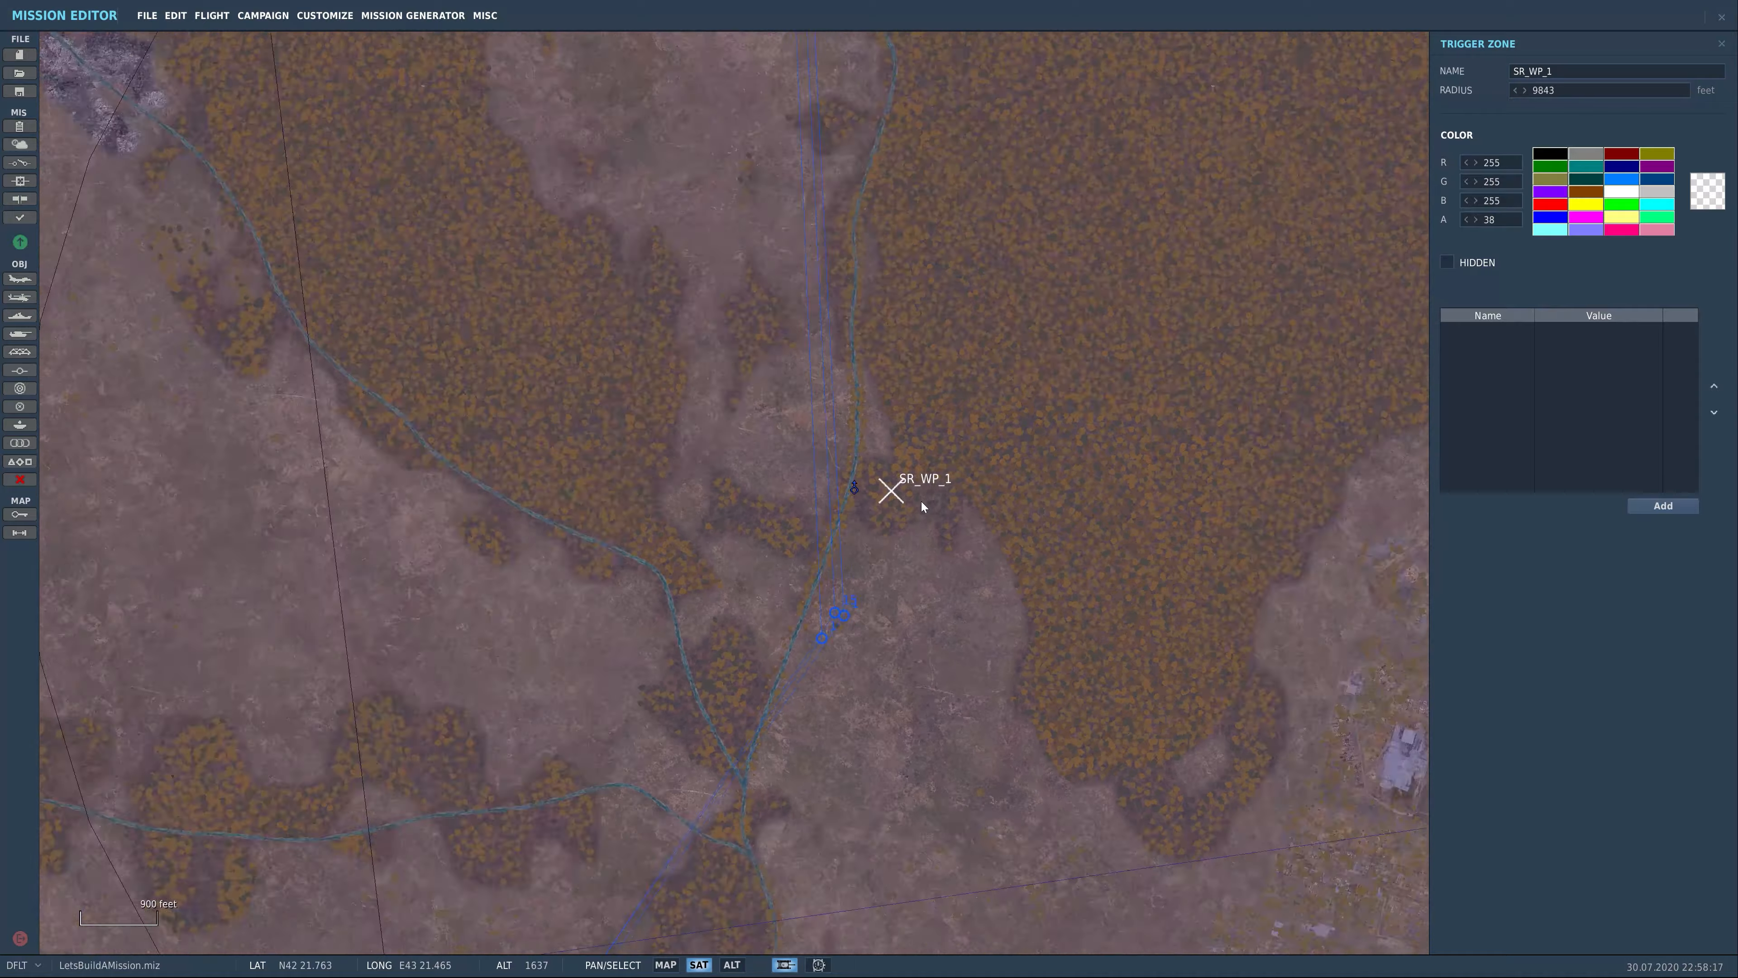
pyautogui.scroll(-1, 919, 501)
pyautogui.click(910, 501)
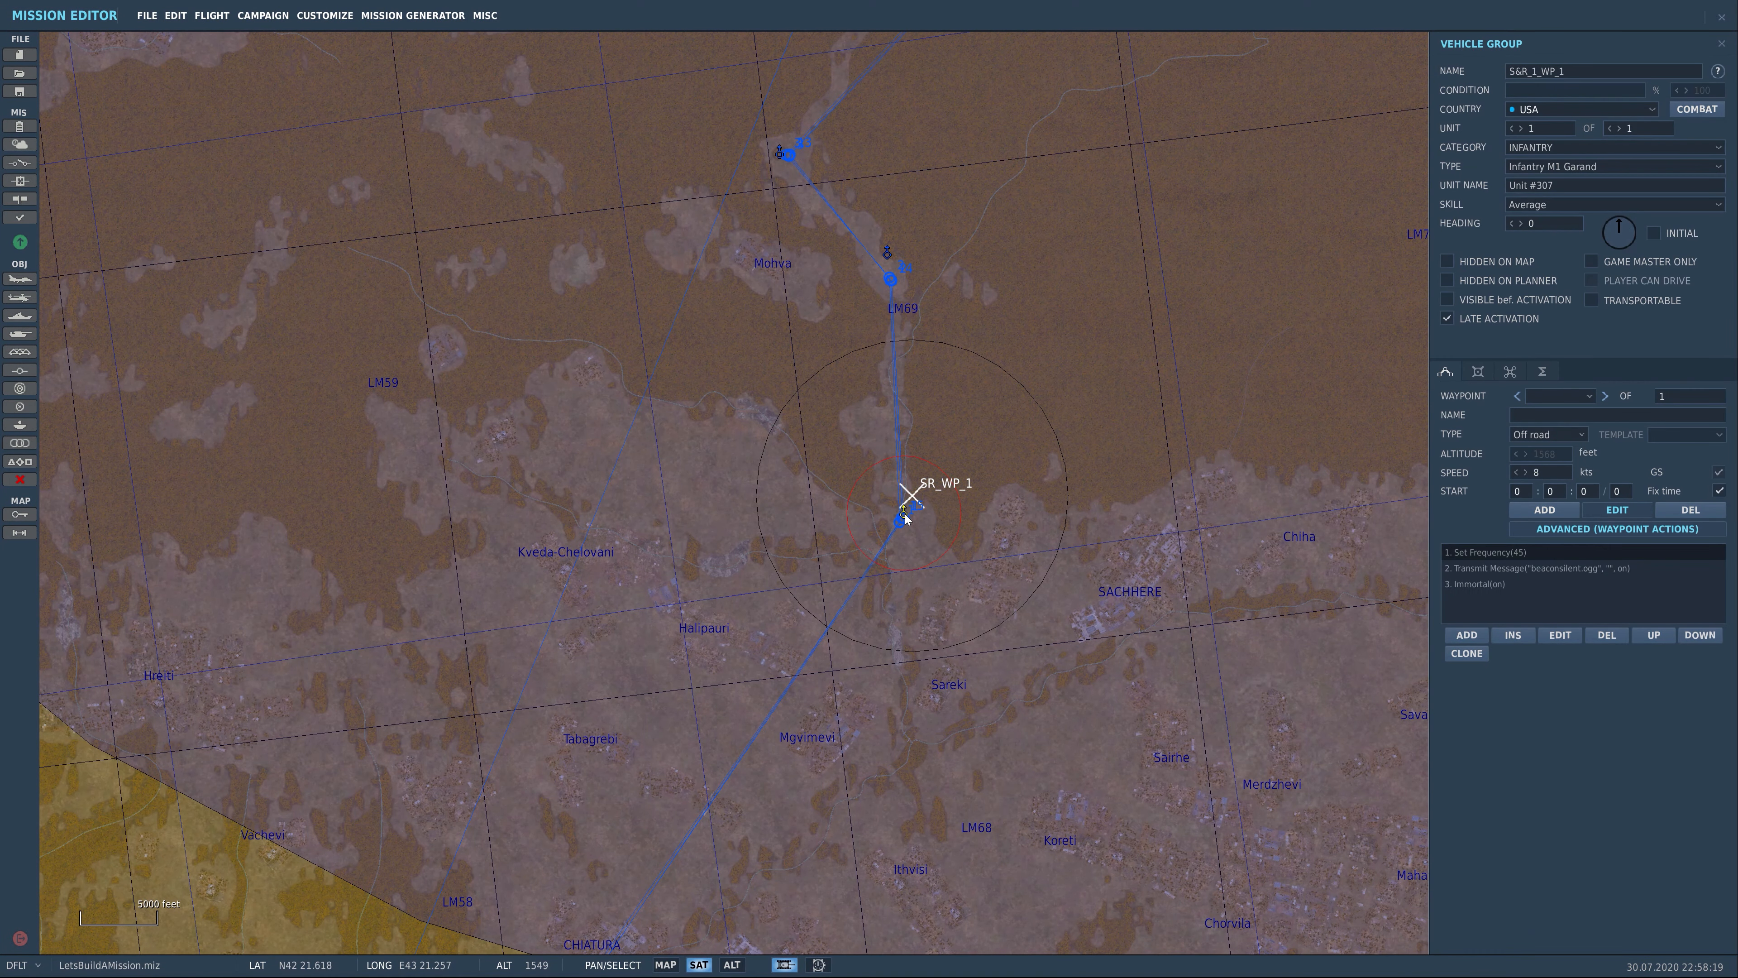
pyautogui.scroll(2, 911, 504)
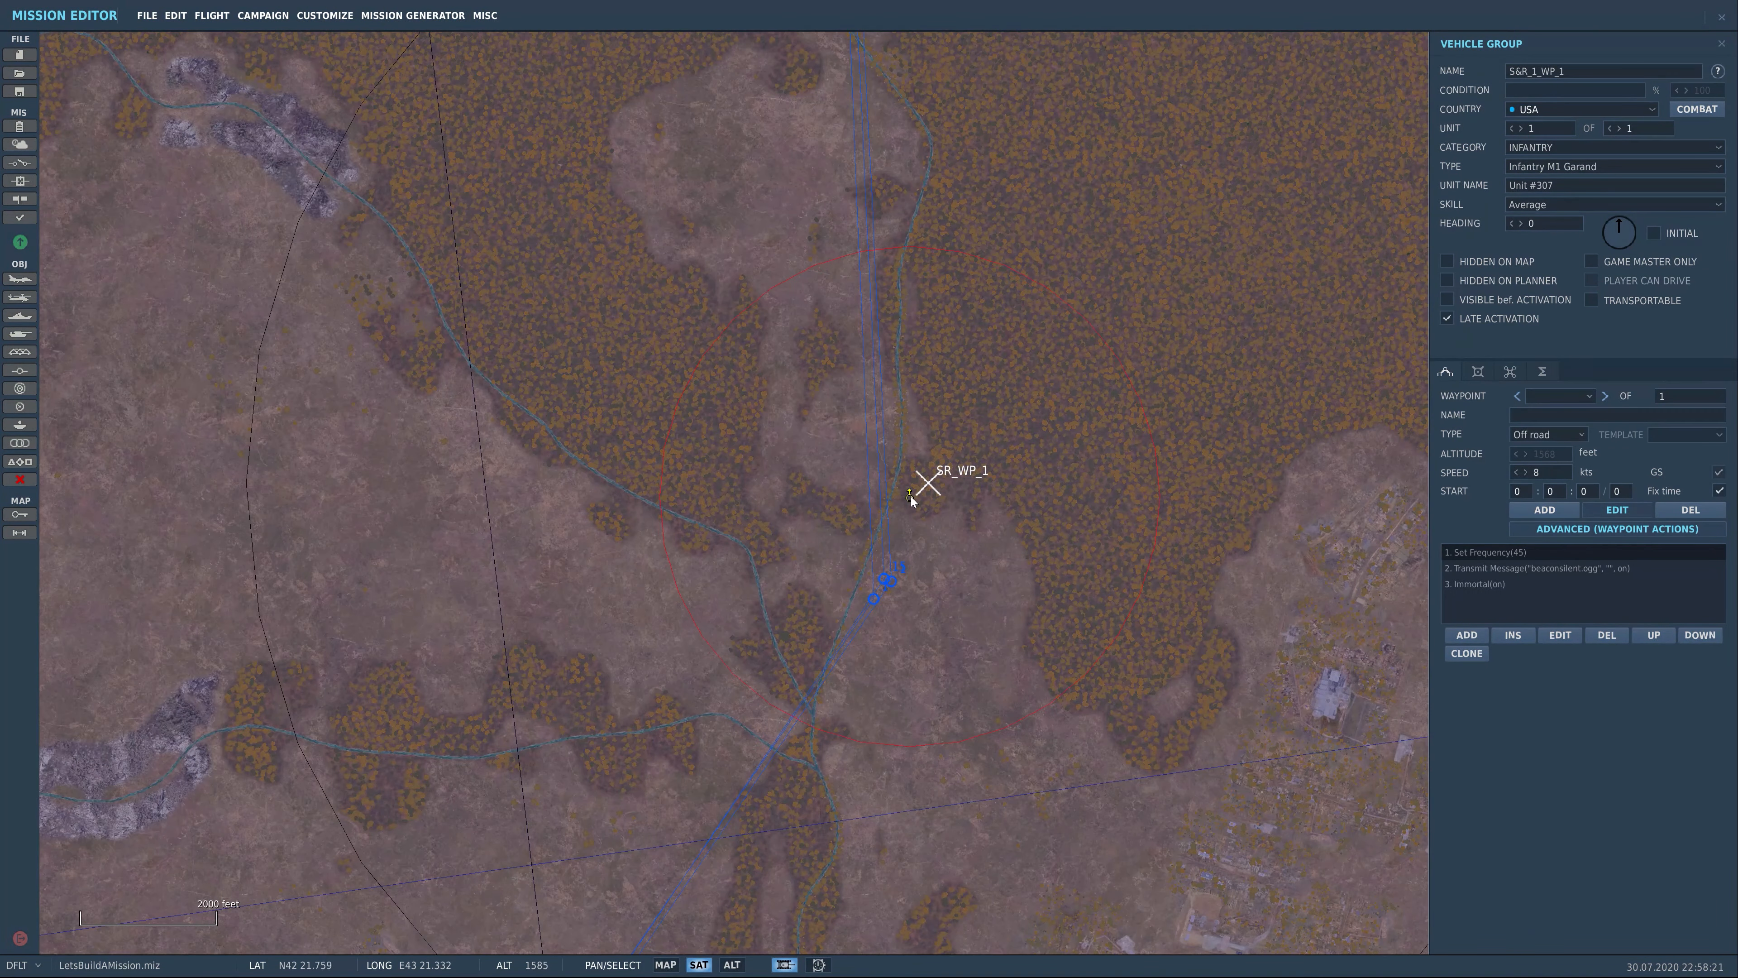
pyautogui.moveTo(929, 488)
pyautogui.mouseDown()
pyautogui.moveTo(960, 298)
pyautogui.moveTo(899, 473)
pyautogui.moveTo(896, 446)
pyautogui.moveTo(932, 265)
pyautogui.moveTo(900, 427)
pyautogui.mouseUp()
pyautogui.scroll(-2, 896, 447)
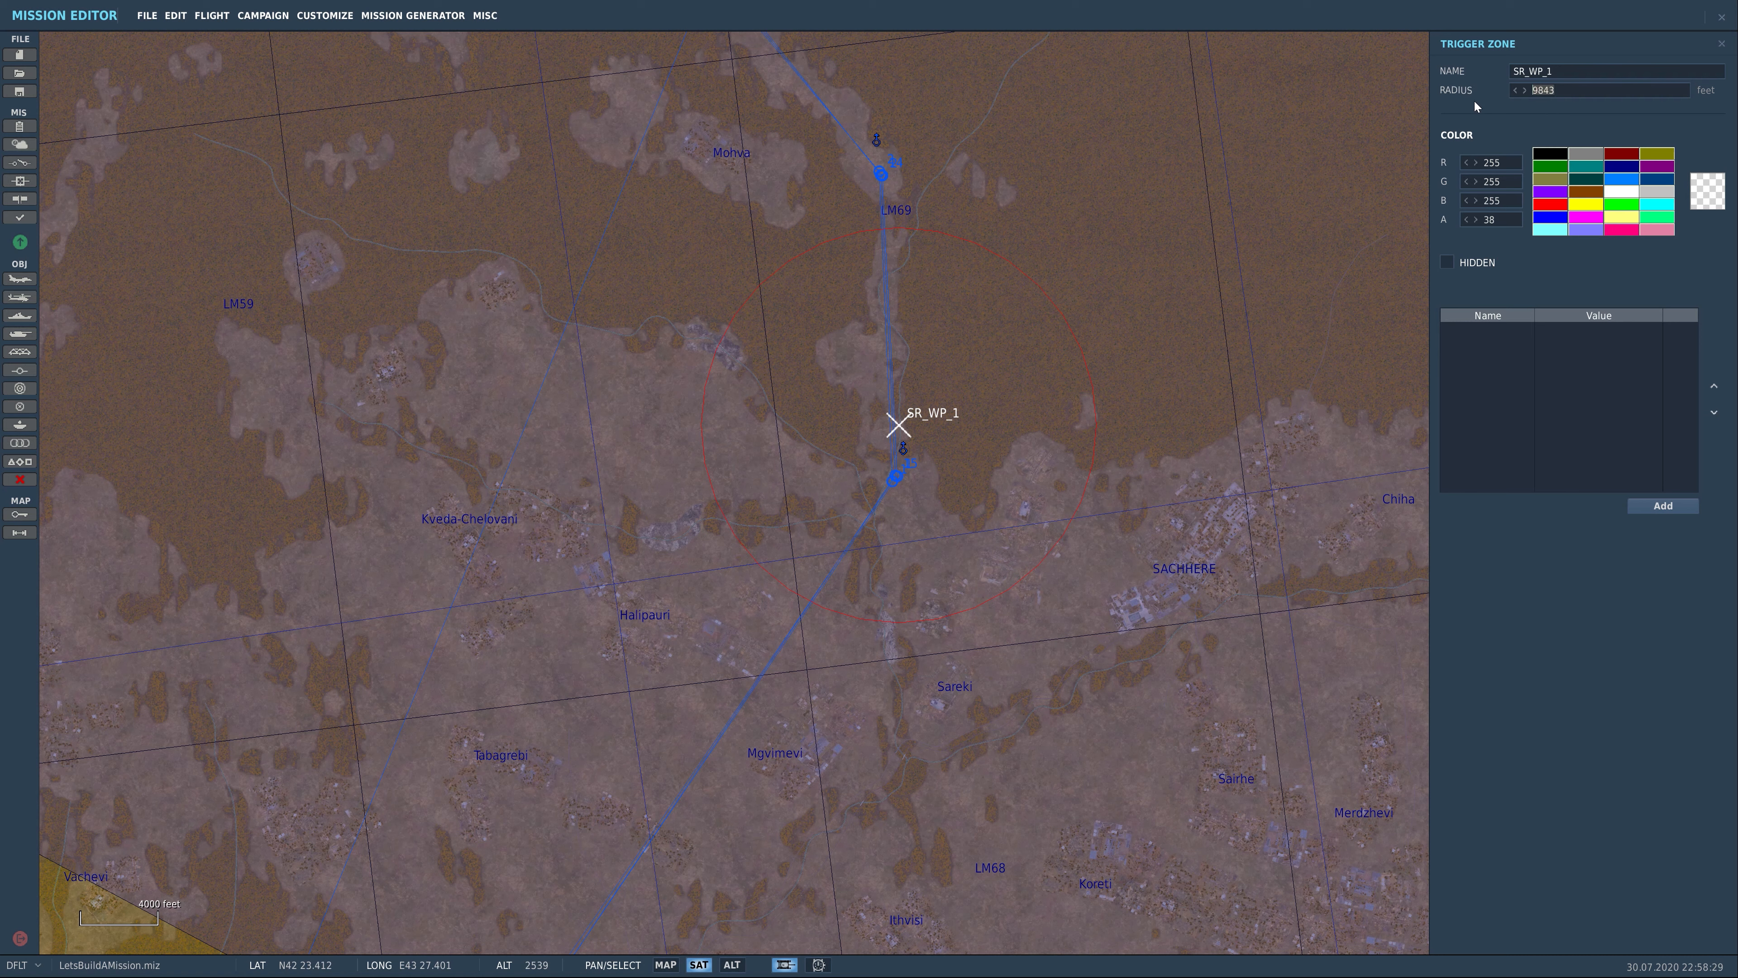
pyautogui.write('2000')
pyautogui.moveTo(905, 428); pyautogui.dragTo(898, 439)
pyautogui.write('3000')
pyautogui.moveTo(900, 443); pyautogui.dragTo(903, 441)
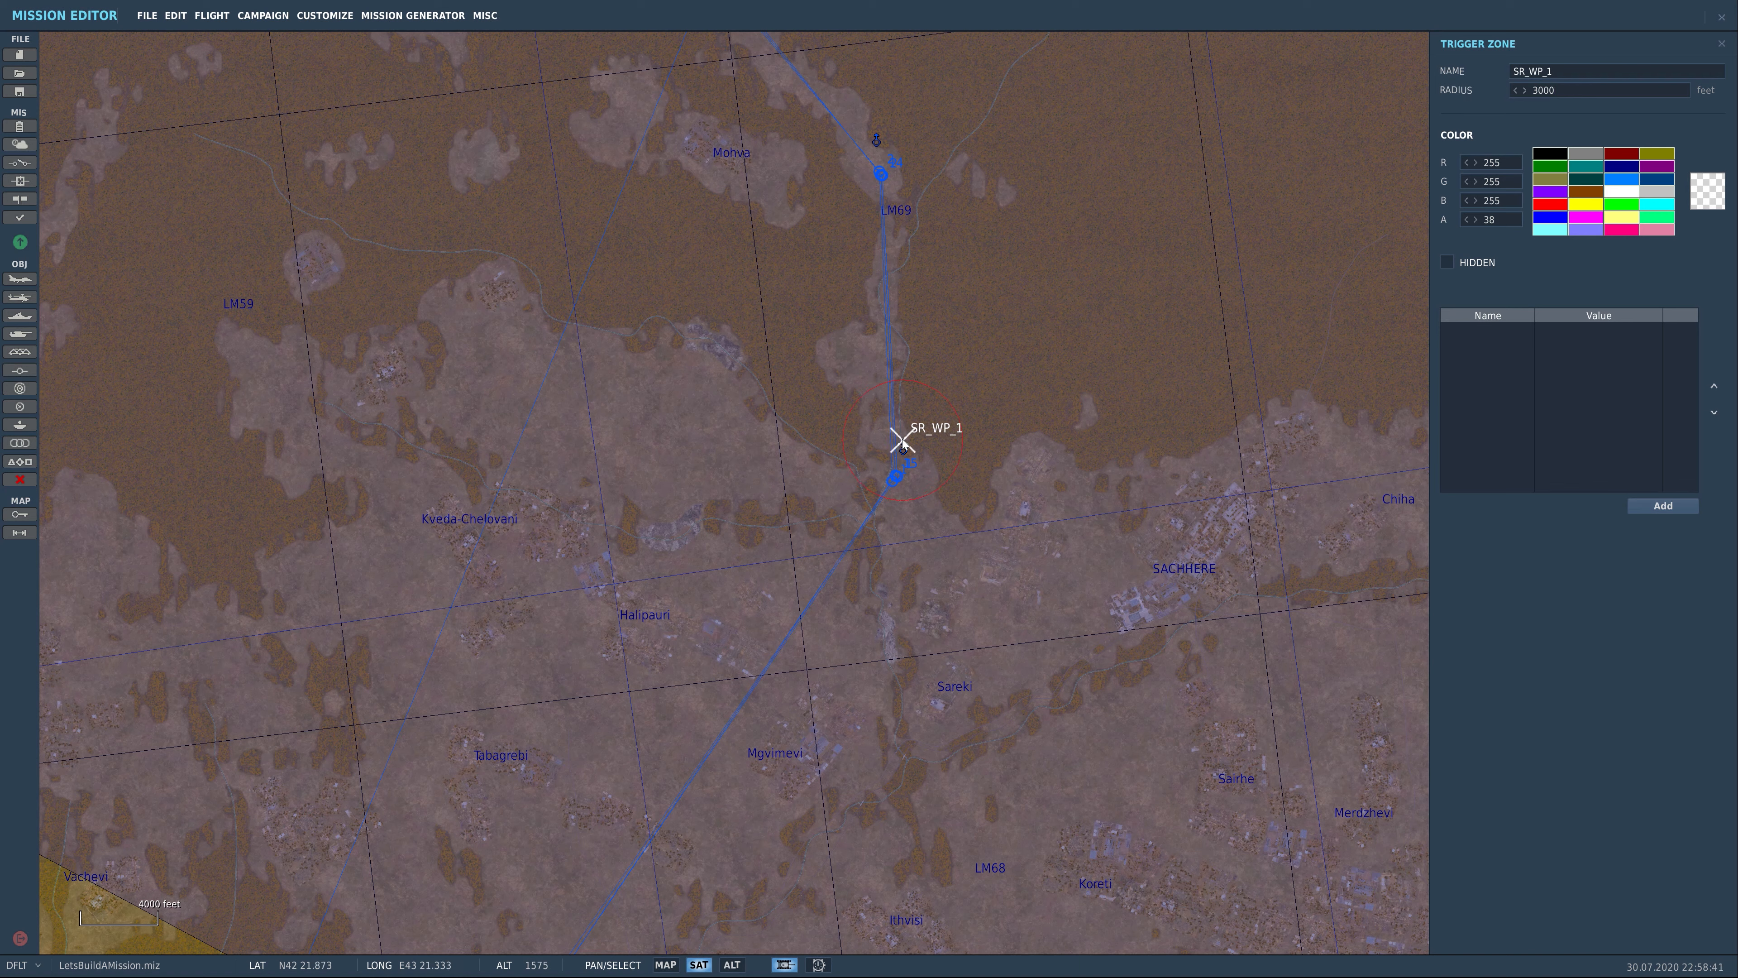
# Color the SR_WP_1 zone red and set its radius to 5000 feet
pyautogui.click(1567, 205)
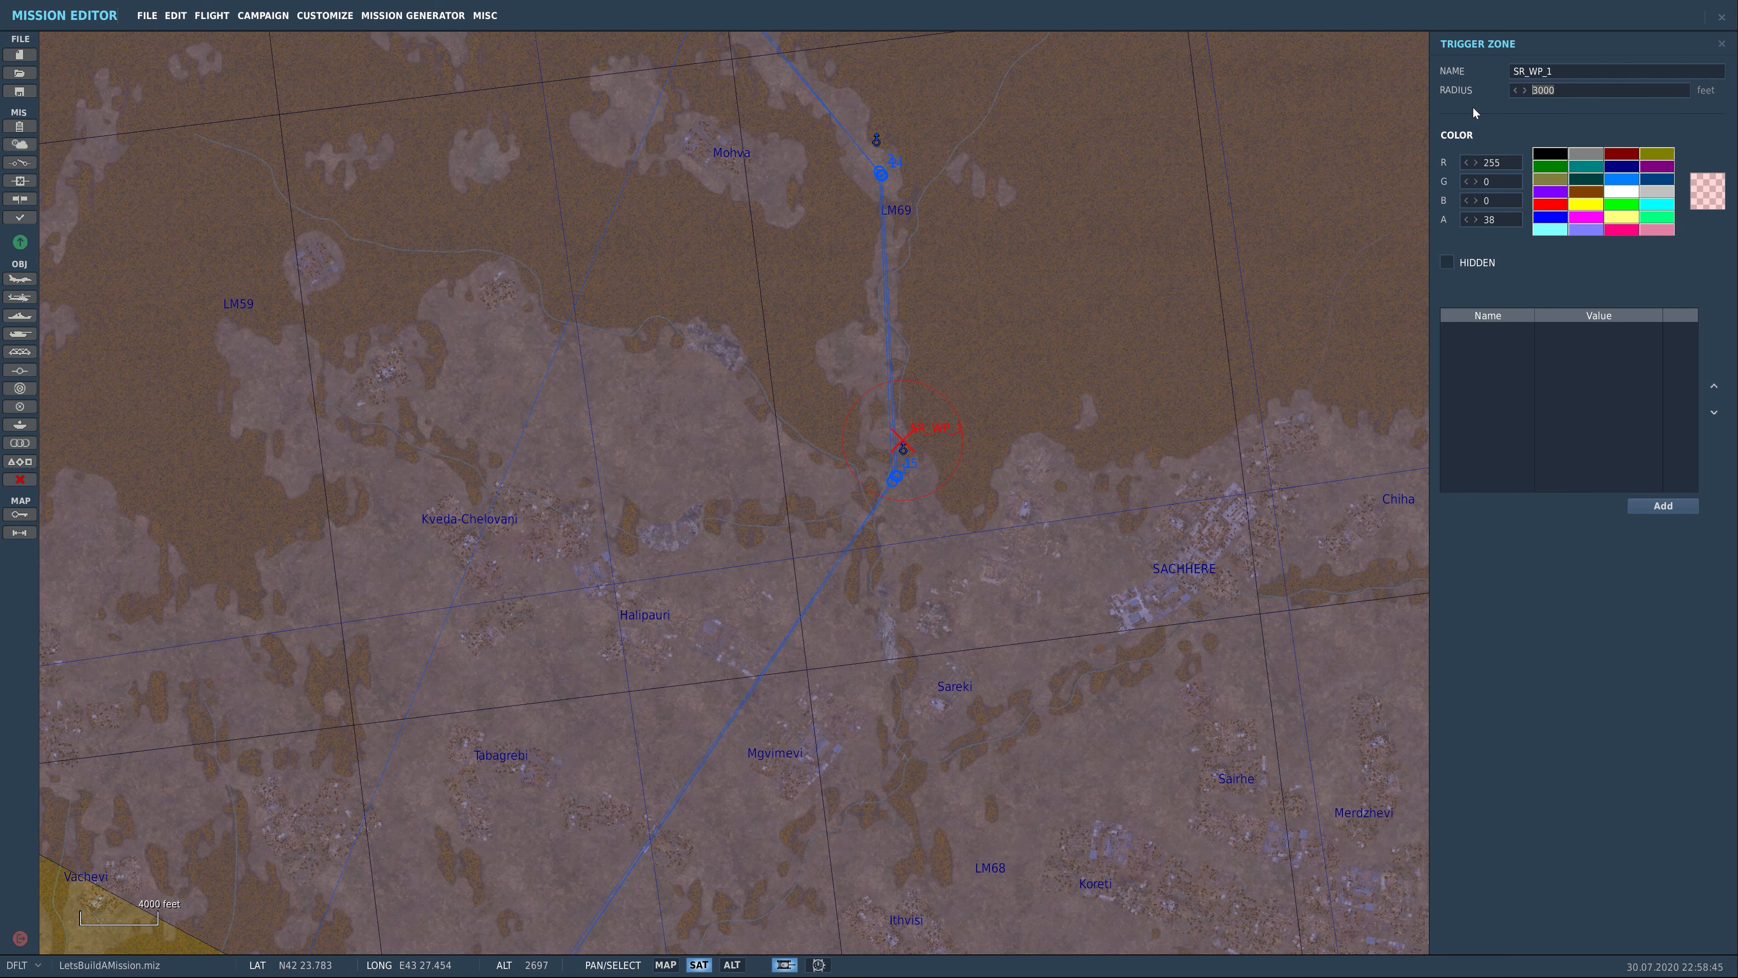
pyautogui.write('5000')
pyautogui.moveTo(943, 307); pyautogui.dragTo(953, 339)
pyautogui.moveTo(941, 446); pyautogui.dragTo(919, 496)
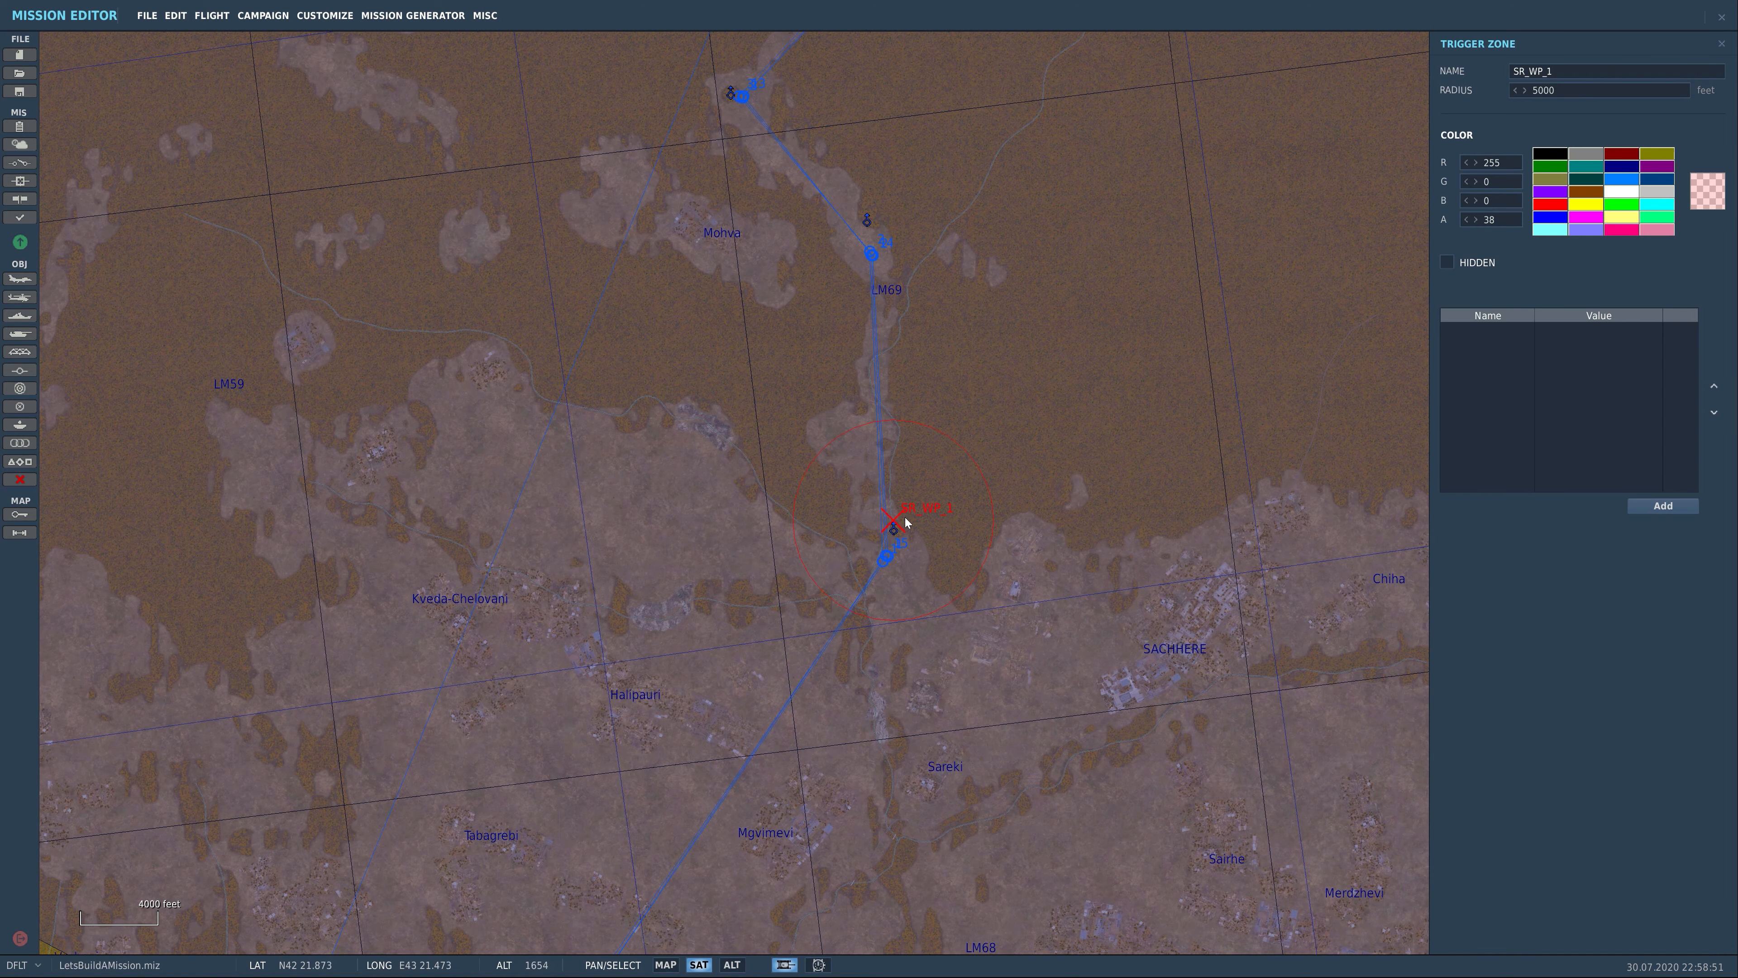
# Paste a copy of the red trigger zone over the second beacon and name it SR_WP_2
pyautogui.moveTo(948, 394); pyautogui.dragTo(926, 519)
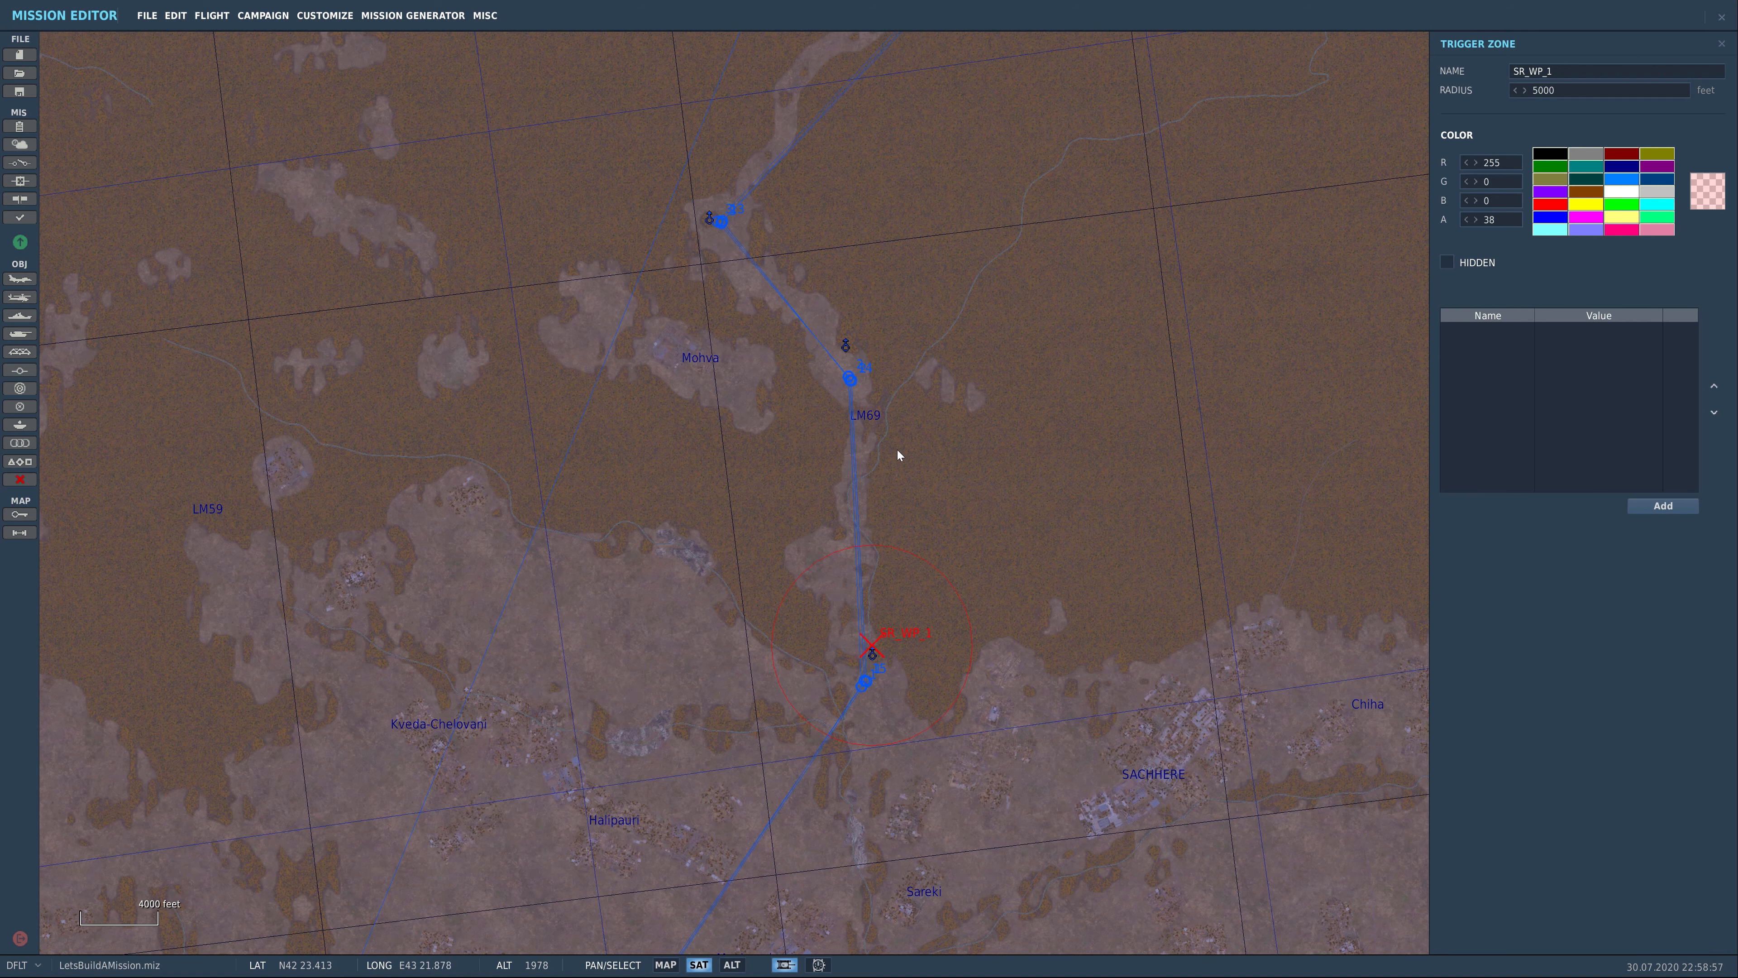
pyautogui.moveTo(897, 450); pyautogui.dragTo(907, 520)
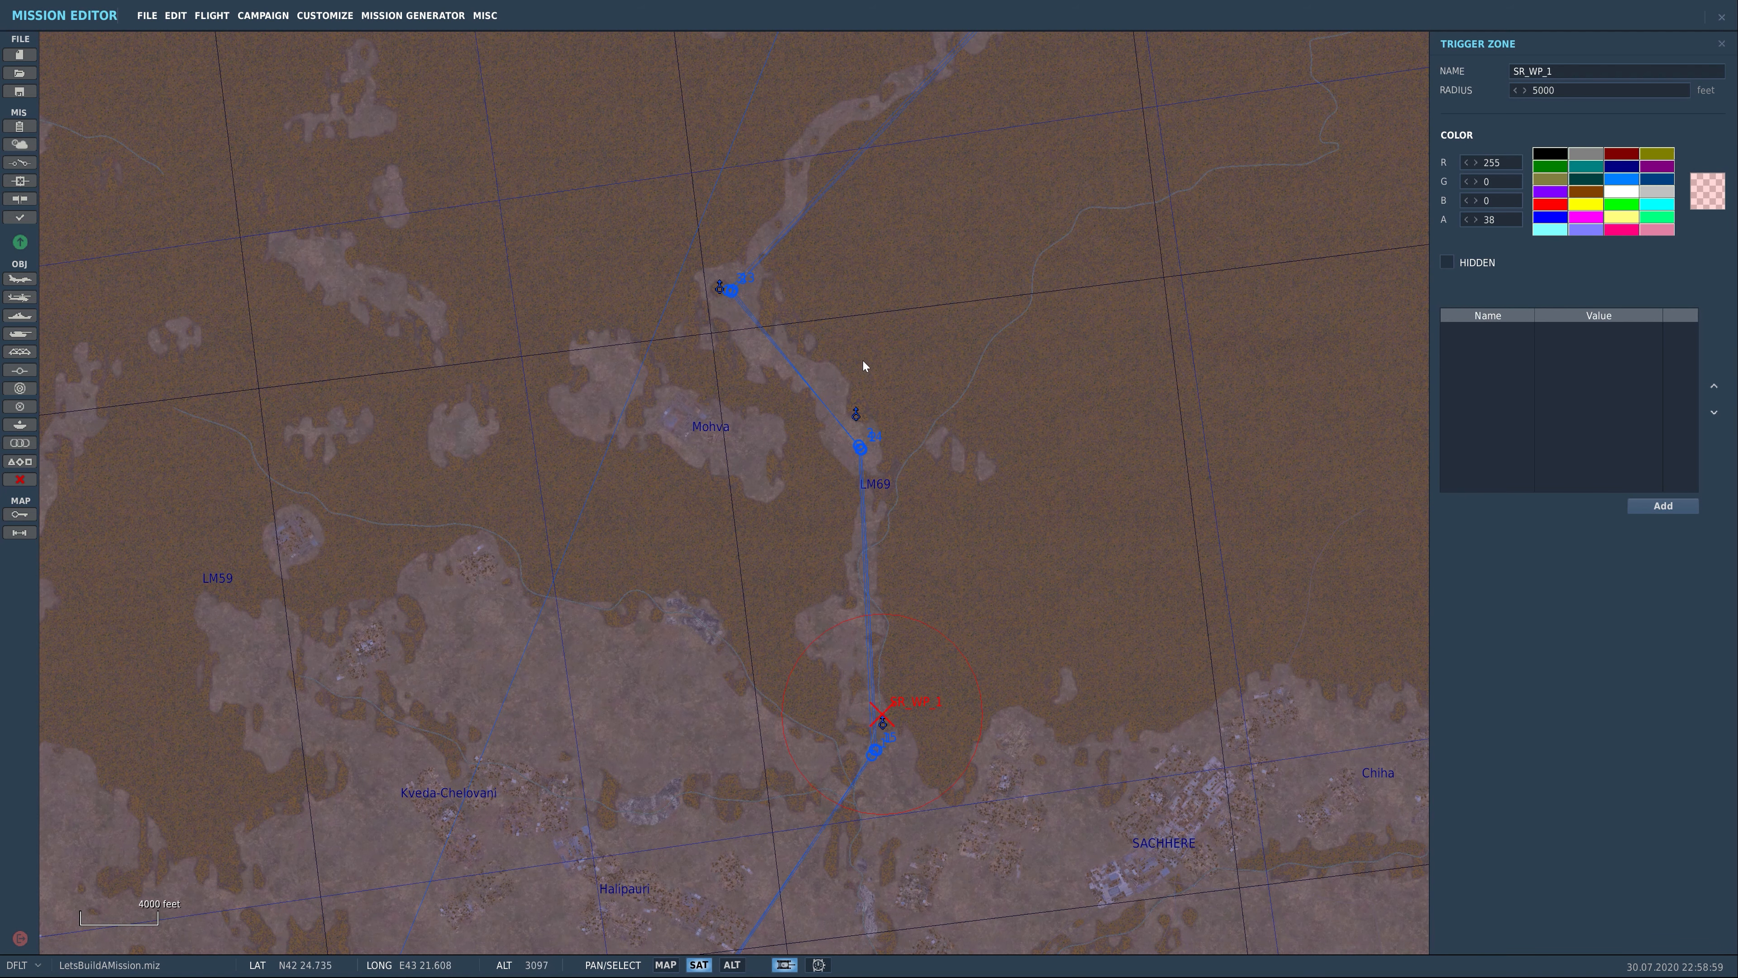
pyautogui.moveTo(854, 388); pyautogui.dragTo(859, 422)
pyautogui.moveTo(1578, 78); pyautogui.dragTo(1549, 78)
pyautogui.write('2')
# Paste a zone copy at the third beacon, move it off to the northwest and name it SR_WP_3
pyautogui.click(721, 286)
pyautogui.click(720, 284)
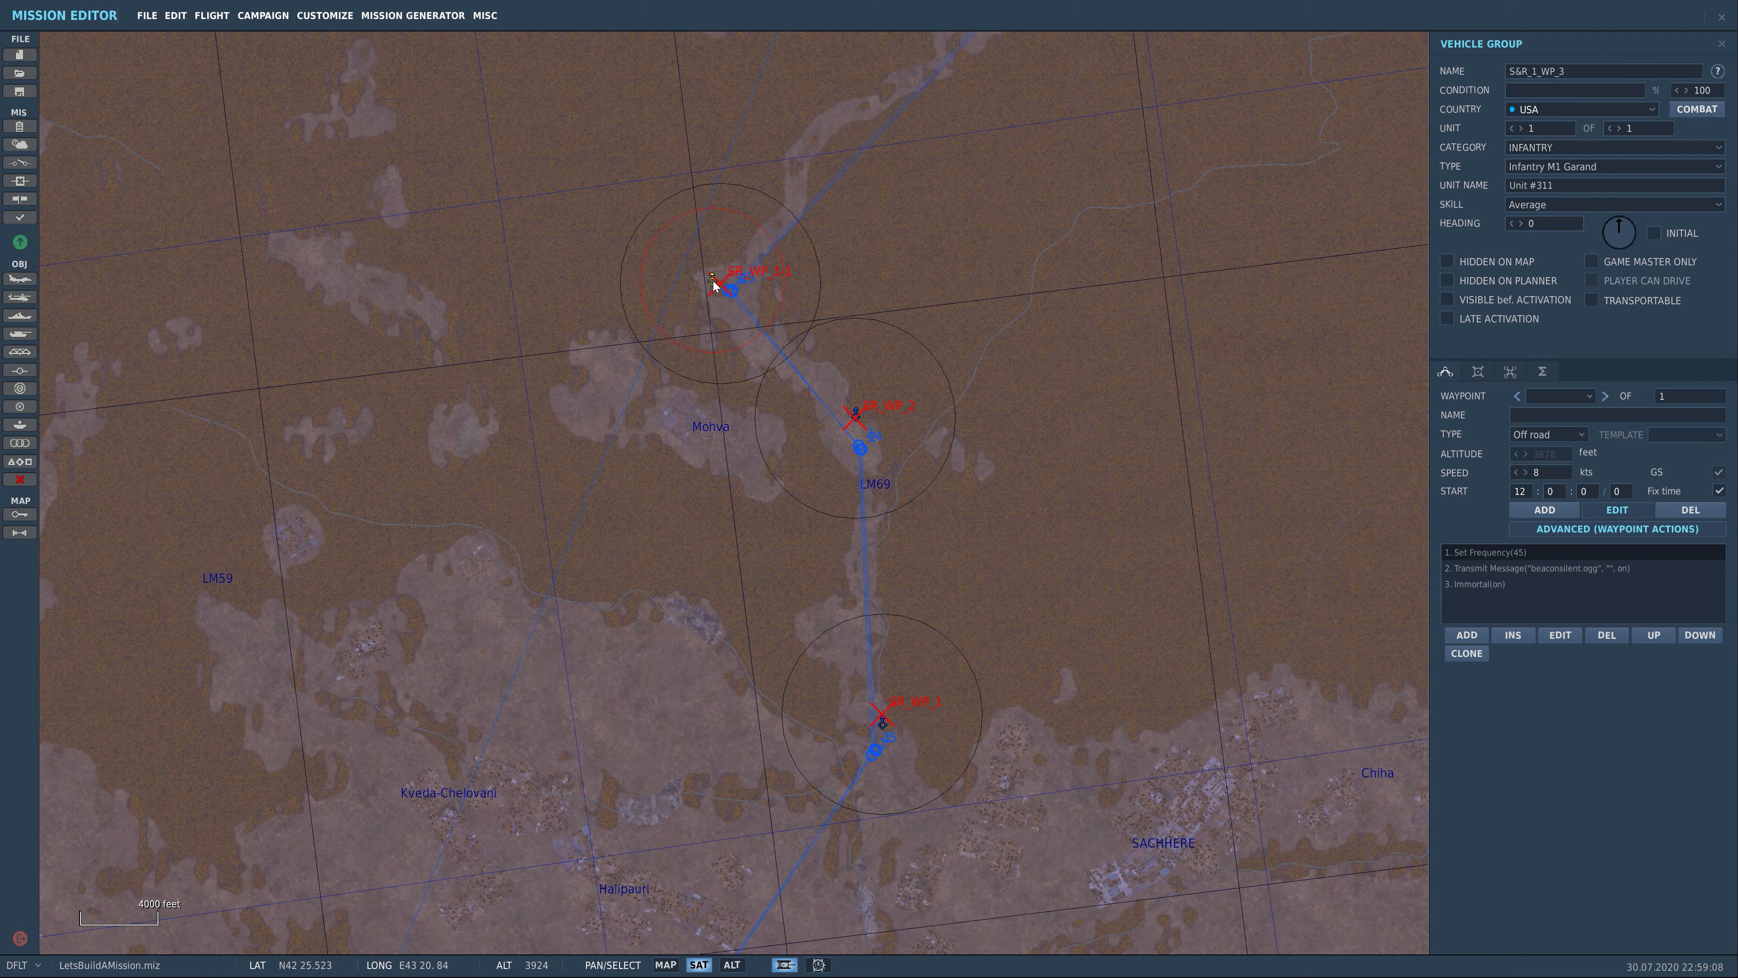
pyautogui.scroll(3, 712, 279)
pyautogui.moveTo(687, 250); pyautogui.dragTo(810, 418)
pyautogui.moveTo(849, 453); pyautogui.dragTo(784, 321)
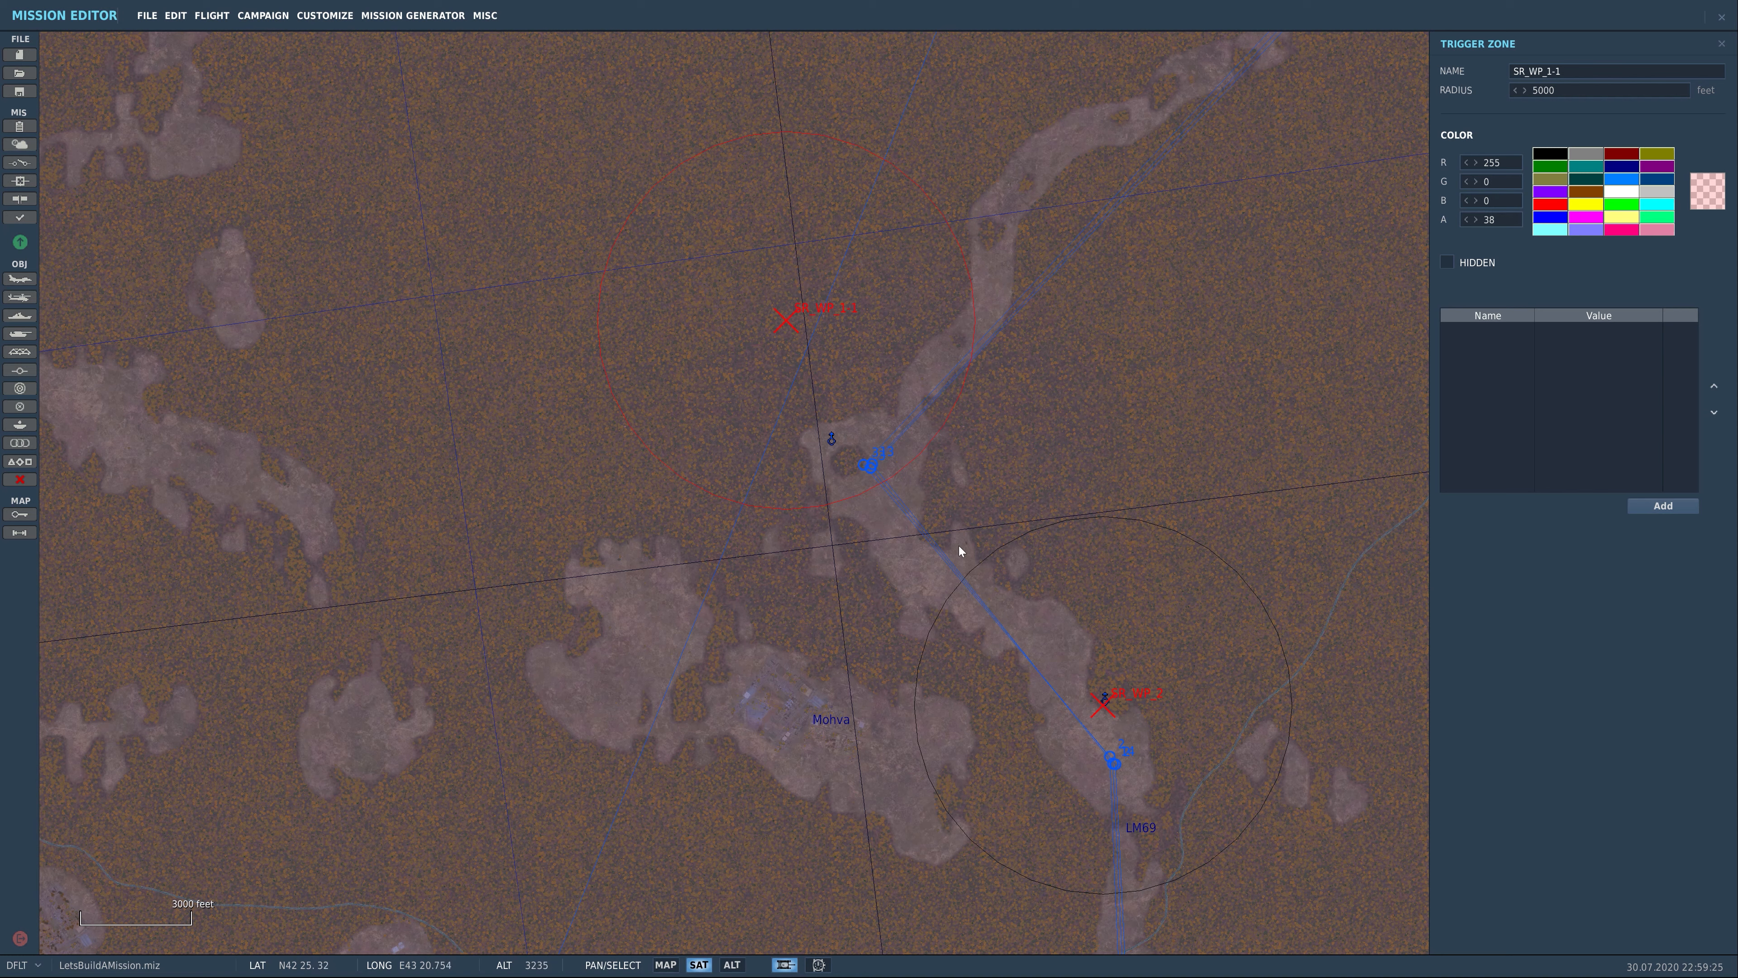
pyautogui.moveTo(786, 321)
pyautogui.mouseDown()
pyautogui.moveTo(902, 428)
pyautogui.moveTo(767, 321)
pyautogui.mouseUp()
pyautogui.moveTo(1585, 70); pyautogui.dragTo(1550, 77)
pyautogui.write('3')
# Check the S&R_1_WP_3 beacon's settings and enable late activation on the S&R_1_WP_2 beacon
pyautogui.click(836, 443)
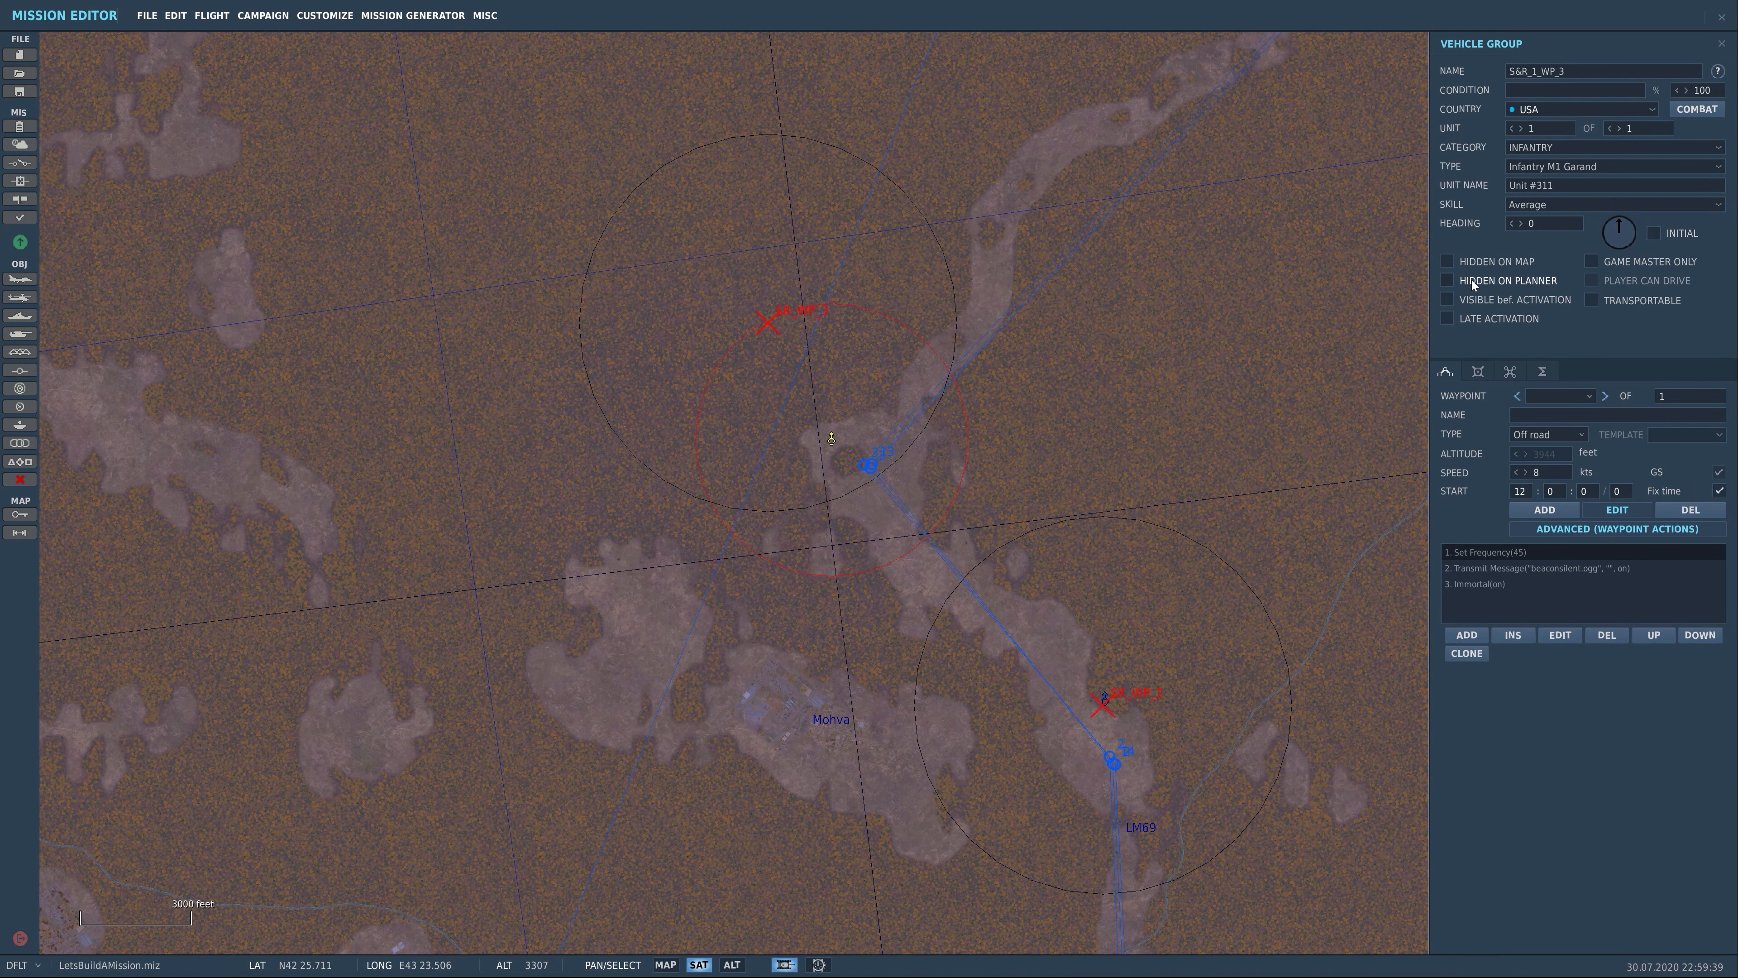
pyautogui.click(1106, 701)
pyautogui.click(1446, 318)
# Paste a zone copy northeast of the fourth beacon and name it SR_WP_4
pyautogui.moveTo(1222, 147); pyautogui.dragTo(847, 604)
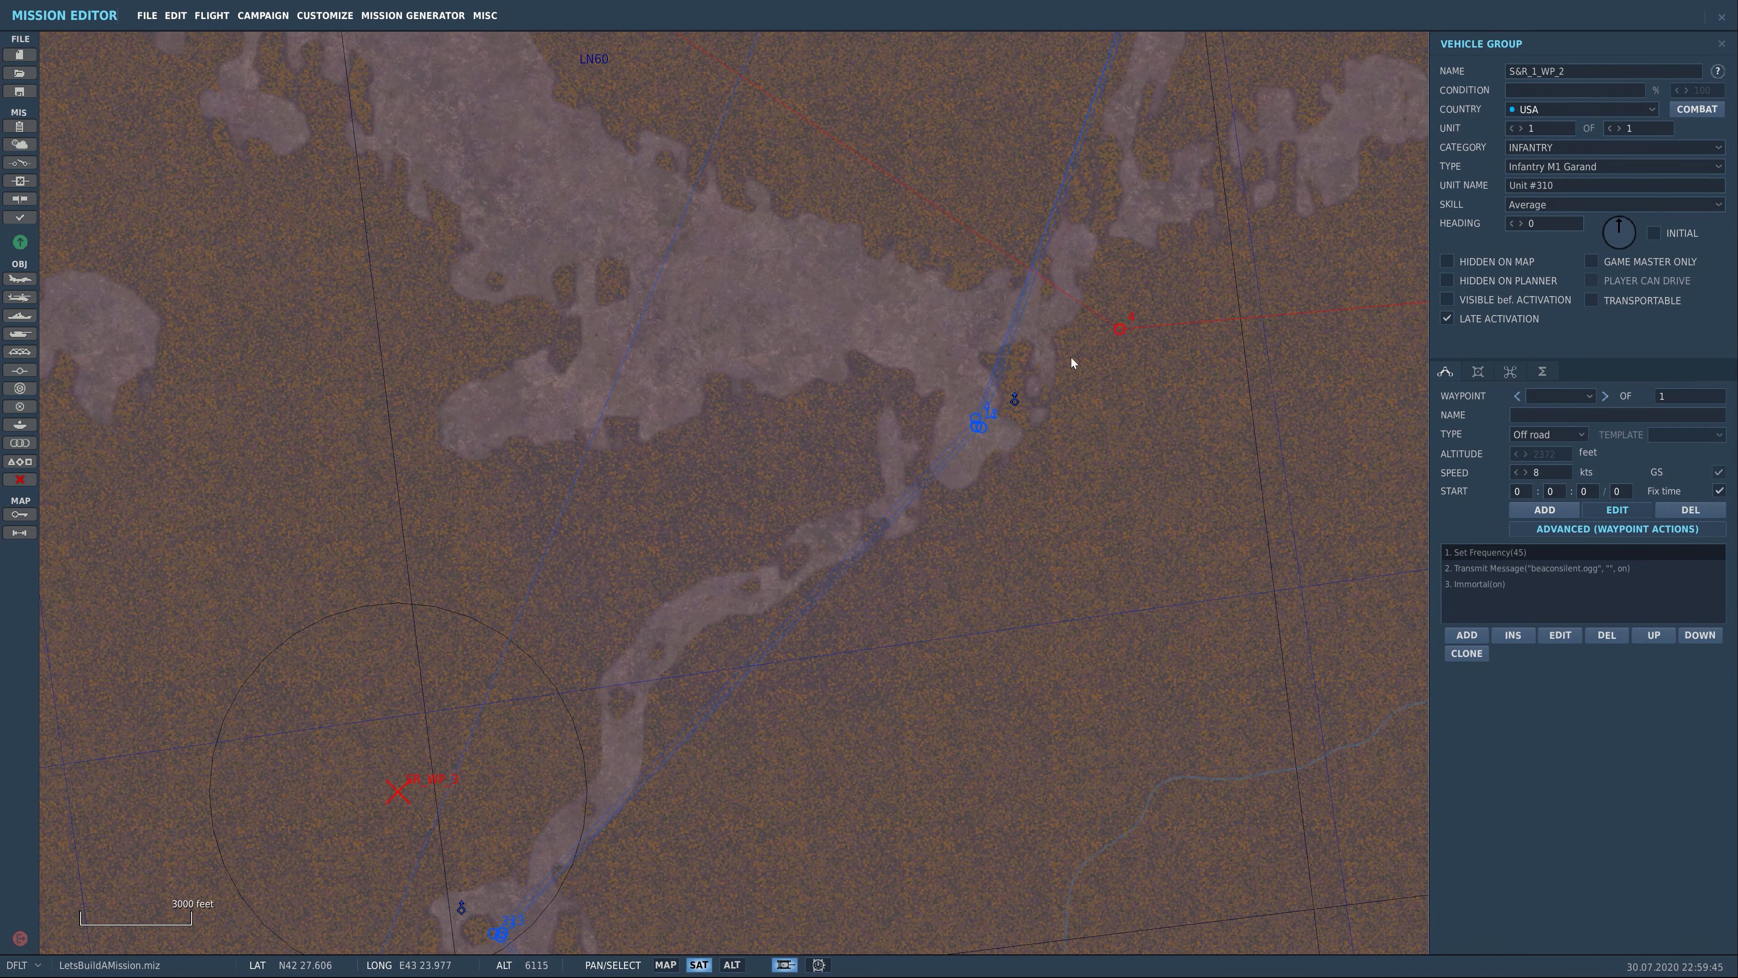
pyautogui.moveTo(1092, 376); pyautogui.dragTo(1101, 304)
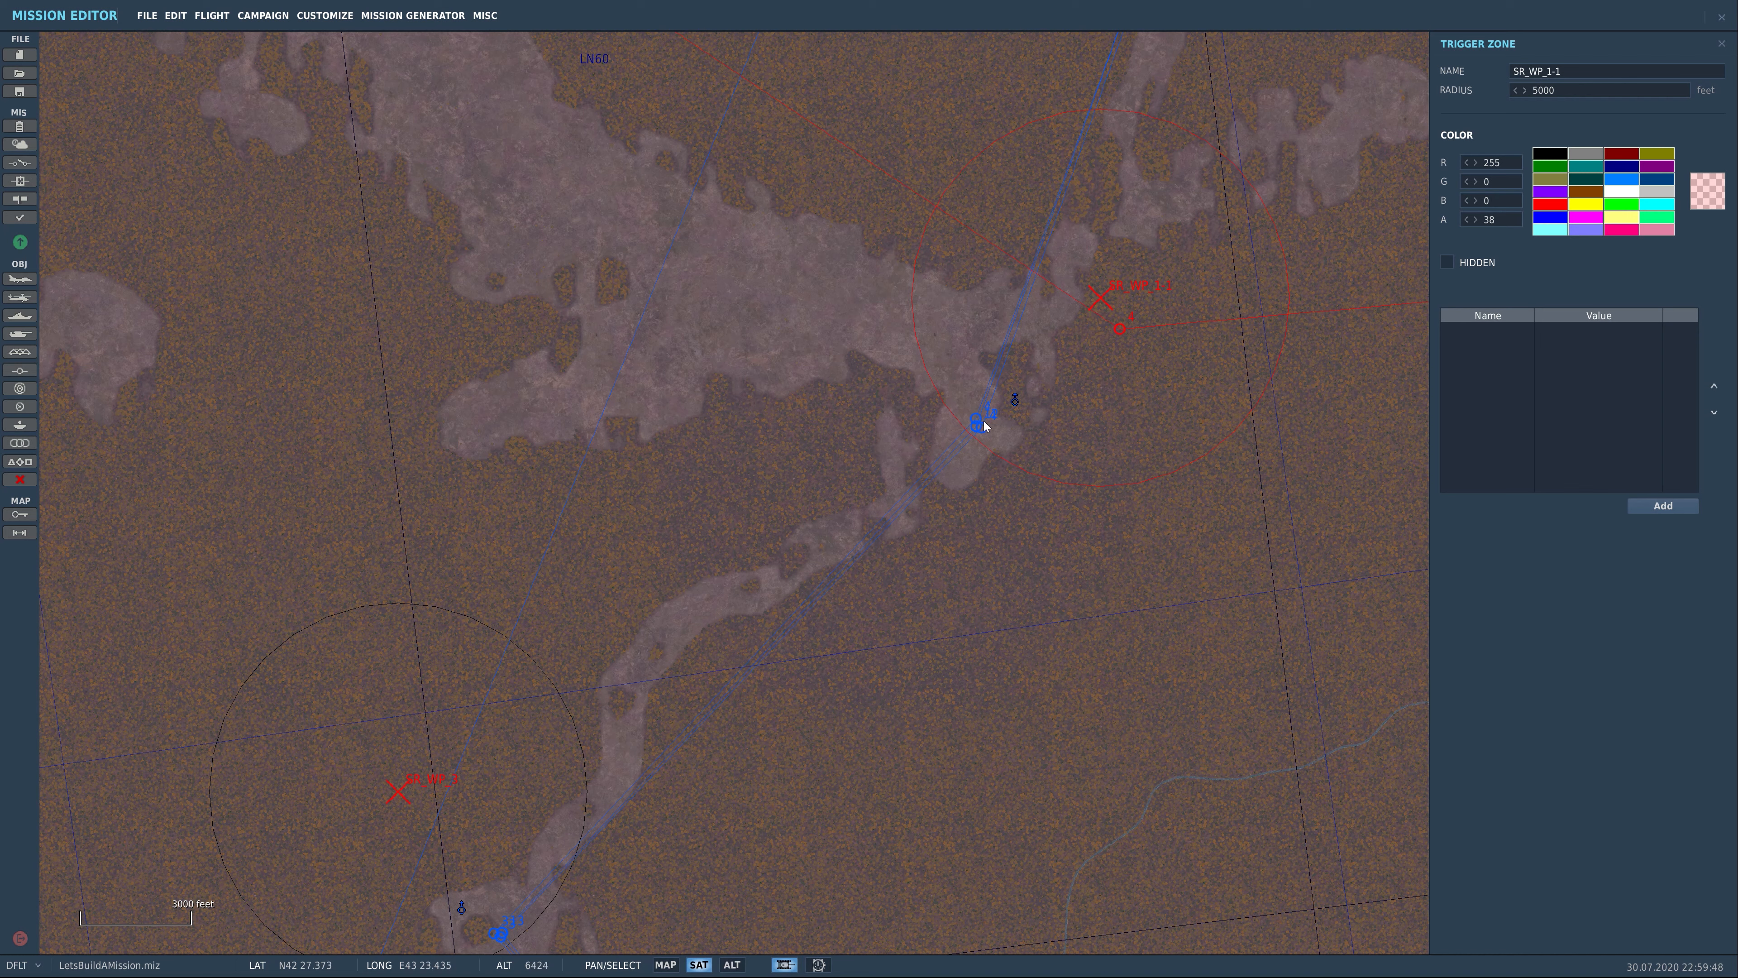
pyautogui.moveTo(1574, 71); pyautogui.dragTo(1545, 72)
pyautogui.write('4')
# Enable late activation on the S&R_1_WP_4 beacon
pyautogui.click(1016, 401)
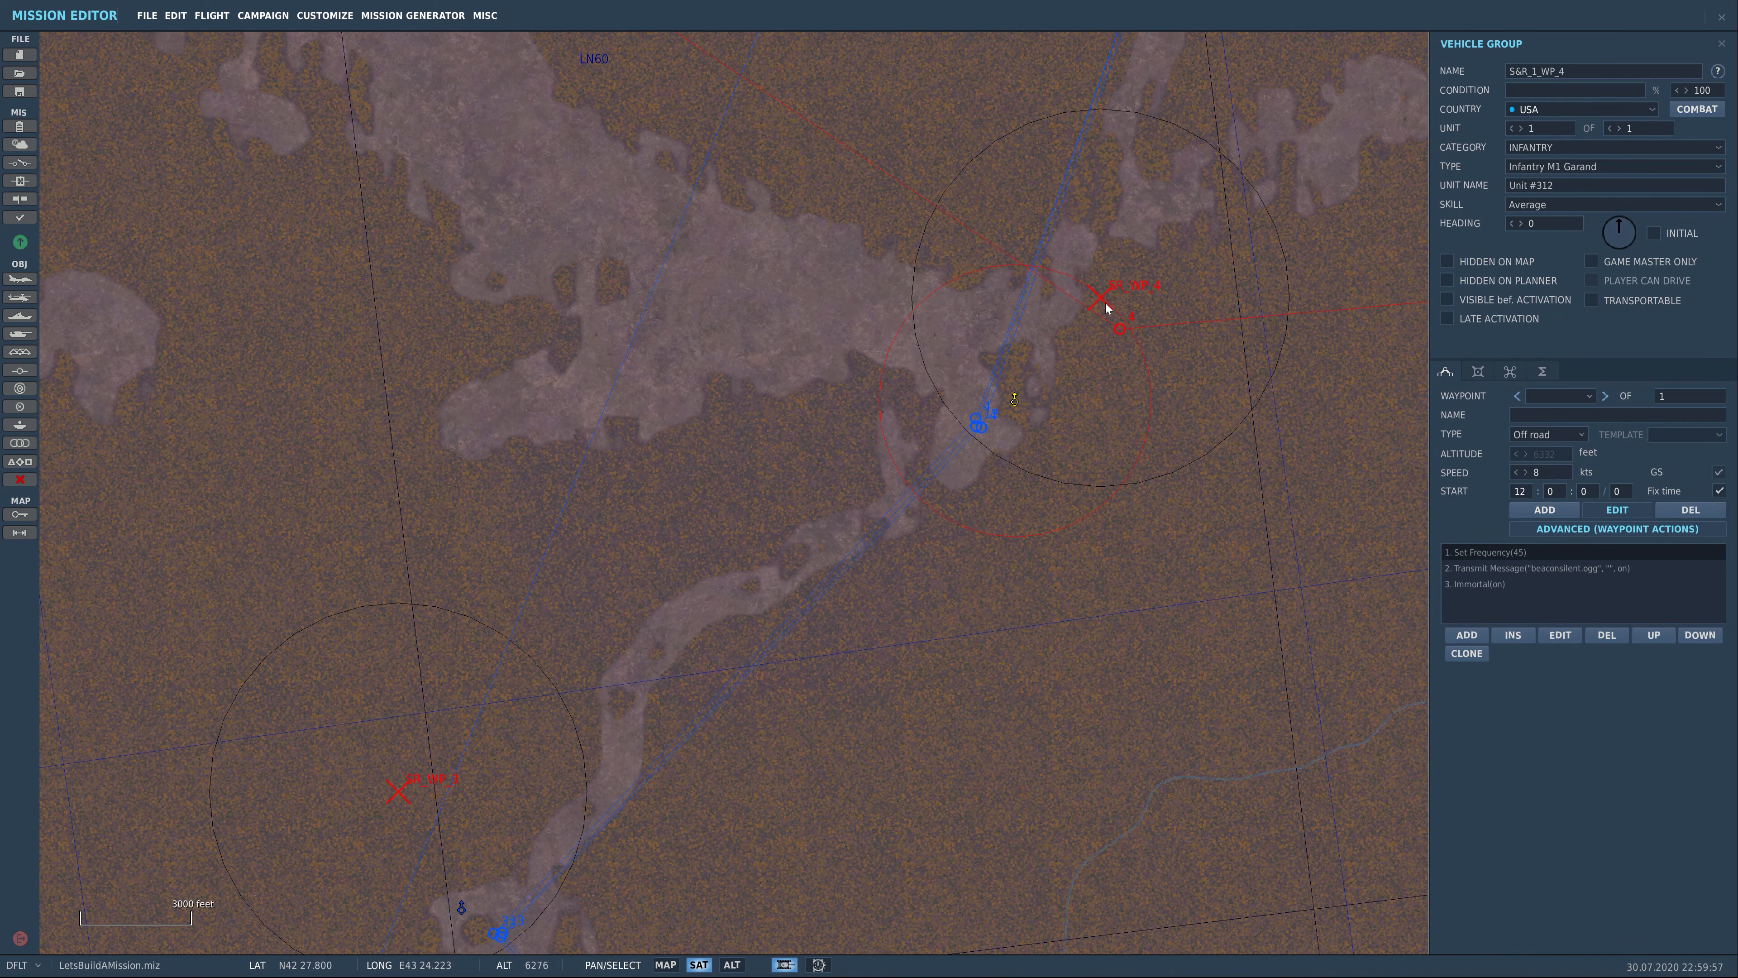
pyautogui.moveTo(1162, 185)
pyautogui.mouseDown(button='right')
pyautogui.moveTo(1036, 451)
pyautogui.moveTo(1018, 448)
pyautogui.mouseUp(button='right')
pyautogui.click(1447, 318)
# Paste a zone copy north of the fifth beacon, name it SR_WP_5, and enable late activation on the S&R_1_WP_5 beacon
pyautogui.moveTo(1200, 222); pyautogui.dragTo(1148, 648, button='right')
pyautogui.moveTo(1032, 402)
pyautogui.mouseDown()
pyautogui.moveTo(923, 373)
pyautogui.moveTo(1074, 380)
pyautogui.moveTo(1039, 379)
pyautogui.moveTo(1035, 408)
pyautogui.mouseUp()
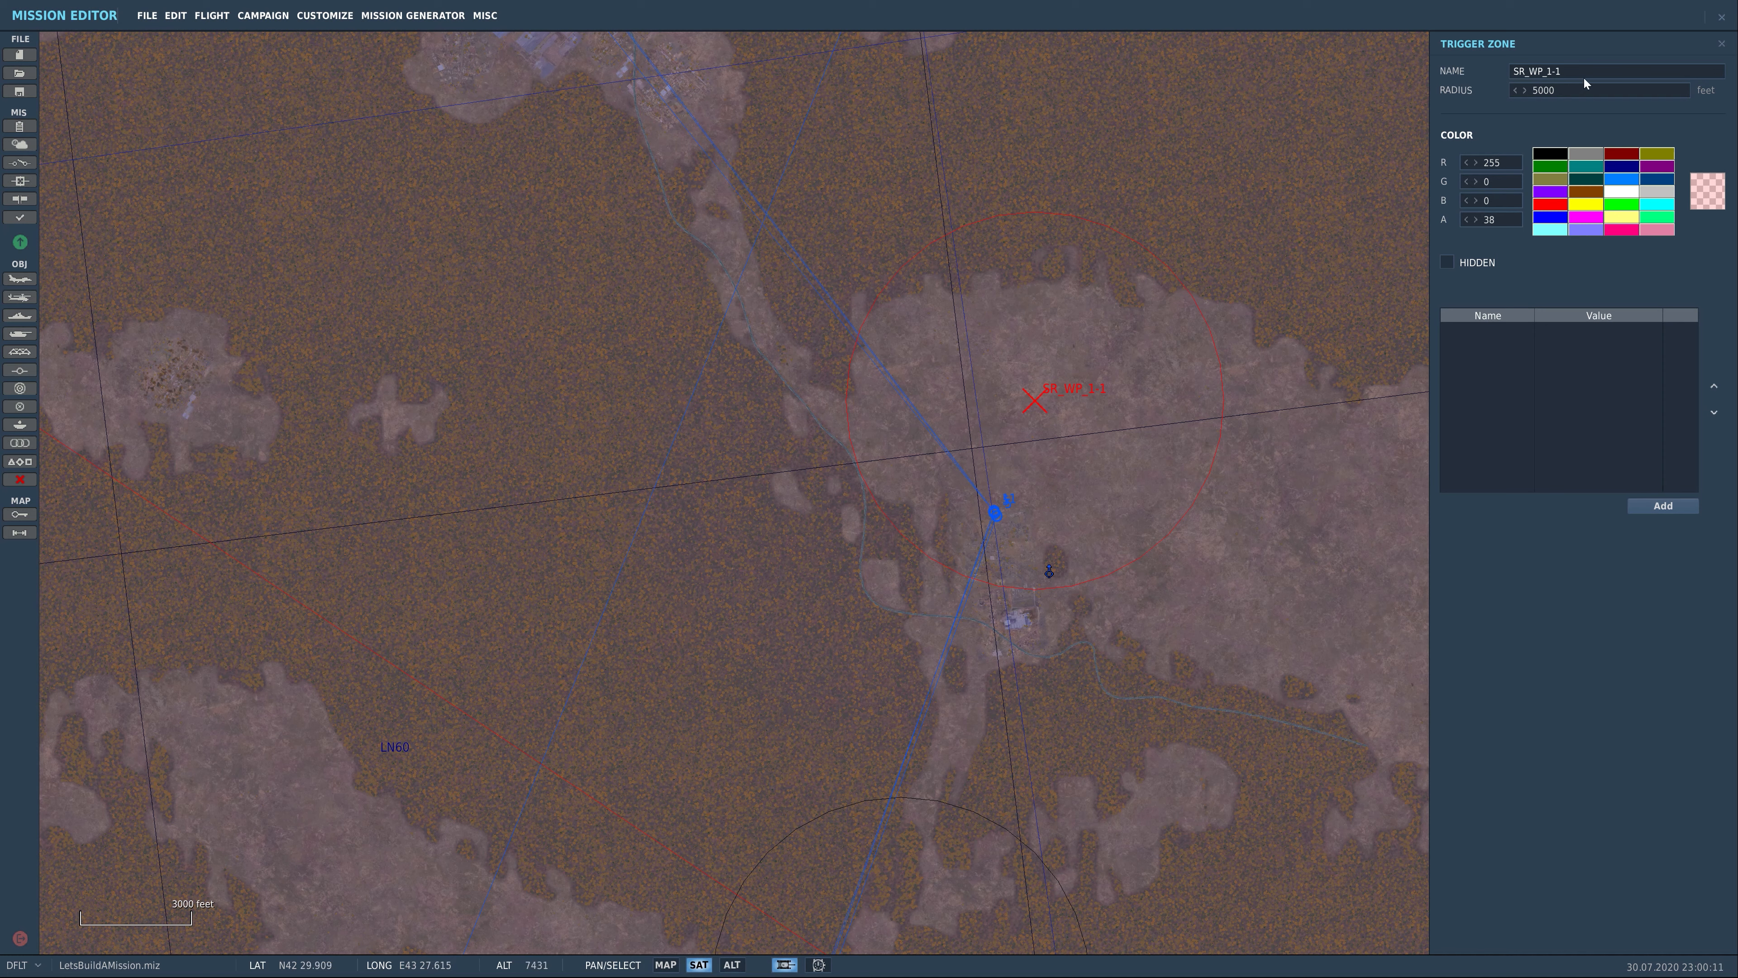
pyautogui.moveTo(1574, 81); pyautogui.dragTo(1549, 81)
pyautogui.write('5')
pyautogui.click(1055, 568)
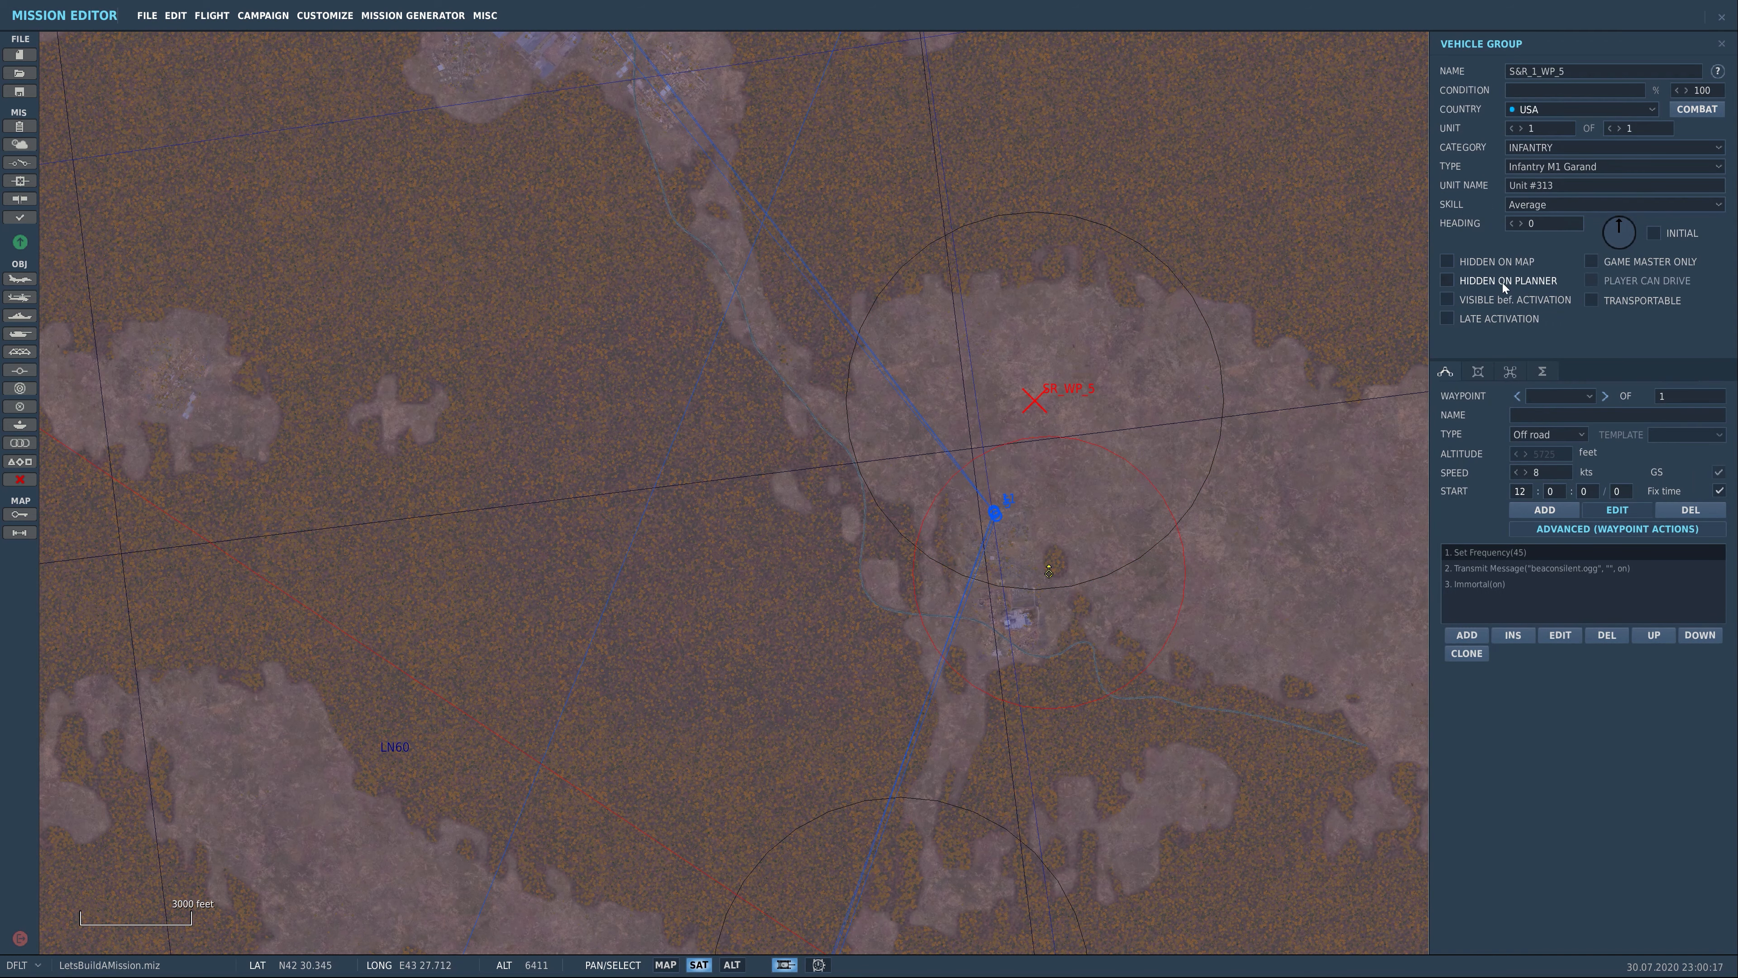
pyautogui.click(1447, 319)
# Paste a zone copy north of the sixth beacon, name it SR_WP_6, and enable late activation on the S&R_1_WP_6 beacon
pyautogui.moveTo(1214, 261); pyautogui.dragTo(1199, 660, button='right')
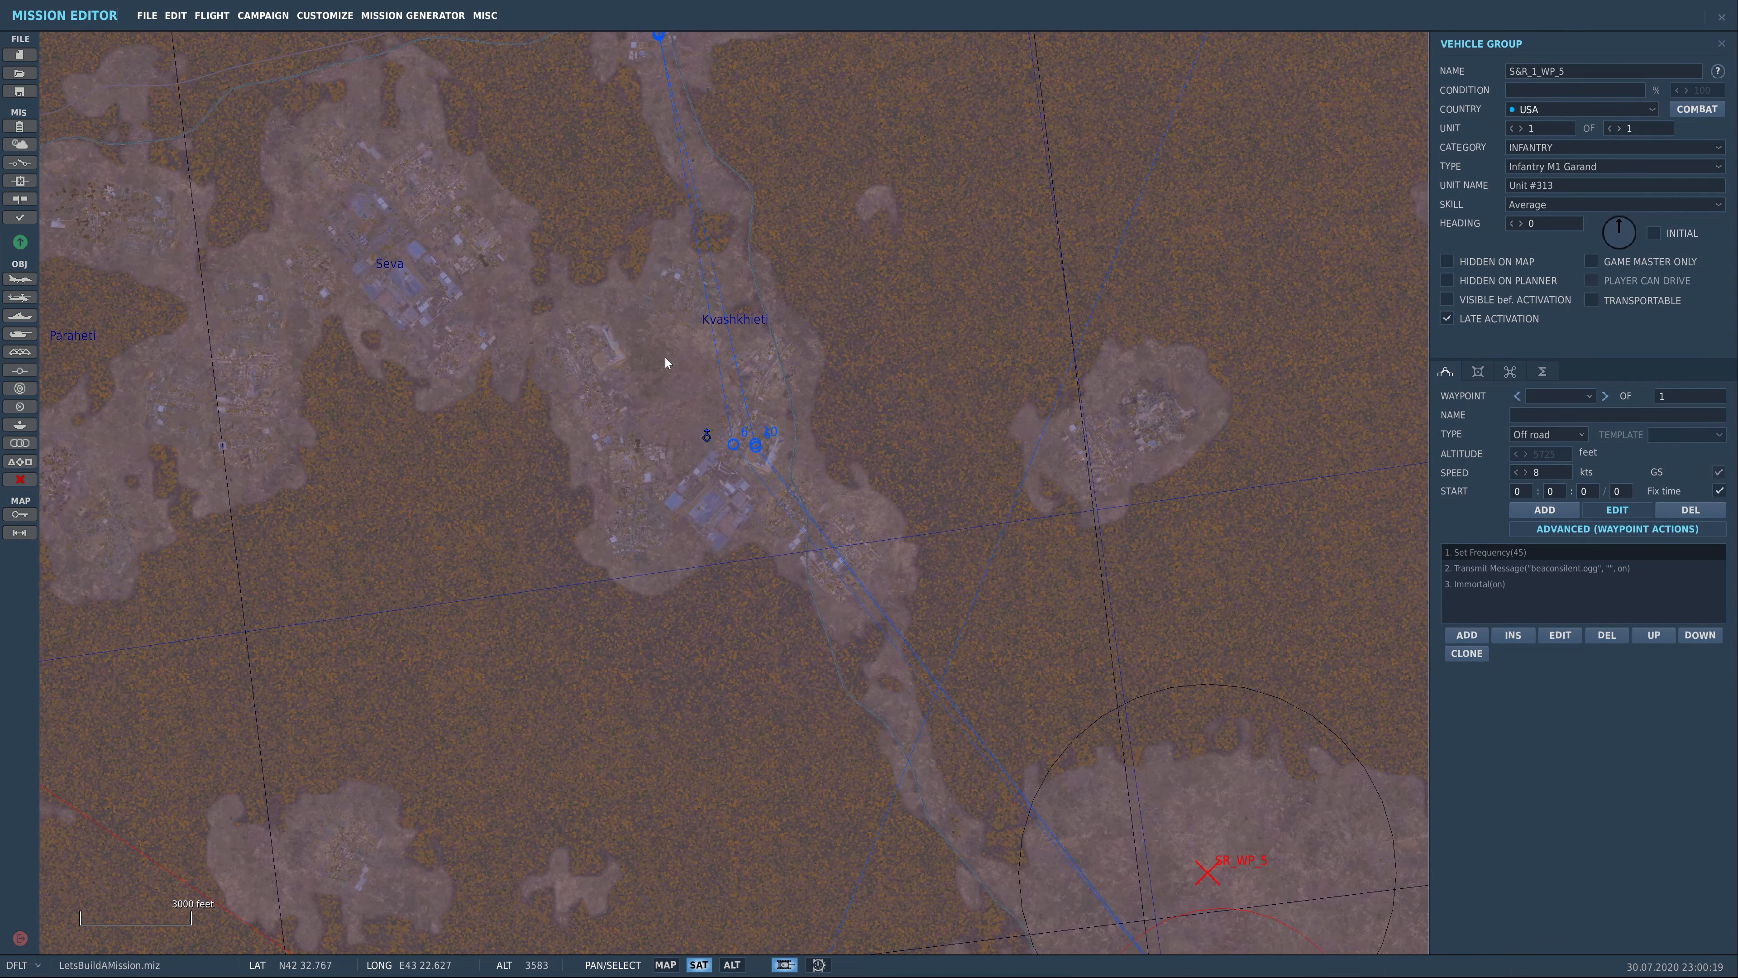
pyautogui.moveTo(698, 344); pyautogui.dragTo(716, 285)
pyautogui.moveTo(1567, 71); pyautogui.dragTo(1546, 71)
pyautogui.write('6')
pyautogui.click(709, 437)
pyautogui.click(1447, 318)
# Paste a zone copy northwest of the seventh beacon, name it SR_WP_7, and enable late activation on the S&R_1_WP_7 beacon
pyautogui.moveTo(917, 212); pyautogui.dragTo(1015, 638, button='right')
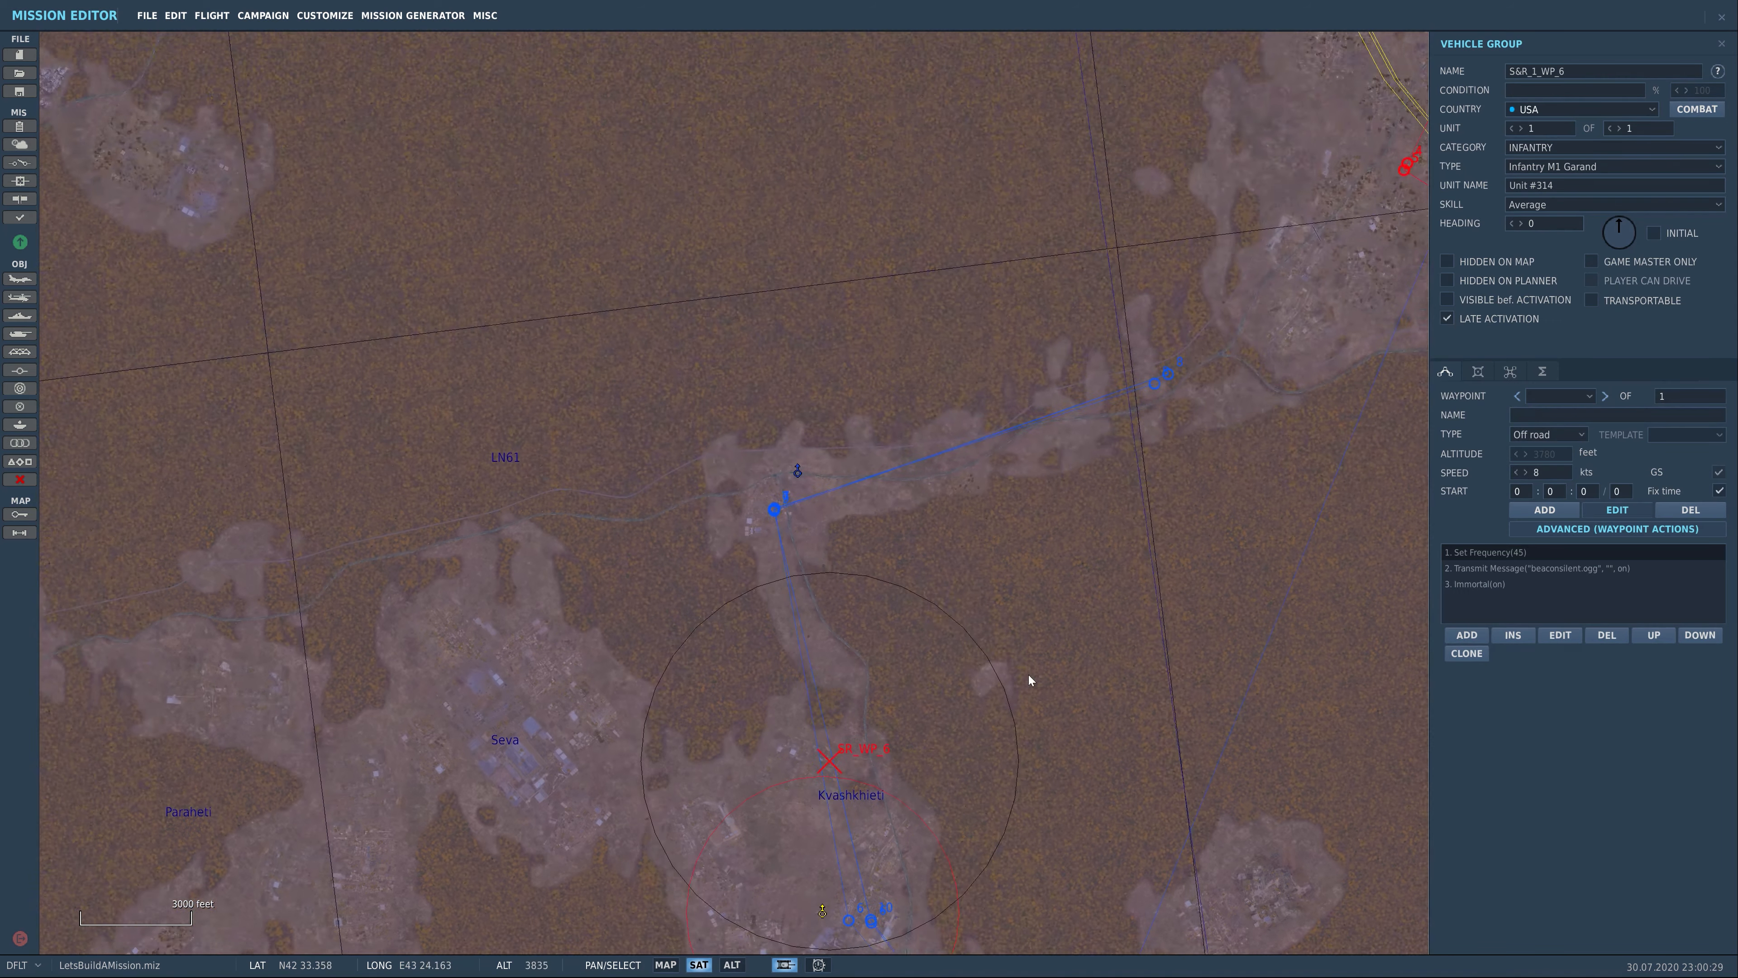
pyautogui.hotkey('ctrl', 'v')
pyautogui.moveTo(797, 392); pyautogui.dragTo(756, 389)
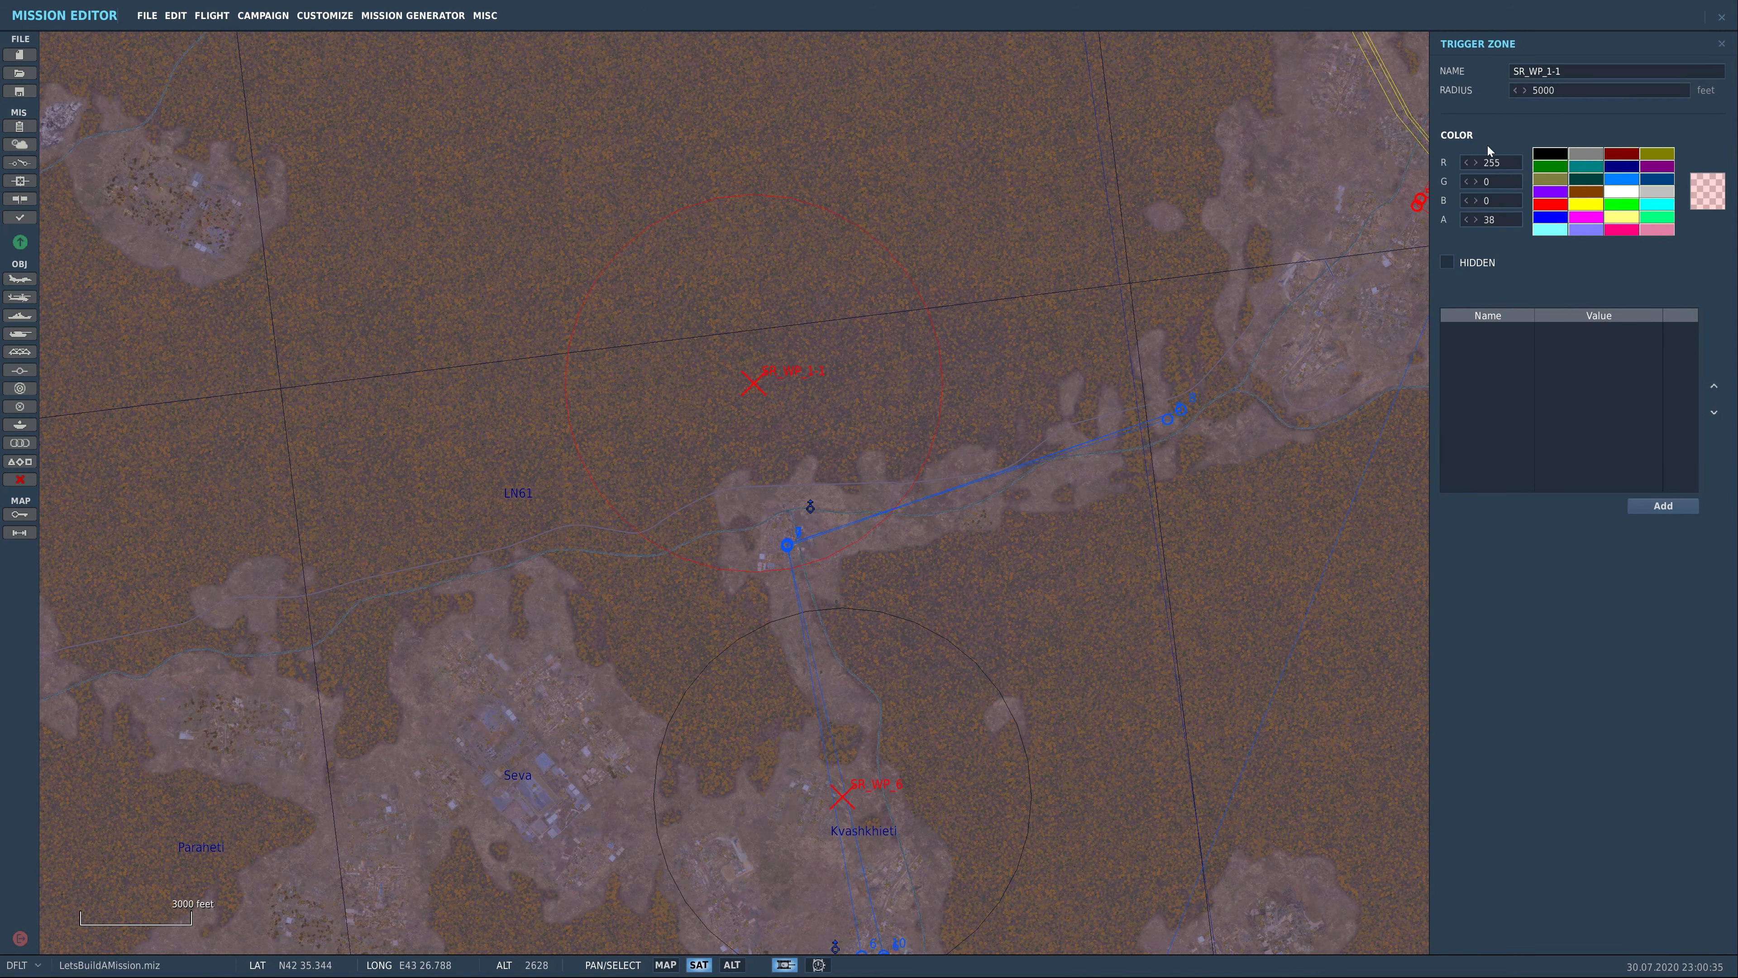
pyautogui.moveTo(1566, 71); pyautogui.dragTo(1550, 88)
pyautogui.write('7')
pyautogui.click(808, 506)
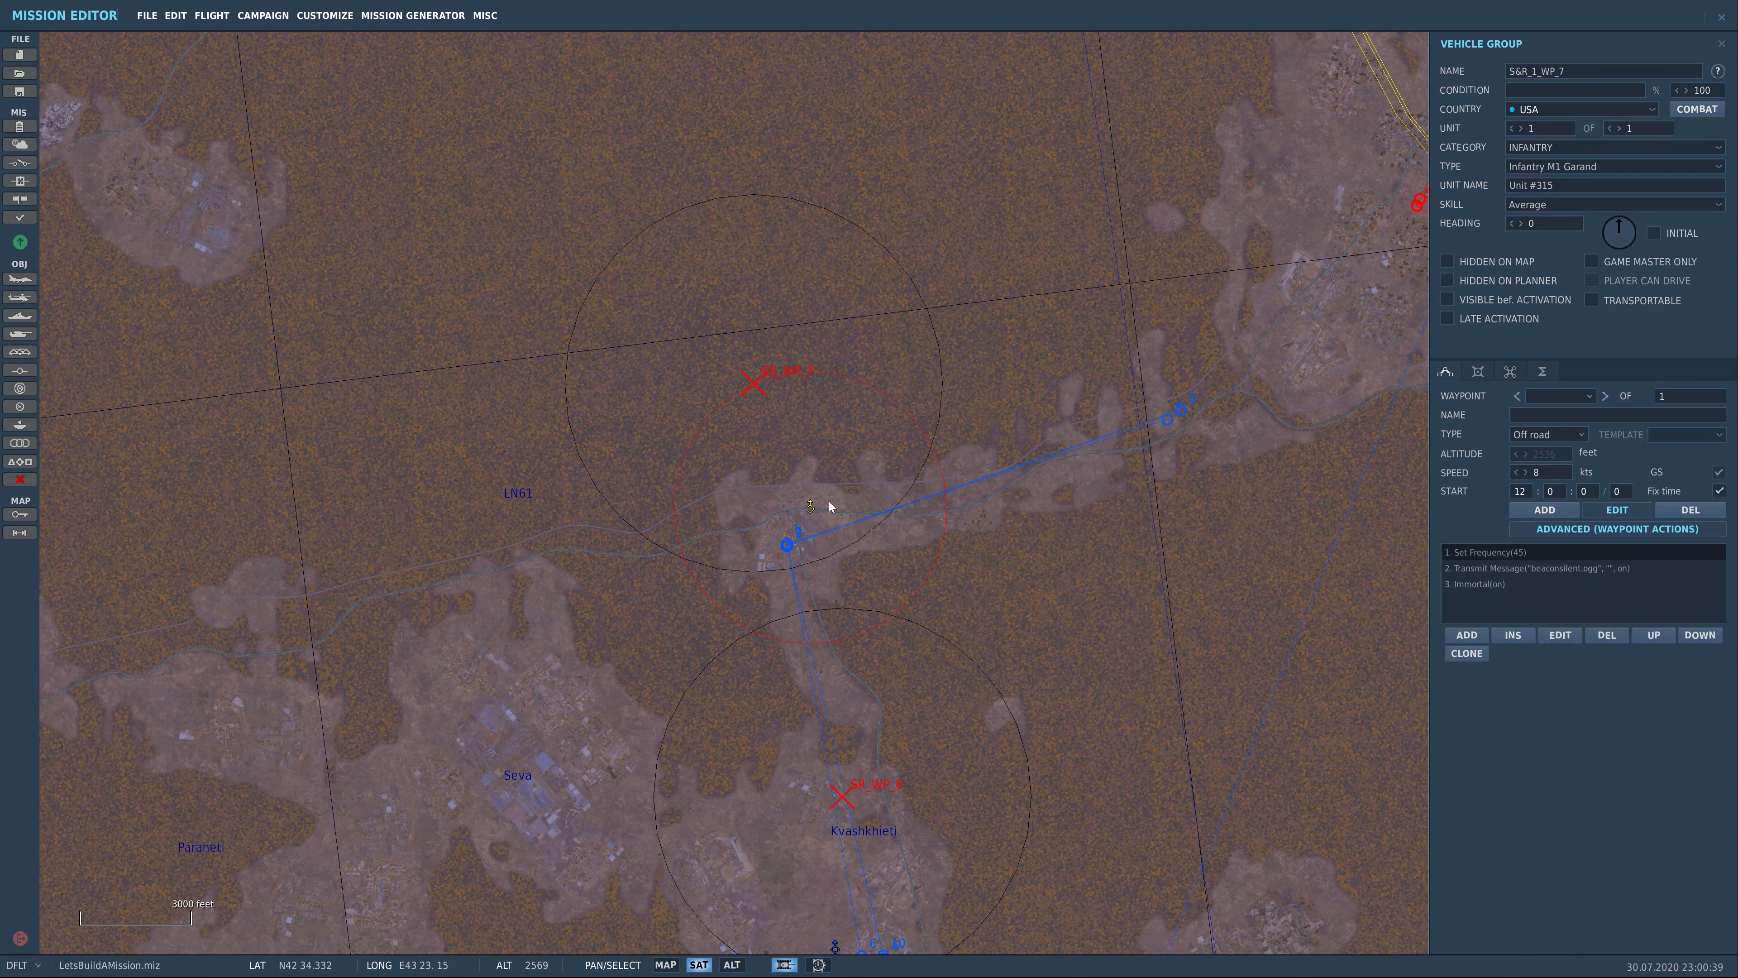
pyautogui.click(1449, 319)
pyautogui.moveTo(1258, 394); pyautogui.dragTo(925, 323)
pyautogui.scroll(2, 924, 323)
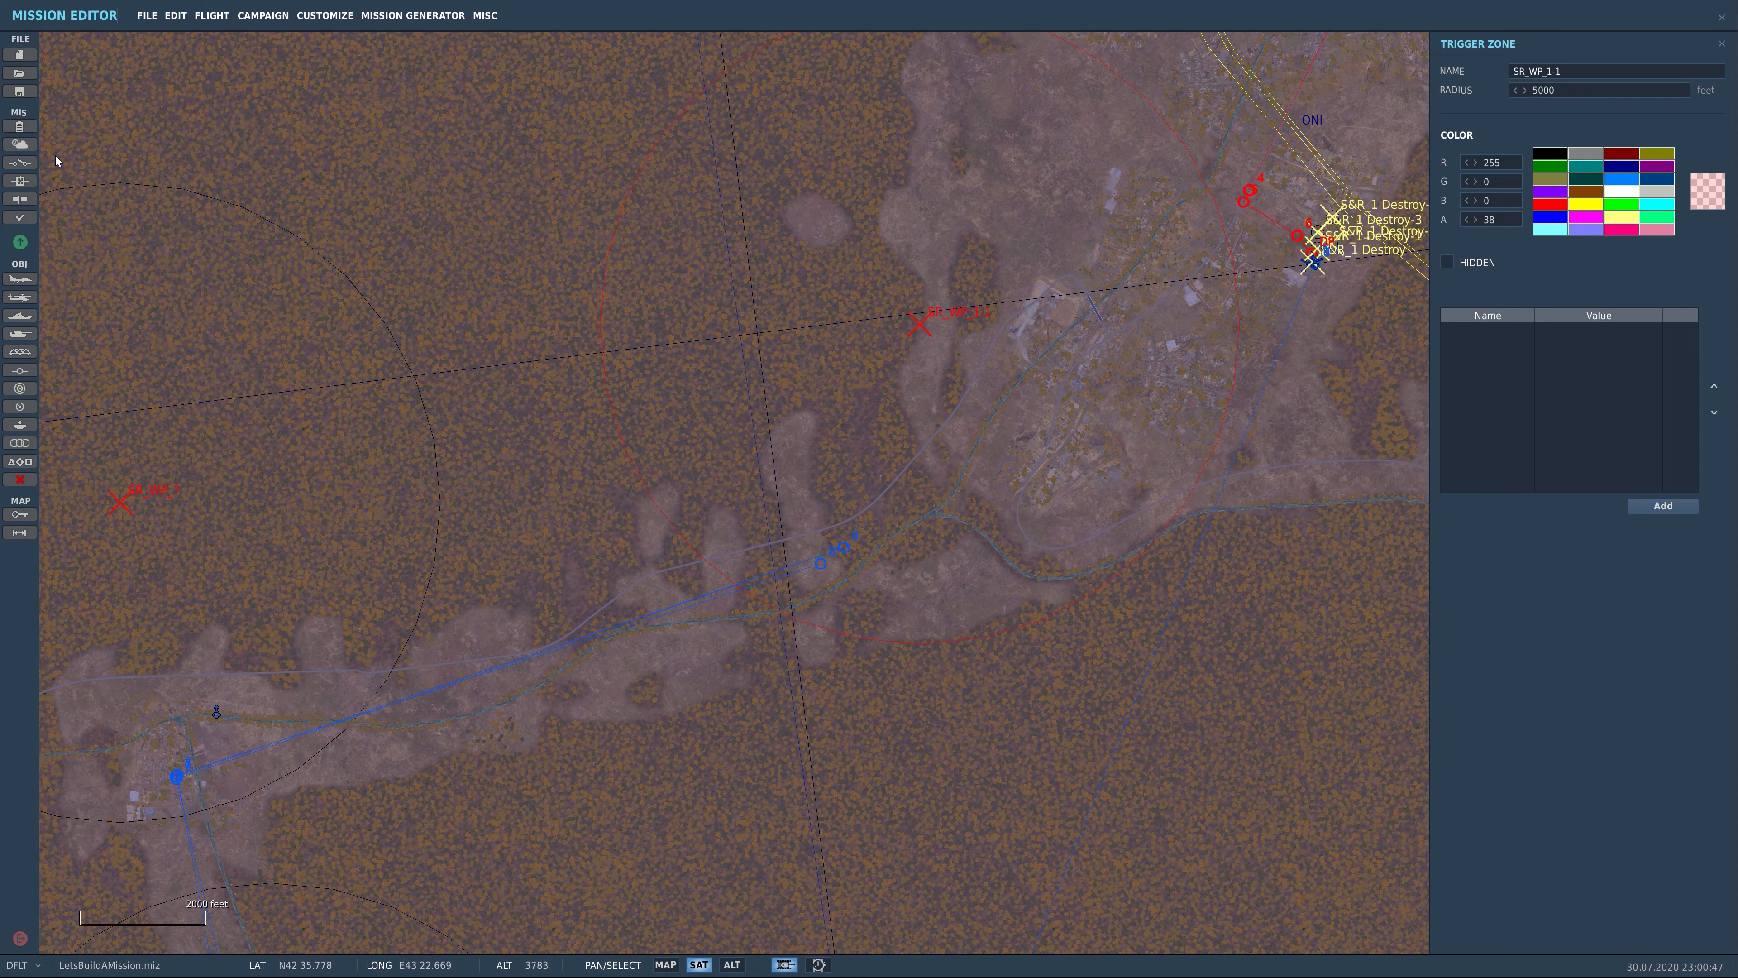
pyautogui.moveTo(550, 372); pyautogui.dragTo(737, 283)
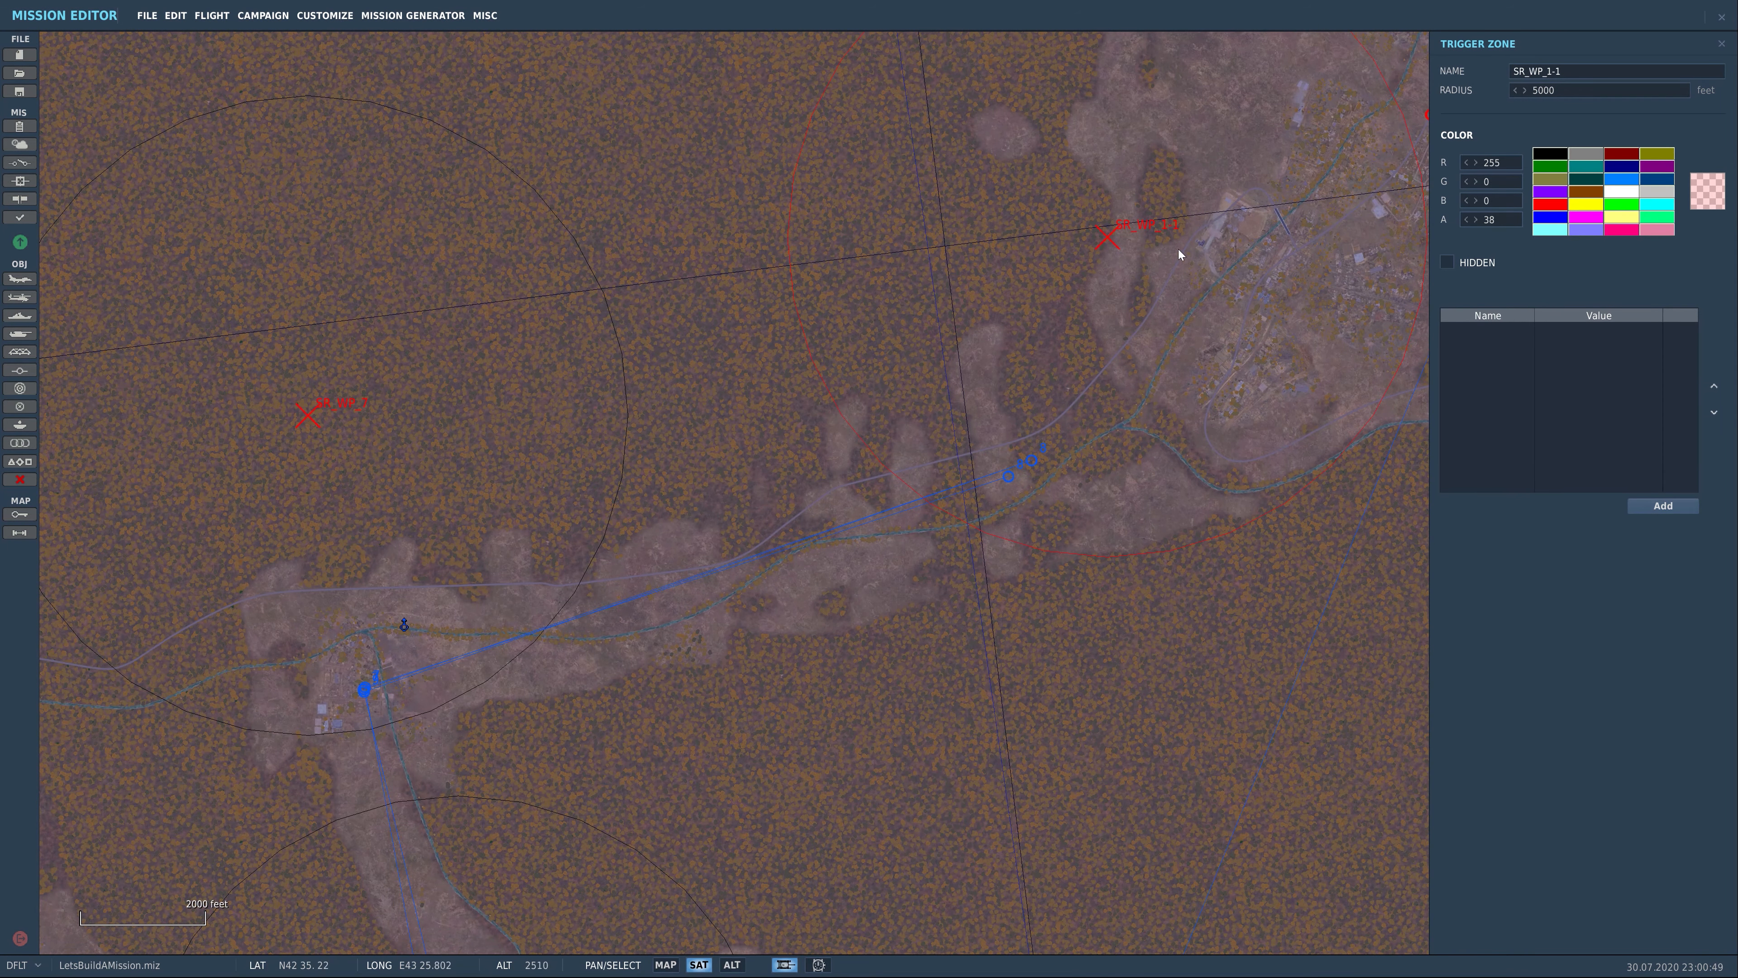
pyautogui.click(19, 480)
# Save the mission and recolour the S&R_1_Complete-2 trigger blue (R 0, G 128, B 255)
pyautogui.click(19, 94)
pyautogui.click(19, 162)
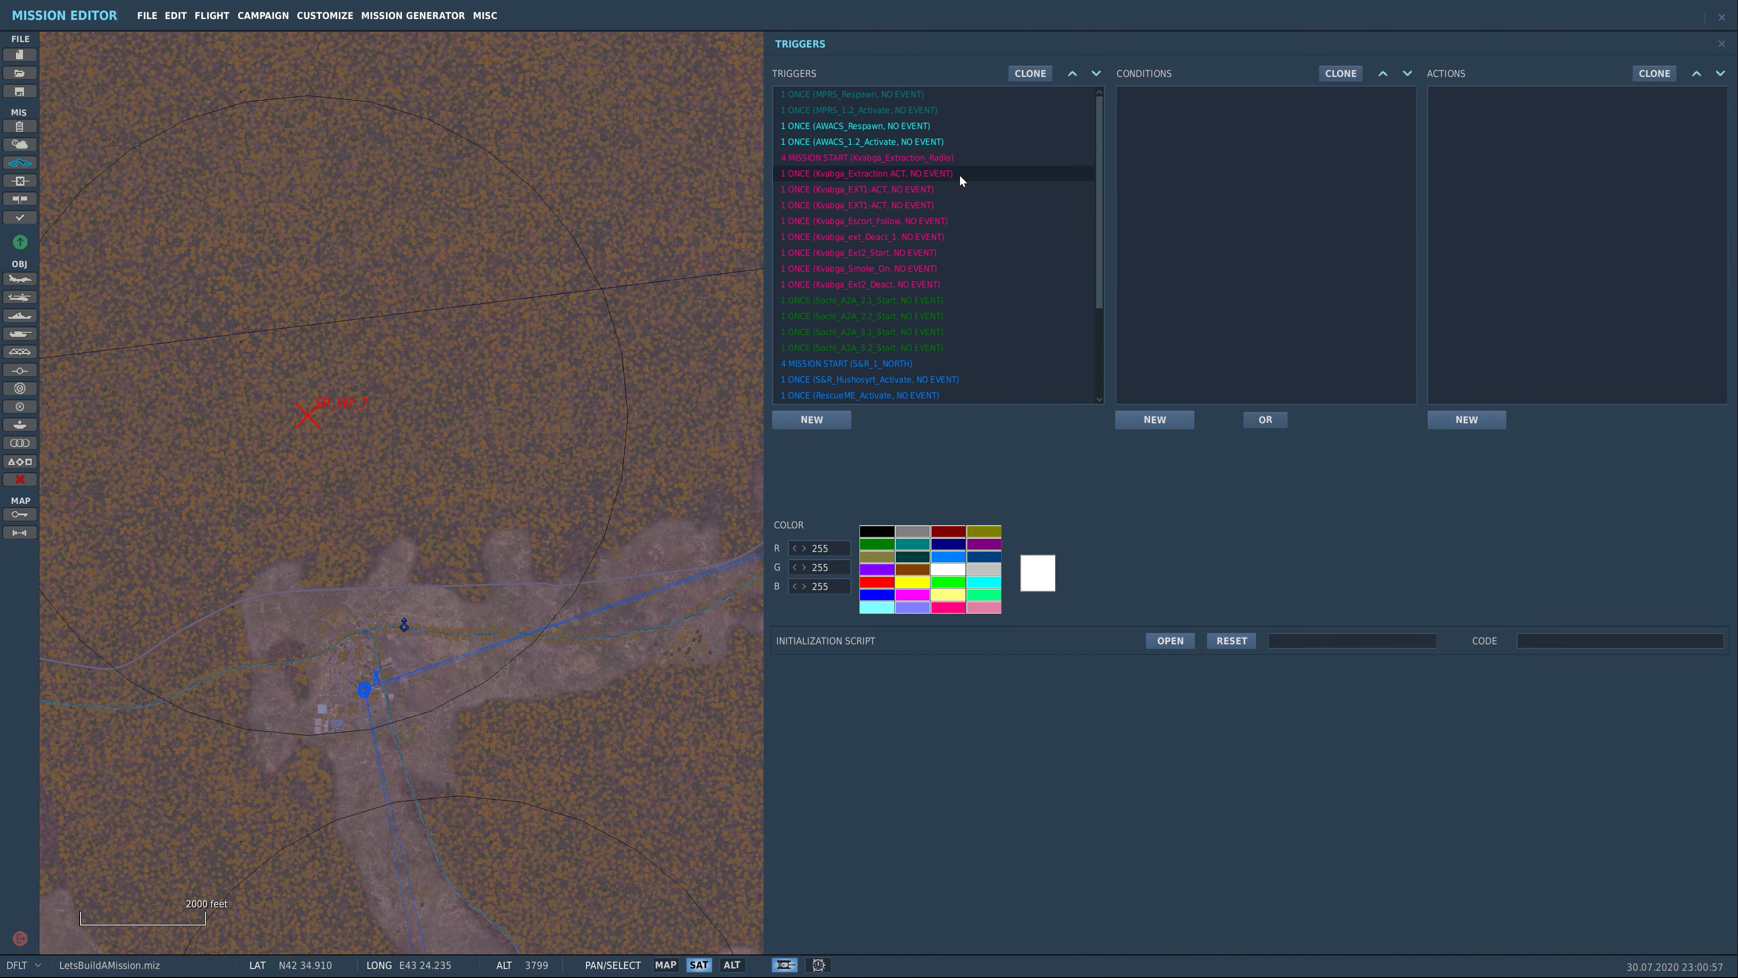
pyautogui.scroll(-5, 960, 179)
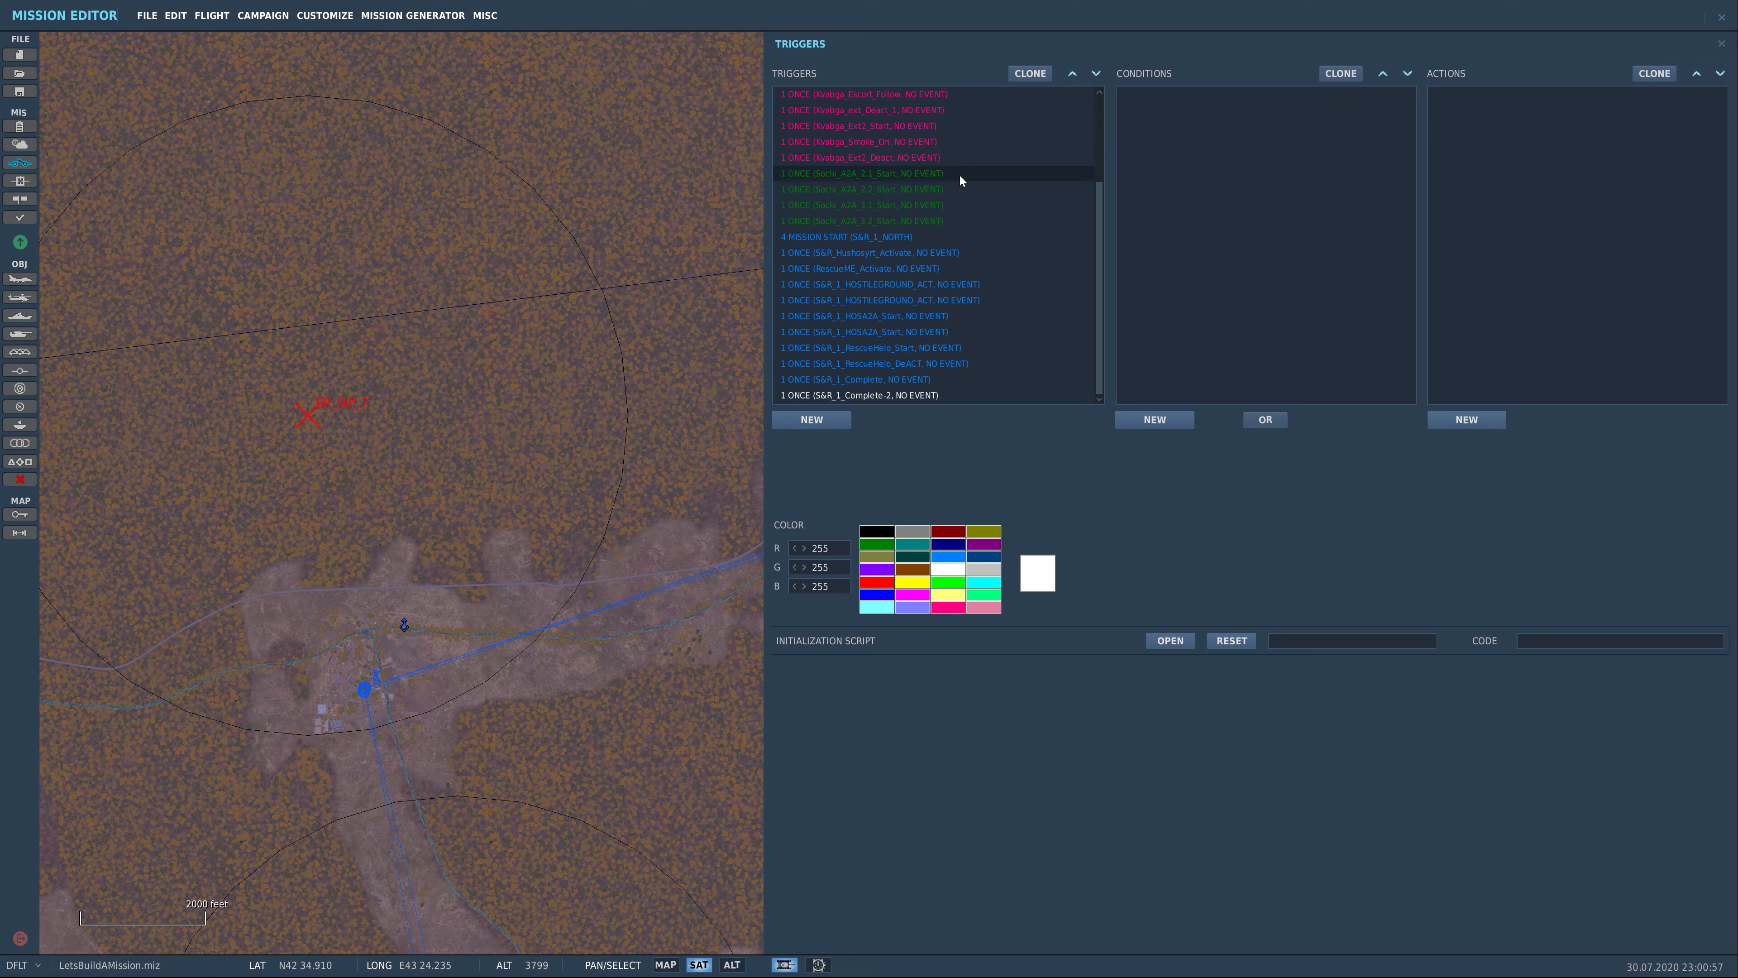
pyautogui.click(916, 395)
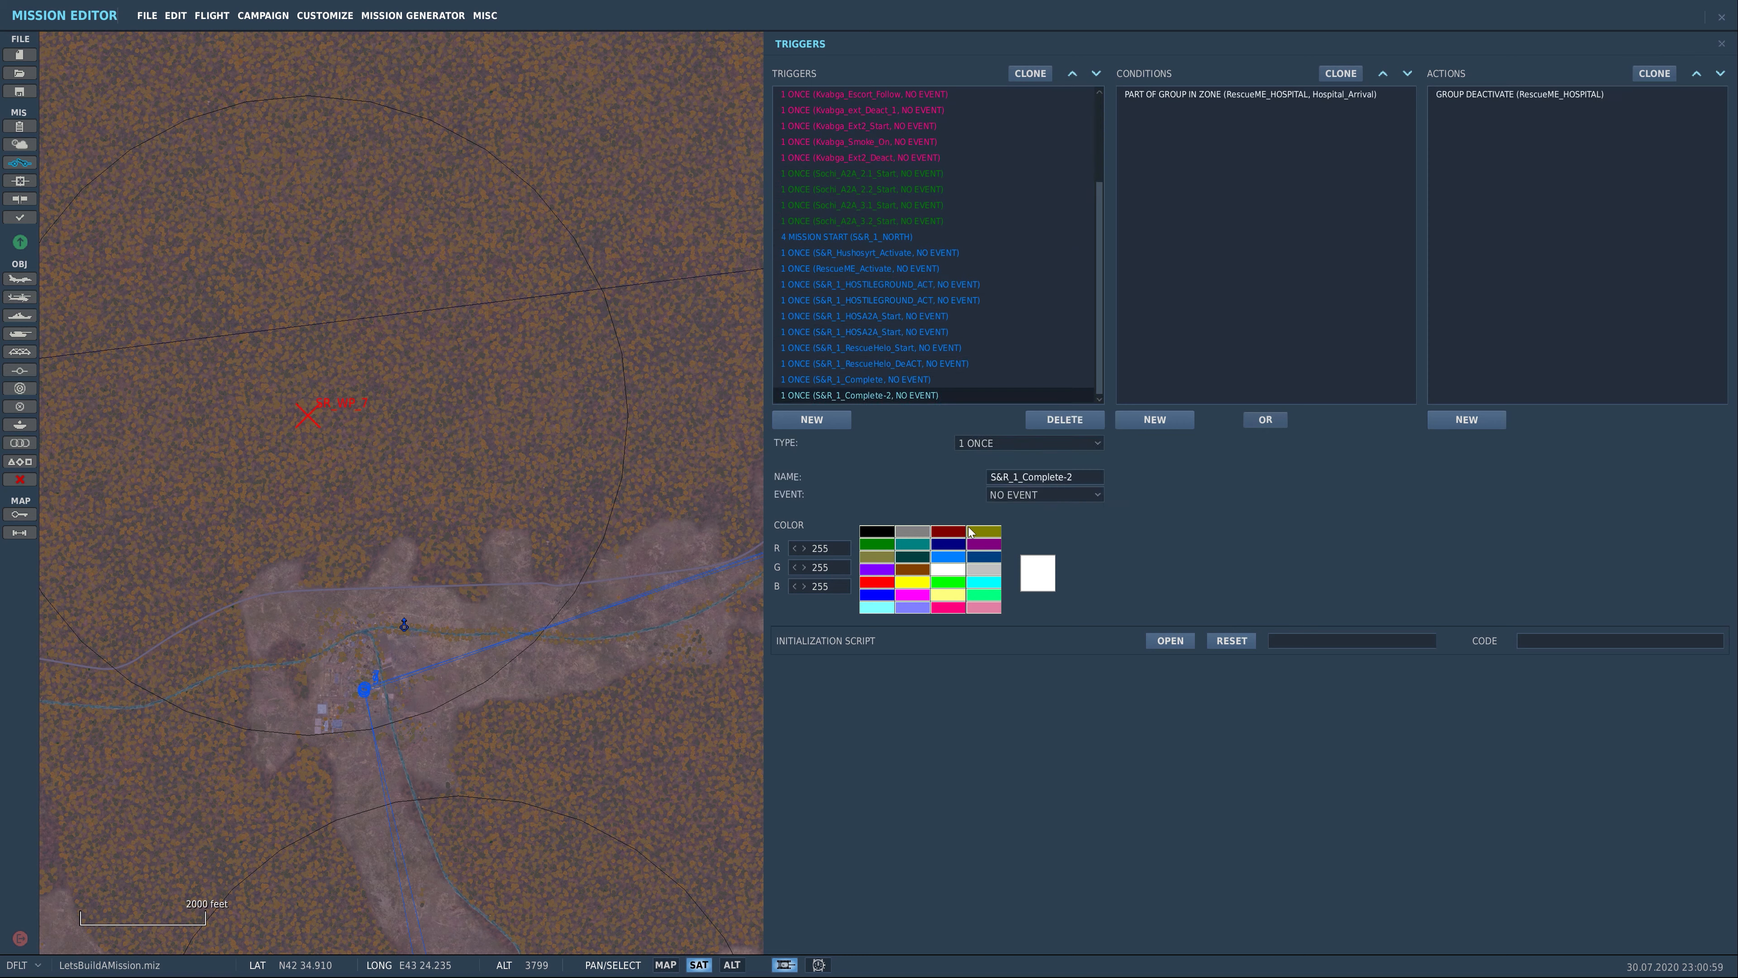
pyautogui.click(957, 551)
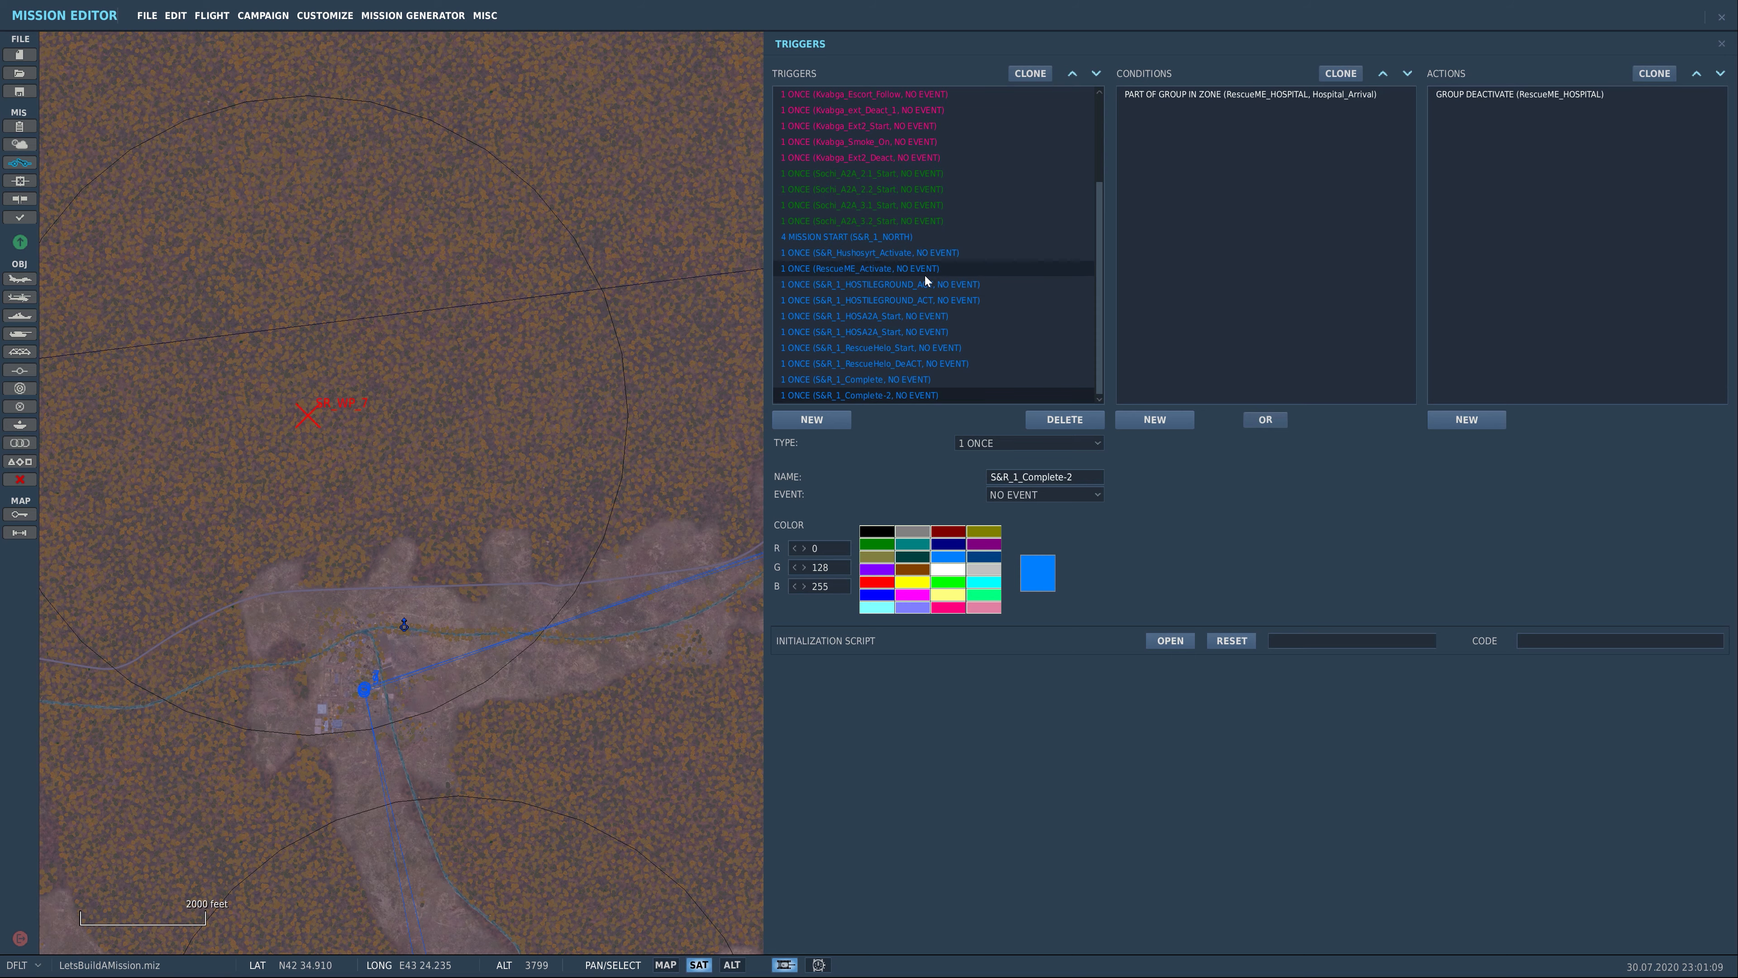
# Review the conditions and actions of the S&R_1_NORTH and S&R_Hushosyrt_Activate triggers
pyautogui.moveTo(580, 470); pyautogui.dragTo(602, 287)
pyautogui.scroll(-3, 546, 349)
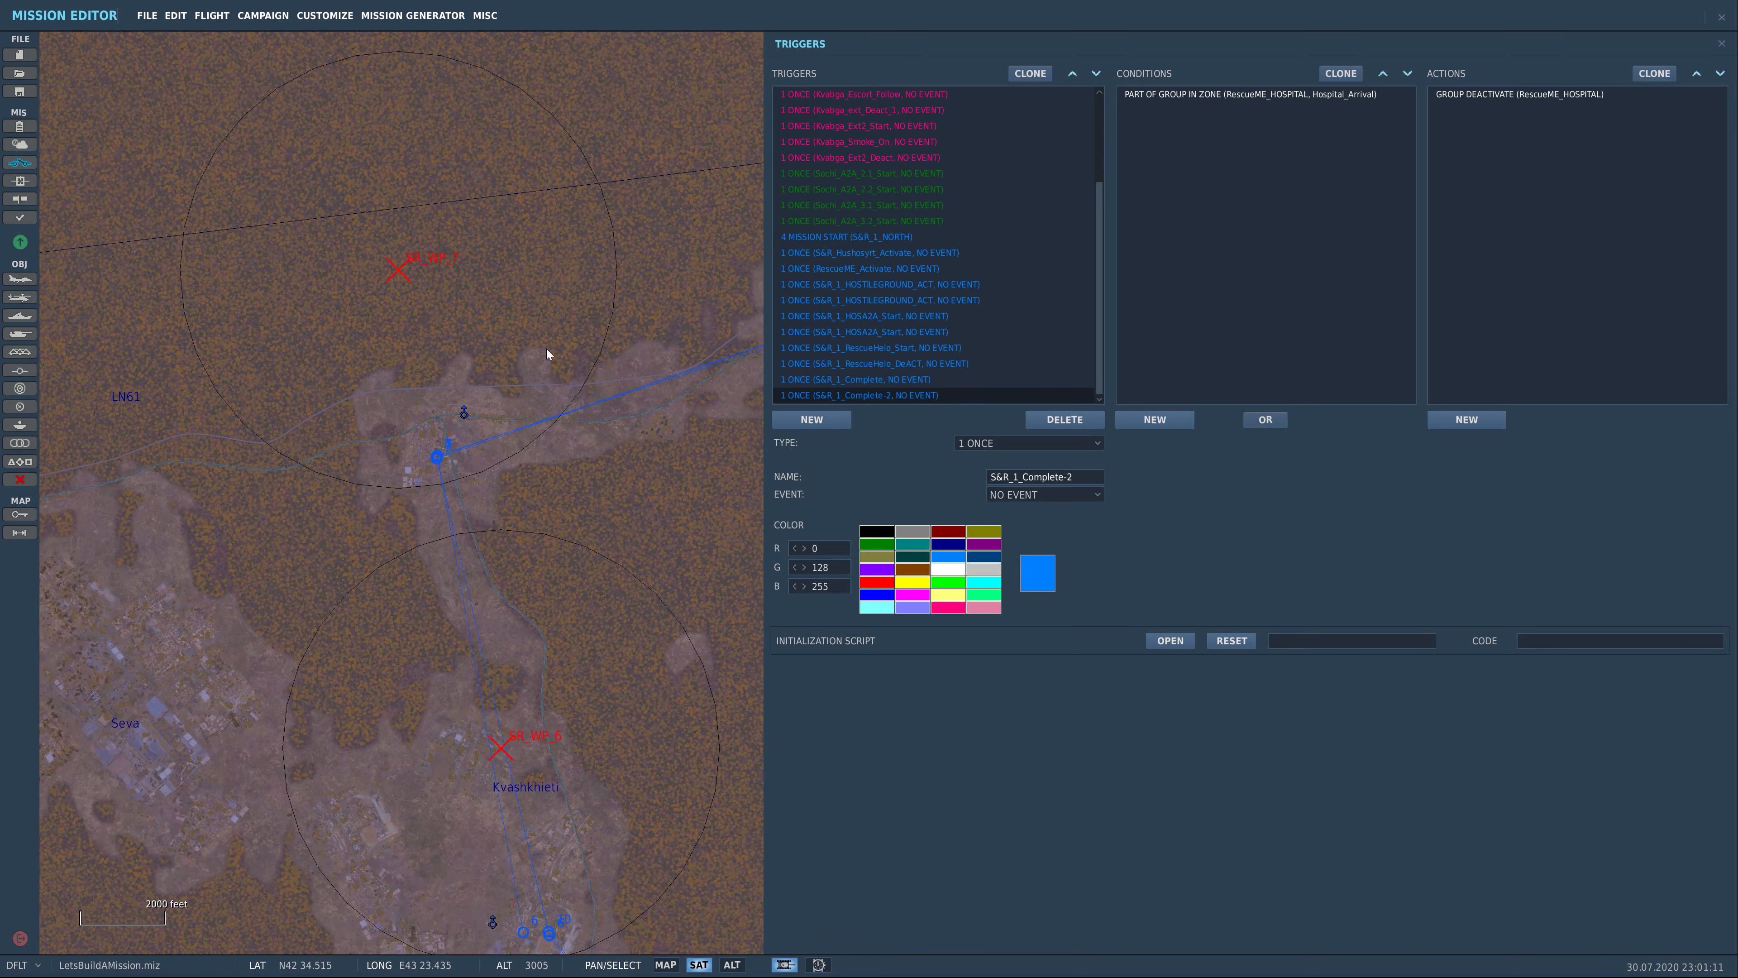
pyautogui.press('Escape')
pyautogui.moveTo(647, 409); pyautogui.dragTo(695, 450)
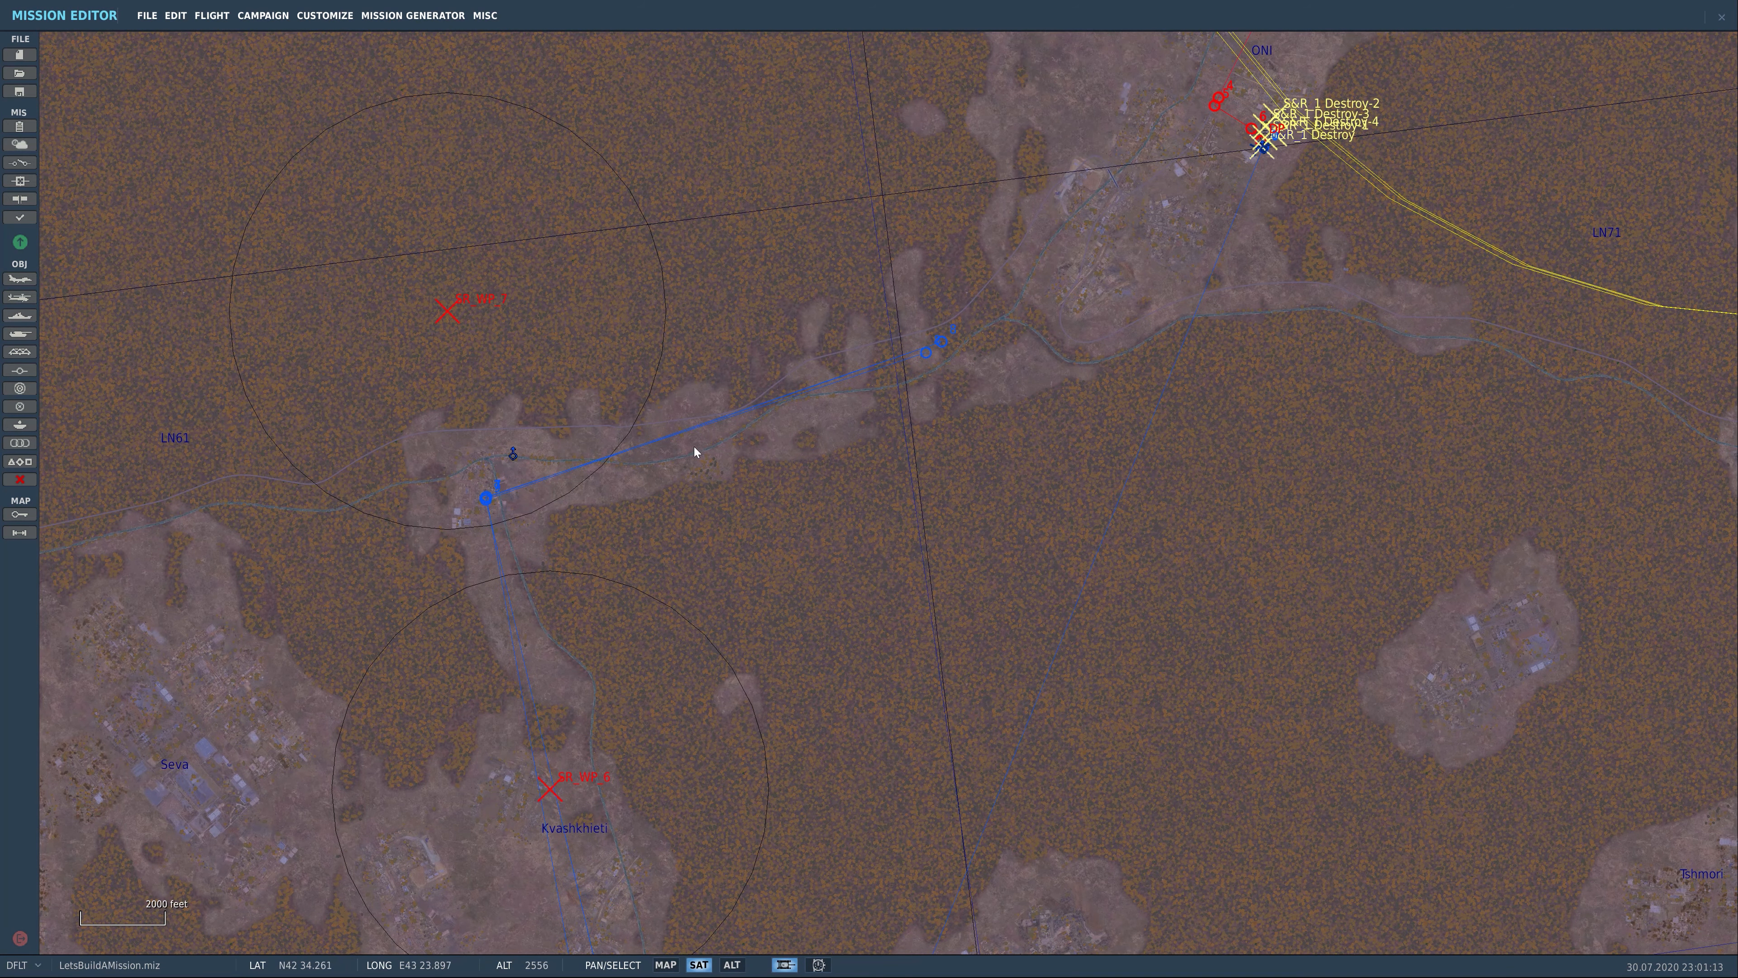
pyautogui.click(19, 162)
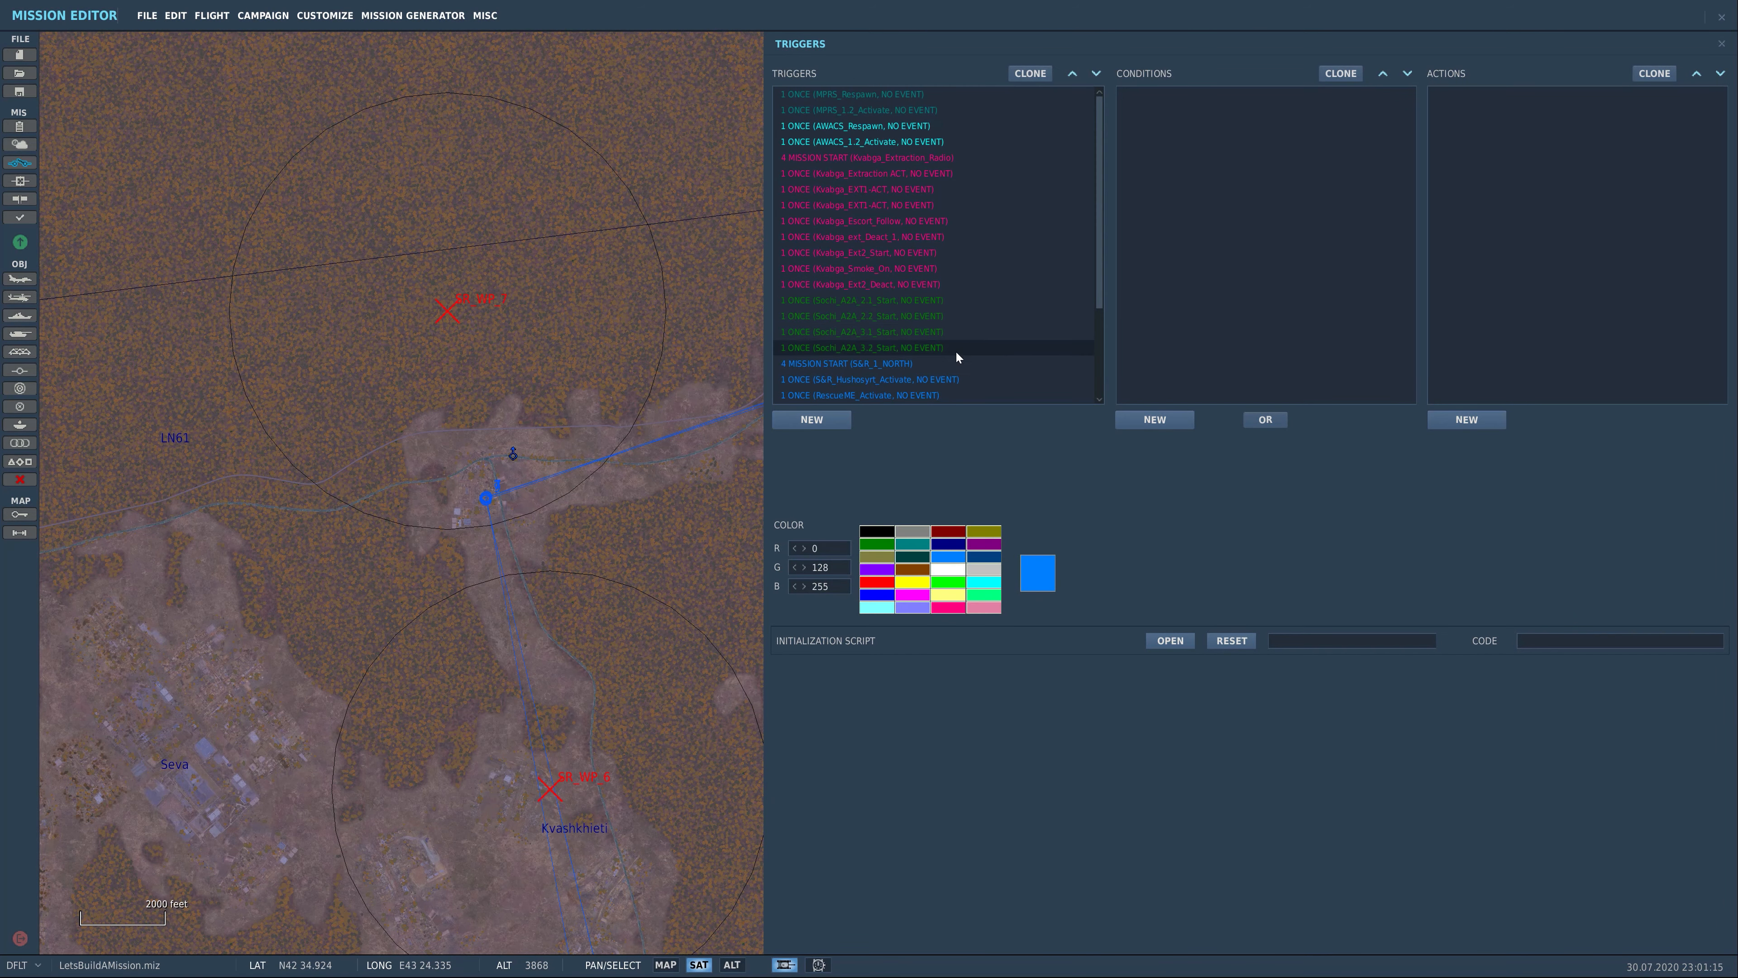
pyautogui.click(932, 369)
pyautogui.click(916, 381)
pyautogui.scroll(-4, 961, 292)
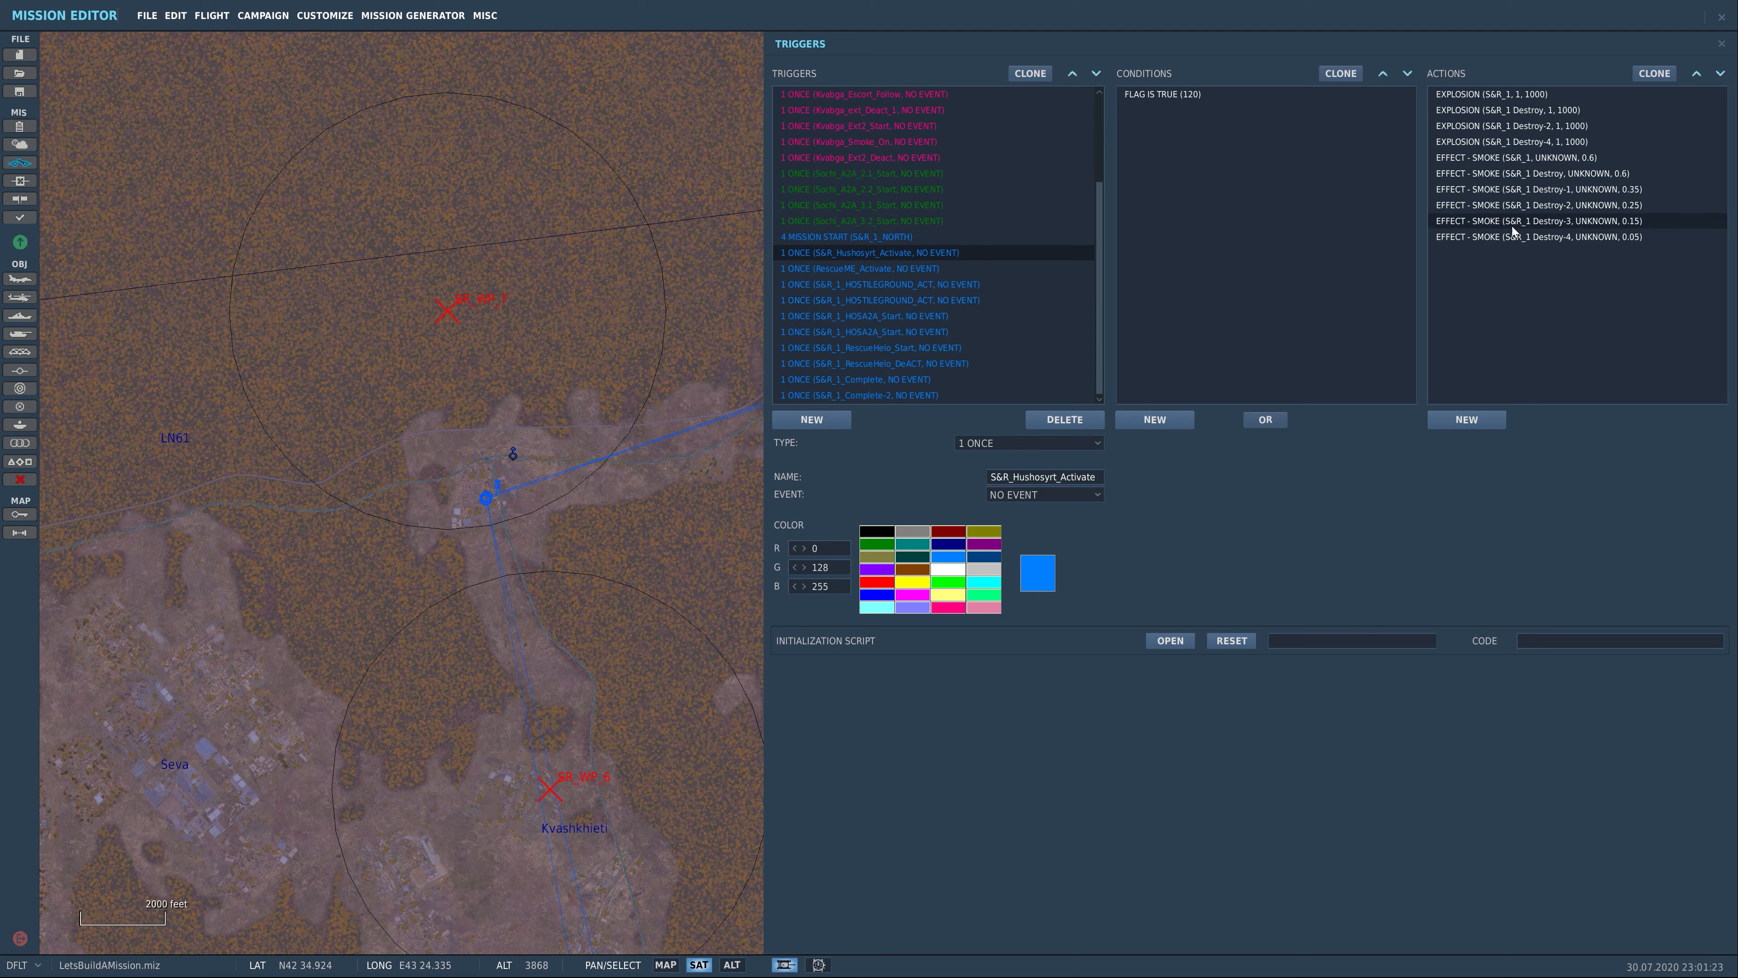
# Inspect the settings of the S&R_1_WP_1 beacon at the southern end of the waypoint zones
pyautogui.click(544, 593)
pyautogui.moveTo(483, 851); pyautogui.dragTo(675, 227)
pyautogui.scroll(-3, 780, 656)
pyautogui.moveTo(1209, 861); pyautogui.dragTo(1039, 260)
pyautogui.moveTo(674, 767); pyautogui.dragTo(994, 248)
pyautogui.moveTo(957, 754); pyautogui.dragTo(999, 531)
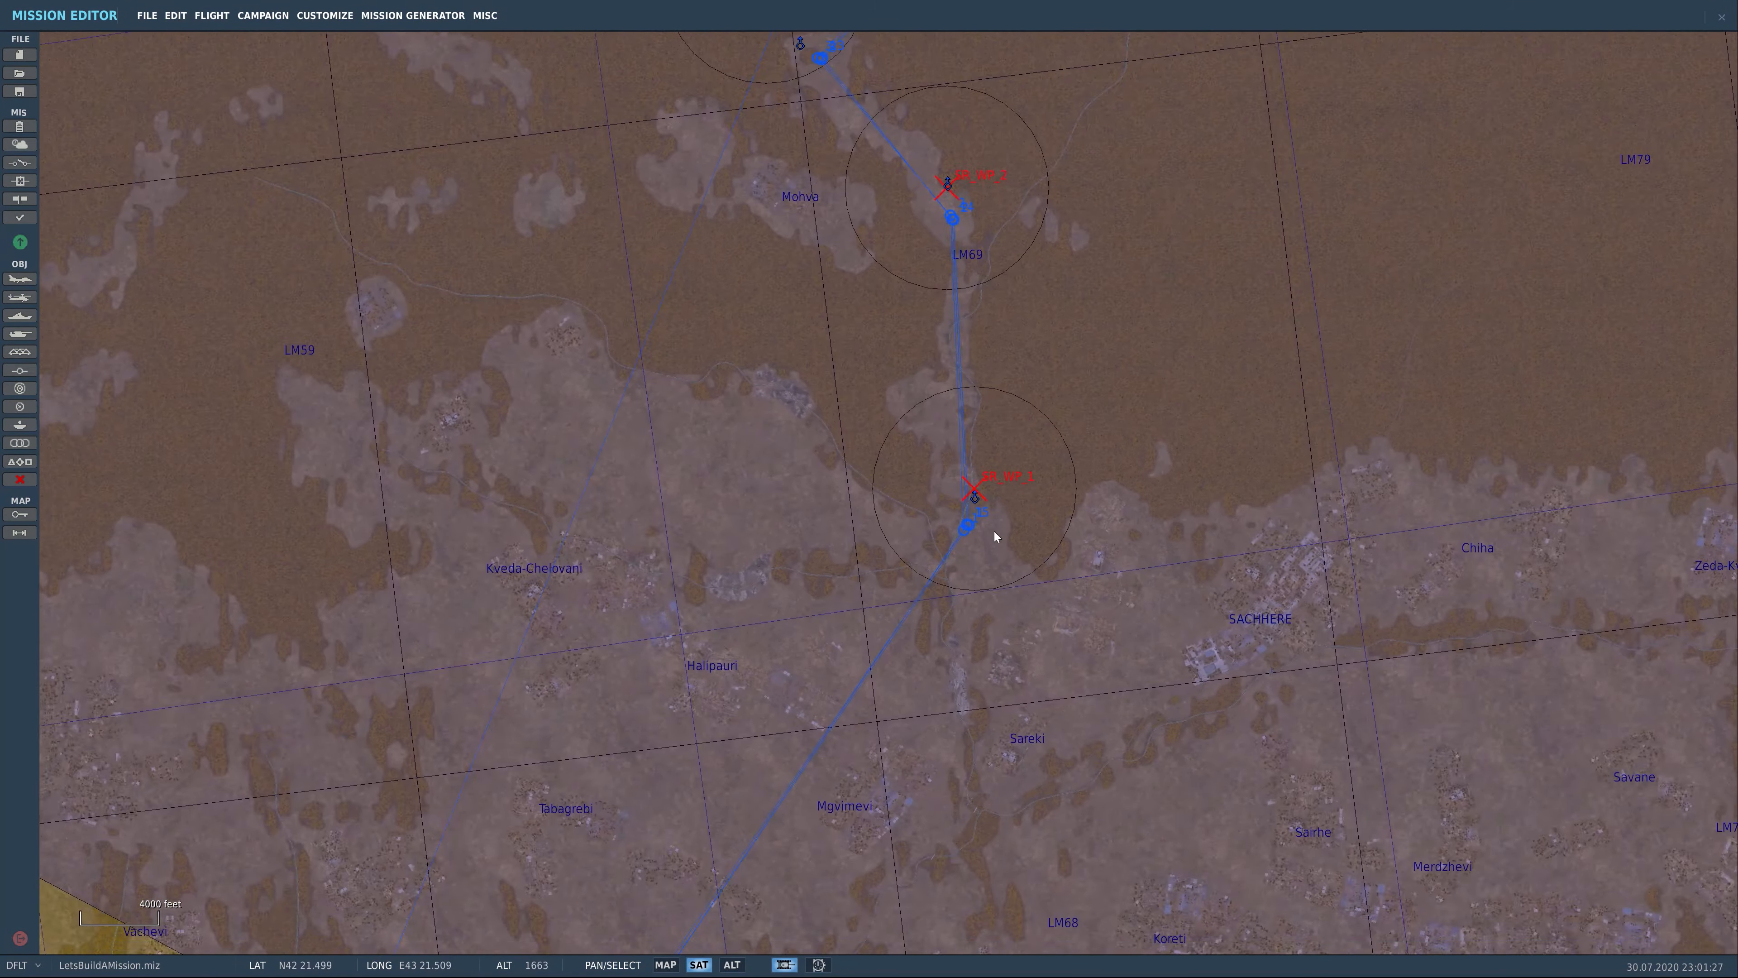
pyautogui.scroll(4, 998, 531)
pyautogui.scroll(3, 941, 429)
pyautogui.click(942, 429)
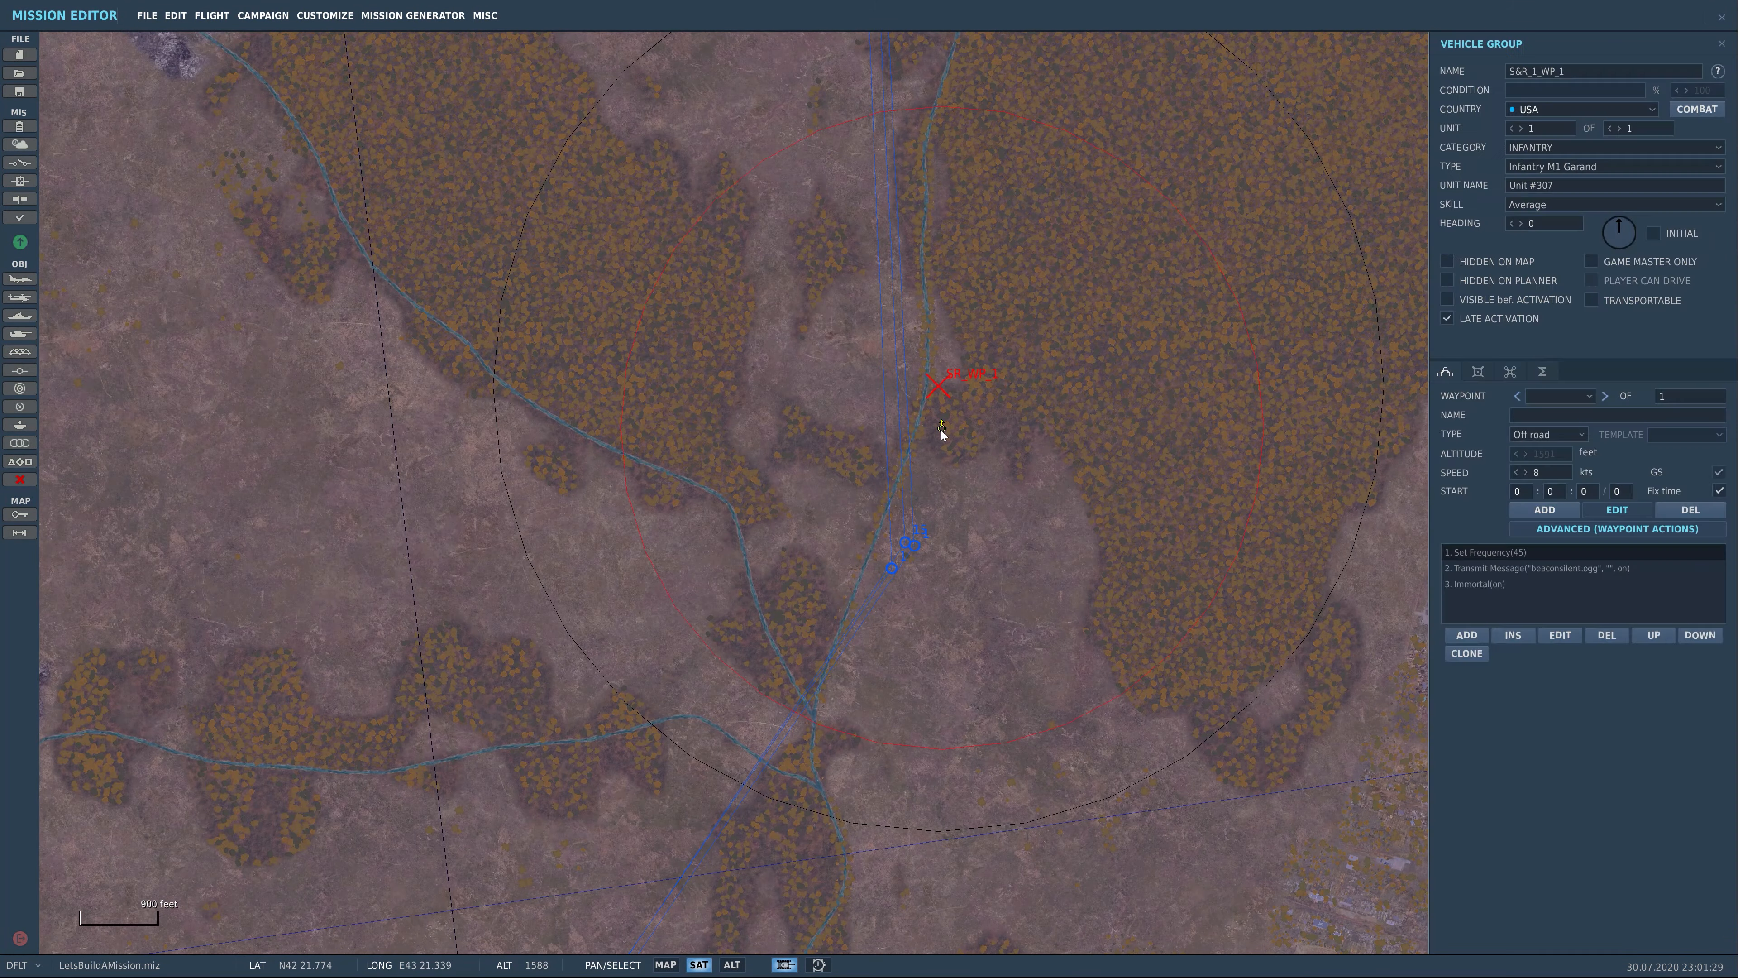
# Add a GROUP ACTIVATE action to the S&R_Hushosyrt_Activate trigger
pyautogui.click(20, 162)
pyautogui.click(913, 362)
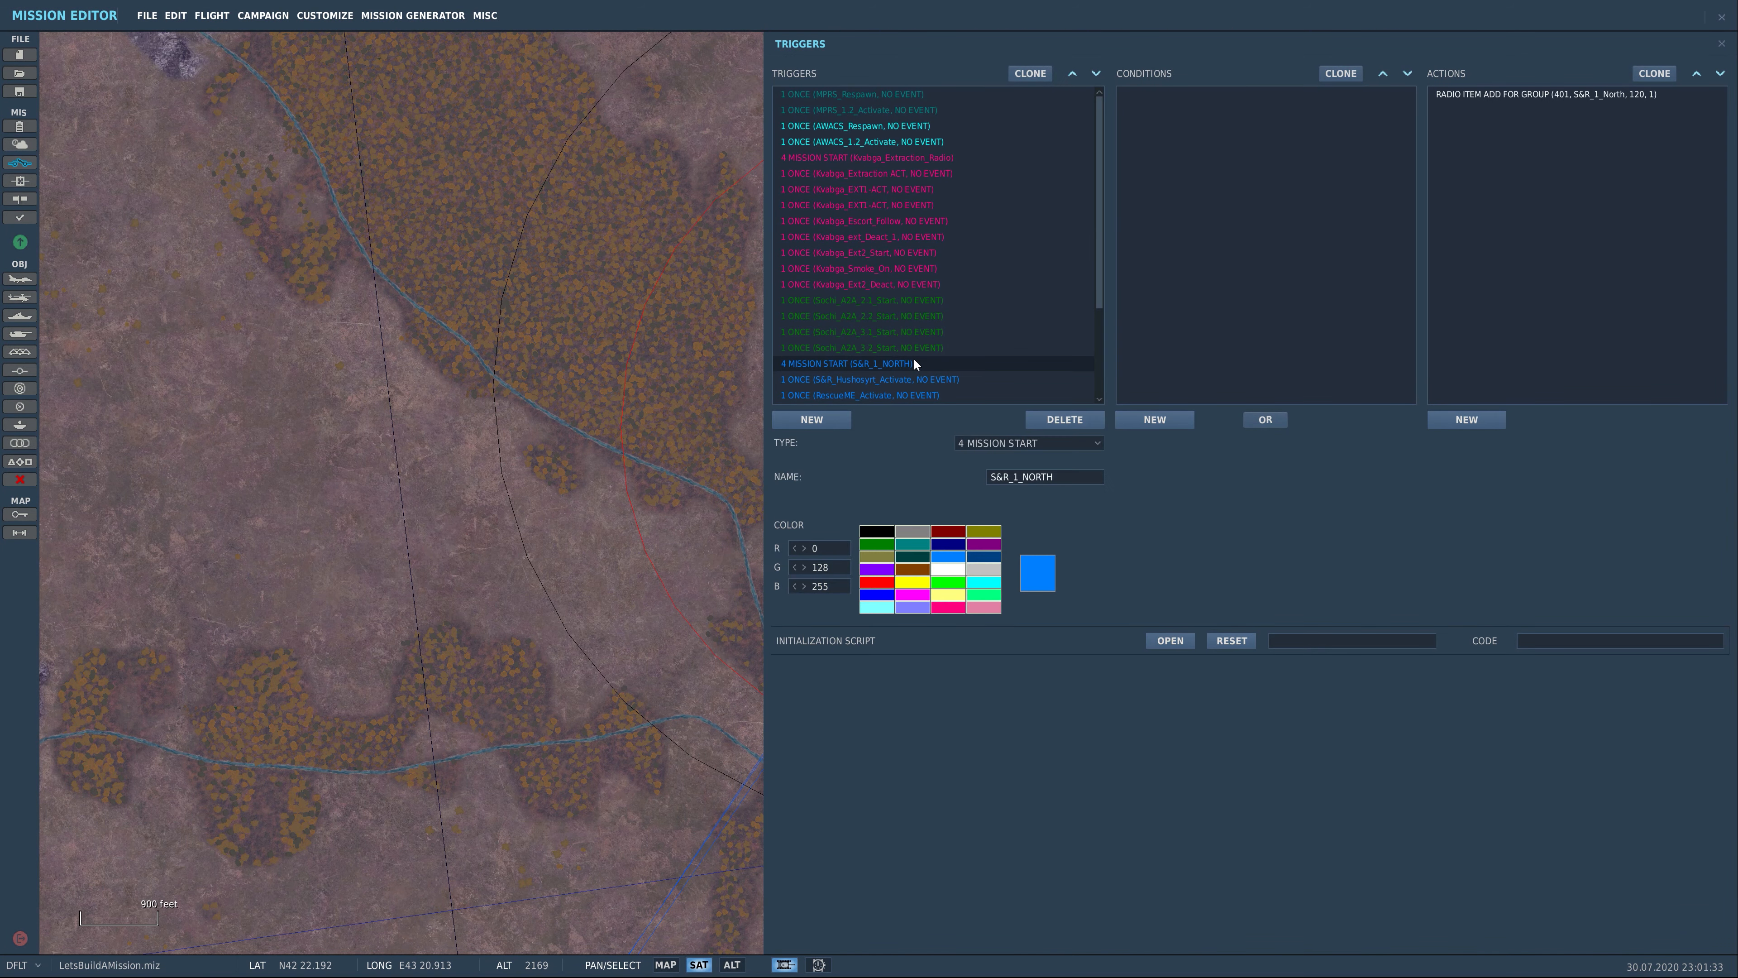
pyautogui.click(923, 379)
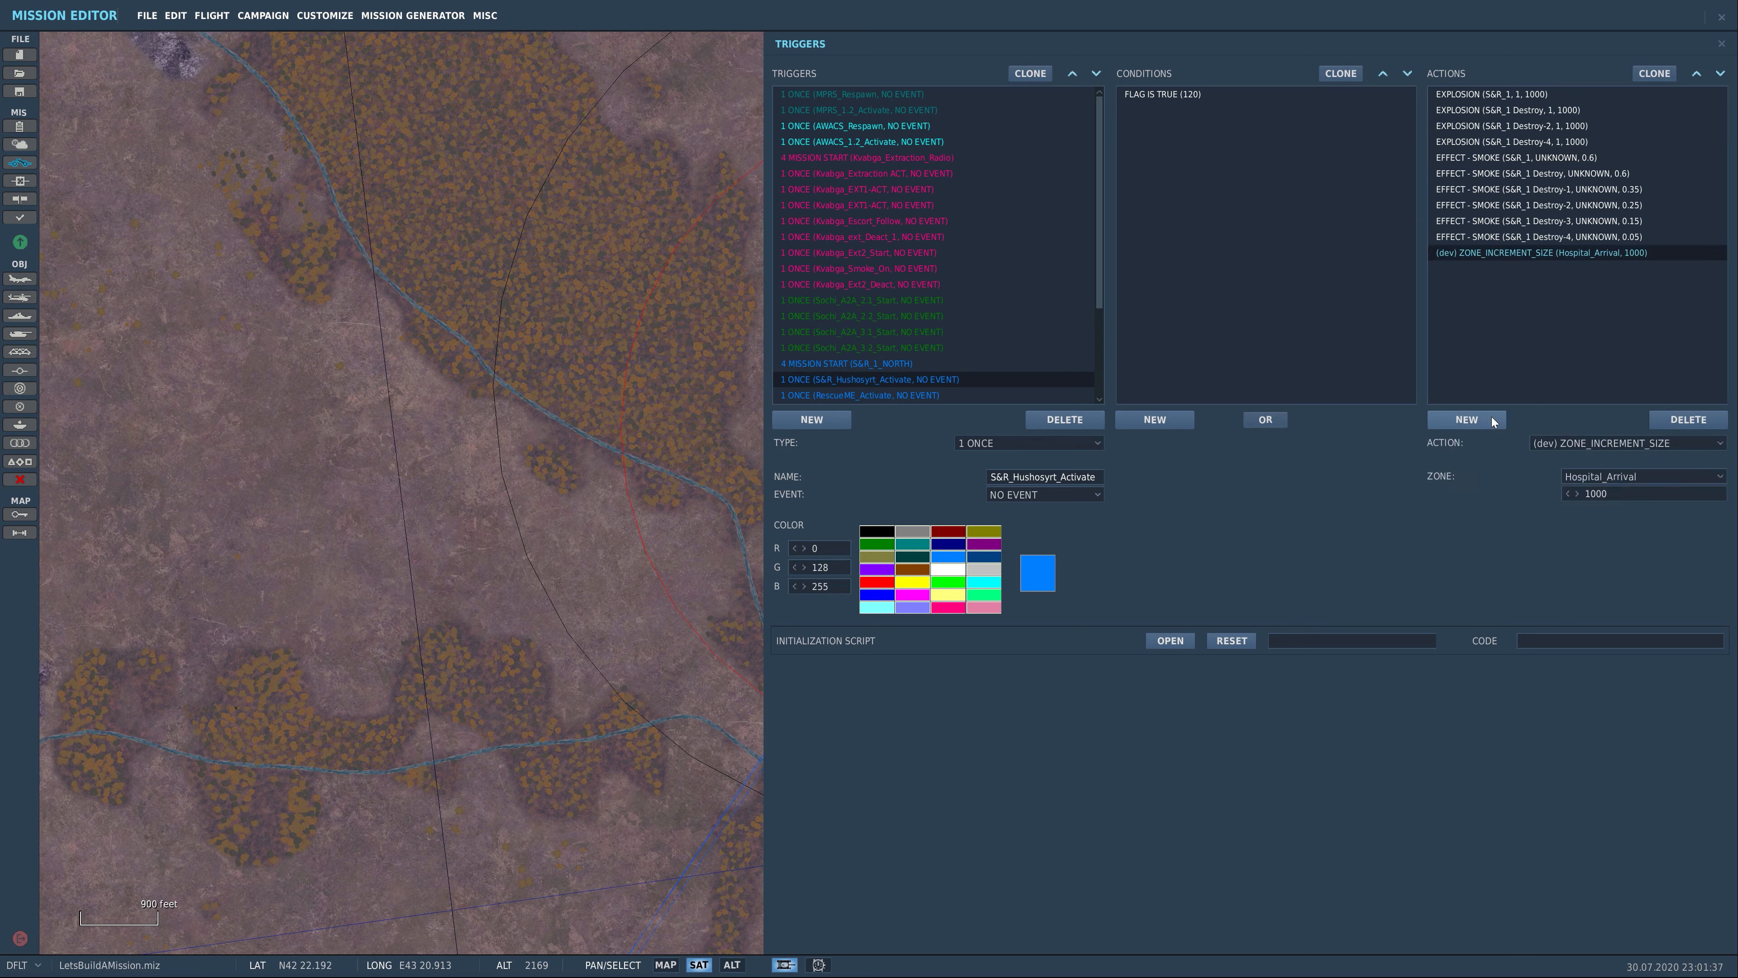
pyautogui.click(1466, 420)
pyautogui.click(1660, 443)
pyautogui.scroll(-3, 1604, 510)
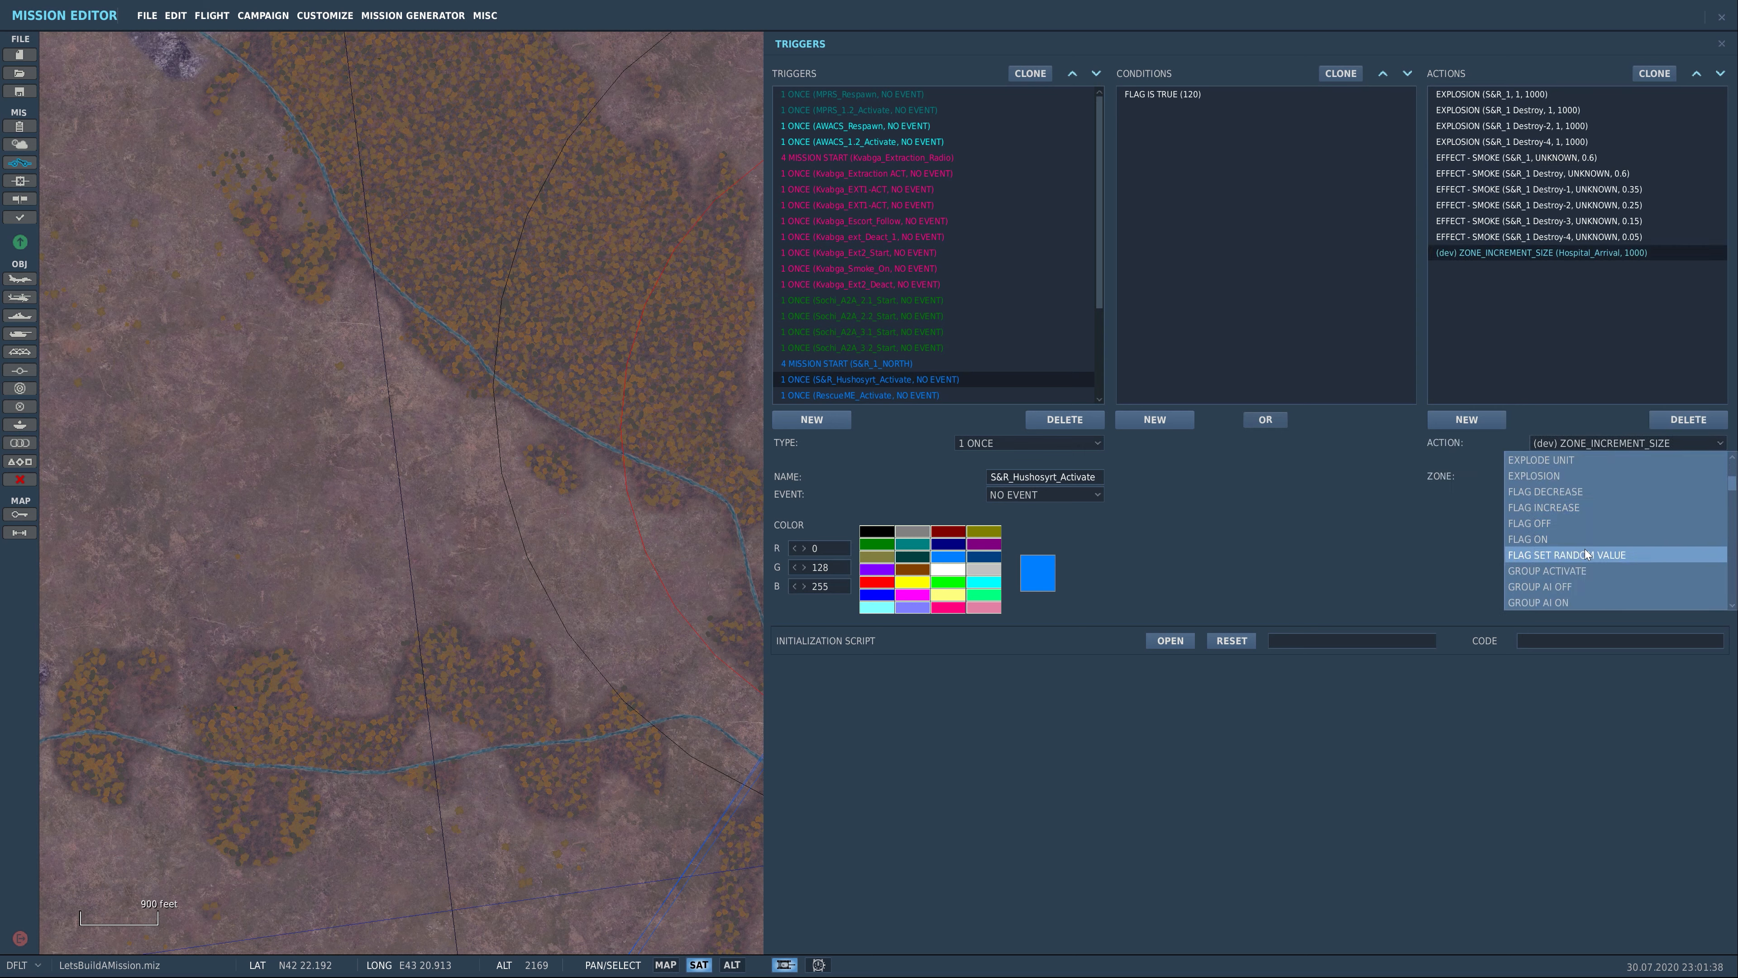
pyautogui.click(1588, 577)
# Set the new activation action's group to S&R_1_WP_1
pyautogui.click(1673, 477)
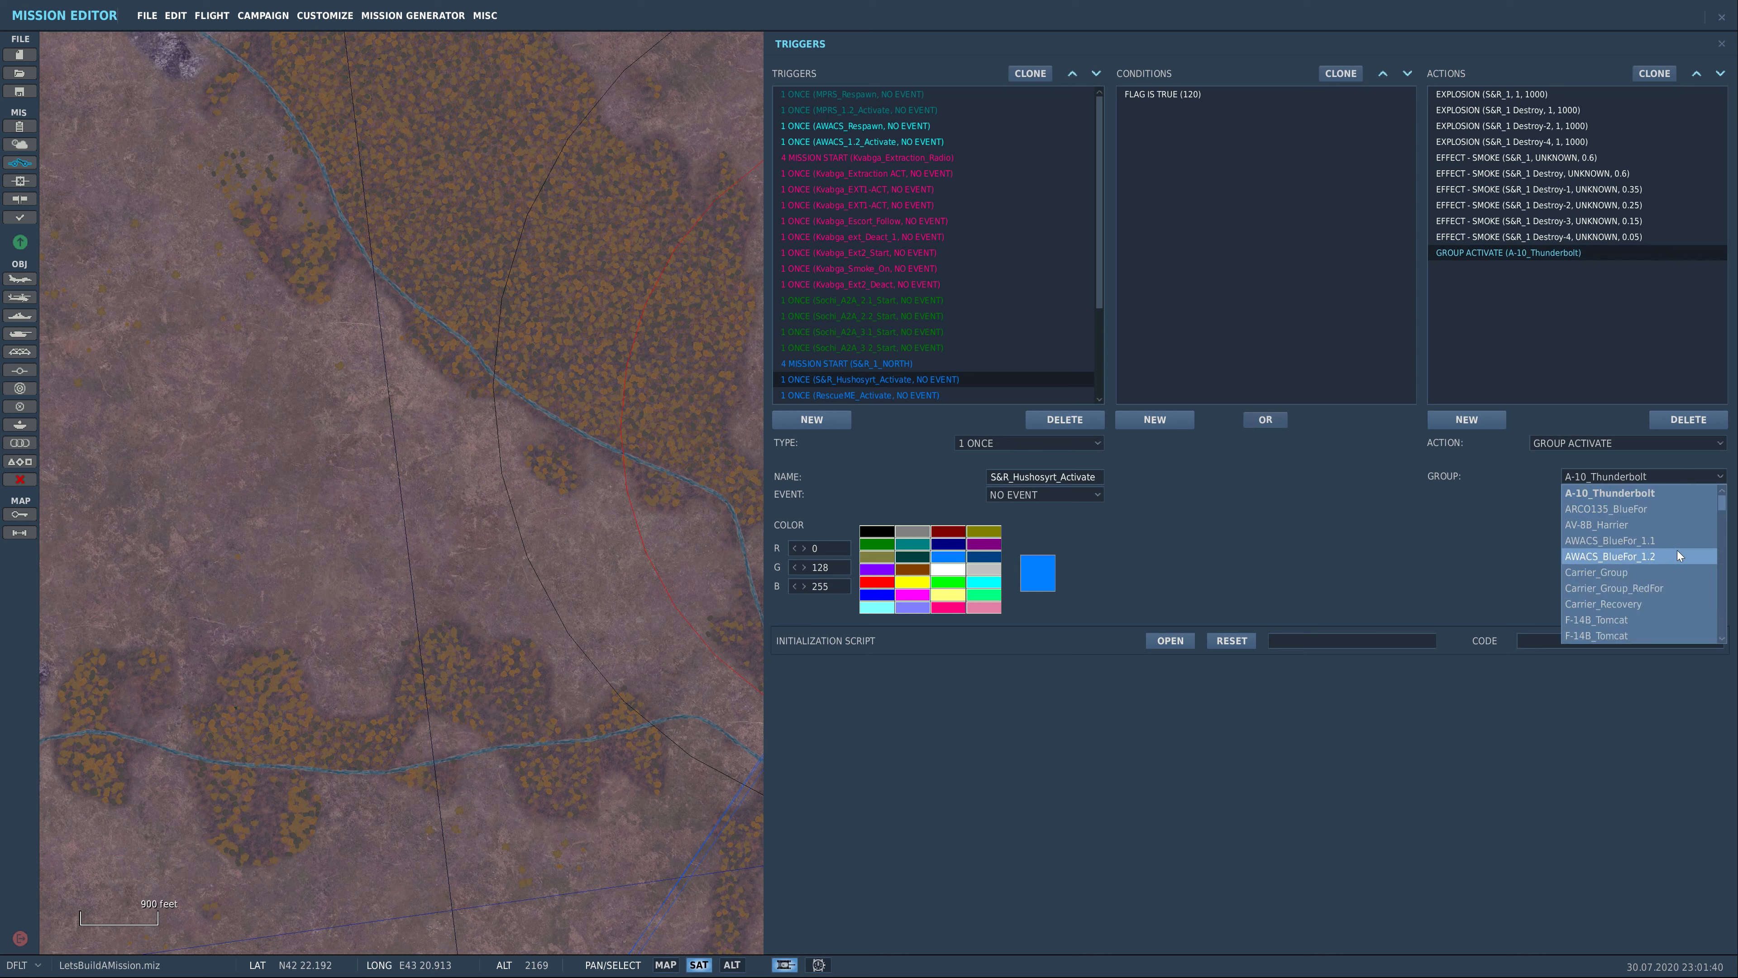
pyautogui.scroll(-5, 1677, 554)
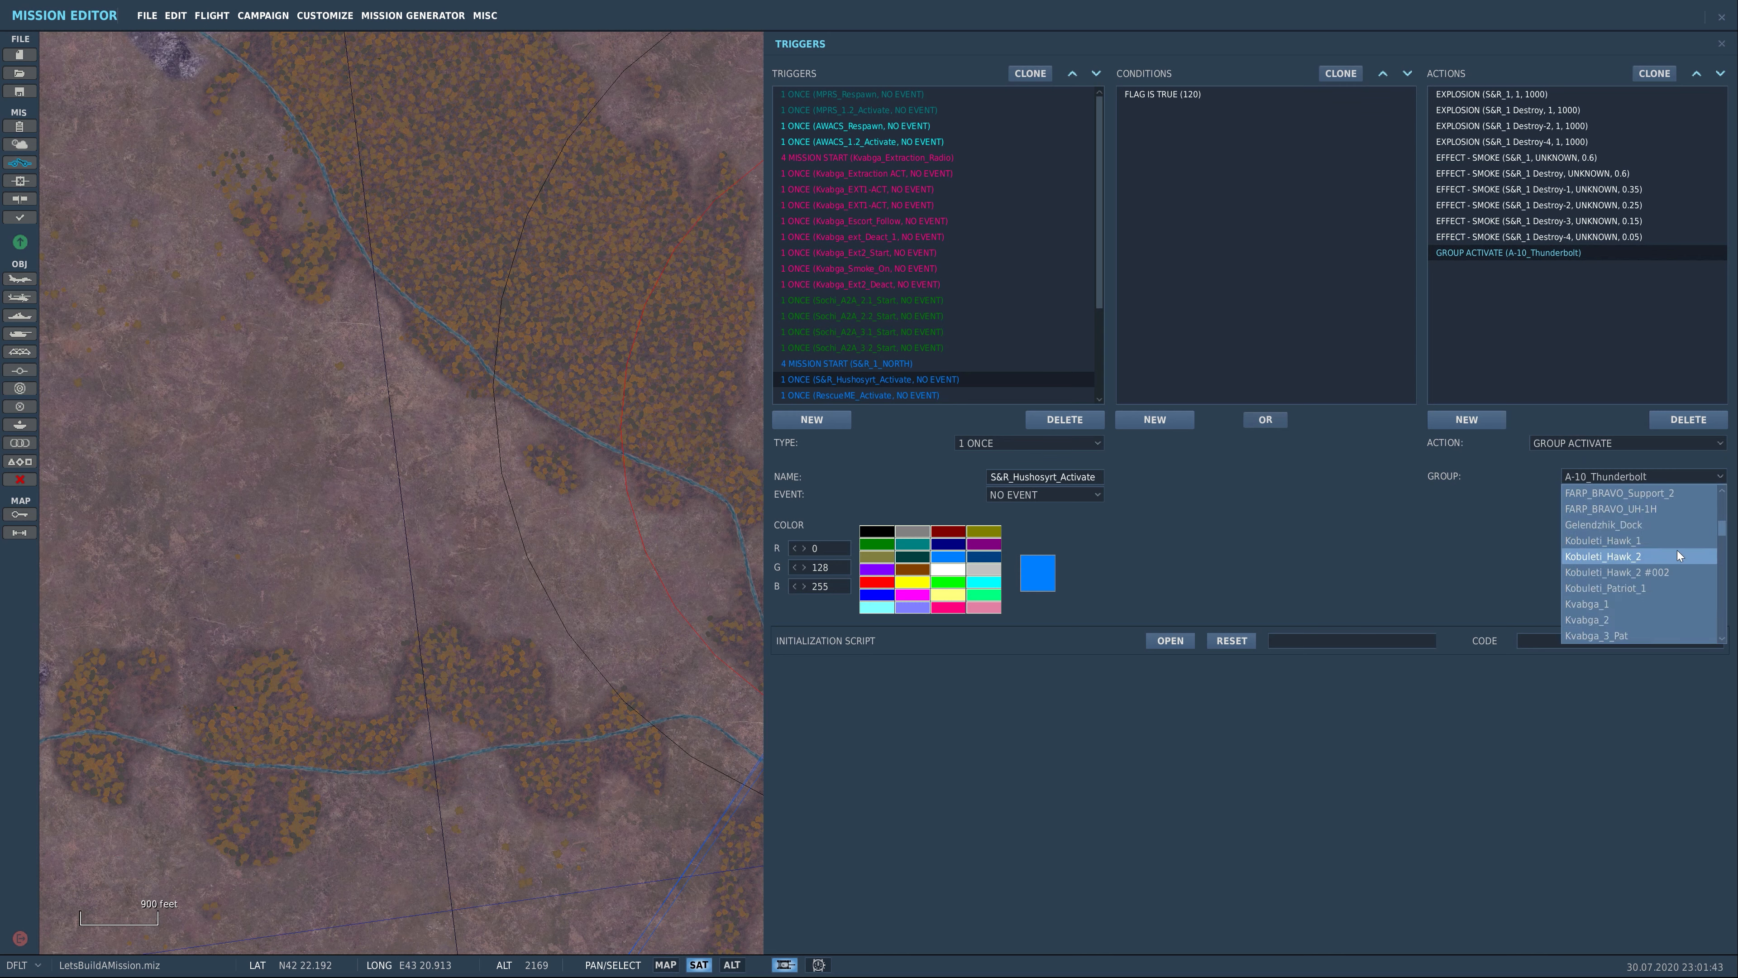
pyautogui.scroll(2, 1677, 555)
pyautogui.scroll(-4, 1677, 551)
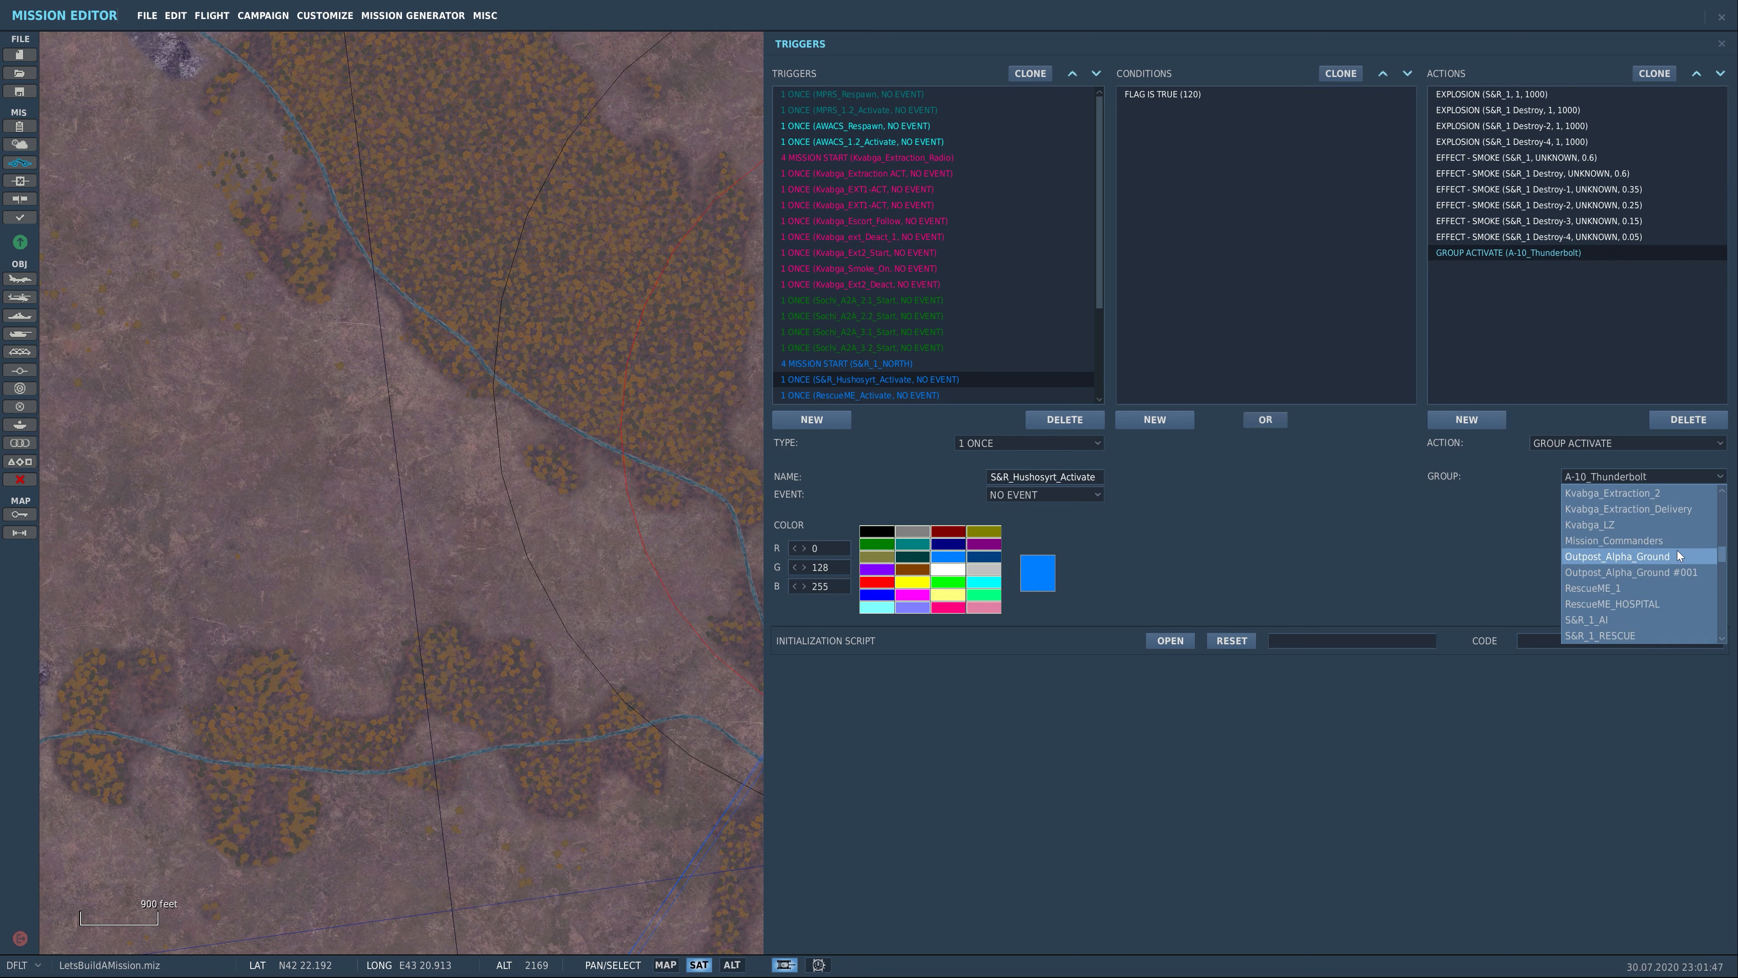
pyautogui.scroll(-1, 1678, 551)
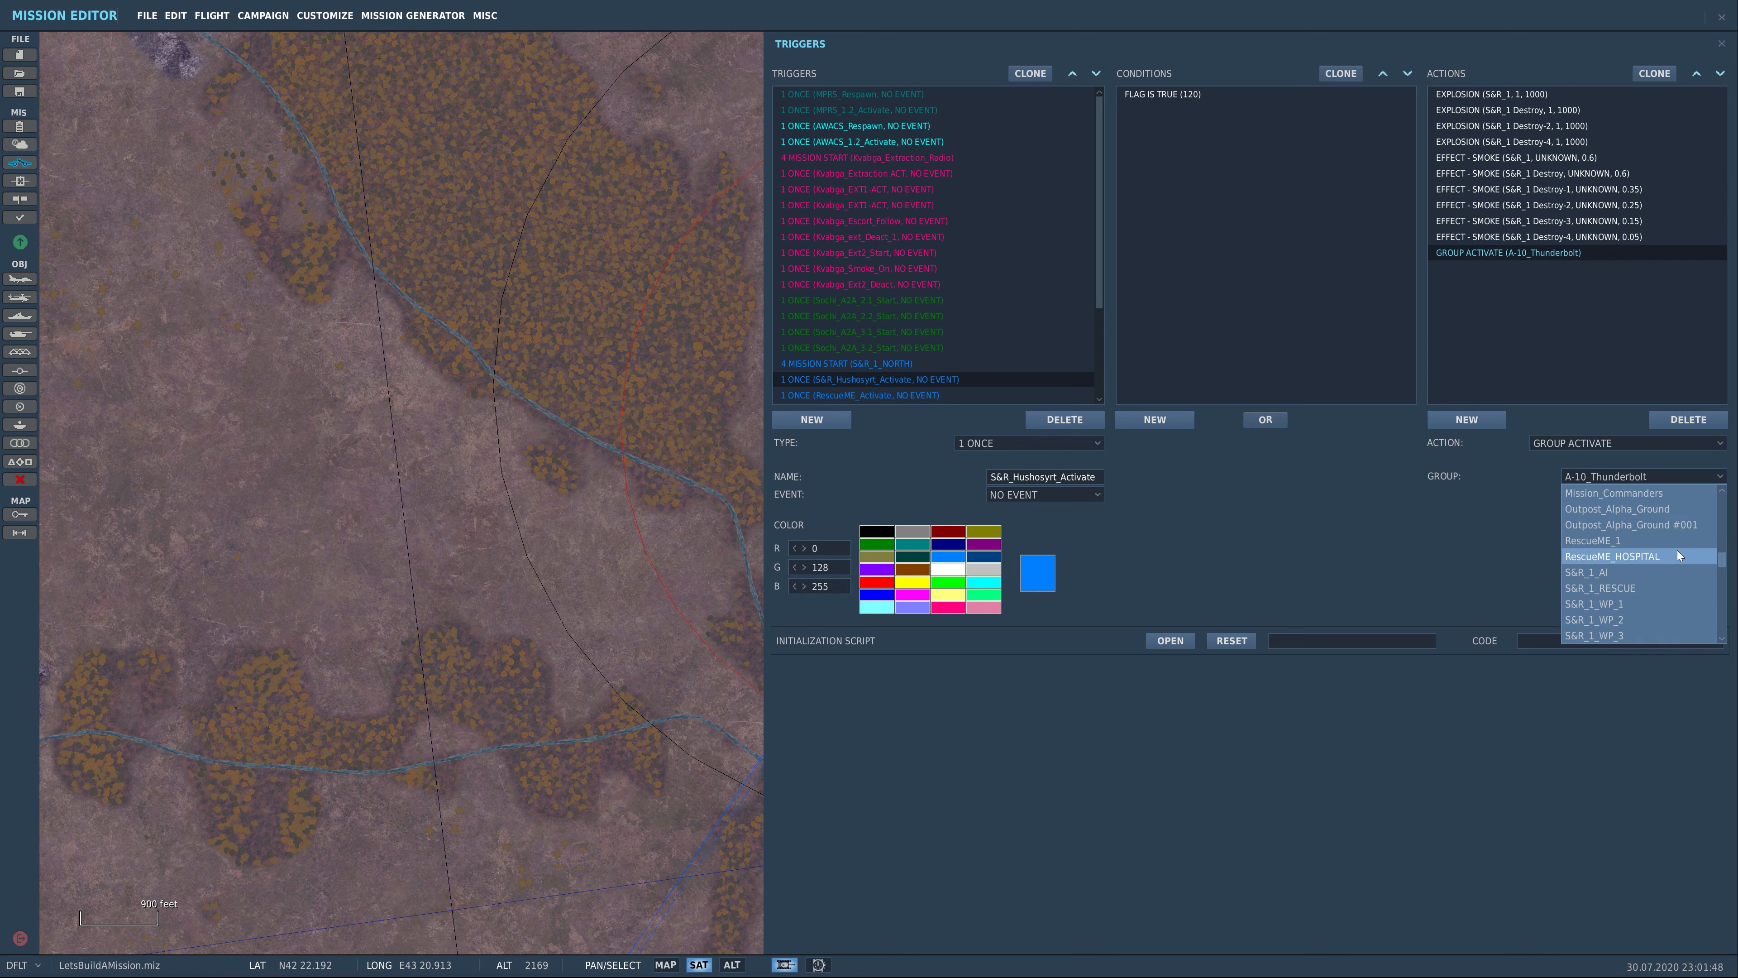
pyautogui.click(1630, 603)
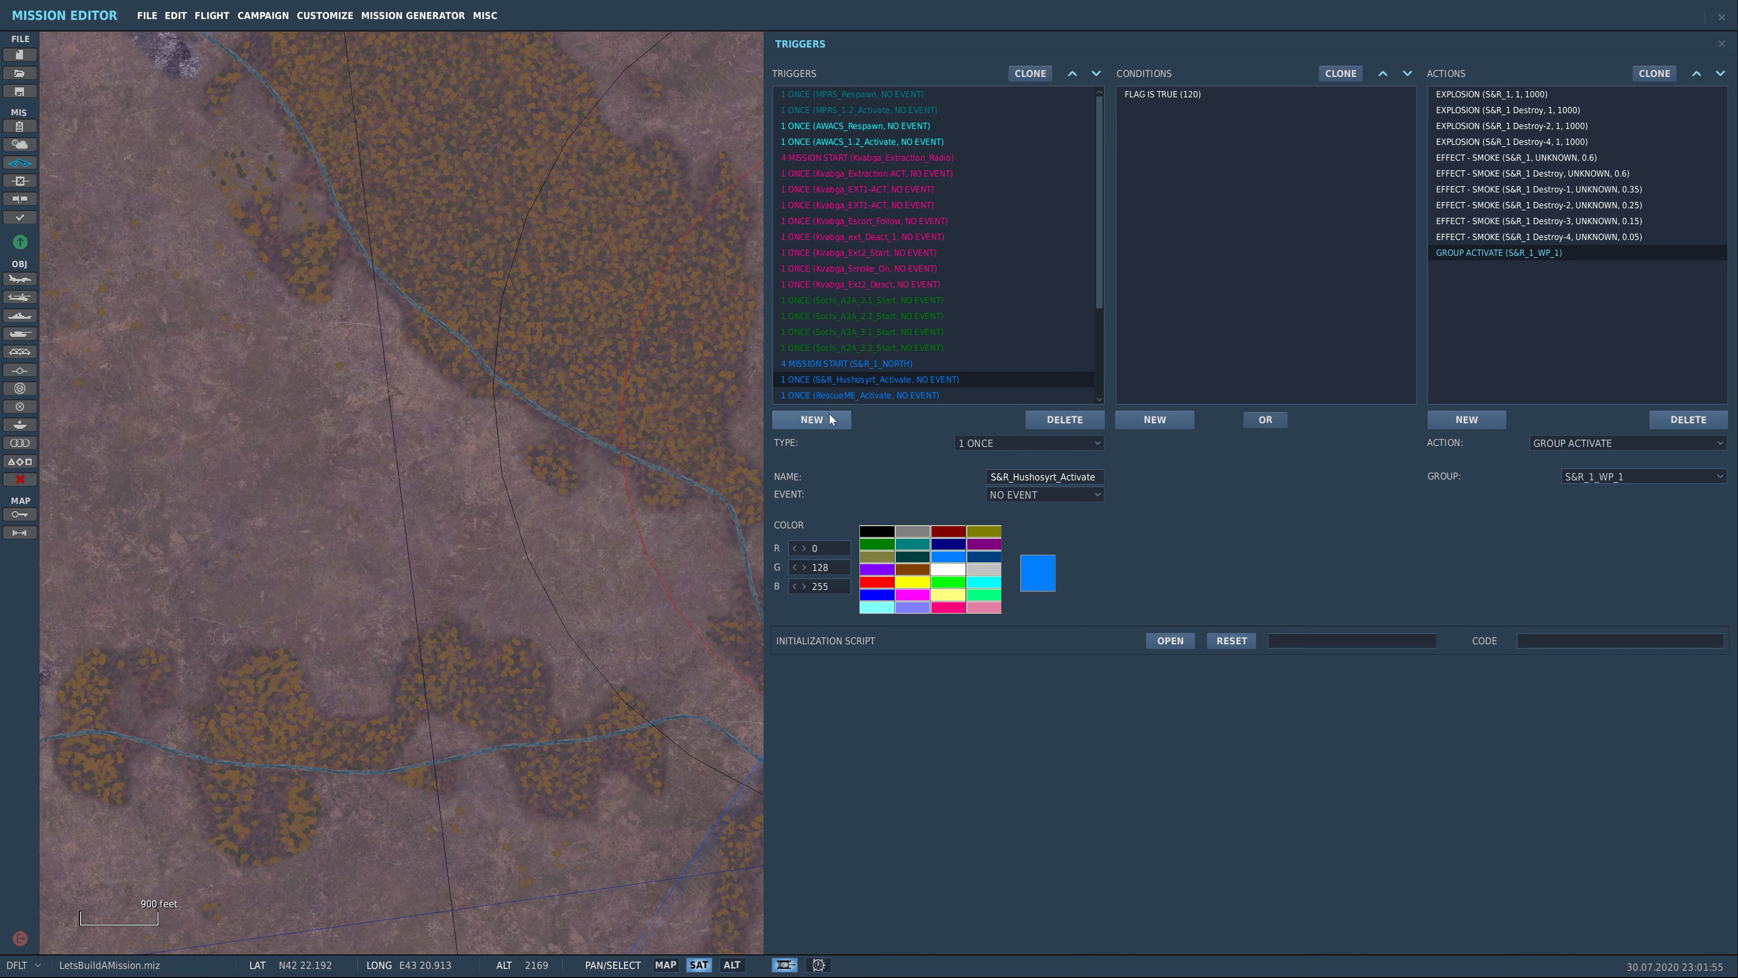
# Create a new trigger of type ONCE and start replacing its default name with one beginning "Hu"
pyautogui.moveTo(573, 374); pyautogui.dragTo(242, 406)
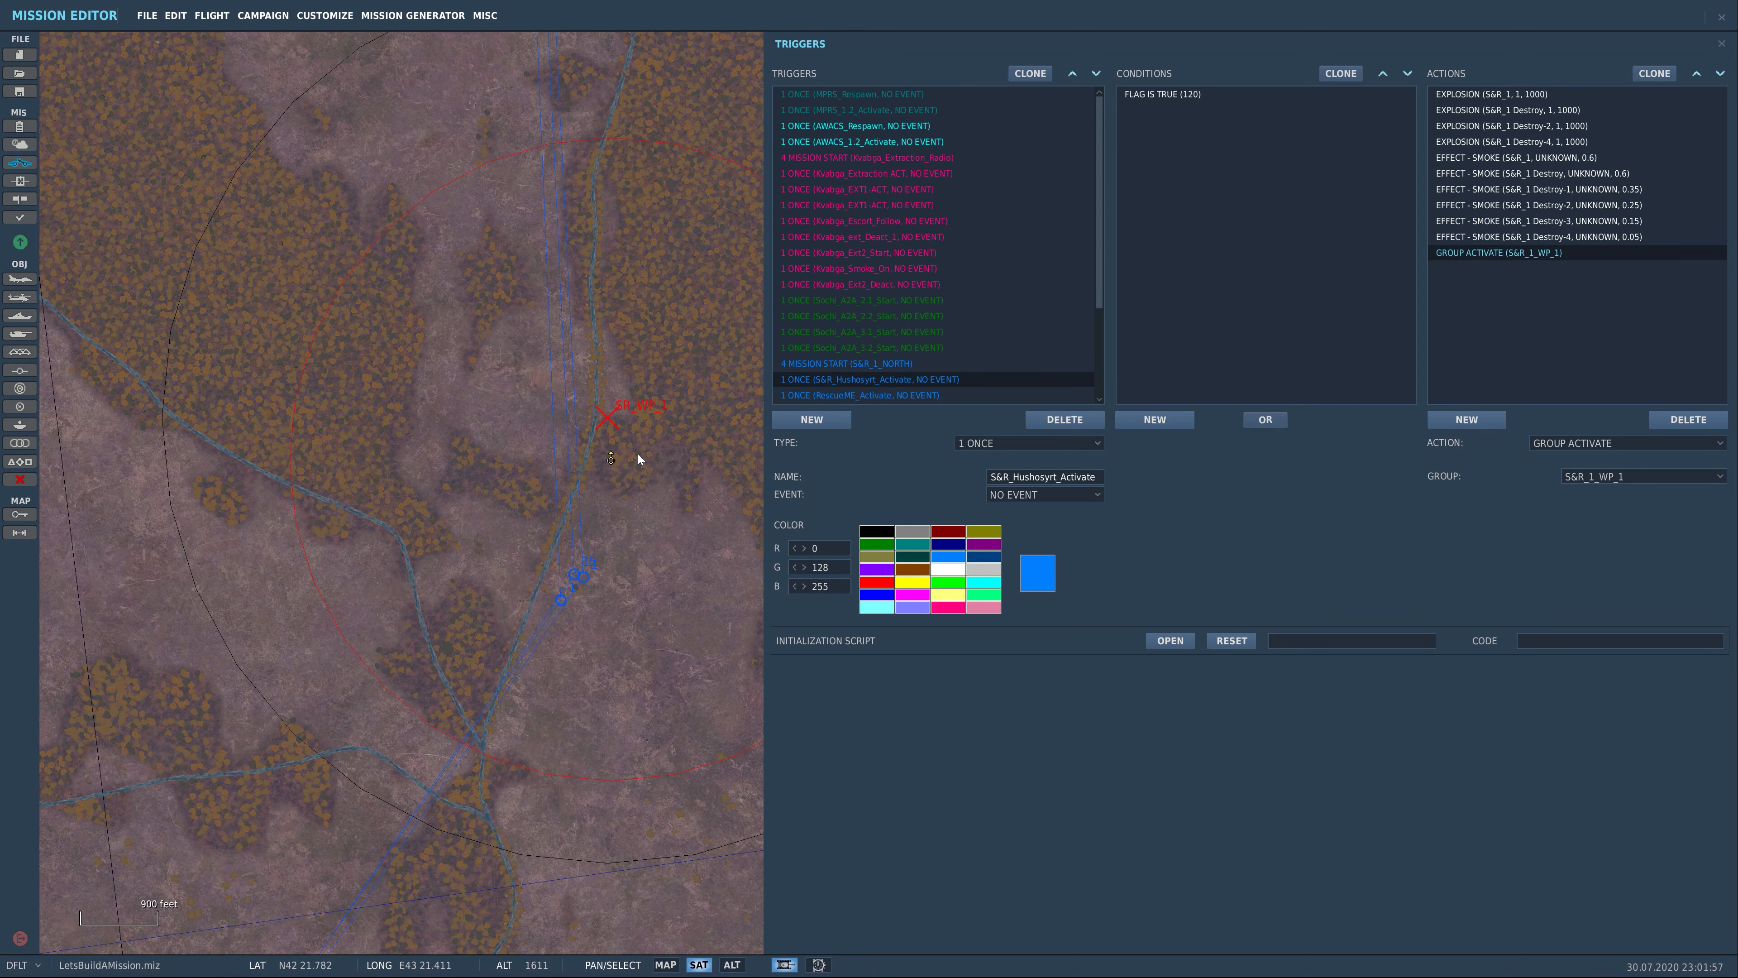
pyautogui.click(841, 421)
pyautogui.moveTo(1093, 484); pyautogui.dragTo(950, 493)
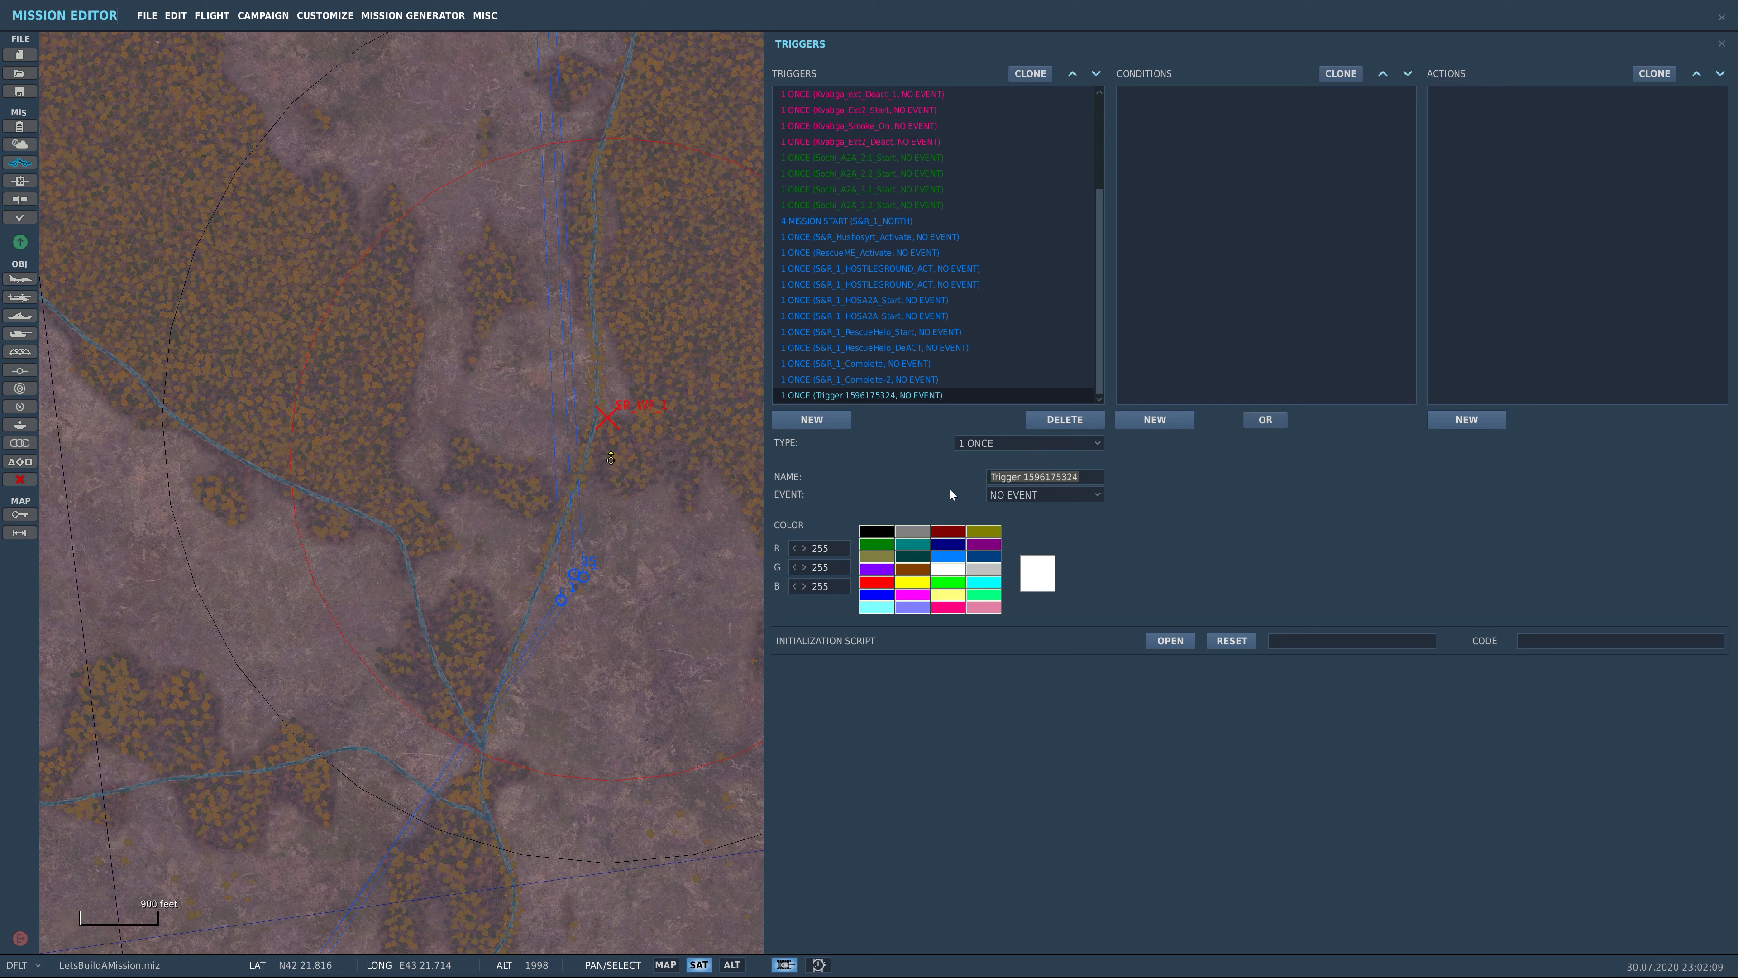
pyautogui.write('Huey')
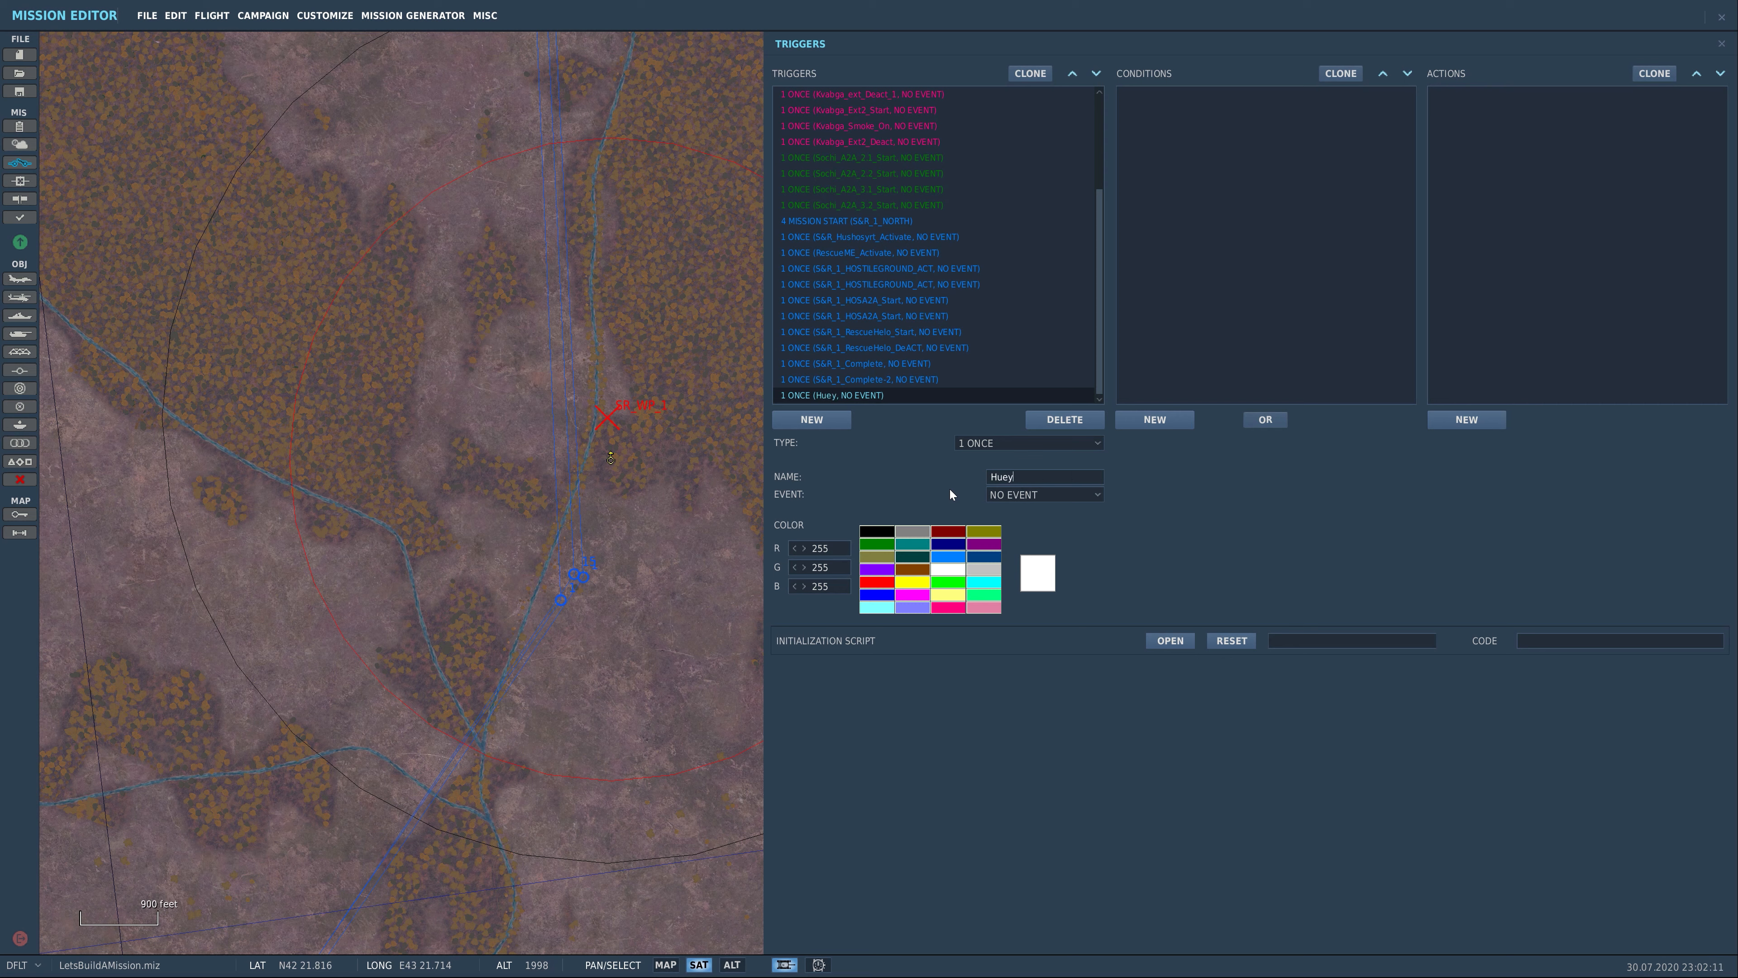
pyautogui.press('BackSpace')
pyautogui.press('BackSpace')
pyautogui.press('BackSpace')
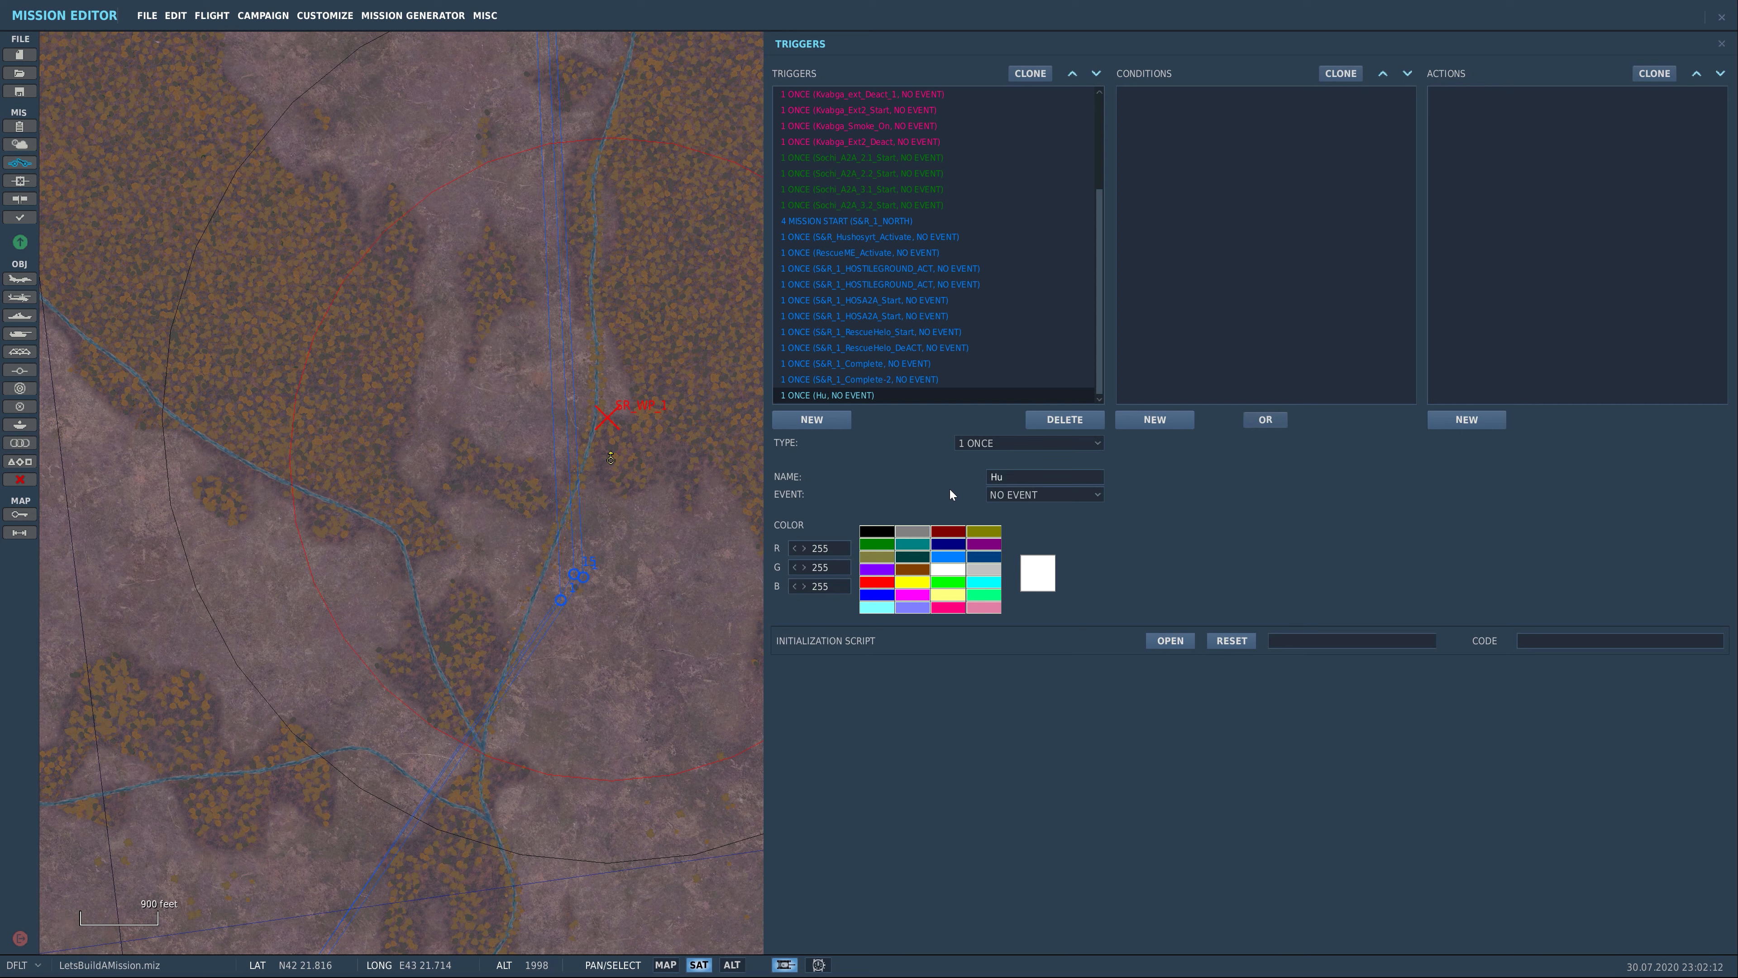